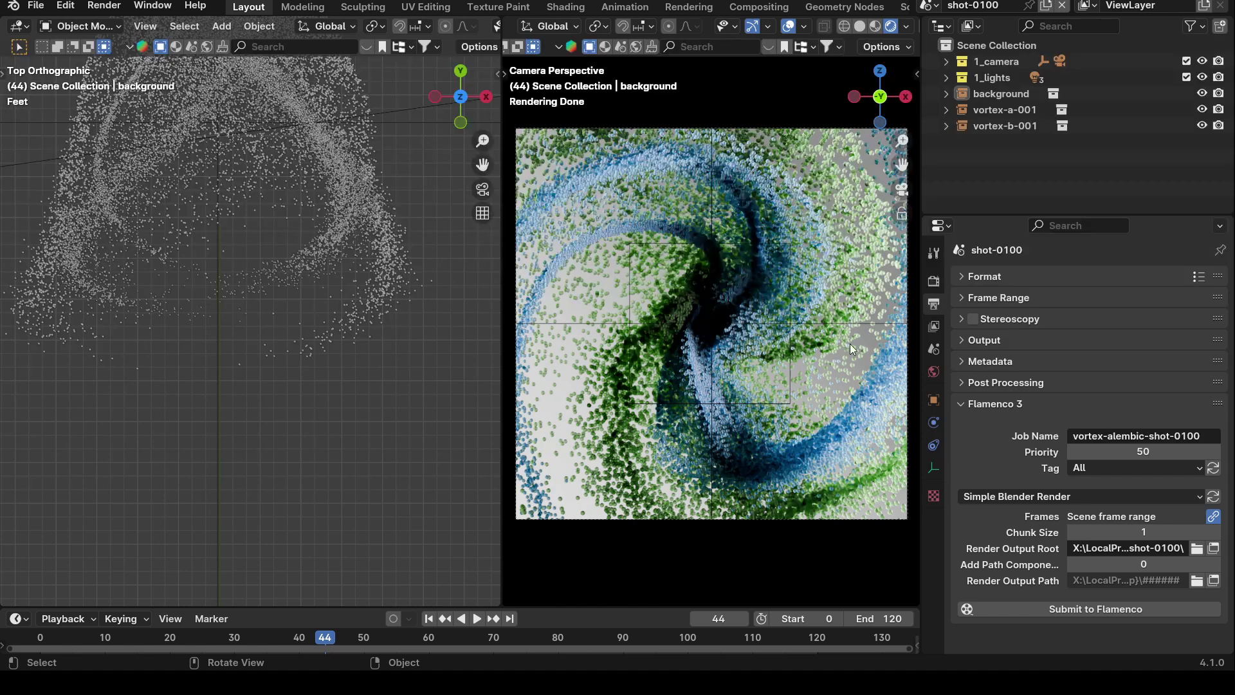
Step: Review the camera renders of scenes shot-0100, shot-0200, shot-0300 and shot-0400 by switching through them in order
{"action": "left_click", "coordinate": [928, 5]}
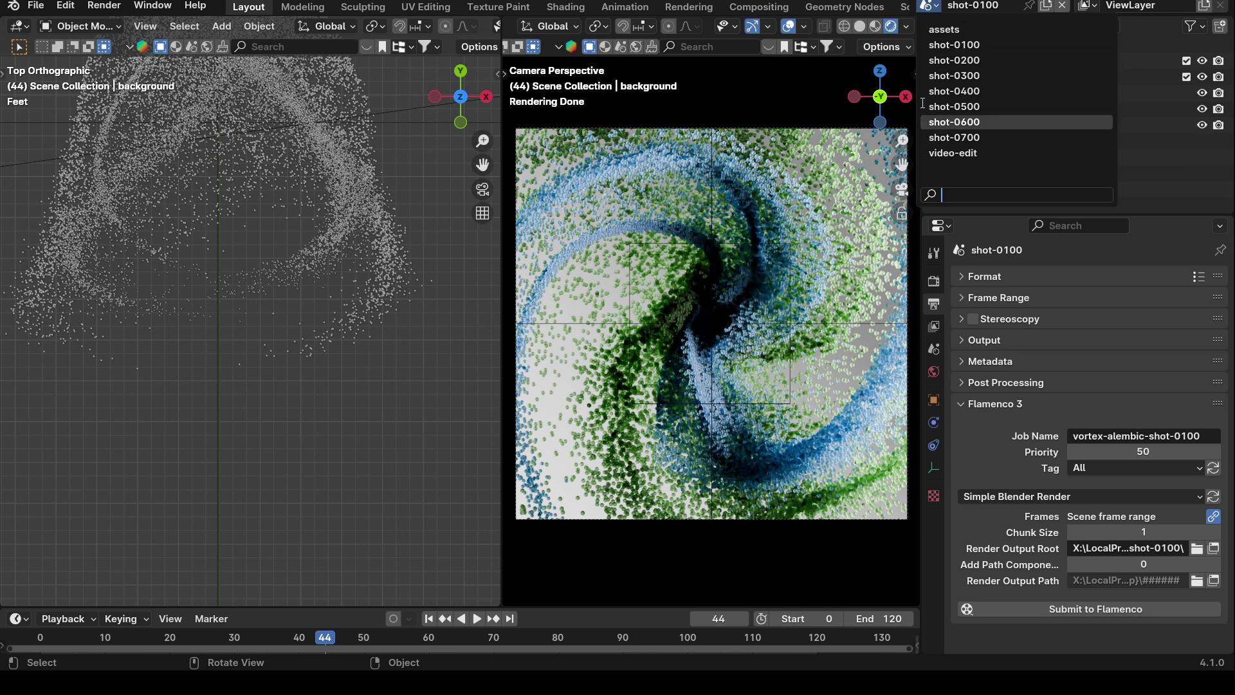
{"action": "left_click", "coordinate": [965, 47]}
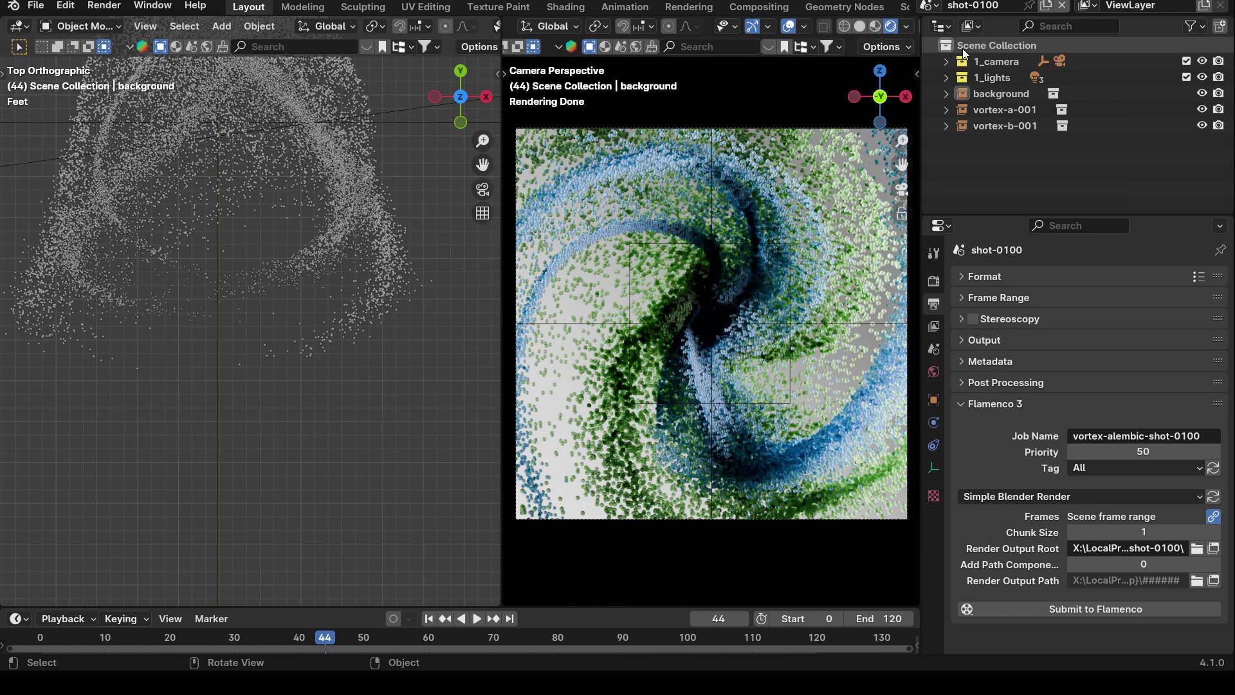
{"action": "left_click", "coordinate": [927, 5]}
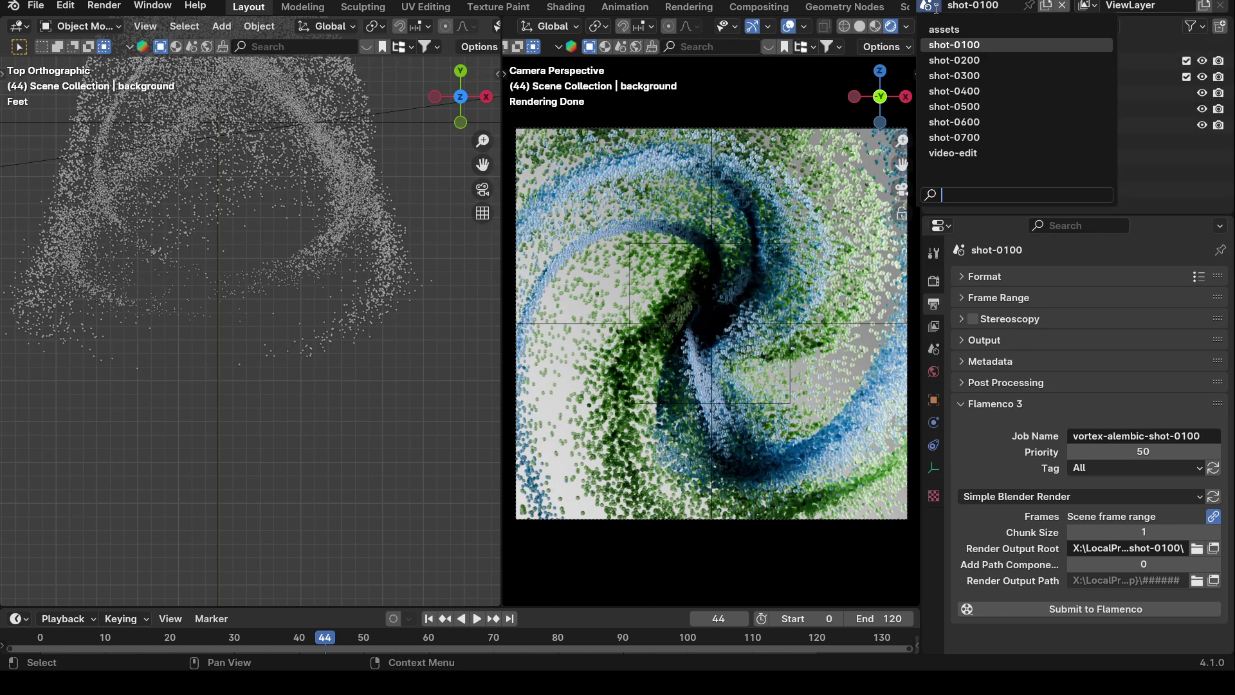
{"action": "left_click", "coordinate": [944, 60]}
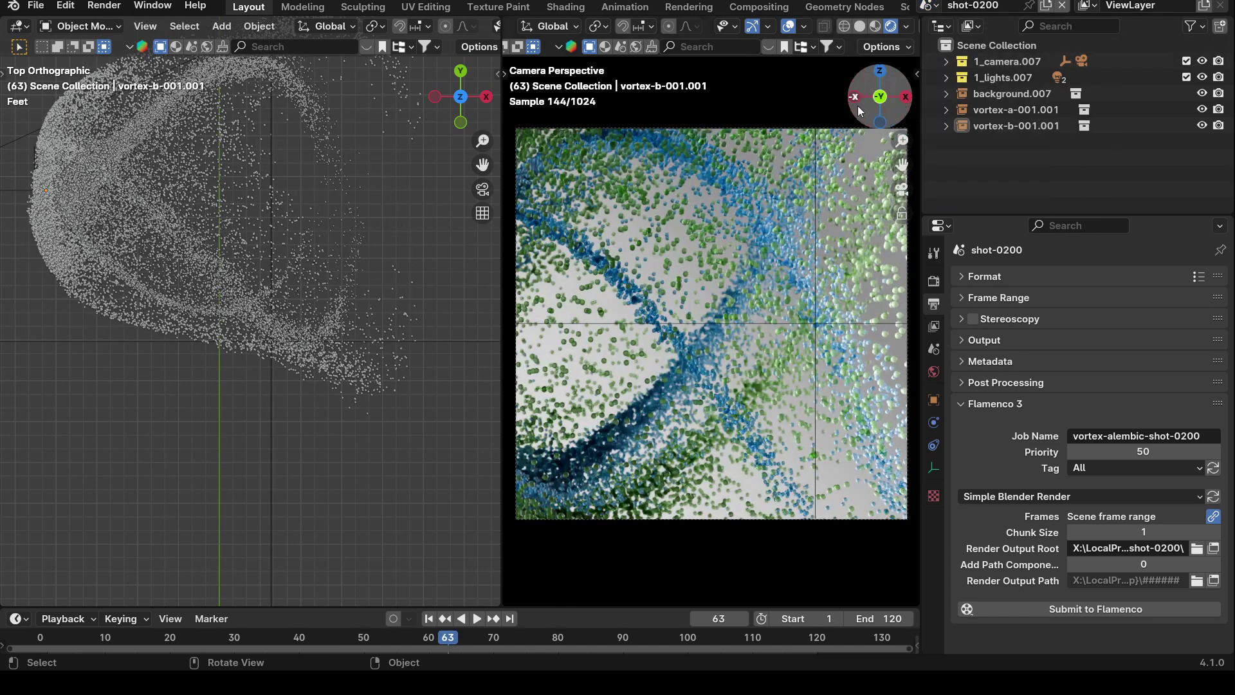
{"action": "left_click", "coordinate": [937, 7]}
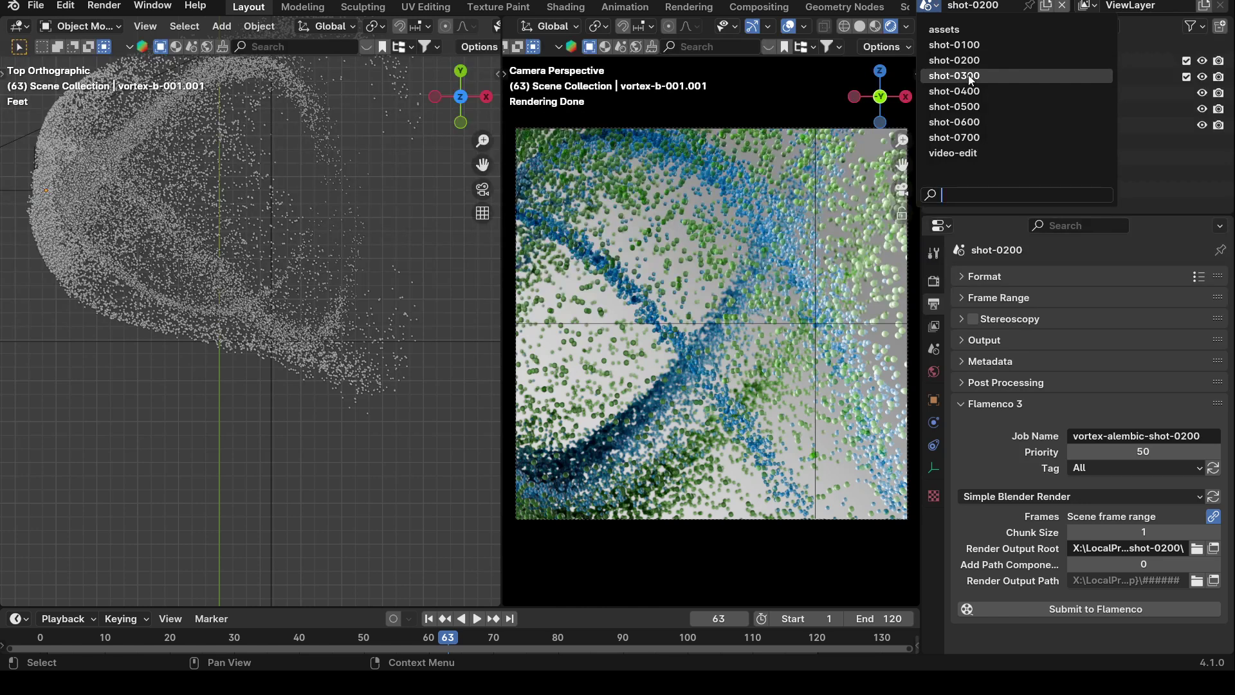
{"action": "left_click", "coordinate": [969, 76]}
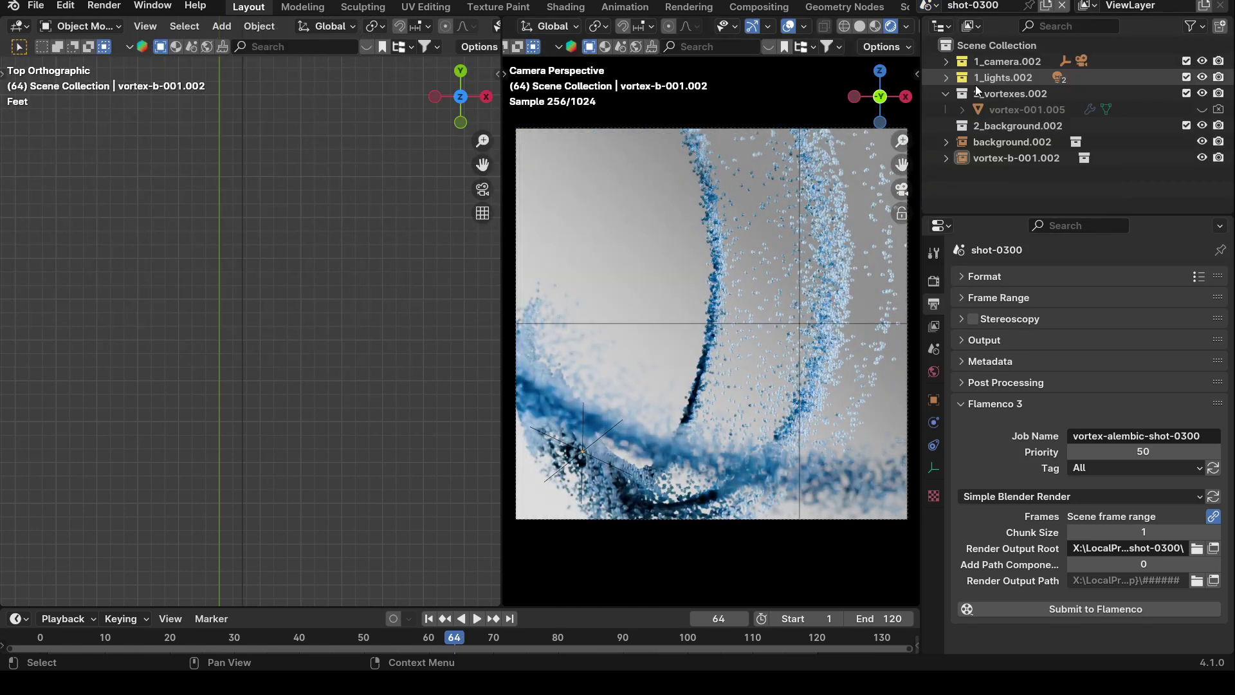
{"action": "left_click", "coordinate": [932, 6]}
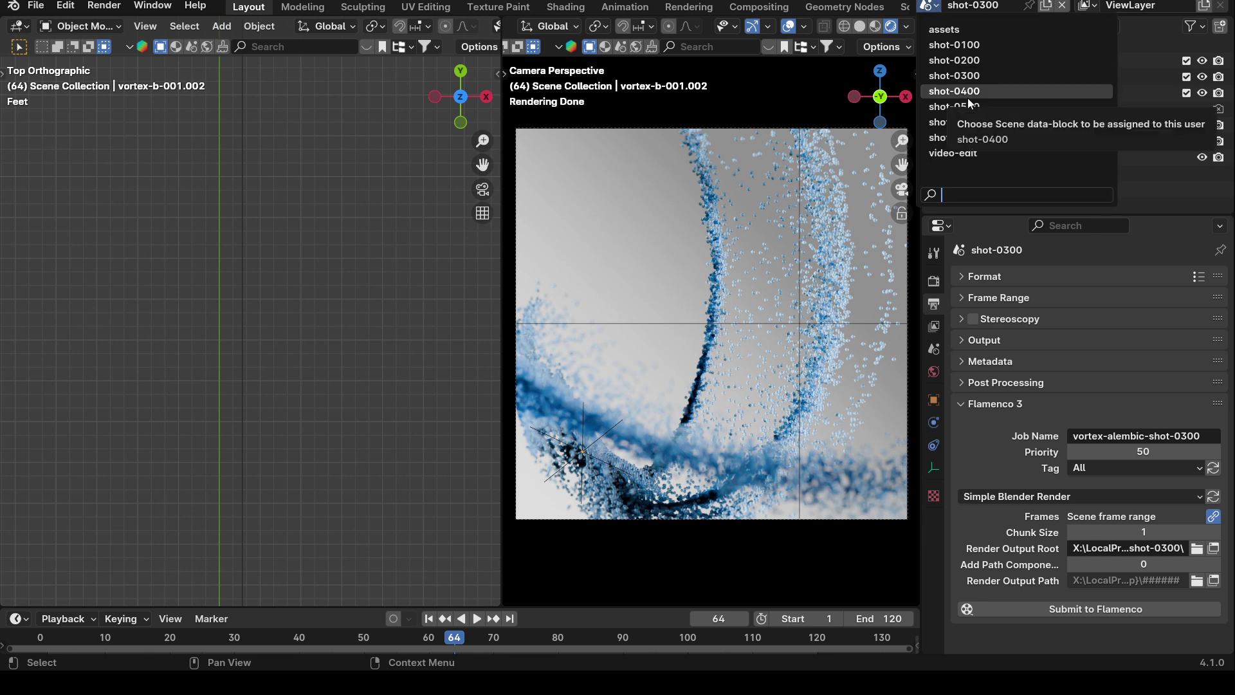
{"action": "left_click", "coordinate": [967, 96]}
Step: Review the camera renders of scenes shot-0500, shot-0600 and shot-0700, and return to shot-0100
{"action": "left_click", "coordinate": [933, 7]}
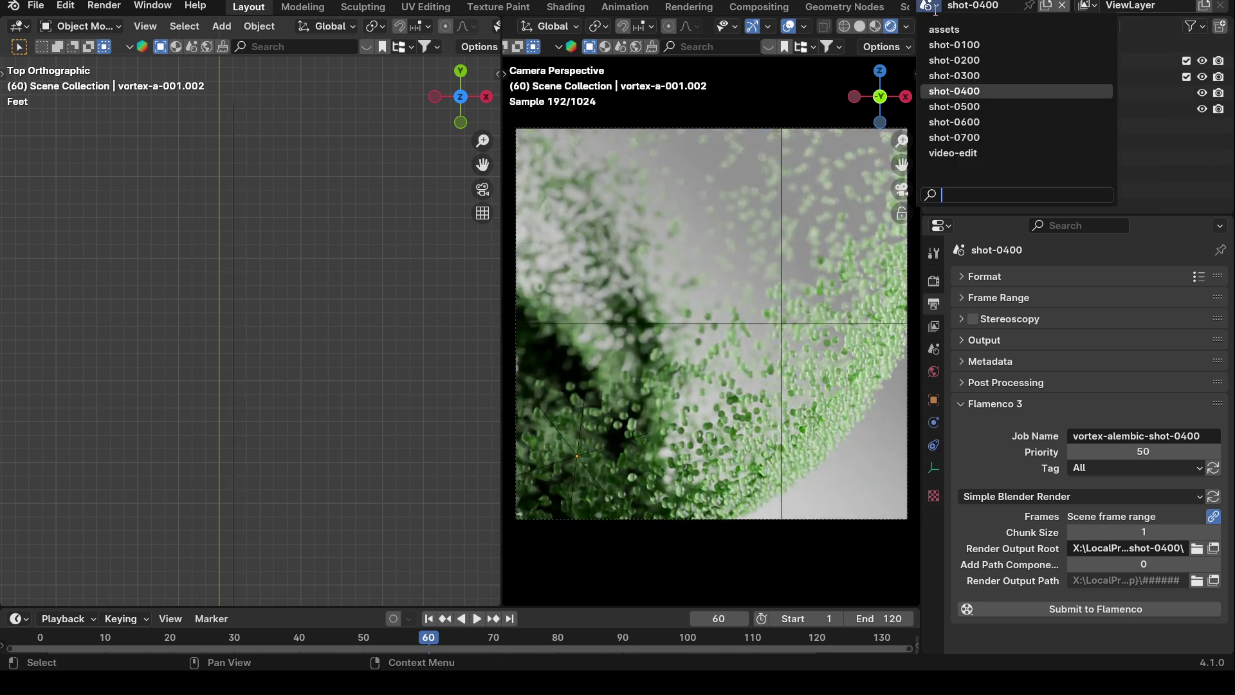
{"action": "left_click", "coordinate": [965, 106]}
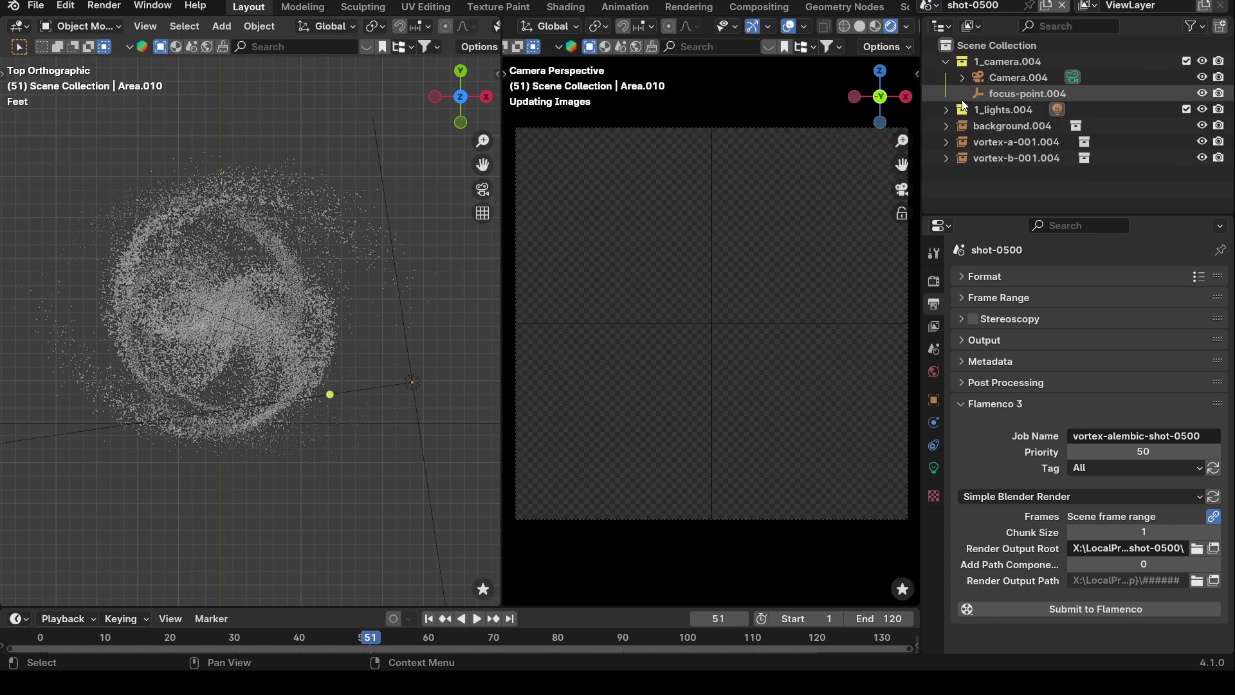
{"action": "left_click", "coordinate": [931, 8]}
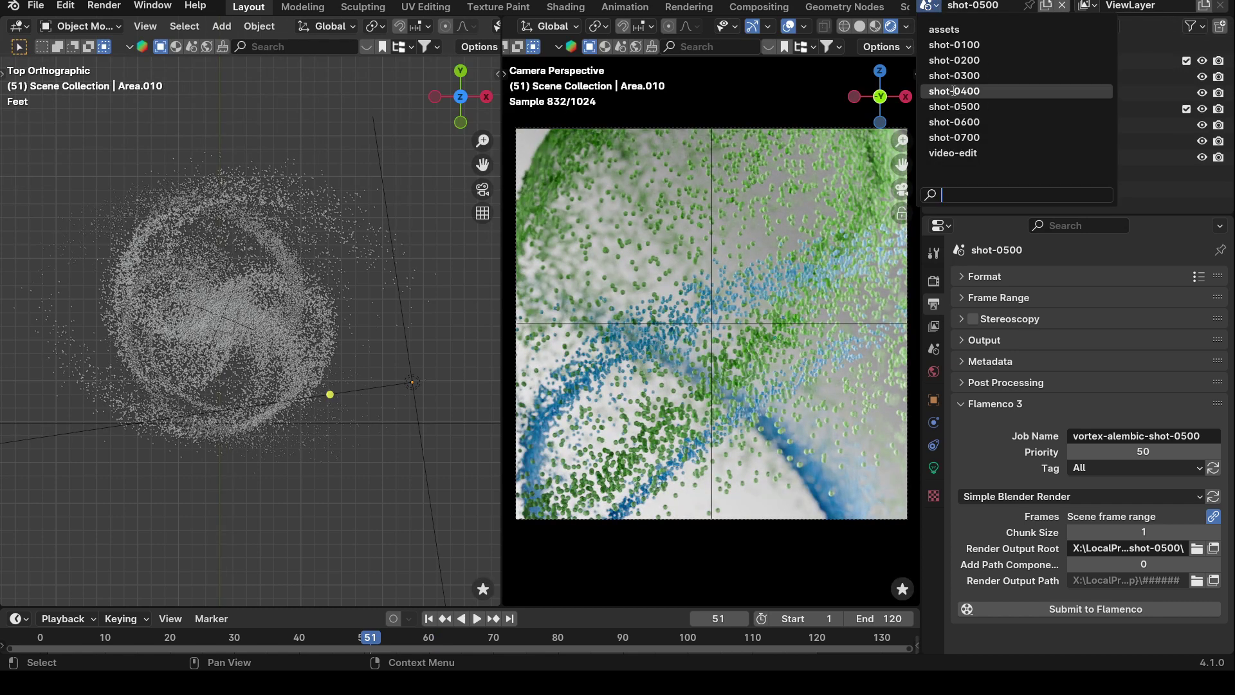
{"action": "left_click", "coordinate": [955, 121]}
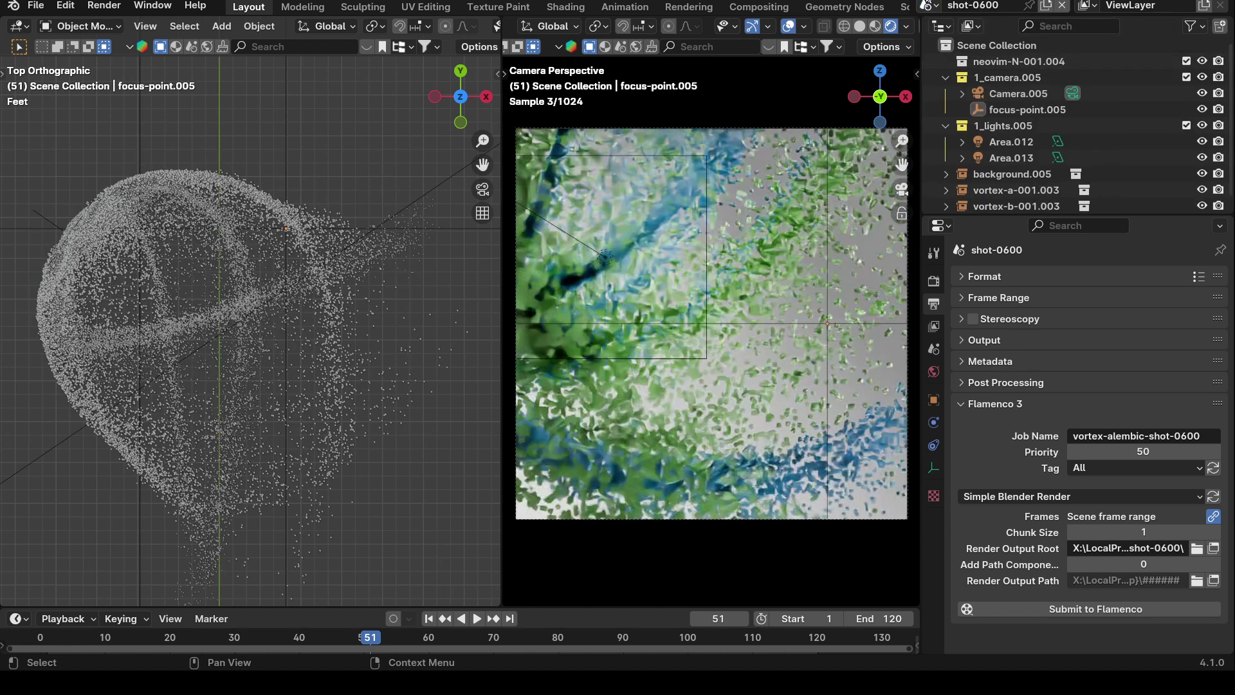
{"action": "left_click", "coordinate": [931, 7]}
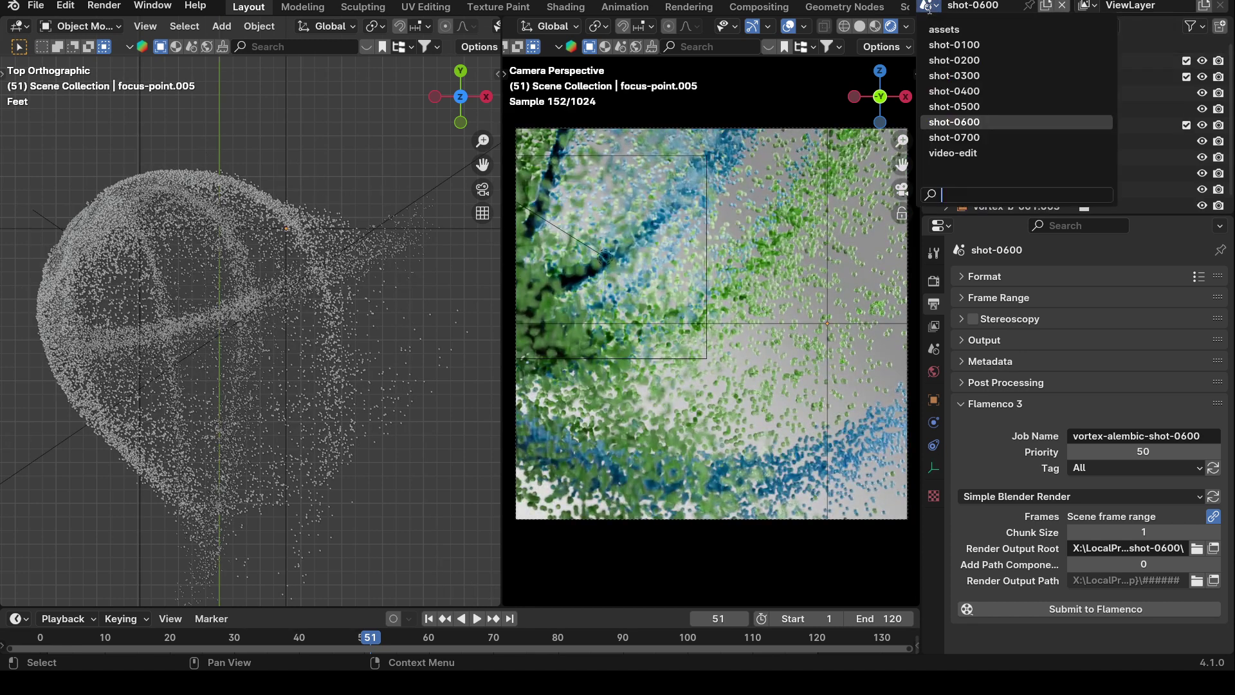
{"action": "left_click", "coordinate": [972, 137]}
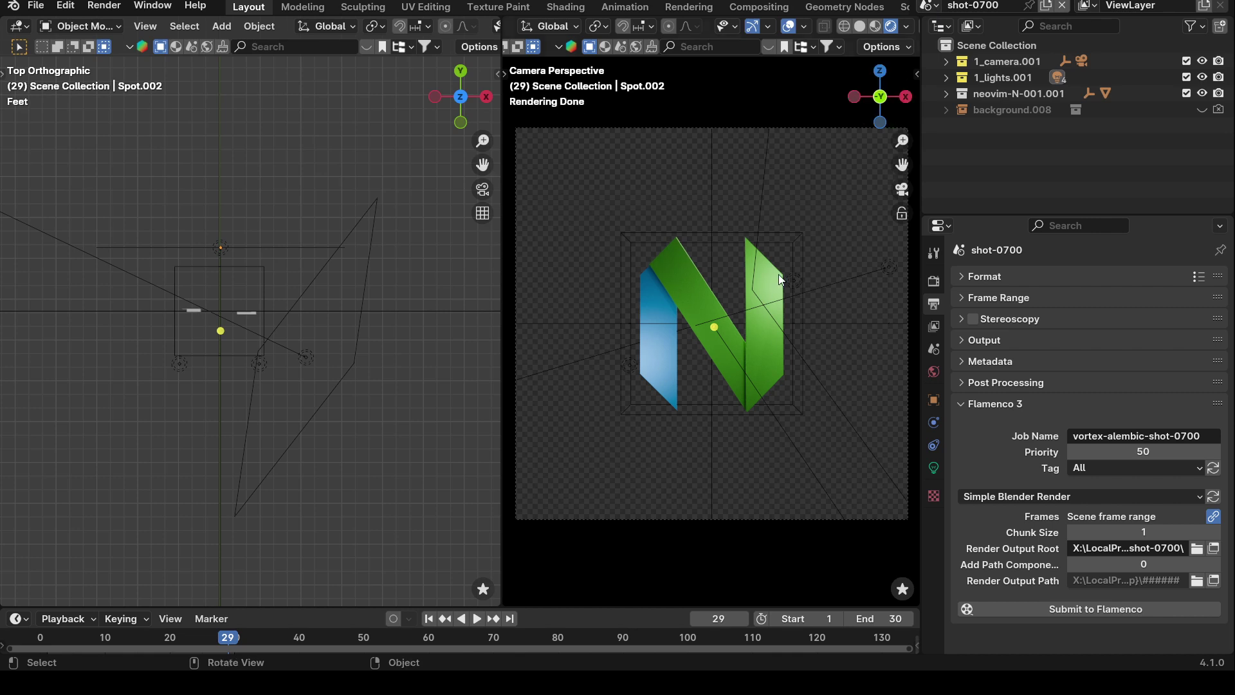
{"action": "left_click", "coordinate": [932, 6]}
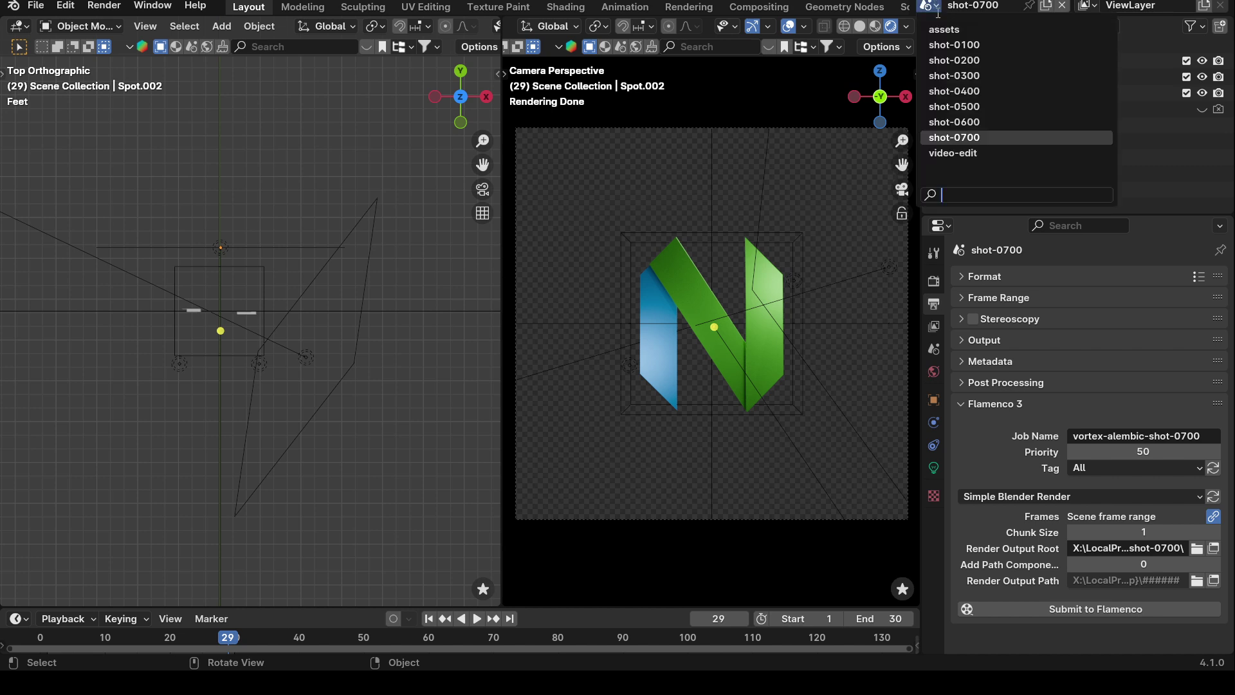
{"action": "left_click", "coordinate": [950, 46]}
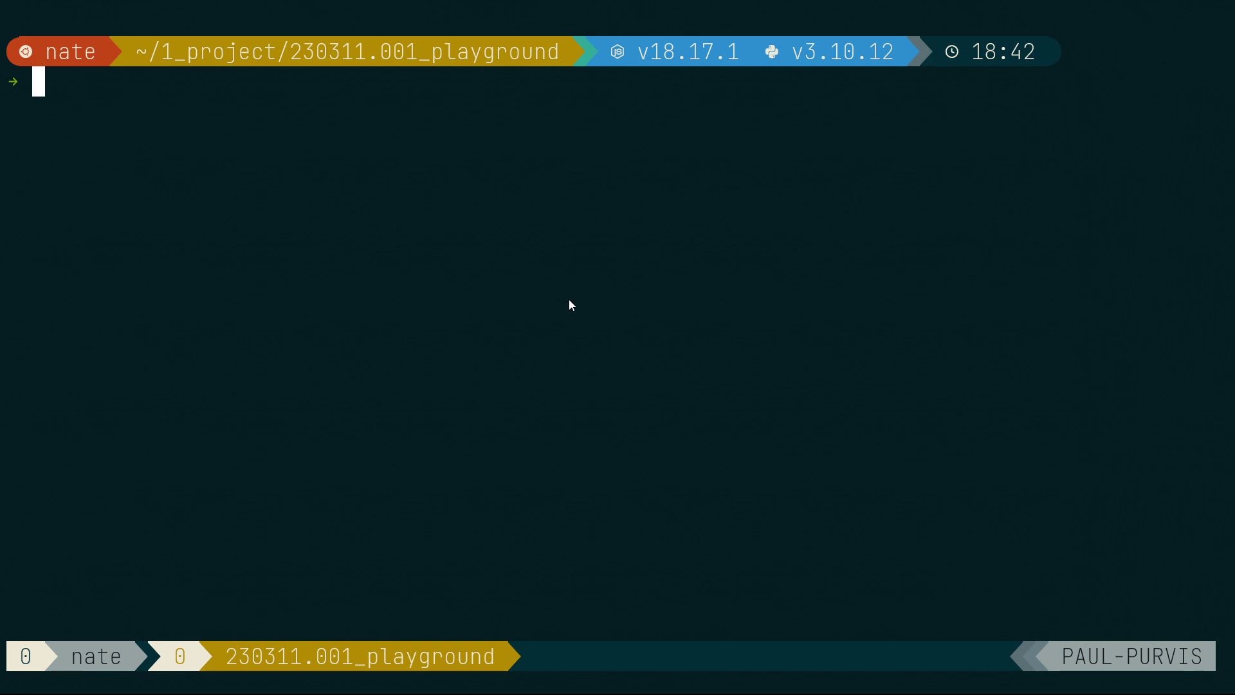
{"action": "type", "text": "vim"}
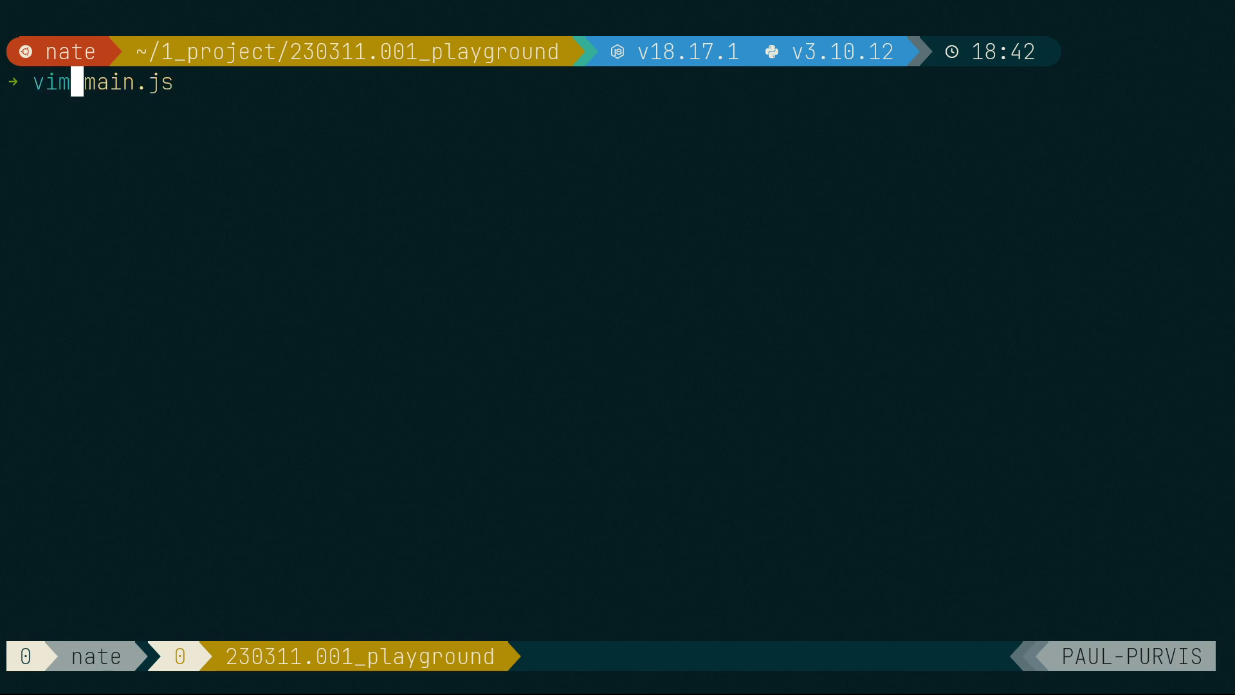
{"action": "key", "text": "BackSpace"}
{"action": "key", "text": "BackSpace"}
{"action": "key", "text": "BackSpace"}
{"action": "key", "text": "BackSpace"}
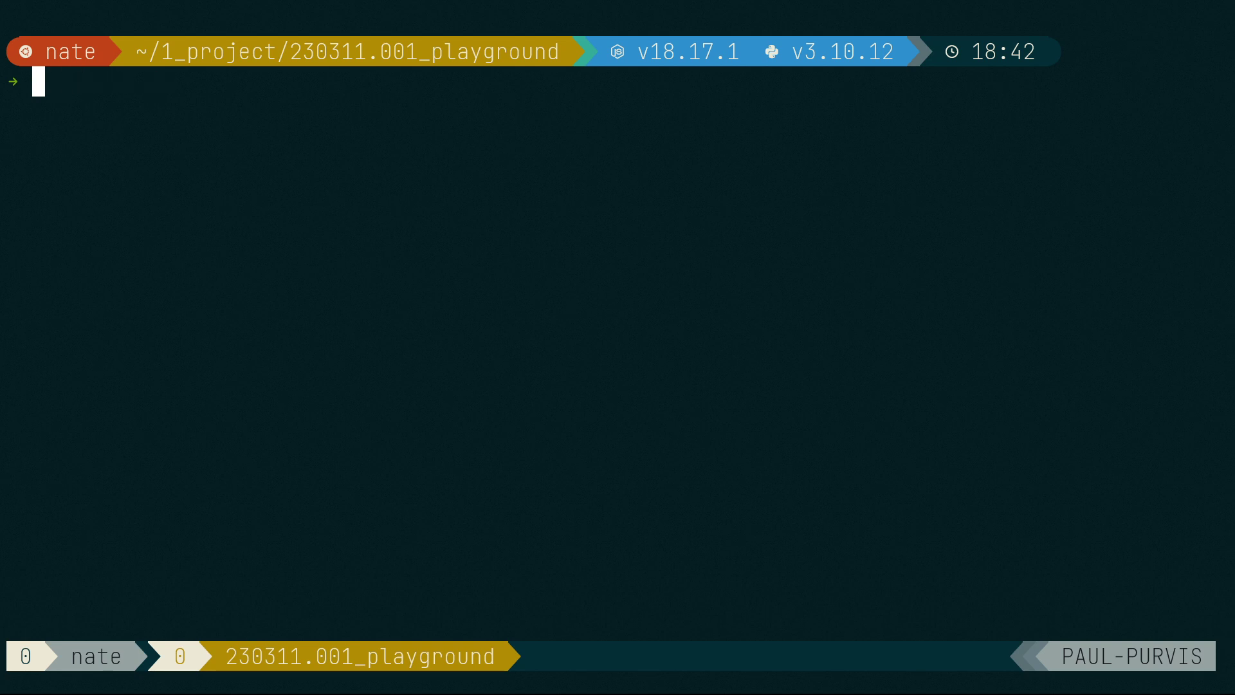
Step: Launch Vim from the shell in the 230311.001_playground folder and reduce the terminal text size by one step
{"action": "type", "text": "vim"}
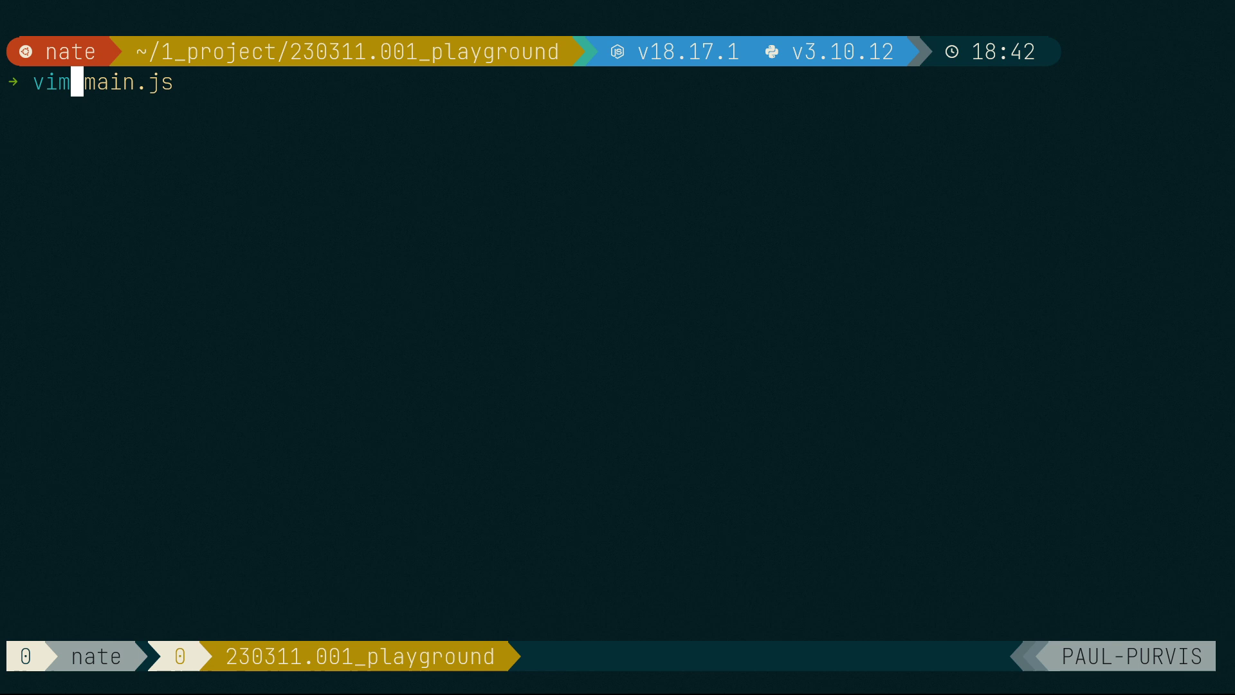
{"action": "key", "text": "Right"}
{"action": "key", "text": "Return"}
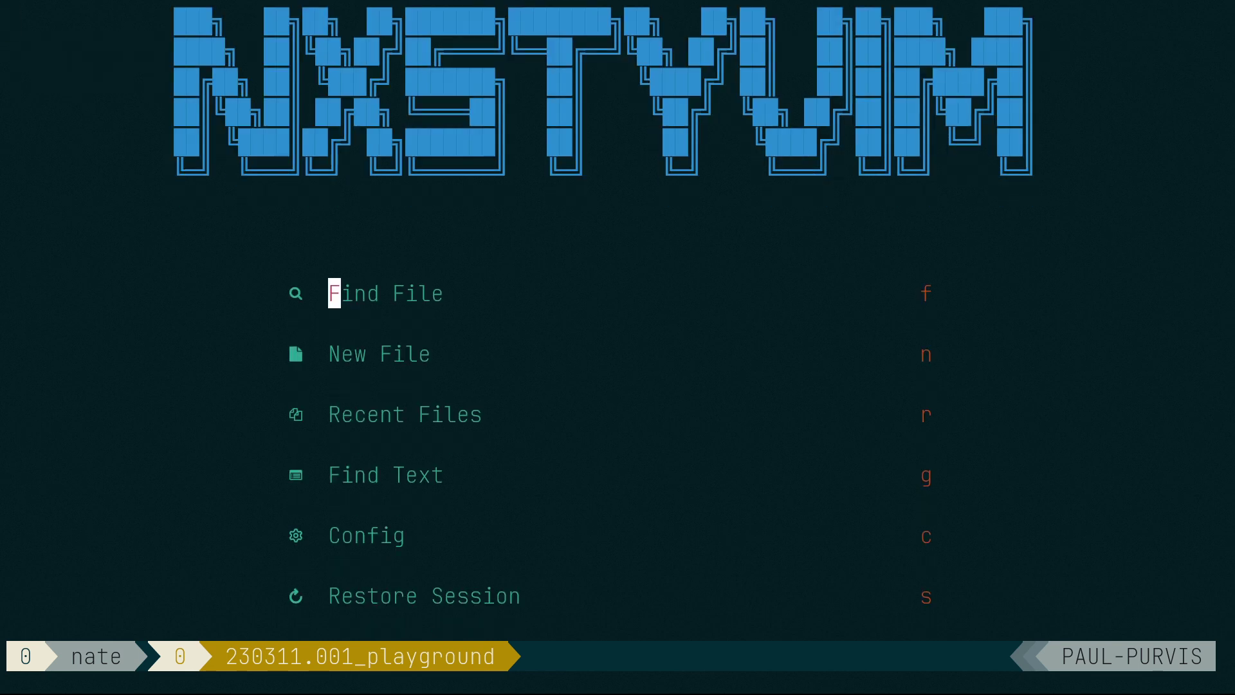
{"action": "key", "text": "ctrl+minus"}
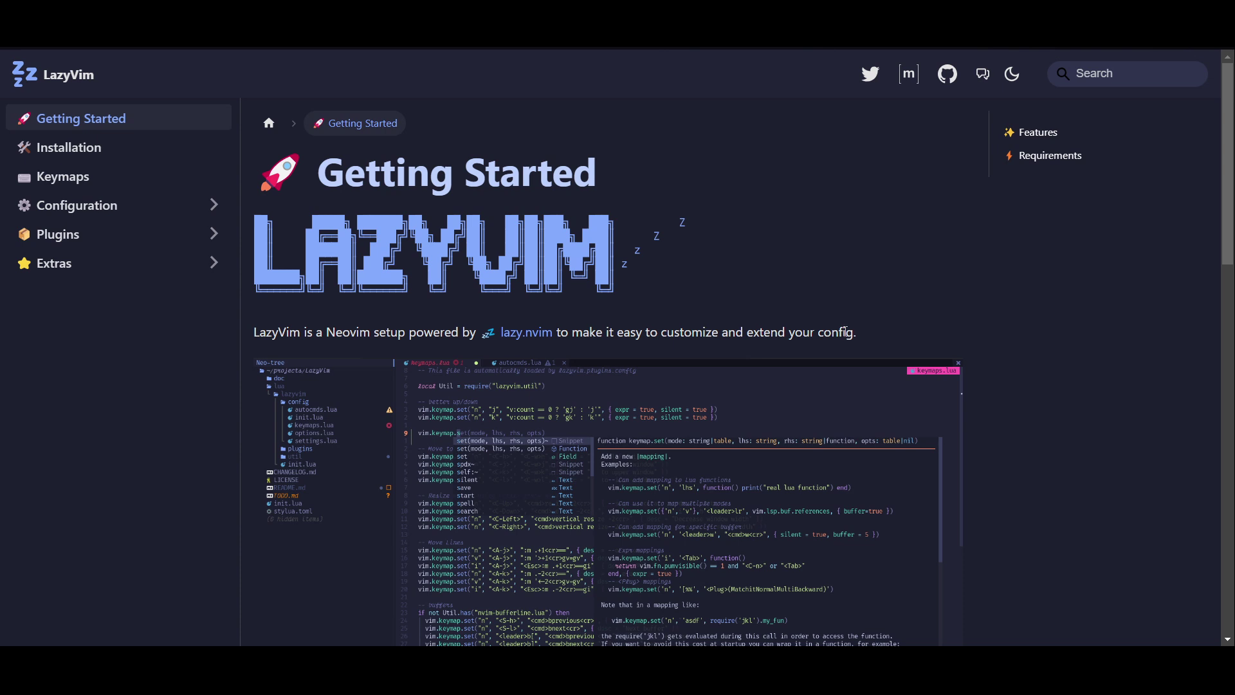
Step: Look over the editor screenshot and Features section on LazyVim's Getting Started page
{"action": "scroll", "coordinate": [809, 314], "scroll_direction": "down", "scroll_amount": 9}
{"action": "scroll", "coordinate": [808, 314], "scroll_direction": "up", "scroll_amount": 4}
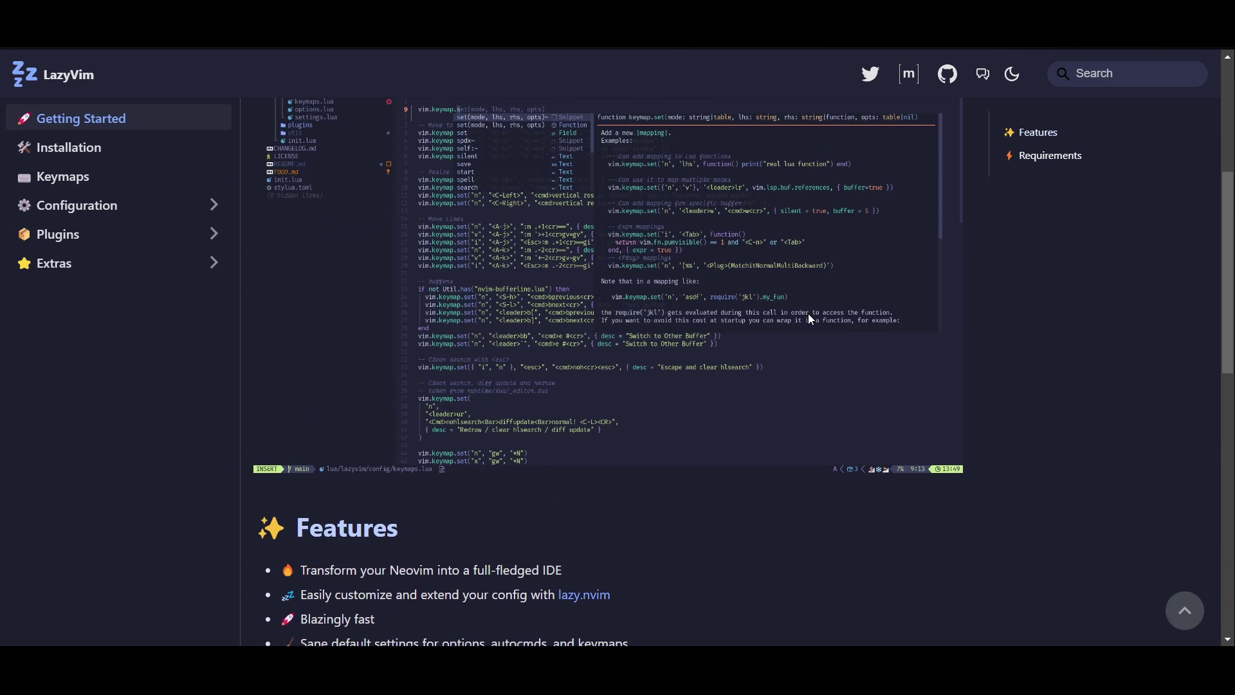
{"action": "scroll", "coordinate": [808, 314], "scroll_direction": "up", "scroll_amount": 3}
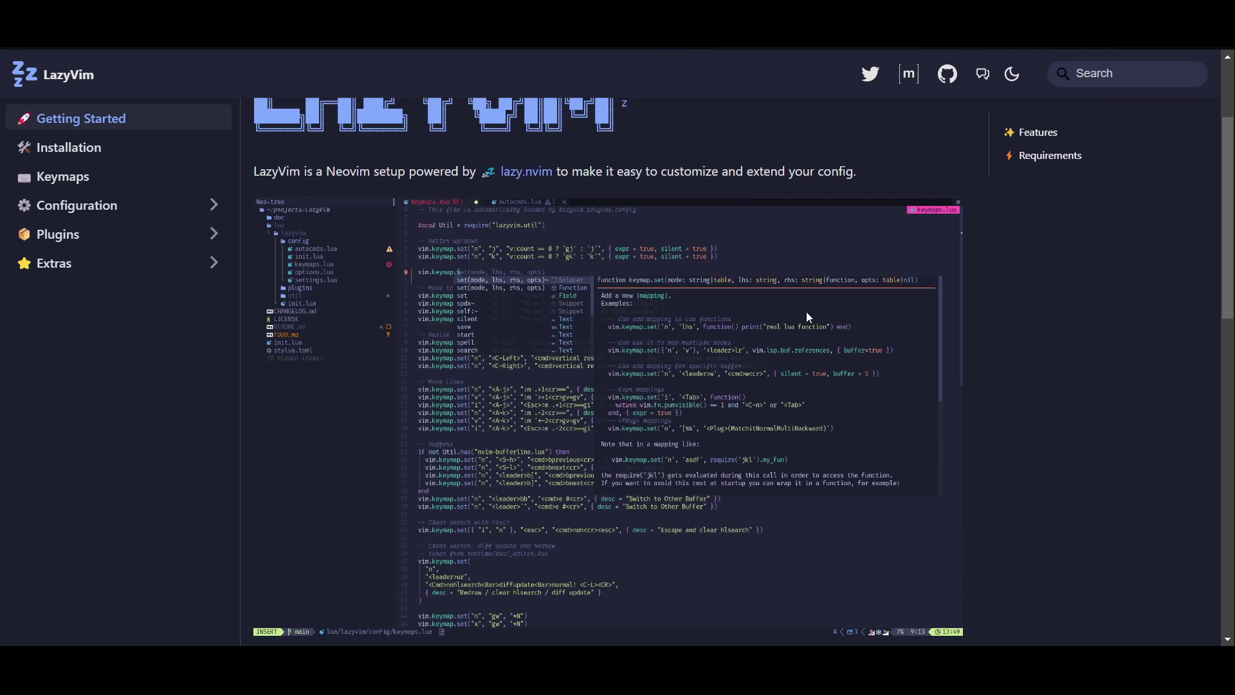
{"action": "scroll", "coordinate": [805, 311], "scroll_direction": "down", "scroll_amount": 2}
{"action": "scroll", "coordinate": [487, 234], "scroll_direction": "up", "scroll_amount": 2}
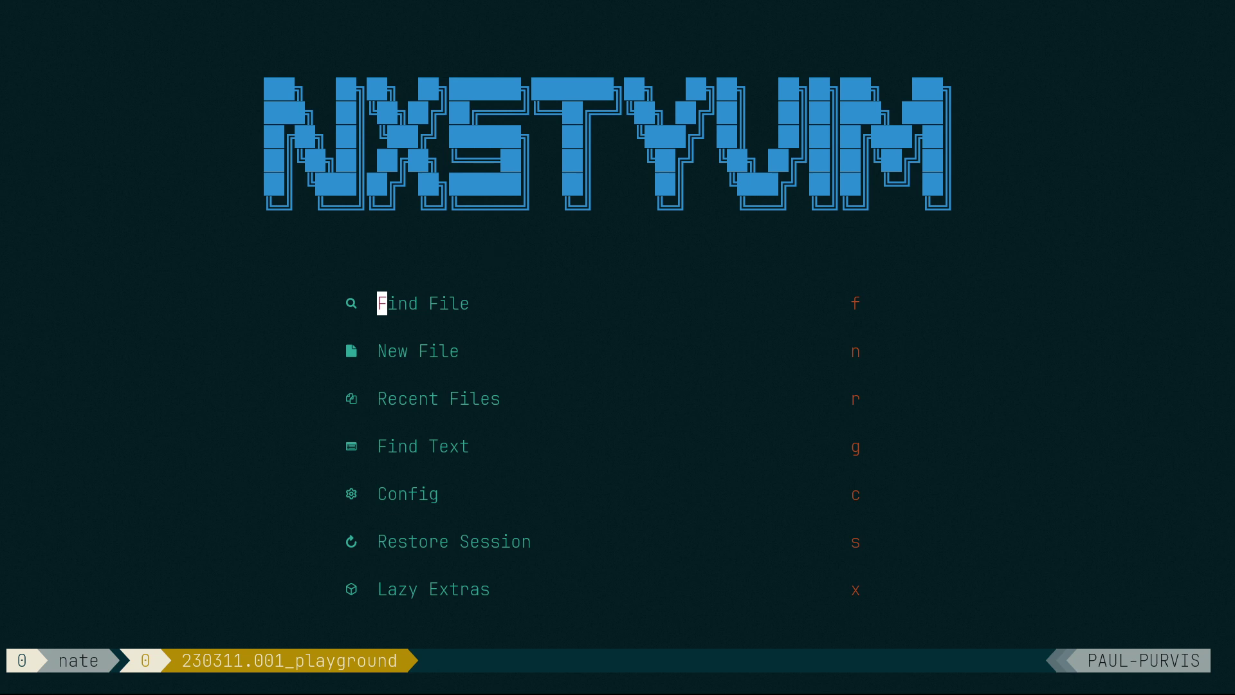
Step: Find the file main.js from the Neovim start screen and open it
{"action": "type", "text": "fmain.js"}
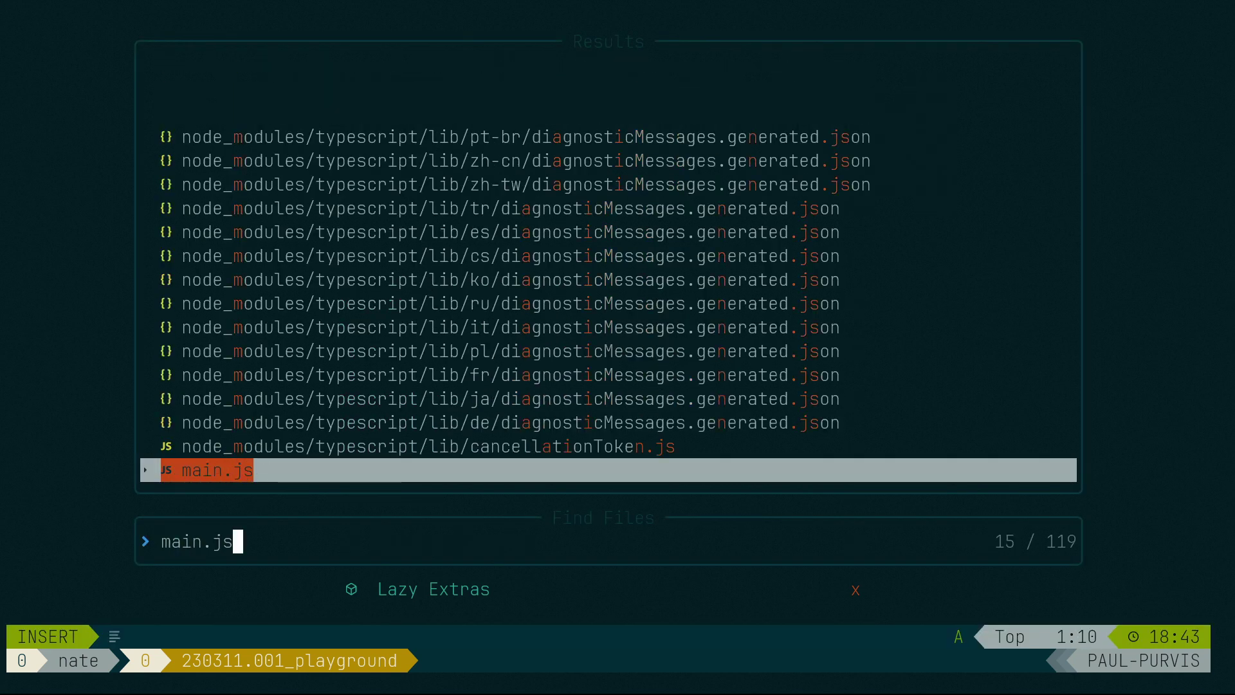
{"action": "key", "text": "Return"}
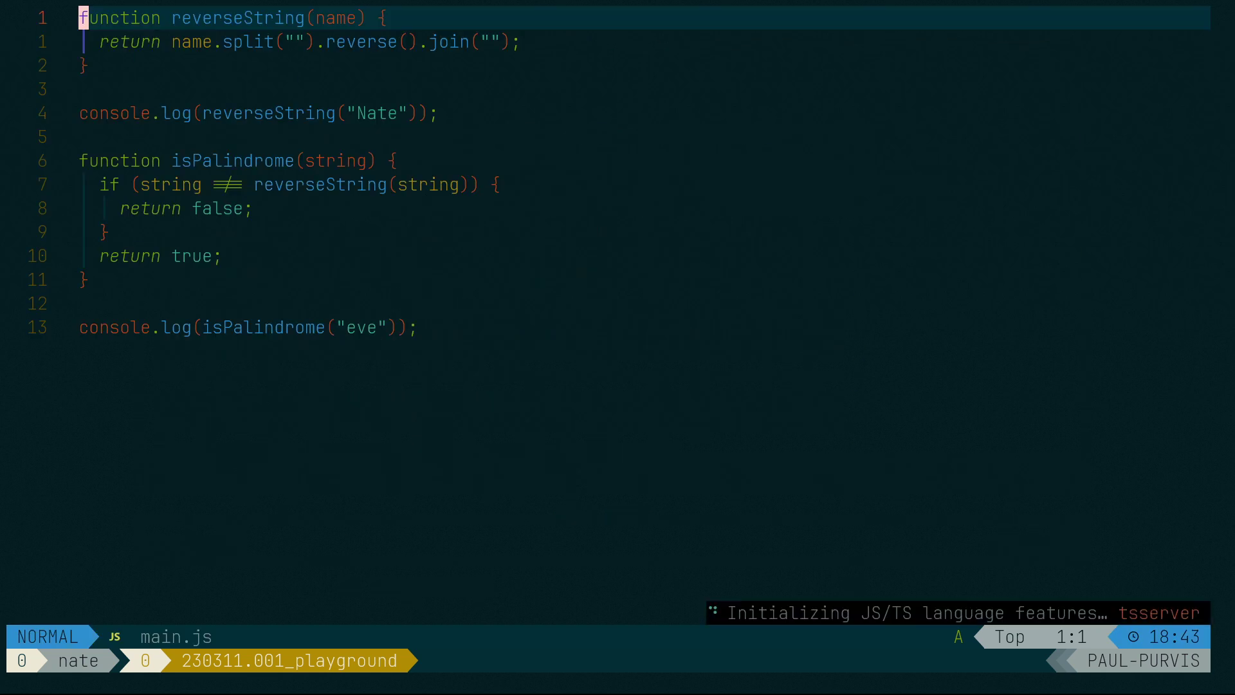
Step: Move the cursor line by line down to line 11 and back to line 1, and repeat over a few lines
{"action": "key", "text": "j"}
{"action": "key", "text": "j"}
{"action": "key", "text": "j"}
{"action": "key", "text": "j"}
{"action": "key", "text": "j"}
{"action": "key", "text": "j"}
{"action": "key", "text": "j"}
{"action": "key", "text": "j"}
{"action": "key", "text": "j"}
{"action": "key", "text": "j"}
{"action": "key", "text": "j"}
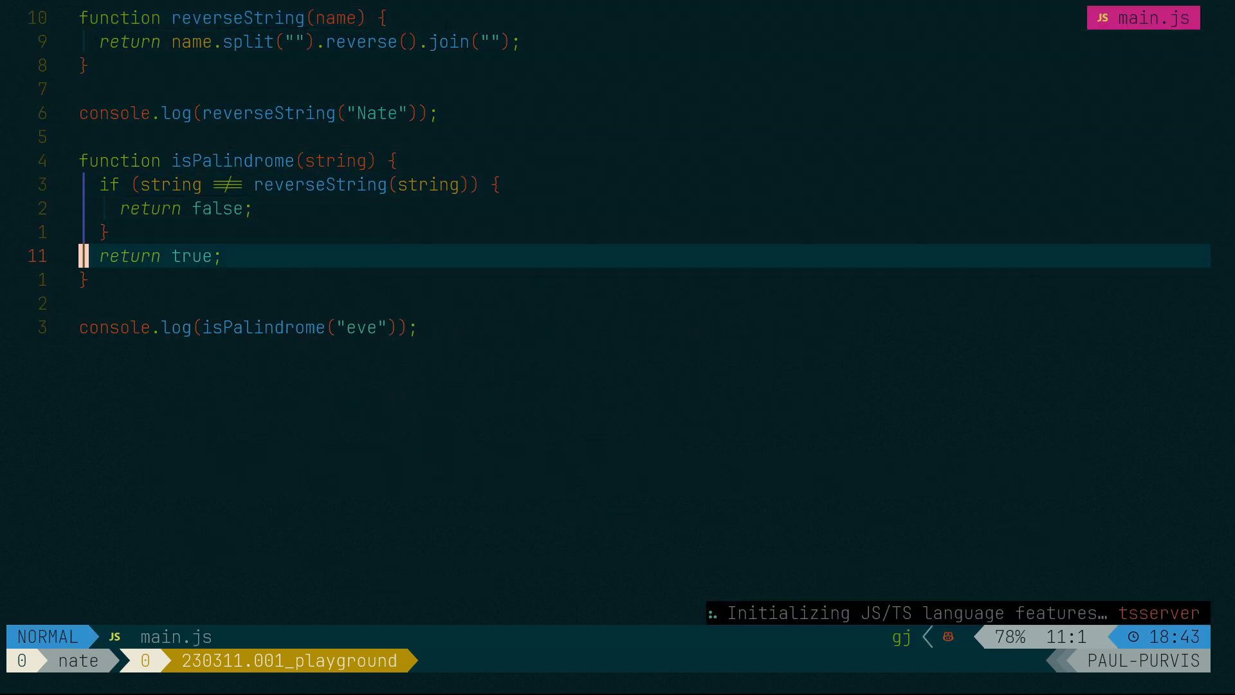
{"action": "key", "text": "k"}
{"action": "key", "text": "k"}
{"action": "key", "text": "k"}
{"action": "key", "text": "k"}
{"action": "key", "text": "k"}
{"action": "key", "text": "k"}
{"action": "key", "text": "k"}
{"action": "key", "text": "k"}
{"action": "key", "text": "k"}
{"action": "key", "text": "k"}
{"action": "key", "text": "k"}
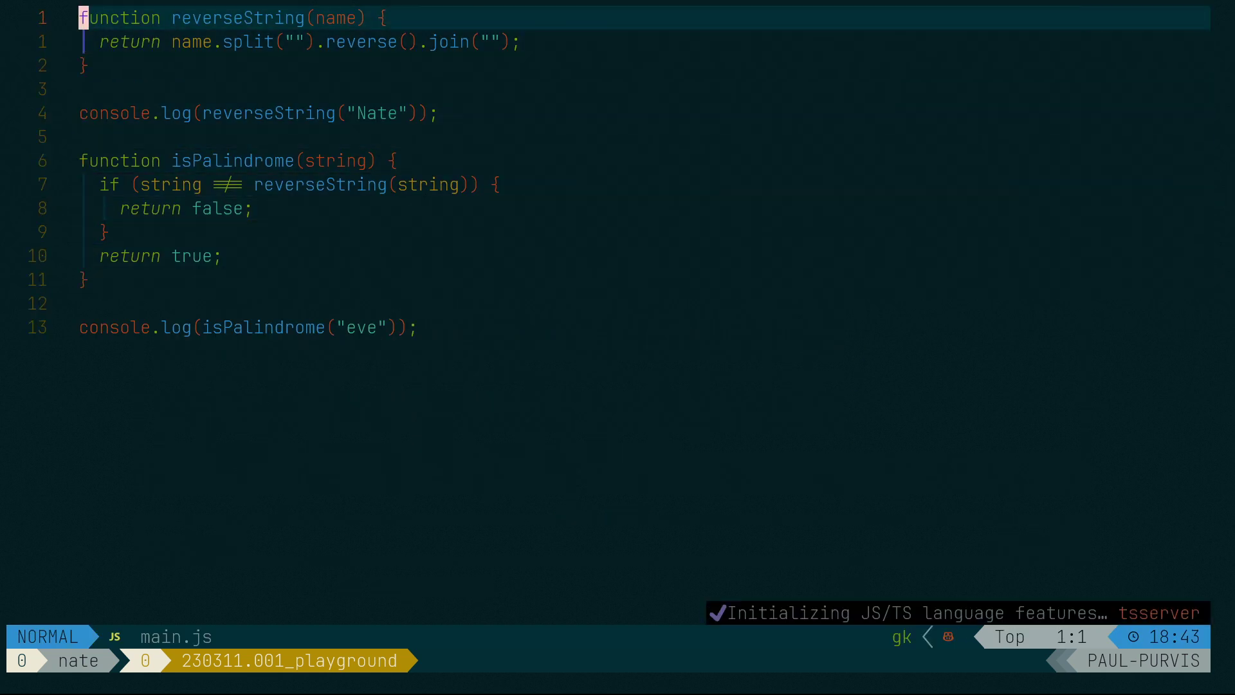
{"action": "key", "text": "j"}
{"action": "key", "text": "j"}
{"action": "key", "text": "j"}
{"action": "key", "text": "j"}
{"action": "key", "text": "k"}
{"action": "key", "text": "k"}
{"action": "key", "text": "k"}
{"action": "key", "text": "k"}
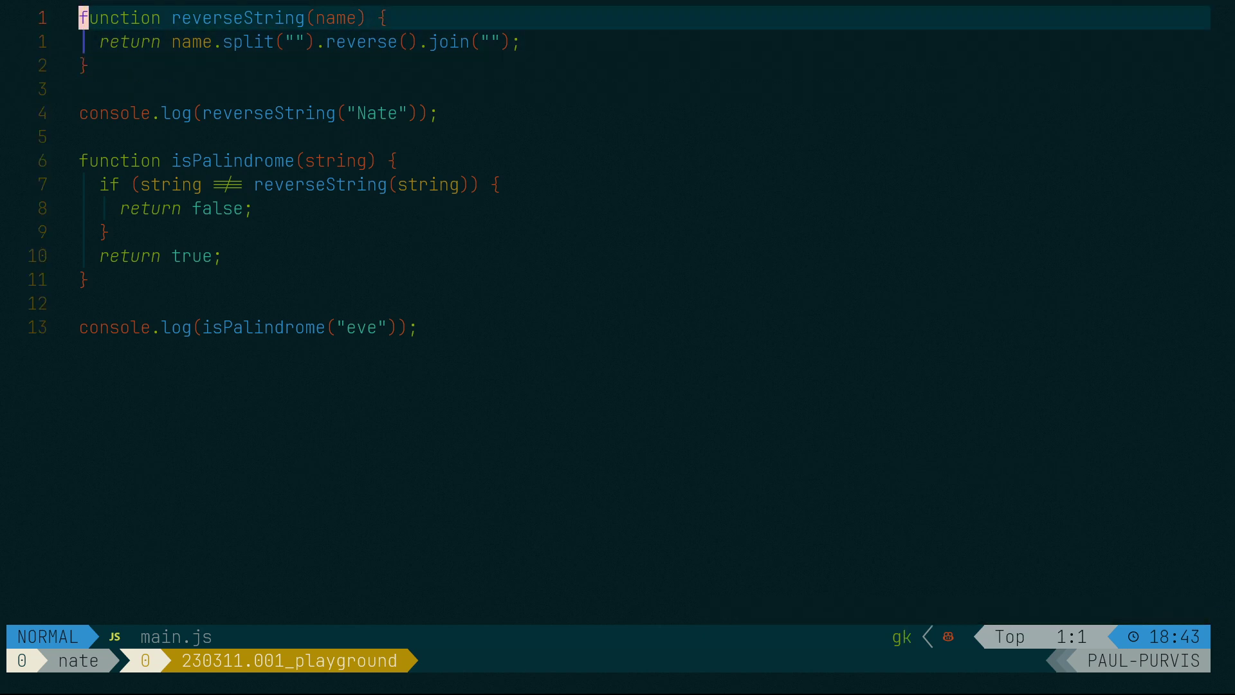
Step: Jump the cursor ten lines down in one motion and return it to the first line of main.js
{"action": "key", "text": "1"}
{"action": "key", "text": "0"}
{"action": "key", "text": "j"}
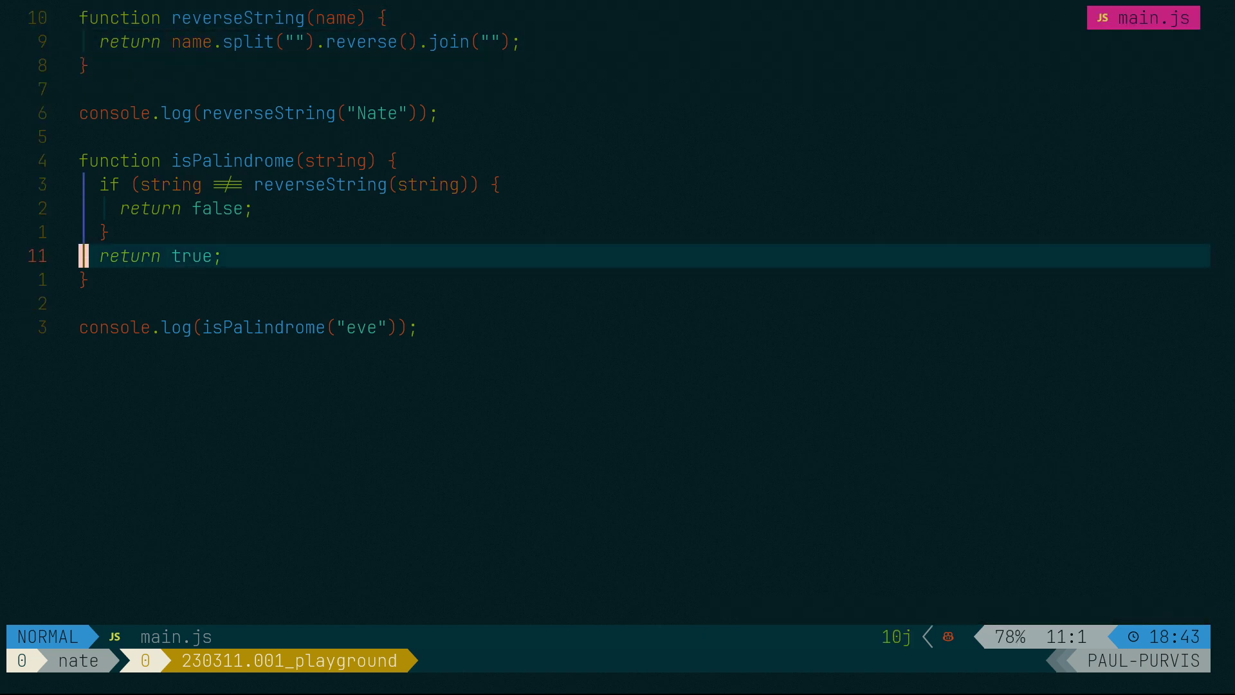
{"action": "key", "text": "g"}
{"action": "key", "text": "g"}
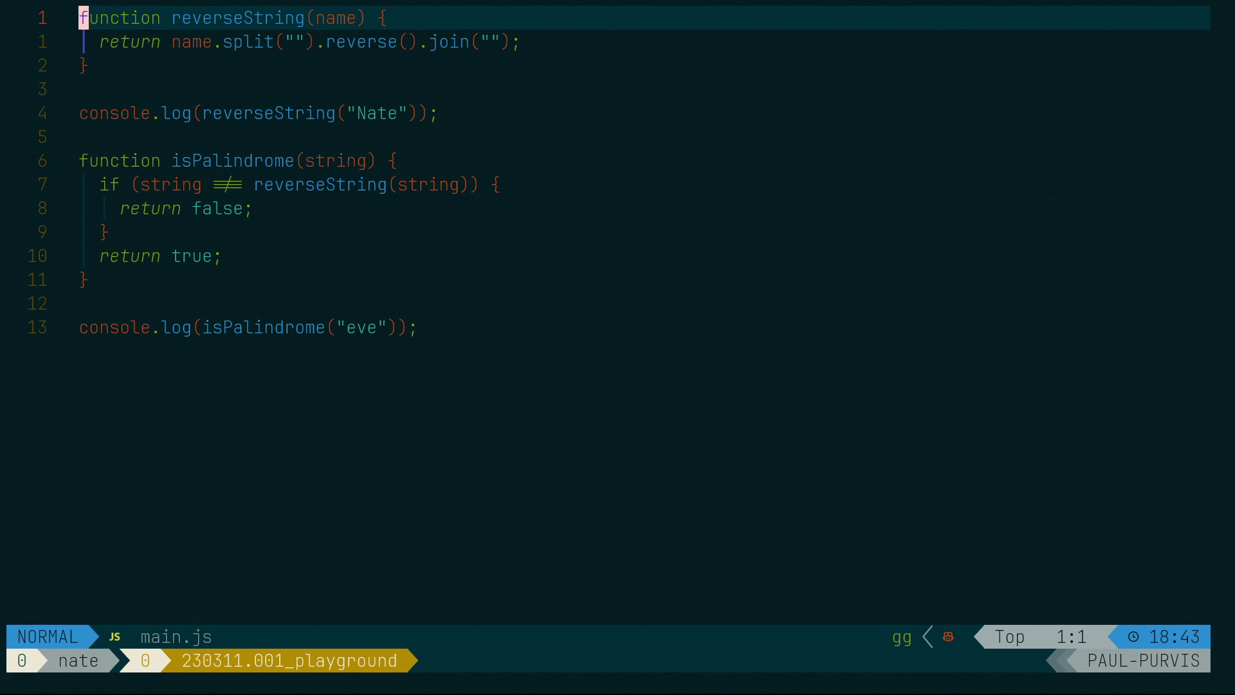
Step: Jump to the last line of main.js, go up two lines, and jump back to the first line
{"action": "key", "text": "G"}
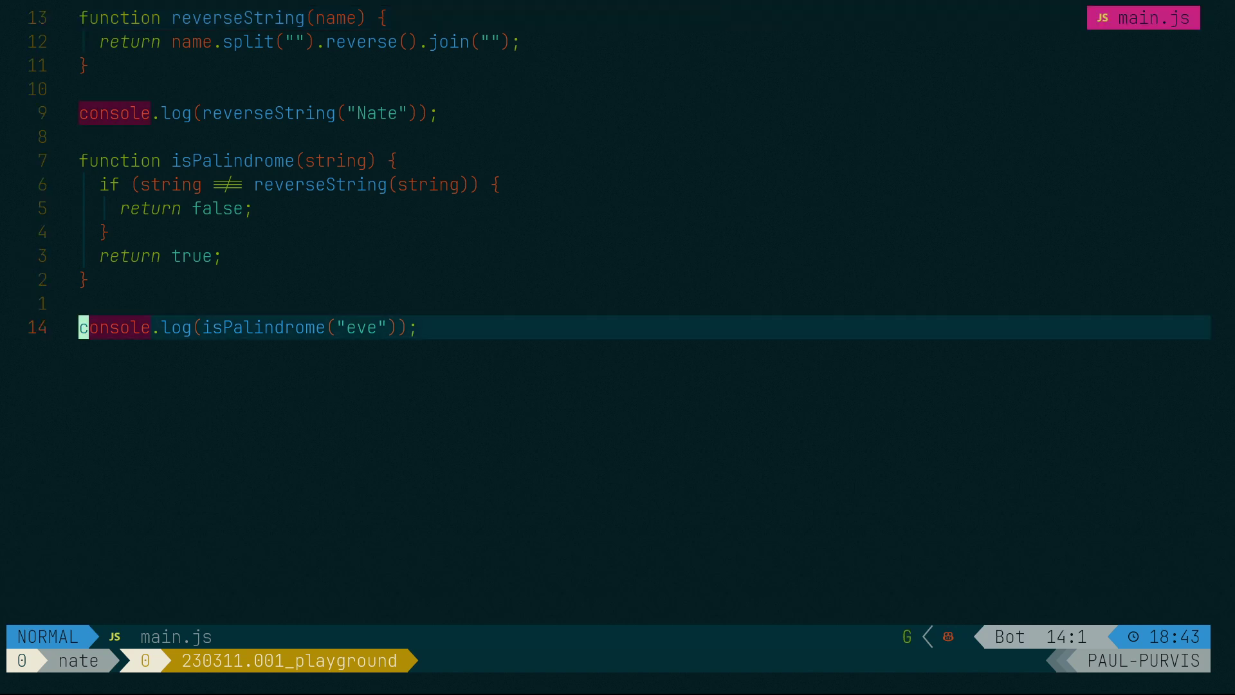
{"action": "key", "text": "2"}
{"action": "key", "text": "k"}
{"action": "key", "text": "g"}
{"action": "key", "text": "g"}
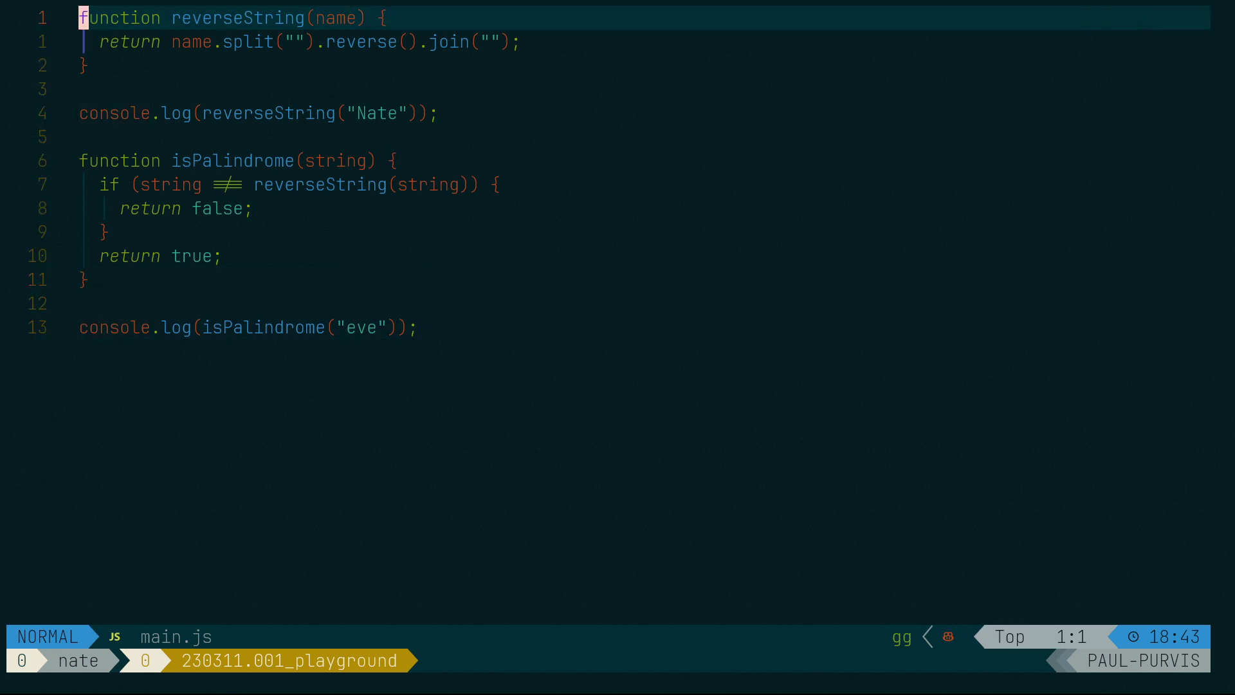
{"action": "type", "text": "s"}
{"action": "type", "text": "ctoname"}
{"action": "key", "text": "Escape"}
{"action": "type", "text": "u"}
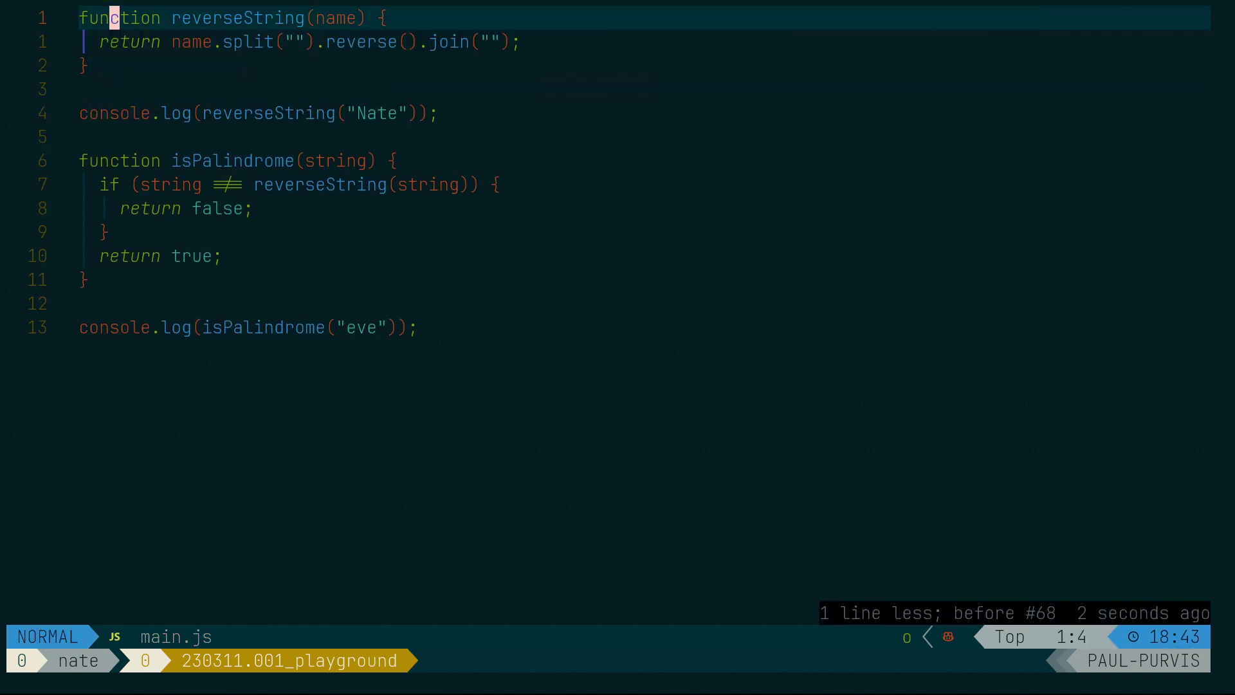
Step: Search main.js for "console." and advance to the match in the final isPalindrome log line
{"action": "type", "text": "/"}
{"action": "type", "text": "conso"}
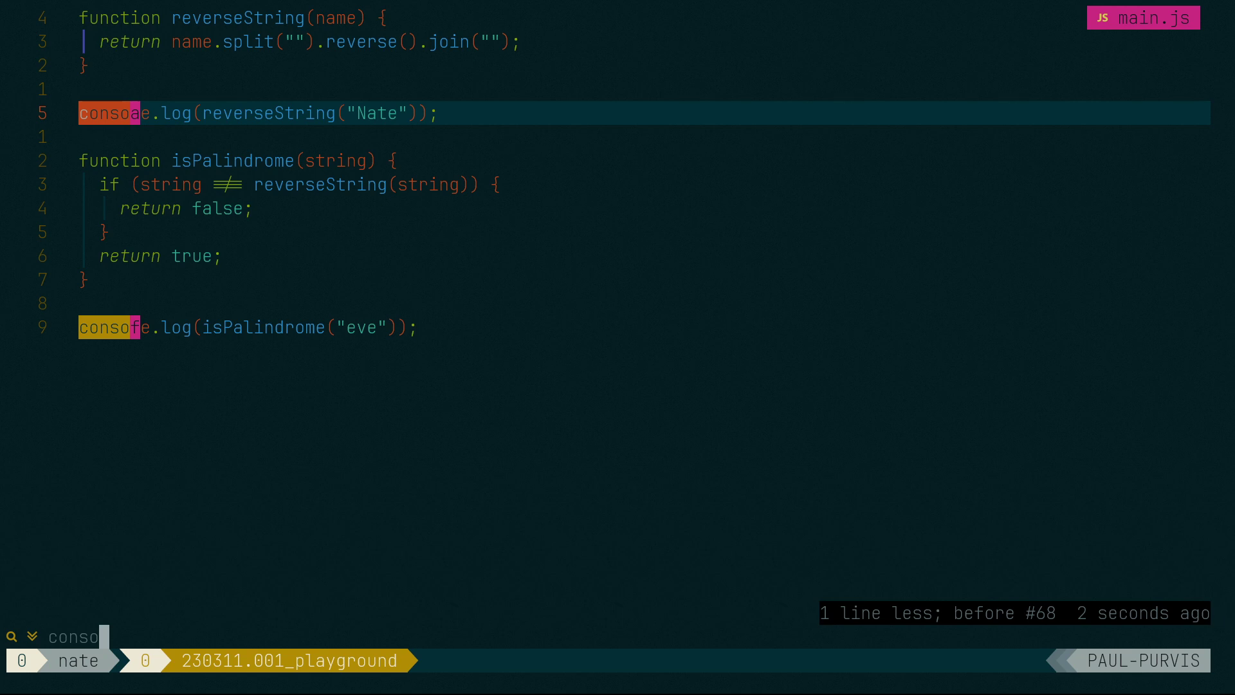
{"action": "type", "text": "le."}
{"action": "key", "text": "Return"}
{"action": "key", "text": "n"}
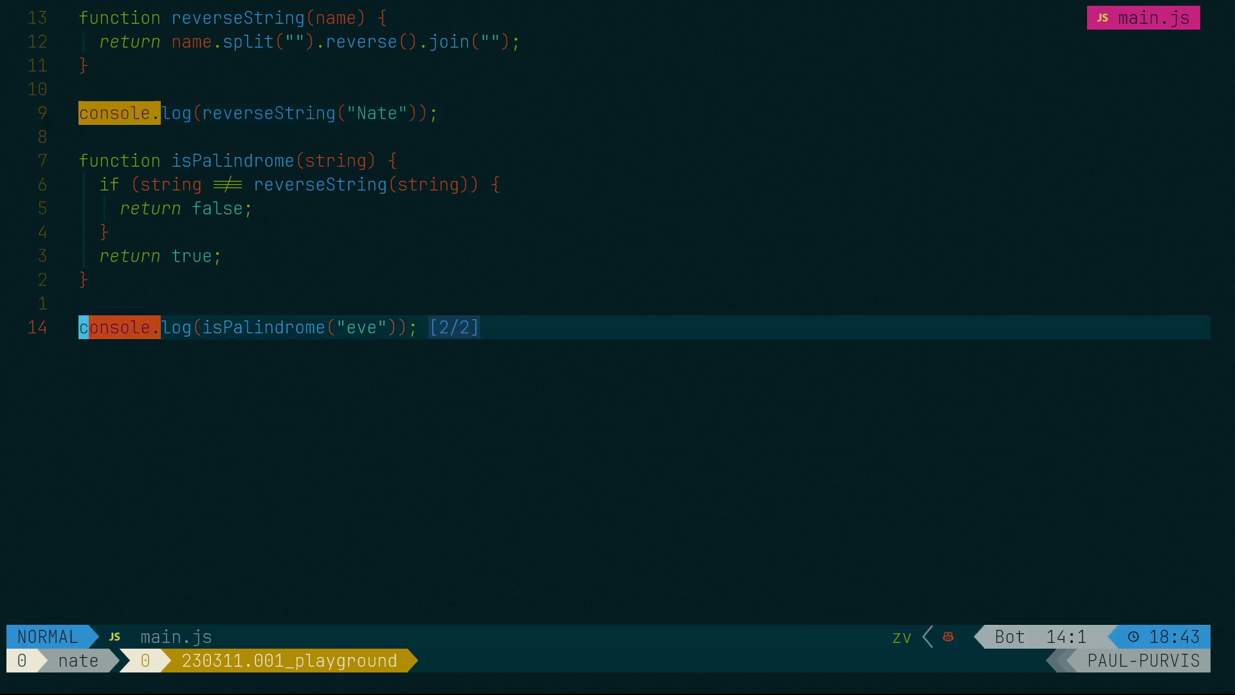
Step: Cycle through the "console." search matches to the reverseString log line and clear the search highlighting
{"action": "key", "text": "n"}
{"action": "key", "text": "n"}
{"action": "key", "text": "n"}
{"action": "key", "text": "Escape"}
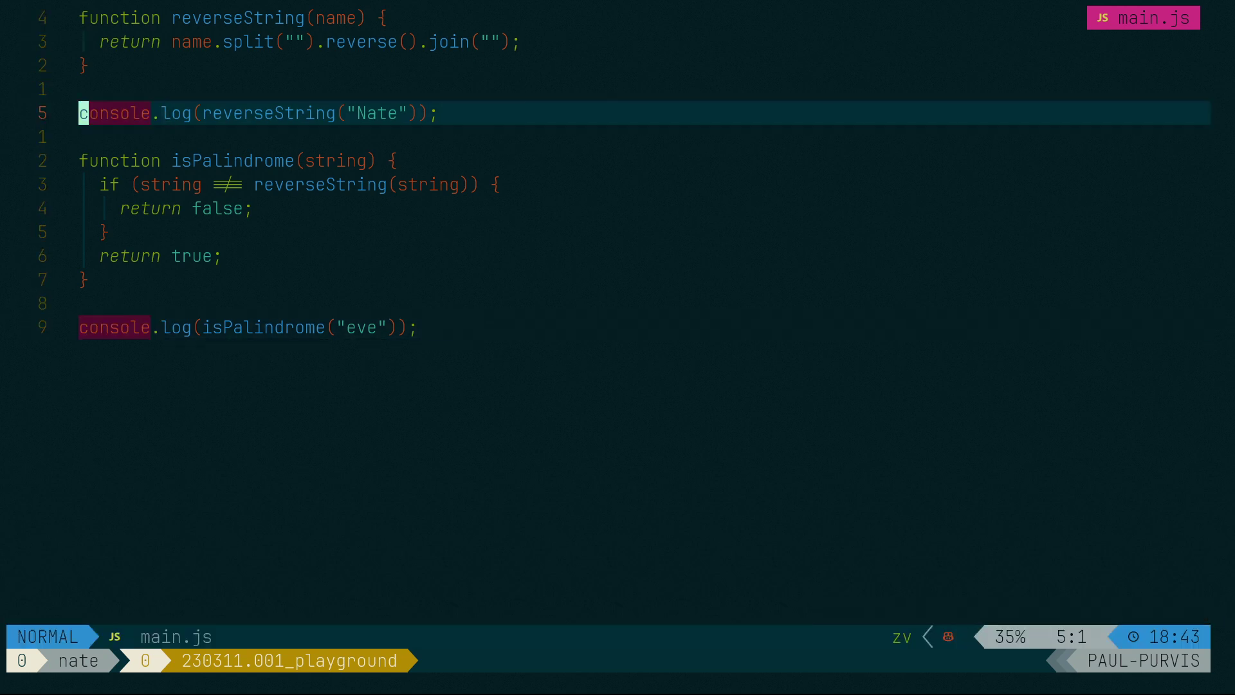
Step: Move the cursor up and down line by line around the reverseString log line
{"action": "key", "text": "j"}
{"action": "key", "text": "j"}
{"action": "key", "text": "k"}
{"action": "key", "text": "k"}
{"action": "key", "text": "k"}
{"action": "key", "text": "j"}
{"action": "key", "text": "j"}
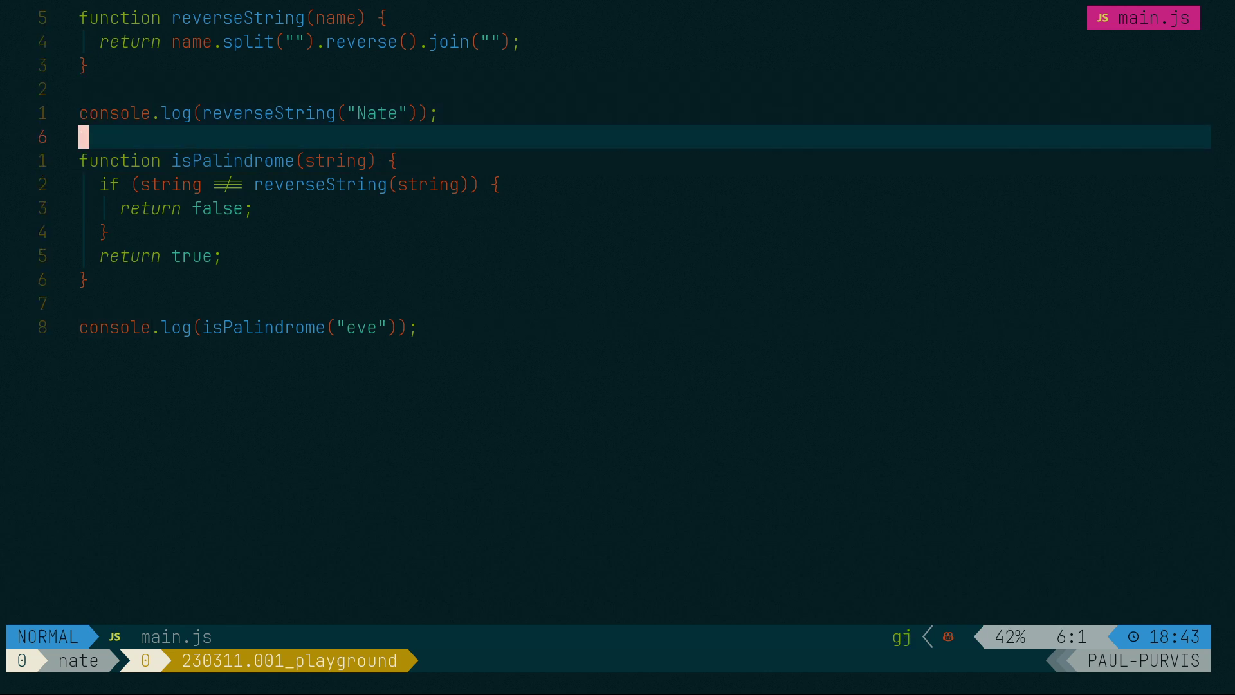
{"action": "key", "text": "j"}
Step: Select the whole word reverseString inside the first console.log call and clear the selection
{"action": "key", "text": "w"}
{"action": "key", "text": "k"}
{"action": "key", "text": "k"}
{"action": "key", "text": "w"}
{"action": "key", "text": "w"}
{"action": "key", "text": "w"}
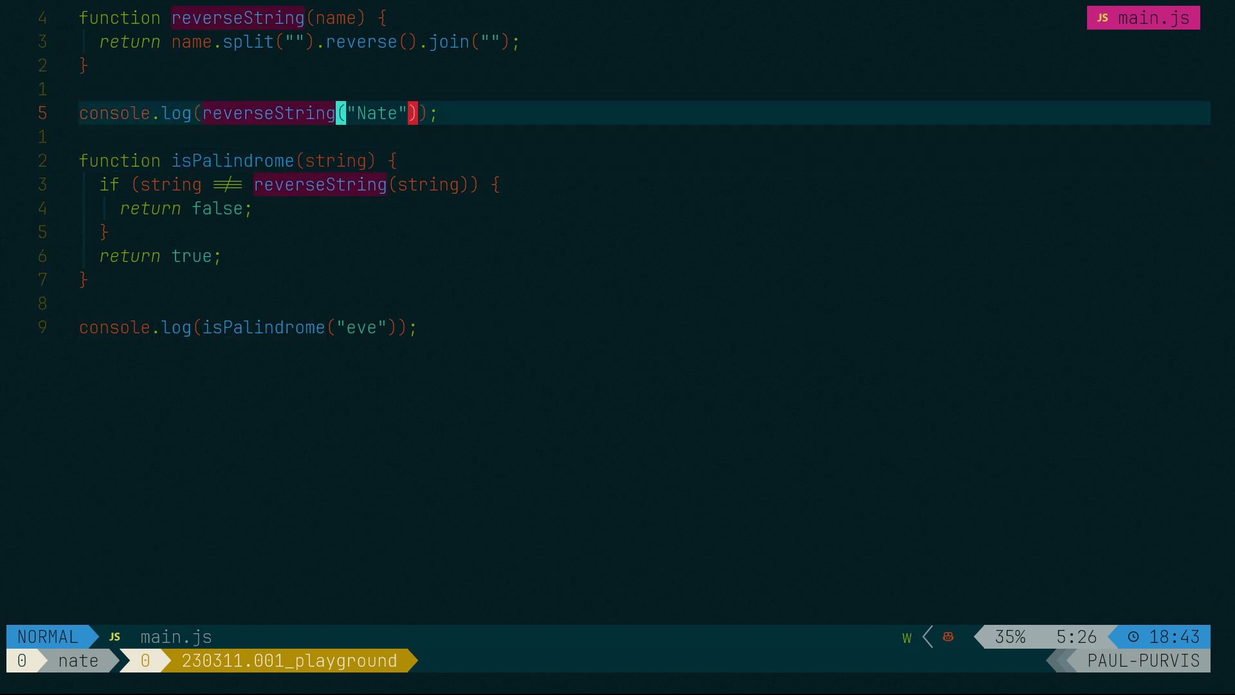
{"action": "key", "text": "h"}
{"action": "key", "text": "h"}
{"action": "key", "text": "v"}
{"action": "key", "text": "i"}
{"action": "key", "text": "w"}
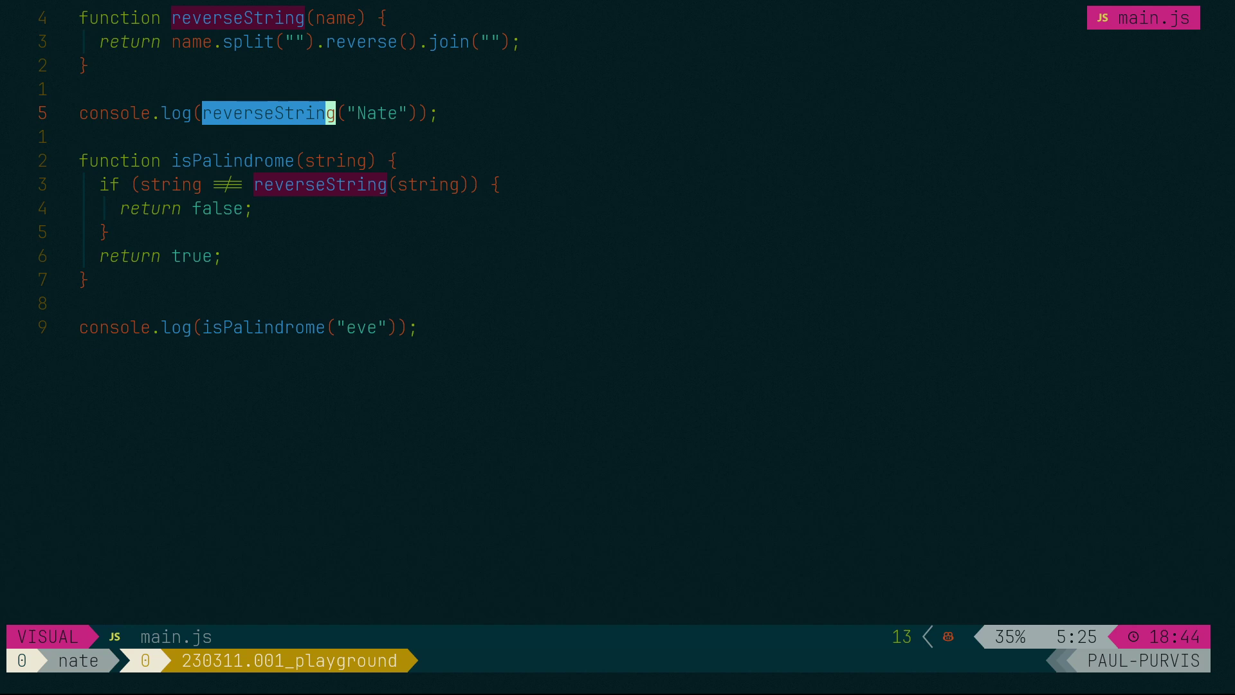
{"action": "key", "text": "Escape"}
Step: Move word by word from the start of the reverseString log line and jump to the first line of the file
{"action": "key", "text": "0"}
{"action": "key", "text": "w"}
{"action": "key", "text": "w"}
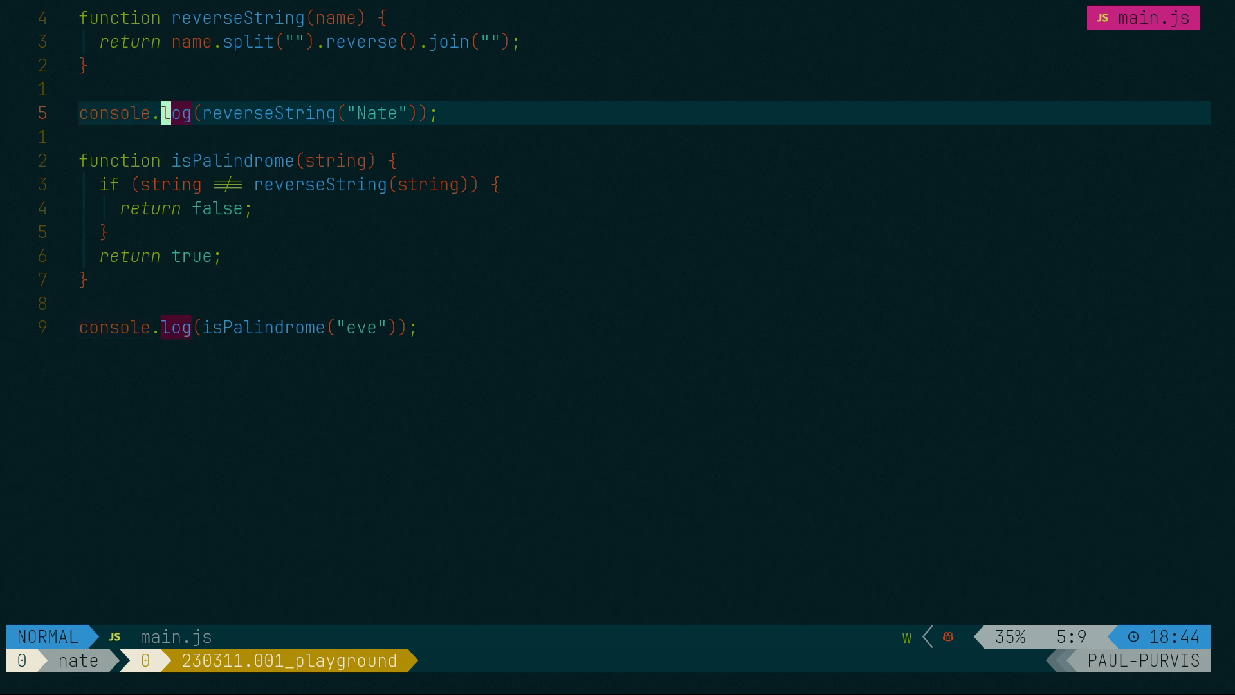
{"action": "key", "text": "w"}
{"action": "key", "text": "w"}
{"action": "key", "text": "w"}
{"action": "key", "text": "w"}
{"action": "key", "text": "w"}
{"action": "key", "text": "w"}
{"action": "key", "text": "g"}
{"action": "key", "text": "g"}
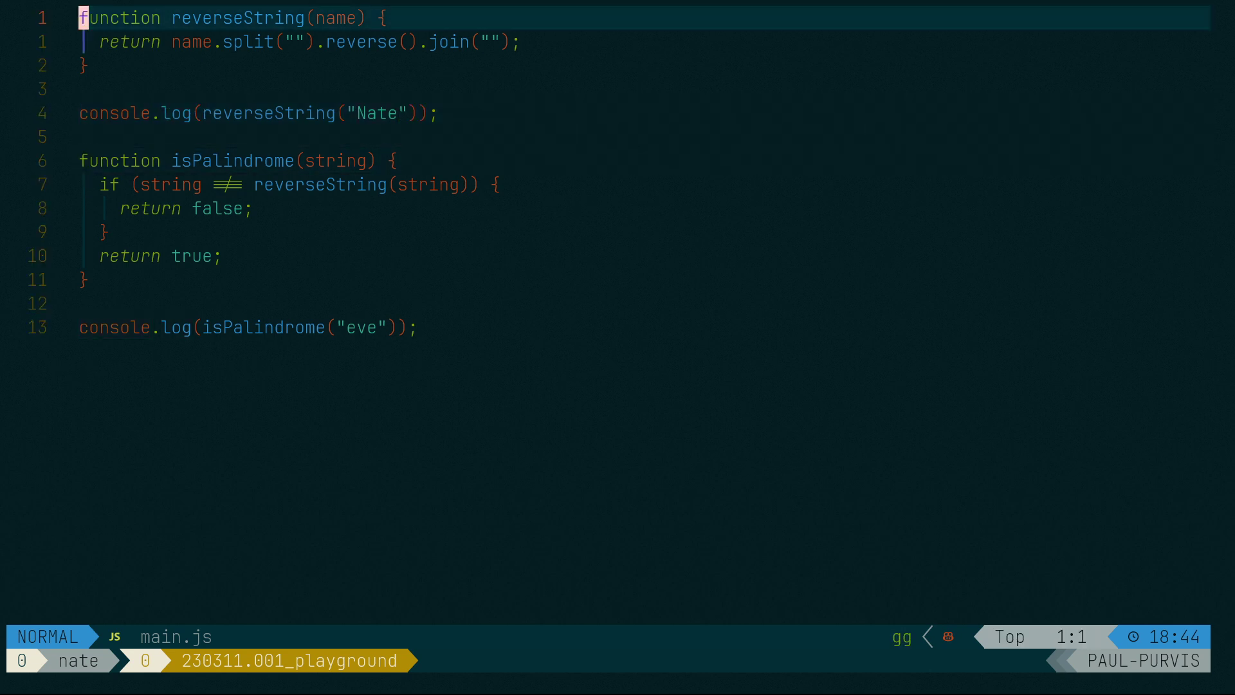
Step: Jump forward through main.js paragraph by paragraph and return to the first line
{"action": "key", "text": "braceright"}
{"action": "key", "text": "braceright"}
{"action": "key", "text": "braceright"}
{"action": "key", "text": "braceright"}
{"action": "key", "text": "g"}
{"action": "key", "text": "g"}
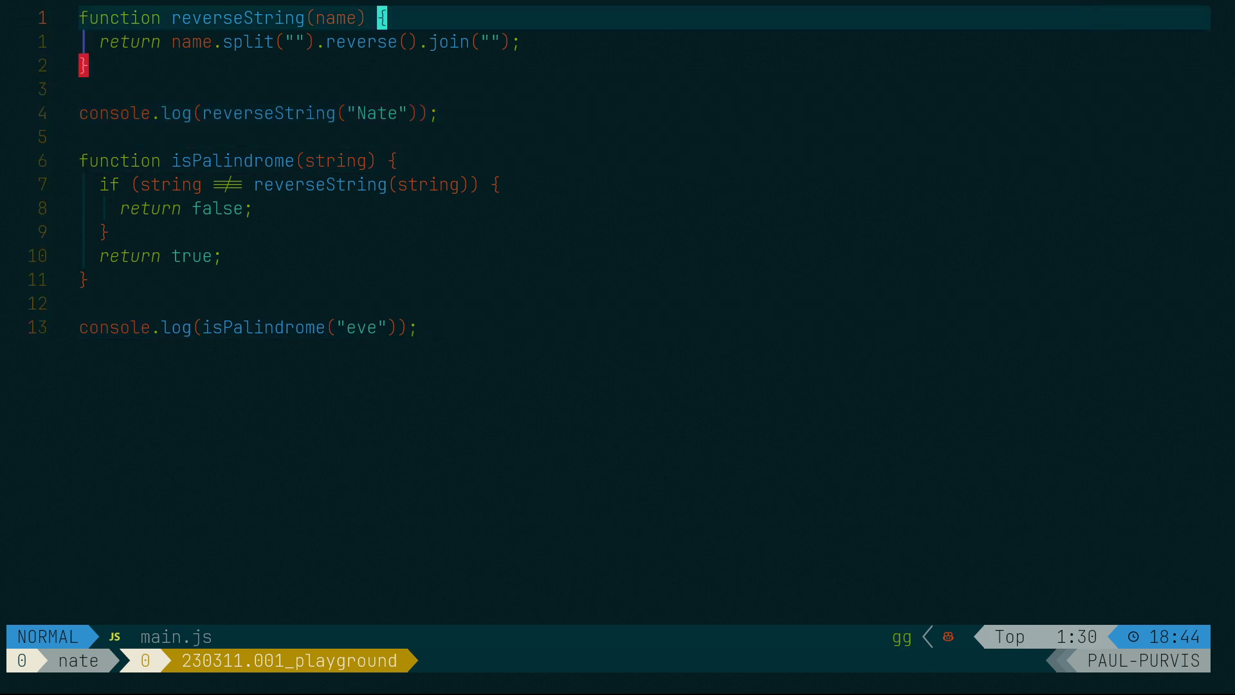
Step: Go to the start of the first line and move down line by line through the isPalindrome function
{"action": "key", "text": "0"}
{"action": "key", "text": "g"}
{"action": "key", "text": "j"}
{"action": "key", "text": "g"}
{"action": "key", "text": "j"}
{"action": "key", "text": "g"}
{"action": "key", "text": "j"}
{"action": "key", "text": "g"}
{"action": "key", "text": "j"}
{"action": "key", "text": "g"}
{"action": "key", "text": "j"}
{"action": "key", "text": "g"}
{"action": "key", "text": "j"}
{"action": "key", "text": "g"}
{"action": "key", "text": "j"}
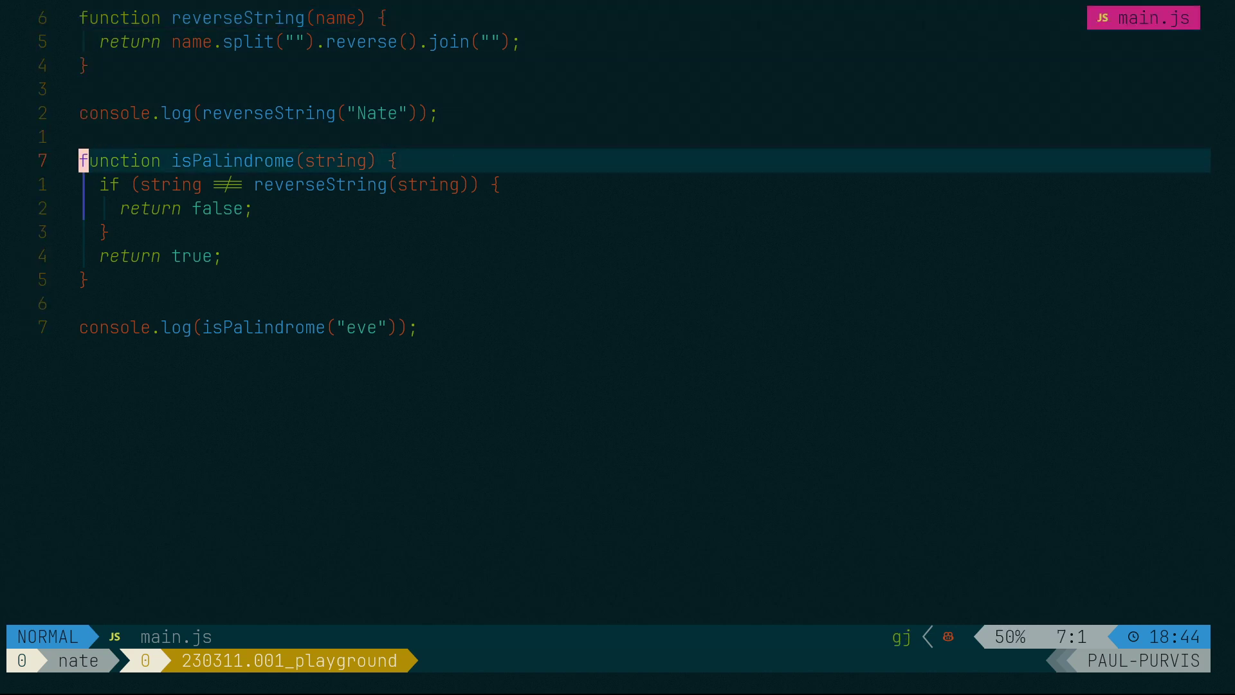
{"action": "key", "text": "g"}
{"action": "key", "text": "j"}
{"action": "key", "text": "g"}
{"action": "key", "text": "j"}
{"action": "key", "text": "g"}
{"action": "key", "text": "j"}
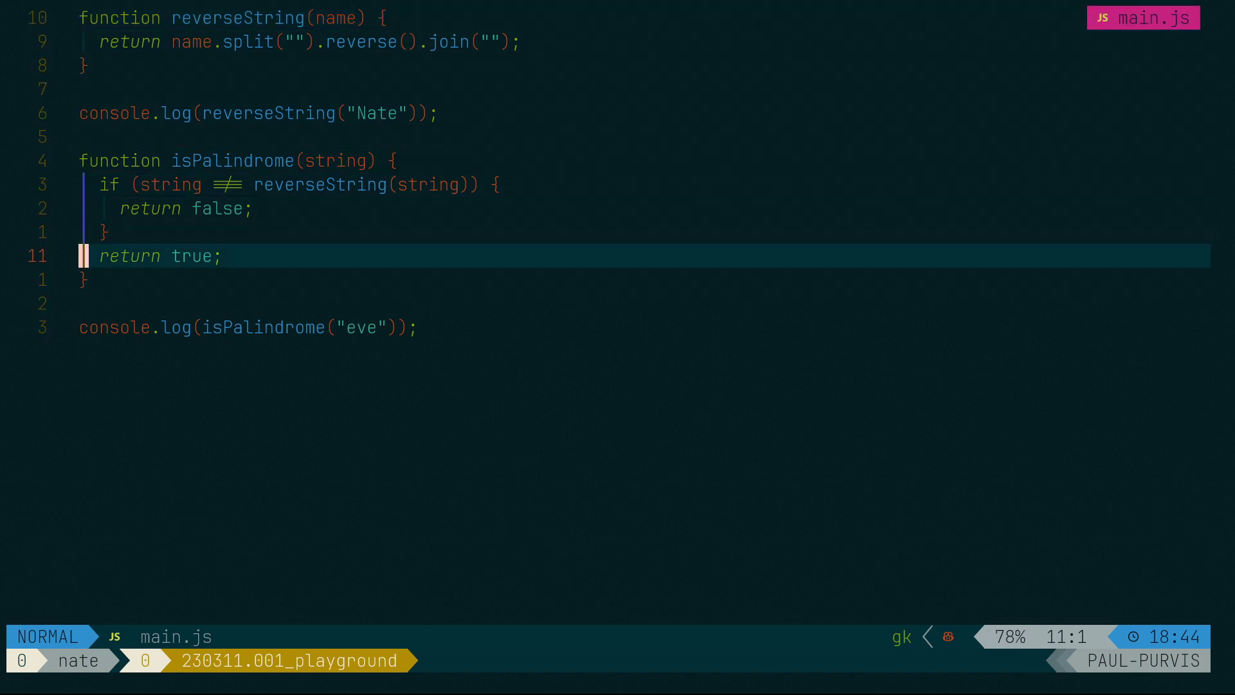
Step: Move the cursor back up through main.js to the first line
{"action": "key", "text": "g"}
{"action": "key", "text": "k"}
{"action": "key", "text": "braceleft"}
{"action": "key", "text": "g"}
{"action": "key", "text": "k"}
{"action": "key", "text": "g"}
{"action": "key", "text": "k"}
{"action": "key", "text": "g"}
{"action": "key", "text": "k"}
{"action": "key", "text": "g"}
{"action": "key", "text": "k"}
{"action": "key", "text": "g"}
{"action": "key", "text": "k"}
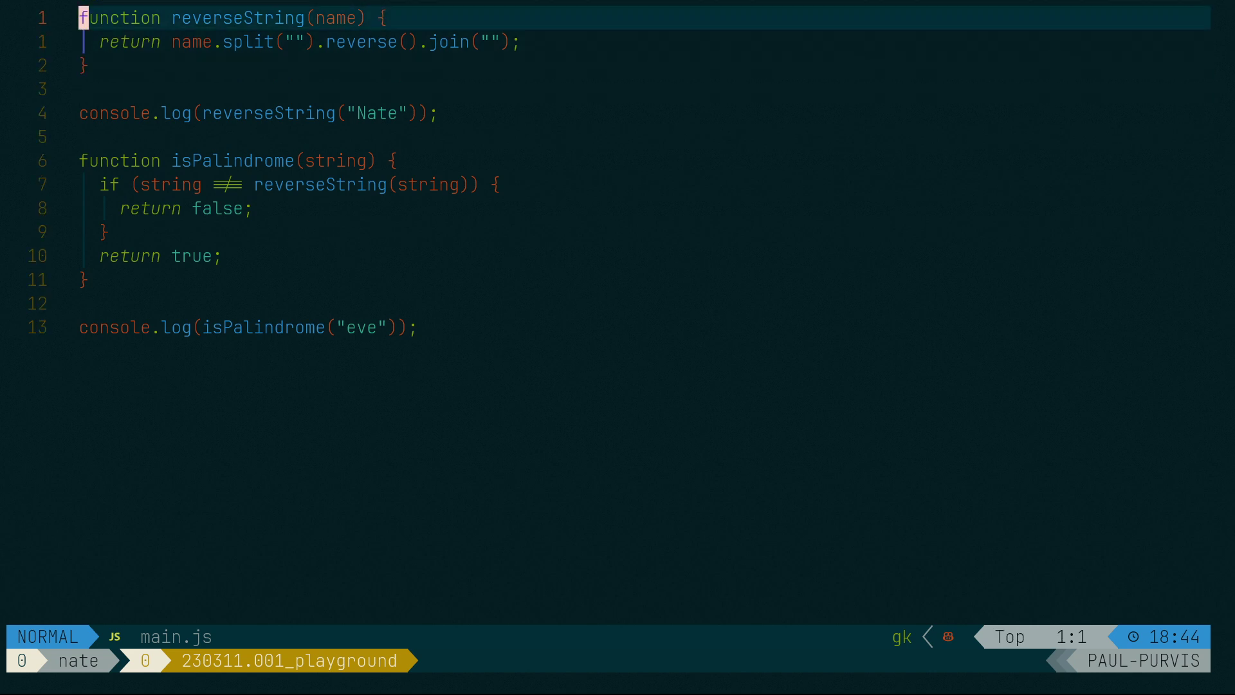
Step: Delete the three-line reverseString function at the beginning of main.js and undo the deletion
{"action": "key", "text": "3"}
{"action": "key", "text": "d"}
{"action": "key", "text": "d"}
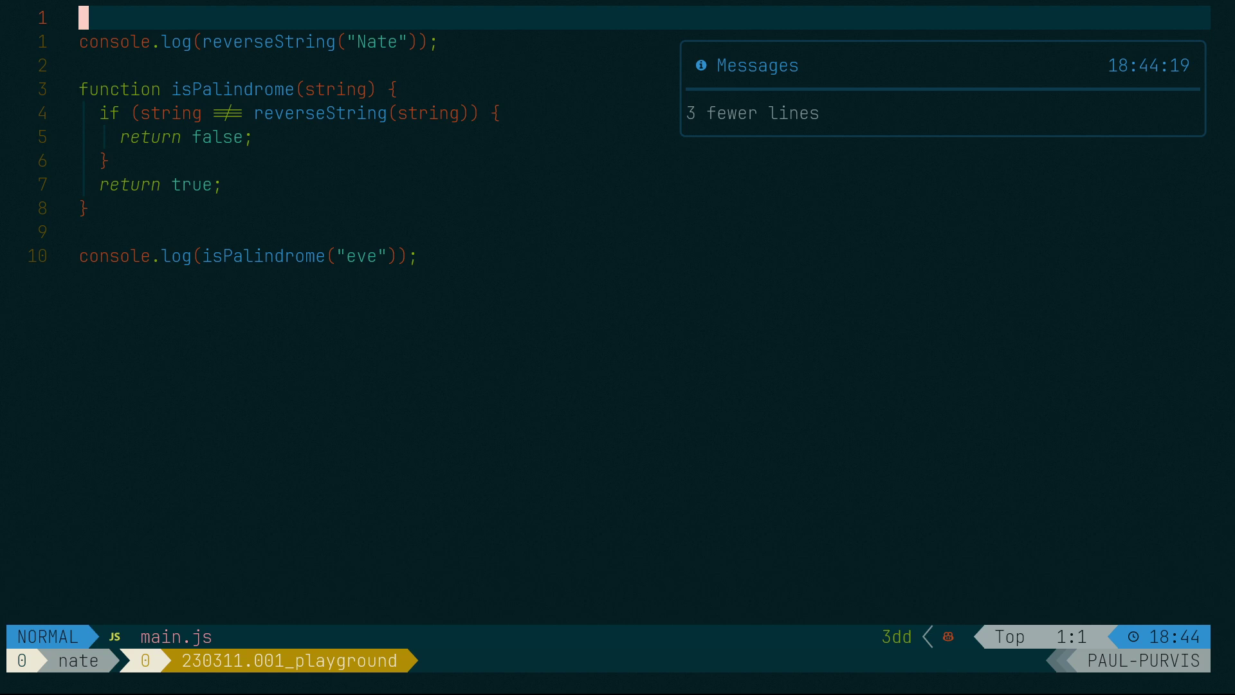
{"action": "key", "text": "u"}
{"action": "key", "text": "0"}
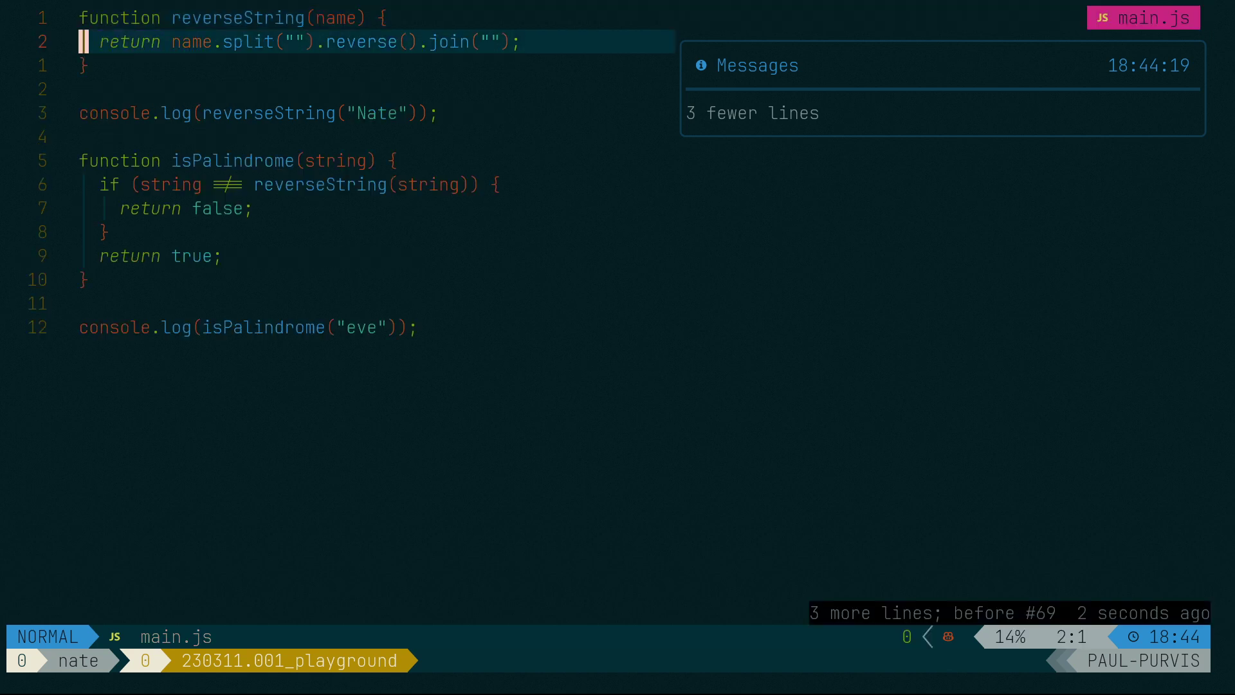
Step: Copy the three-line reverseString function from line 1 and paste it after the last line of main.js
{"action": "key", "text": "g"}
{"action": "key", "text": "k"}
{"action": "key", "text": "g"}
{"action": "key", "text": "j"}
{"action": "key", "text": "g"}
{"action": "key", "text": "k"}
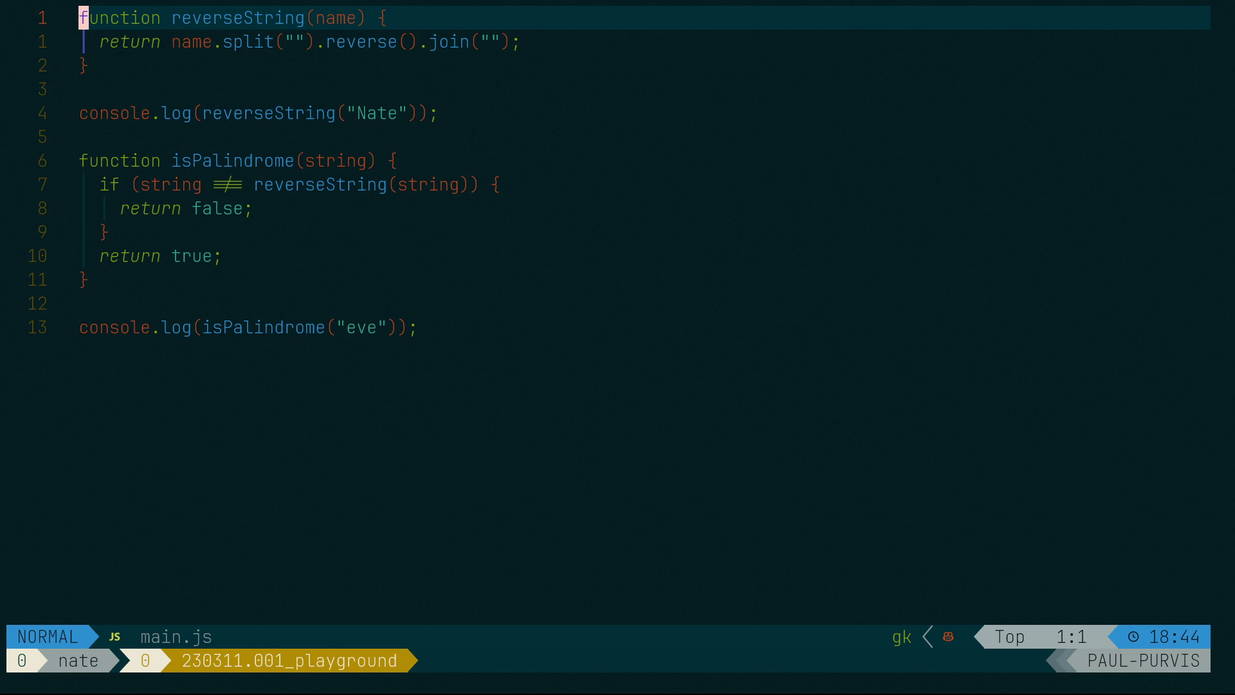
{"action": "key", "text": "3"}
{"action": "key", "text": "y"}
{"action": "key", "text": "y"}
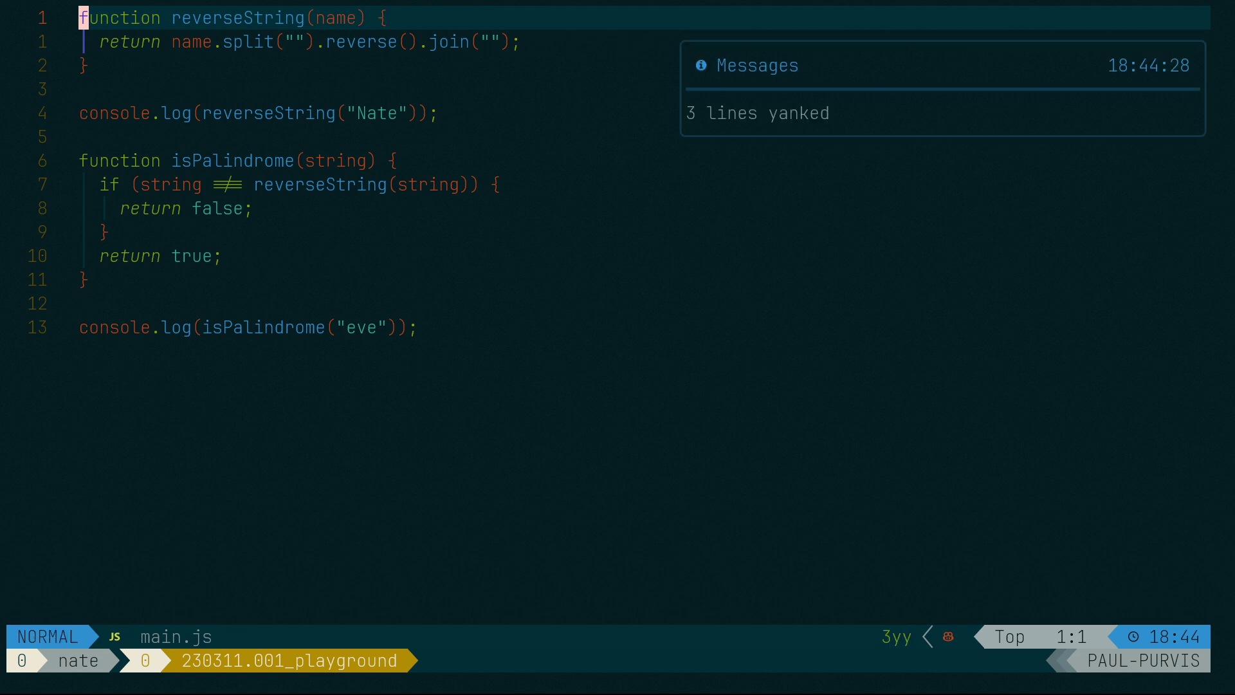
{"action": "key", "text": "G"}
{"action": "key", "text": "p"}
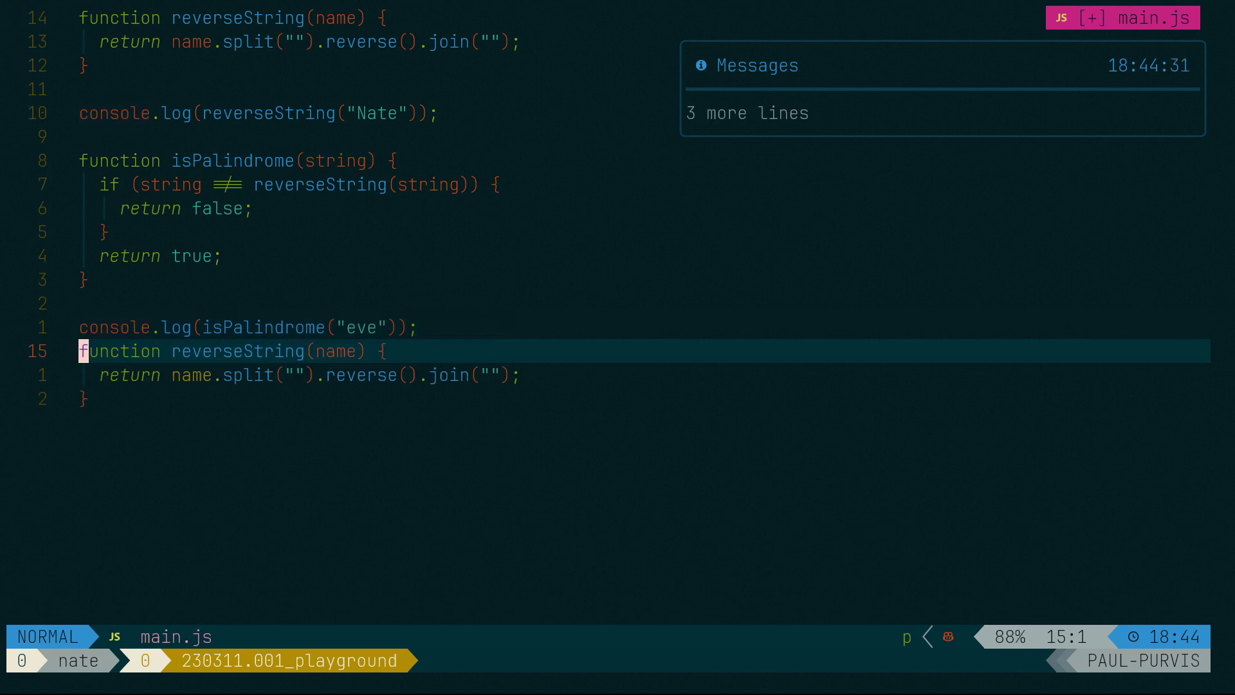
Step: Insert a blank line above the pasted reverseString function and a new line below its closing brace
{"action": "key", "text": "O"}
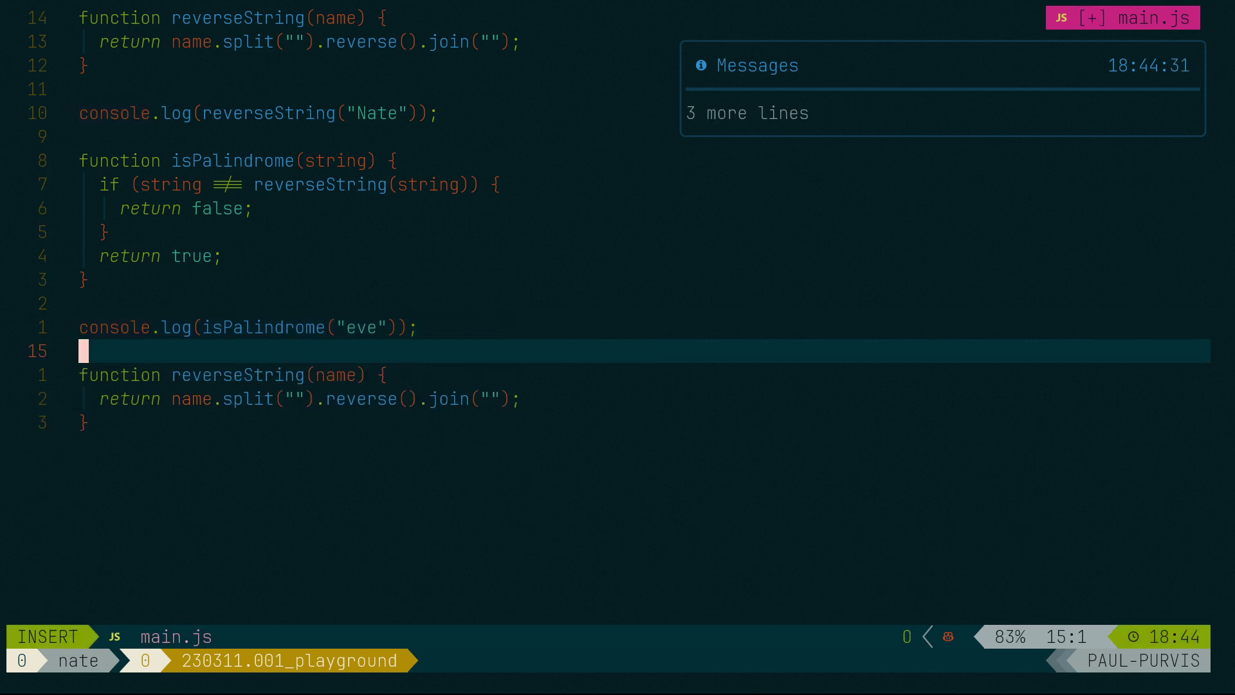
{"action": "key", "text": "Escape"}
{"action": "key", "text": "j"}
{"action": "key", "text": "j"}
{"action": "key", "text": "j"}
{"action": "type", "text": "o"}
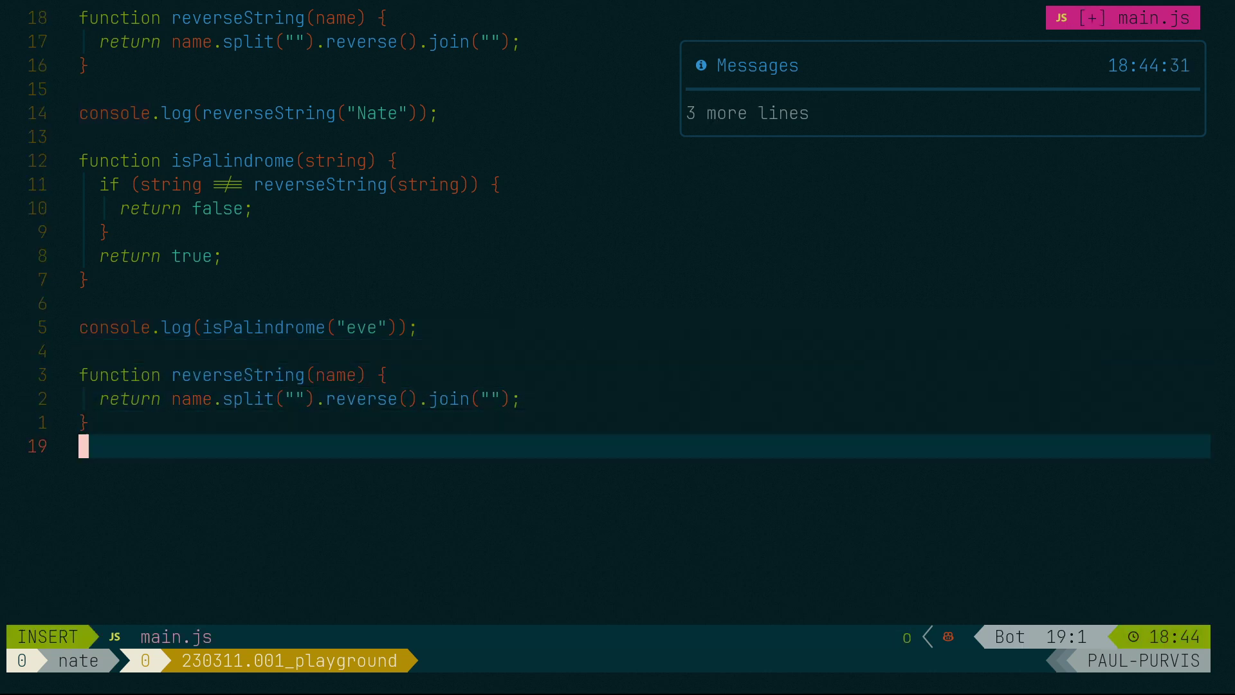
Step: Try entering sample text below the pasted function, writing "function-" on line 20, and delete that line
{"action": "type", "text": "testin"}
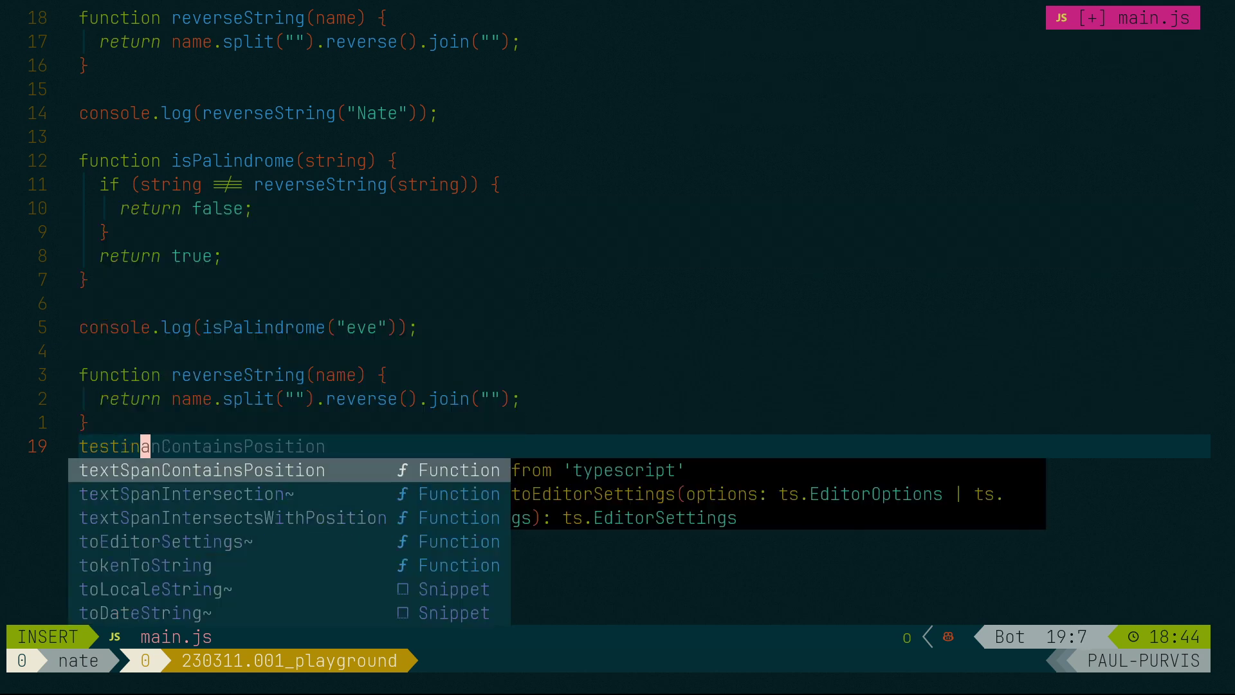
{"action": "key", "text": "BackSpace"}
{"action": "key", "text": "BackSpace"}
{"action": "key", "text": "BackSpace"}
{"action": "key", "text": "Return"}
{"action": "type", "text": "function~"}
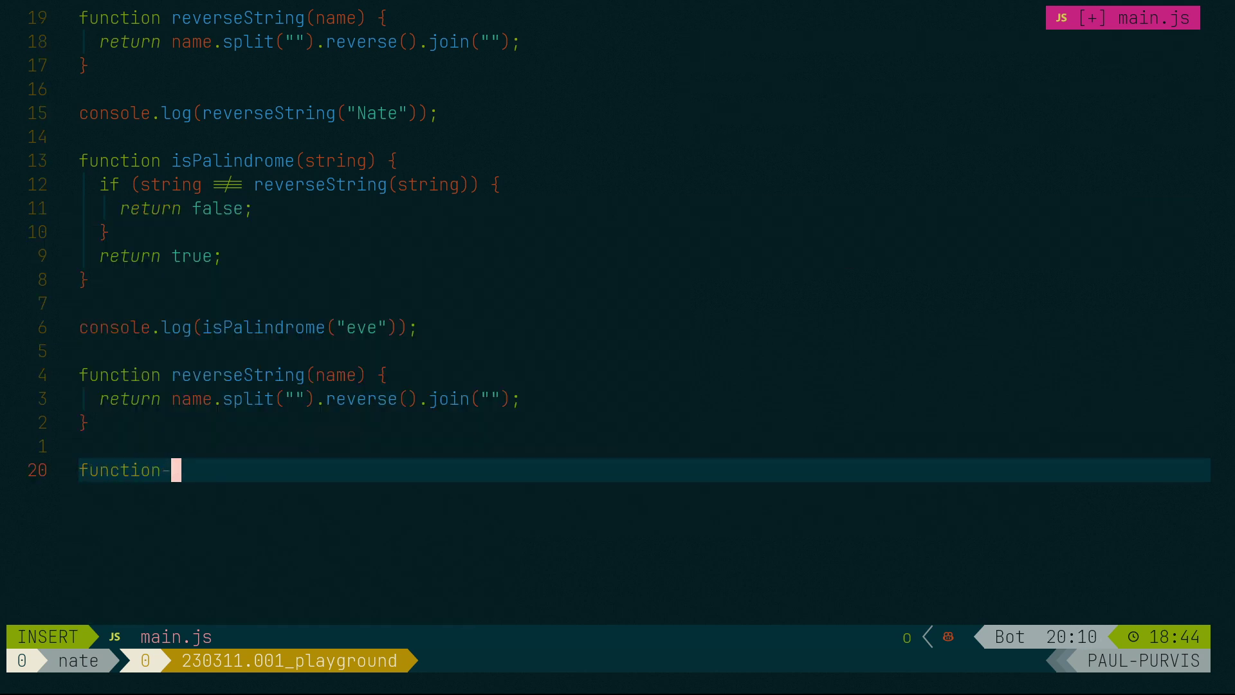
{"action": "key", "text": "Escape"}
{"action": "key", "text": "0"}
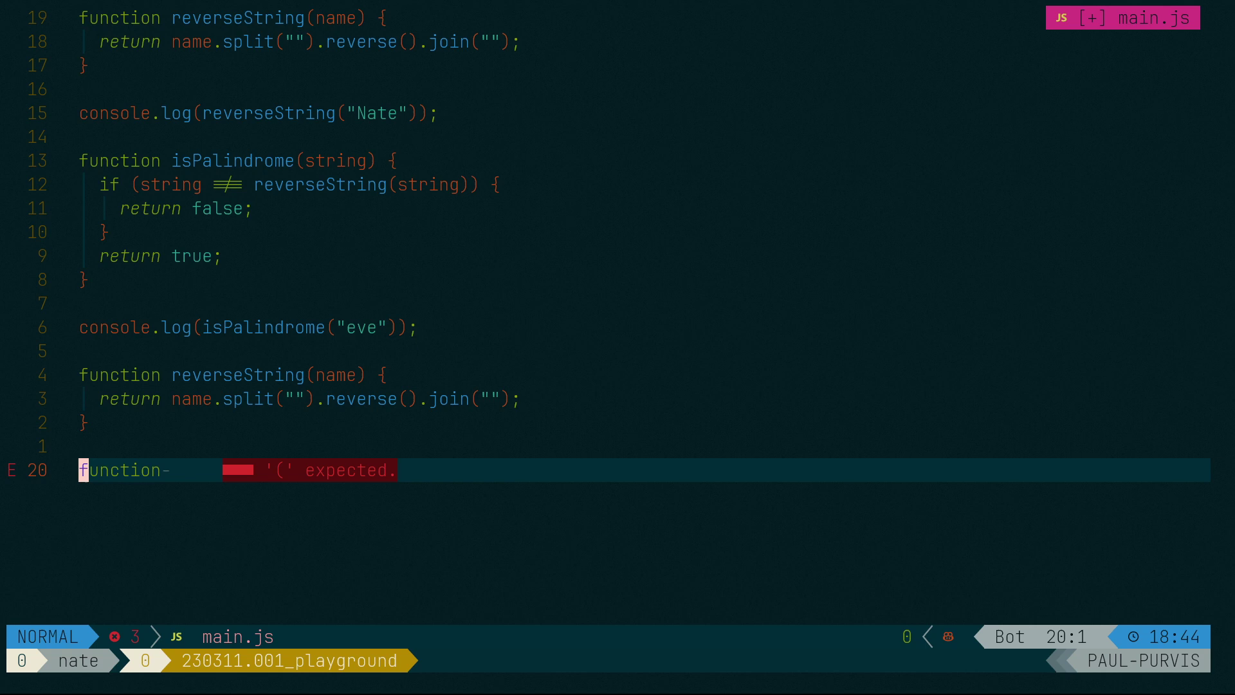
{"action": "key", "text": "d"}
{"action": "key", "text": "d"}
Step: Move up line by line from the end of the file and jump to the first line
{"action": "key", "text": "k"}
{"action": "key", "text": "k"}
{"action": "key", "text": "k"}
{"action": "key", "text": "k"}
{"action": "key", "text": "k"}
{"action": "key", "text": "k"}
{"action": "key", "text": "k"}
{"action": "key", "text": "k"}
{"action": "key", "text": "k"}
{"action": "key", "text": "k"}
{"action": "key", "text": "k"}
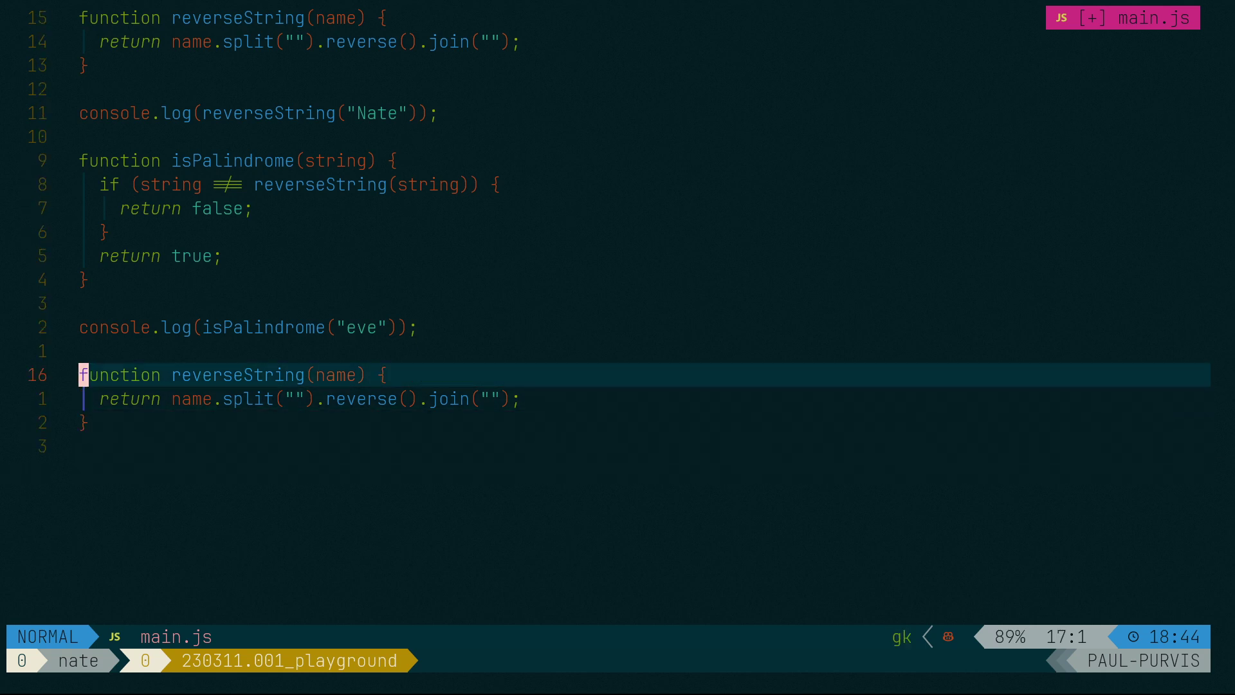
{"action": "key", "text": "g"}
{"action": "key", "text": "g"}
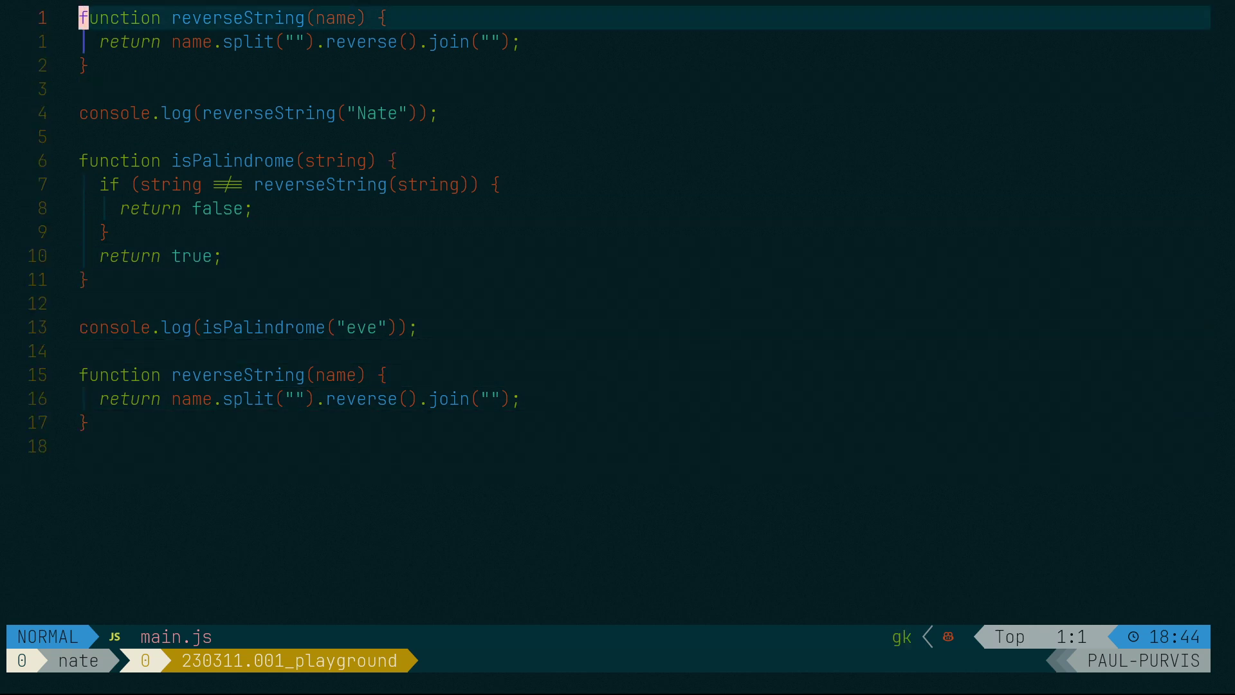
Step: Move line by line down to line 19 and back up to the isPalindrome log line
{"action": "key", "text": "j"}
{"action": "key", "text": "j"}
{"action": "key", "text": "j"}
{"action": "key", "text": "j"}
{"action": "key", "text": "j"}
{"action": "key", "text": "j"}
{"action": "key", "text": "j"}
{"action": "key", "text": "j"}
{"action": "key", "text": "j"}
{"action": "key", "text": "j"}
{"action": "key", "text": "j"}
{"action": "key", "text": "j"}
{"action": "key", "text": "j"}
{"action": "key", "text": "j"}
{"action": "key", "text": "j"}
{"action": "key", "text": "j"}
{"action": "key", "text": "j"}
{"action": "key", "text": "j"}
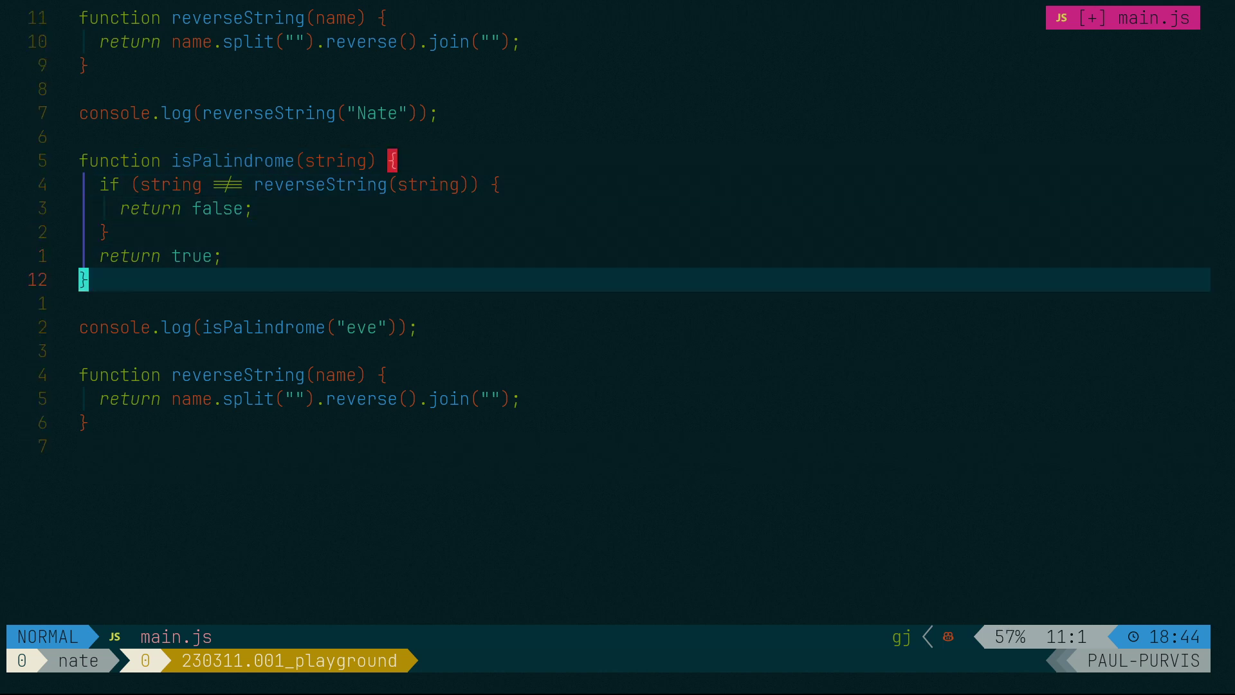
{"action": "key", "text": "k"}
{"action": "key", "text": "k"}
{"action": "key", "text": "k"}
{"action": "key", "text": "k"}
{"action": "key", "text": "k"}
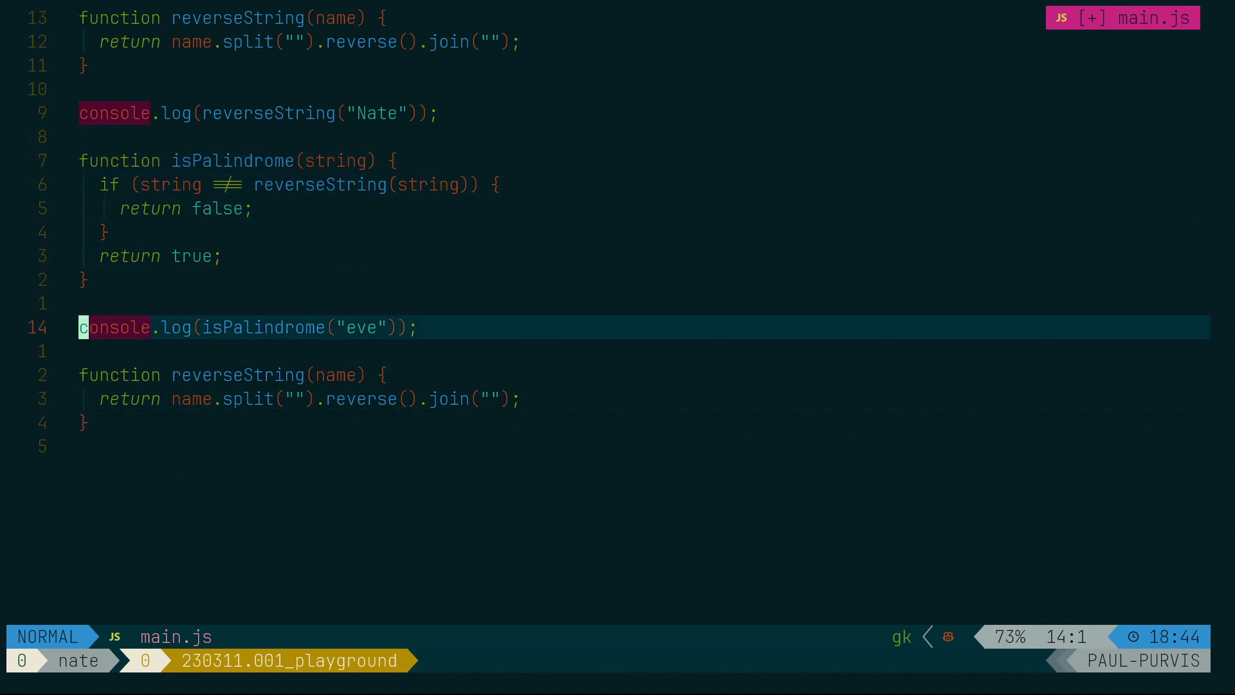
Step: Jump to the first line and move down line by line into the isPalindrome function
{"action": "key", "text": "g"}
{"action": "key", "text": "g"}
{"action": "key", "text": "j"}
{"action": "key", "text": "j"}
{"action": "key", "text": "j"}
{"action": "key", "text": "j"}
{"action": "key", "text": "j"}
{"action": "key", "text": "j"}
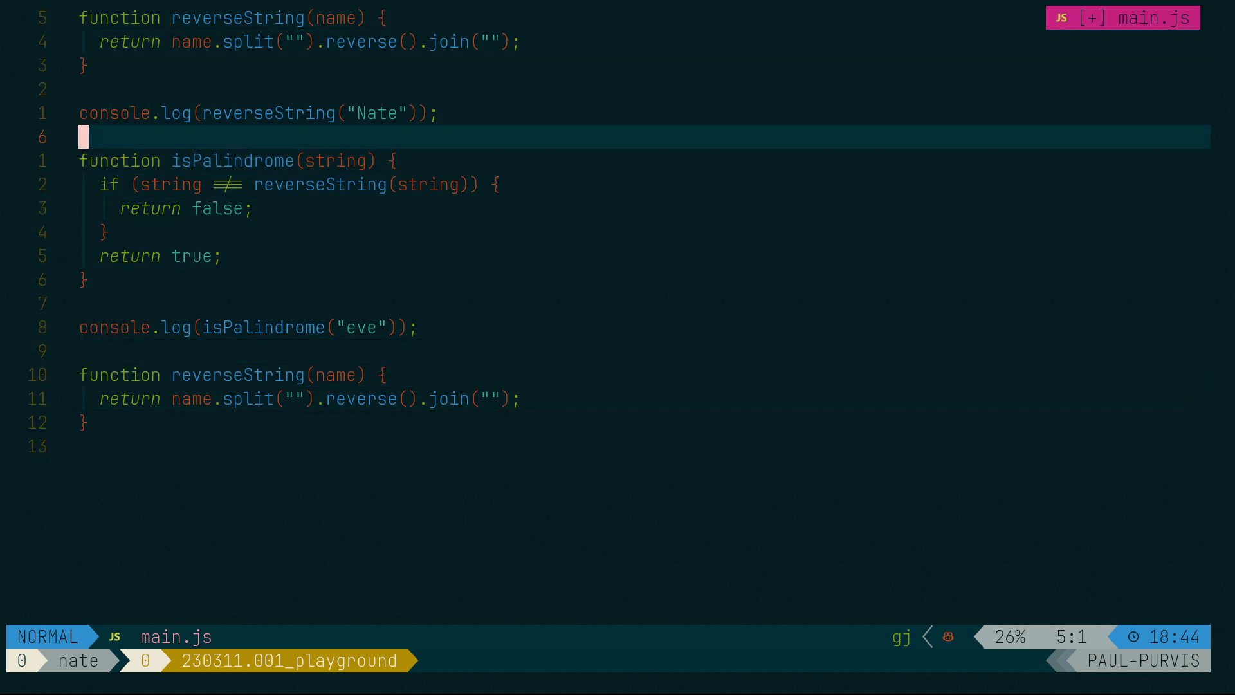
{"action": "key", "text": "j"}
{"action": "key", "text": "j"}
{"action": "key", "text": "j"}
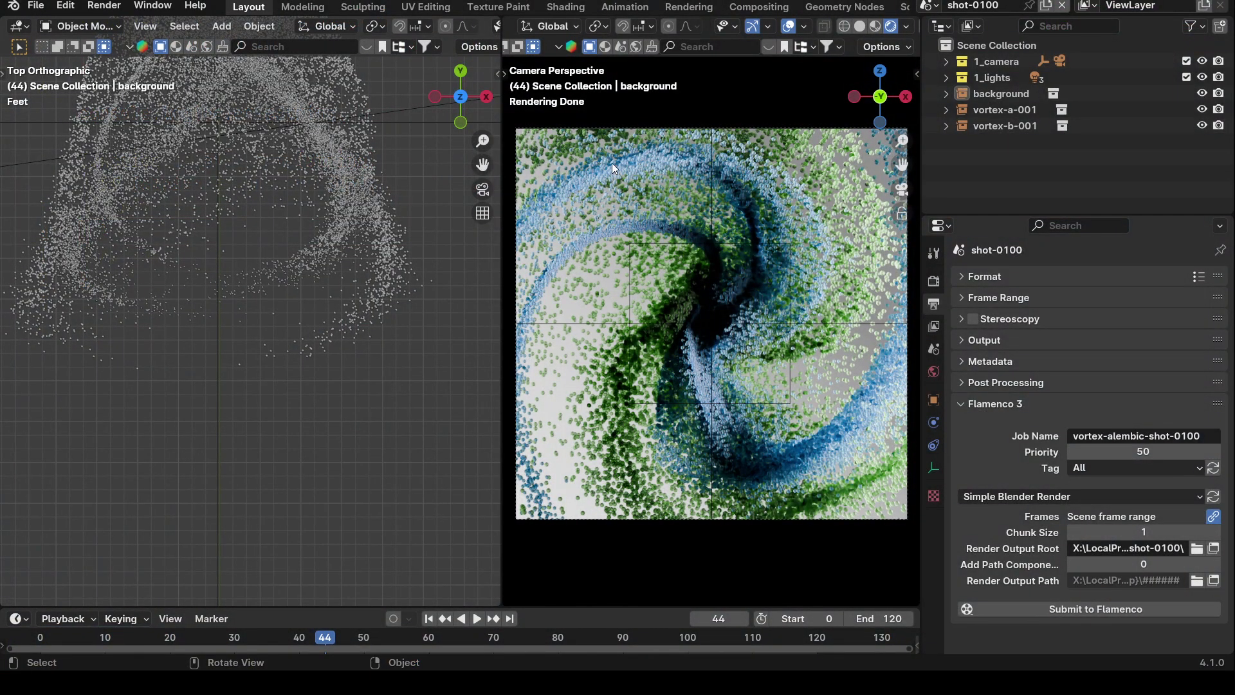
Step: Switch to Blender, view the vortex particle scene in perspective, and select the focus-point object
{"action": "mouse_move", "coordinate": [268, 261]}
{"action": "middle_mouse_down"}
{"action": "mouse_move", "coordinate": [308, 202]}
{"action": "mouse_move", "coordinate": [311, 169]}
{"action": "mouse_move", "coordinate": [307, 195]}
{"action": "mouse_move", "coordinate": [182, 281]}
{"action": "mouse_move", "coordinate": [248, 281]}
{"action": "mouse_move", "coordinate": [234, 243]}
{"action": "mouse_move", "coordinate": [182, 251]}
{"action": "mouse_move", "coordinate": [276, 218]}
{"action": "mouse_move", "coordinate": [245, 278]}
{"action": "mouse_move", "coordinate": [299, 229]}
{"action": "mouse_move", "coordinate": [272, 275]}
{"action": "middle_mouse_up"}
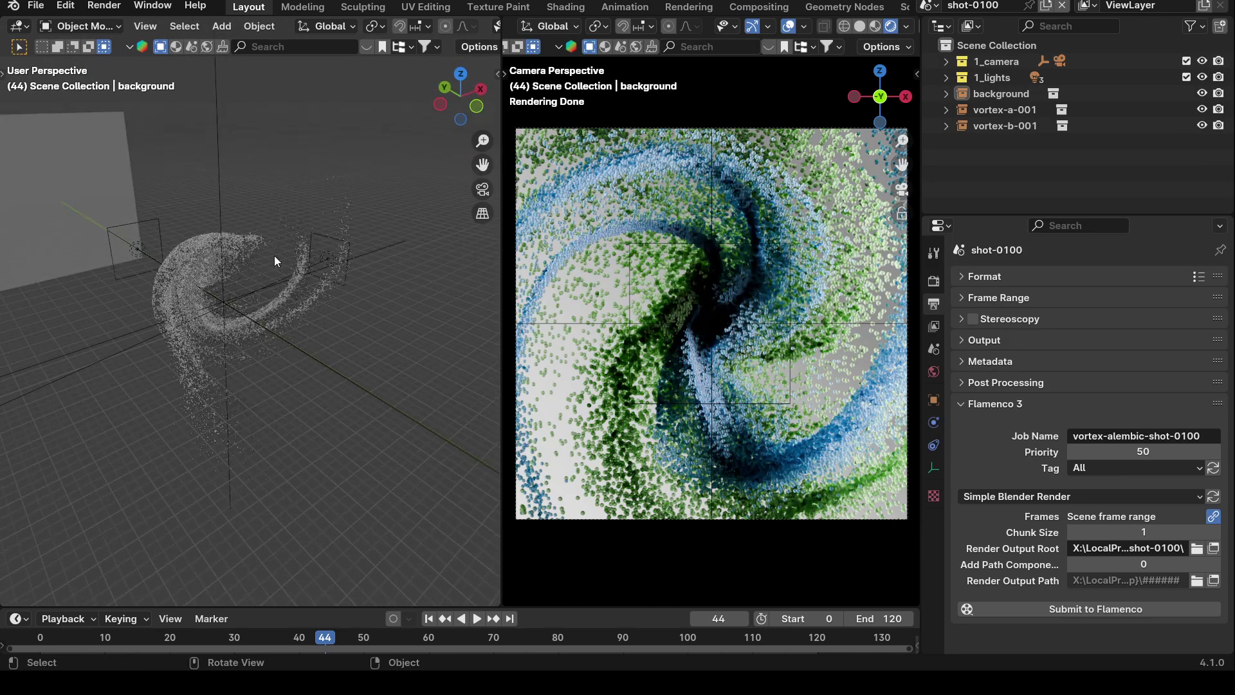
{"action": "left_click", "coordinate": [256, 320]}
{"action": "middle_click_drag", "start_coordinate": [256, 320], "coordinate": [193, 296]}
Step: Open another Blender file, discarding the unsaved changes to neovim-24050301.blend
{"action": "left_click", "coordinate": [36, 5]}
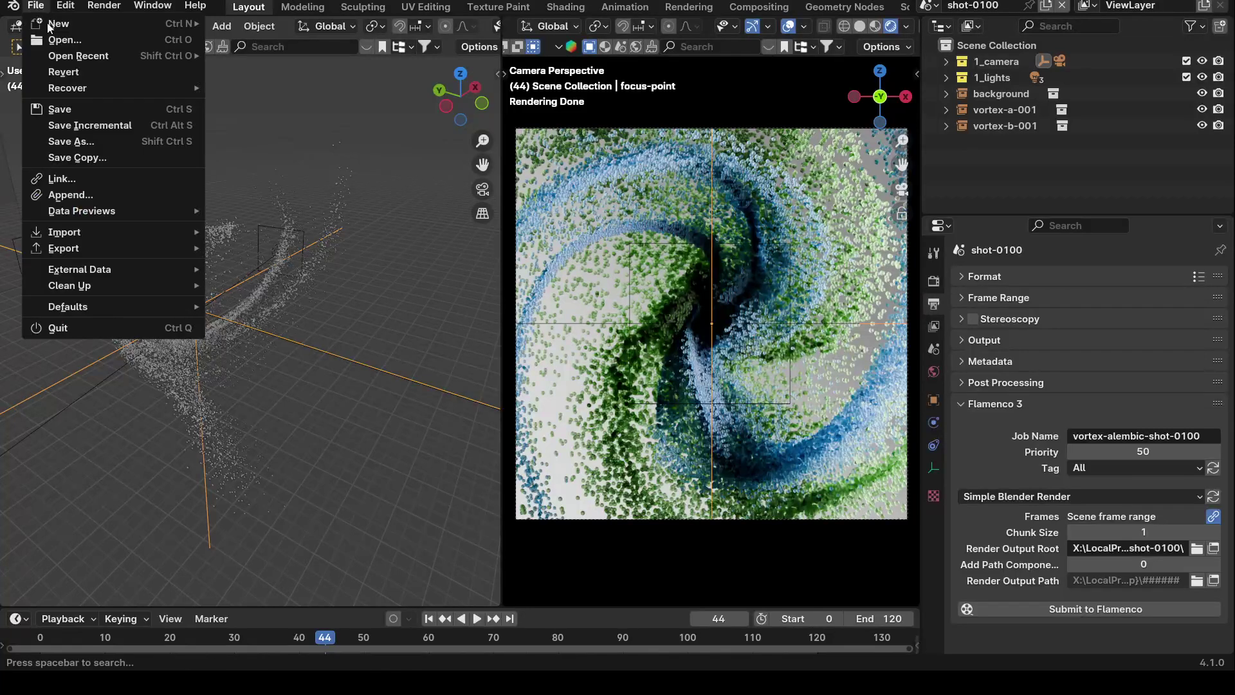
{"action": "left_click", "coordinate": [86, 44]}
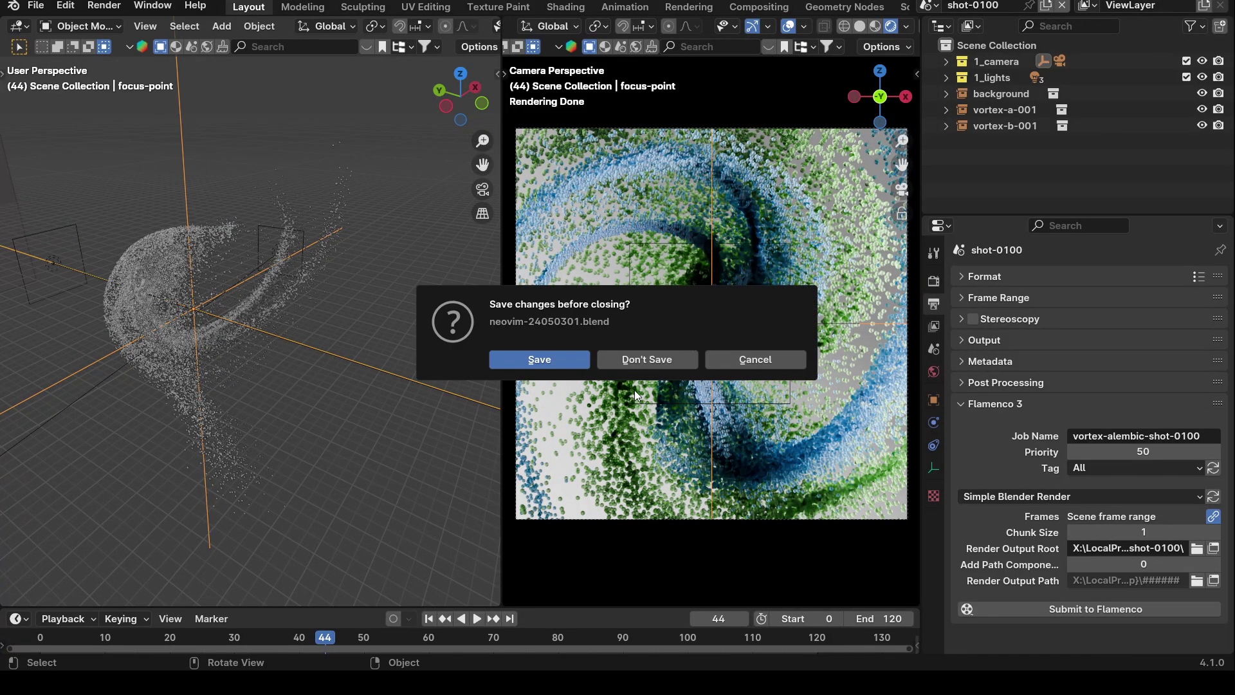
{"action": "left_click", "coordinate": [634, 365]}
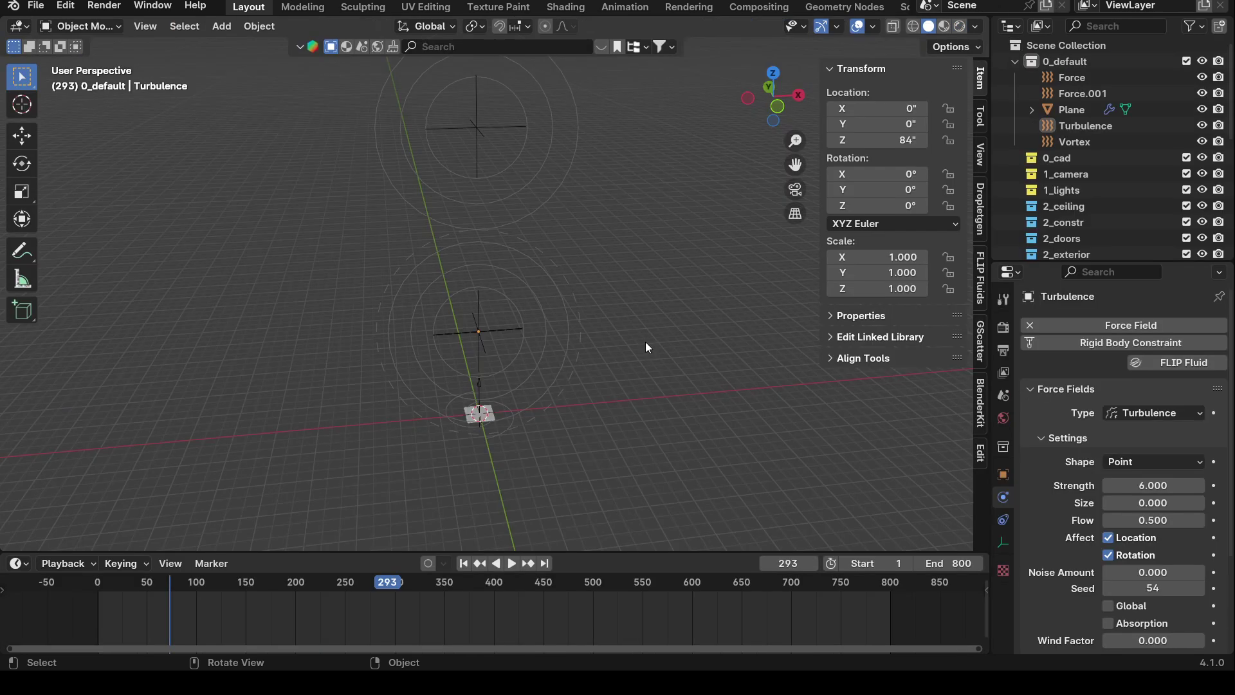
Step: Return the timeline to frame 0 and inspect the Force and Force.001 force fields by selecting each in turn
{"action": "middle_click_drag", "start_coordinate": [390, 385], "coordinate": [380, 328]}
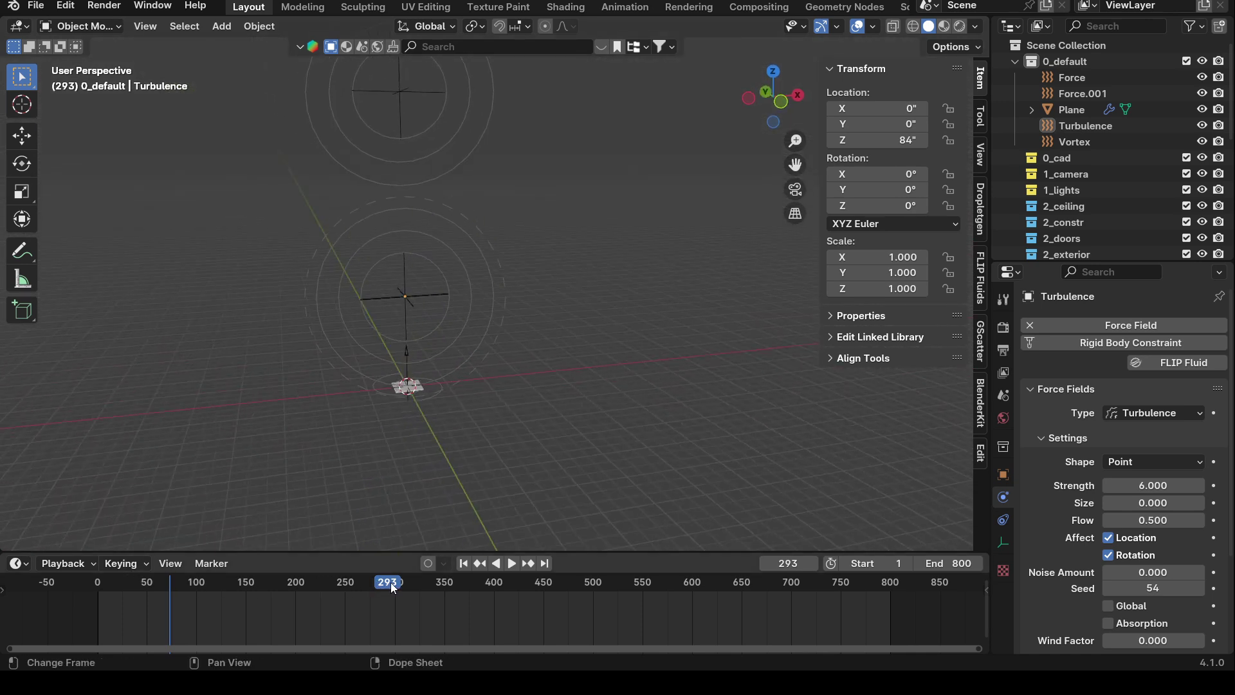
{"action": "left_click_drag", "start_coordinate": [393, 587], "coordinate": [95, 555]}
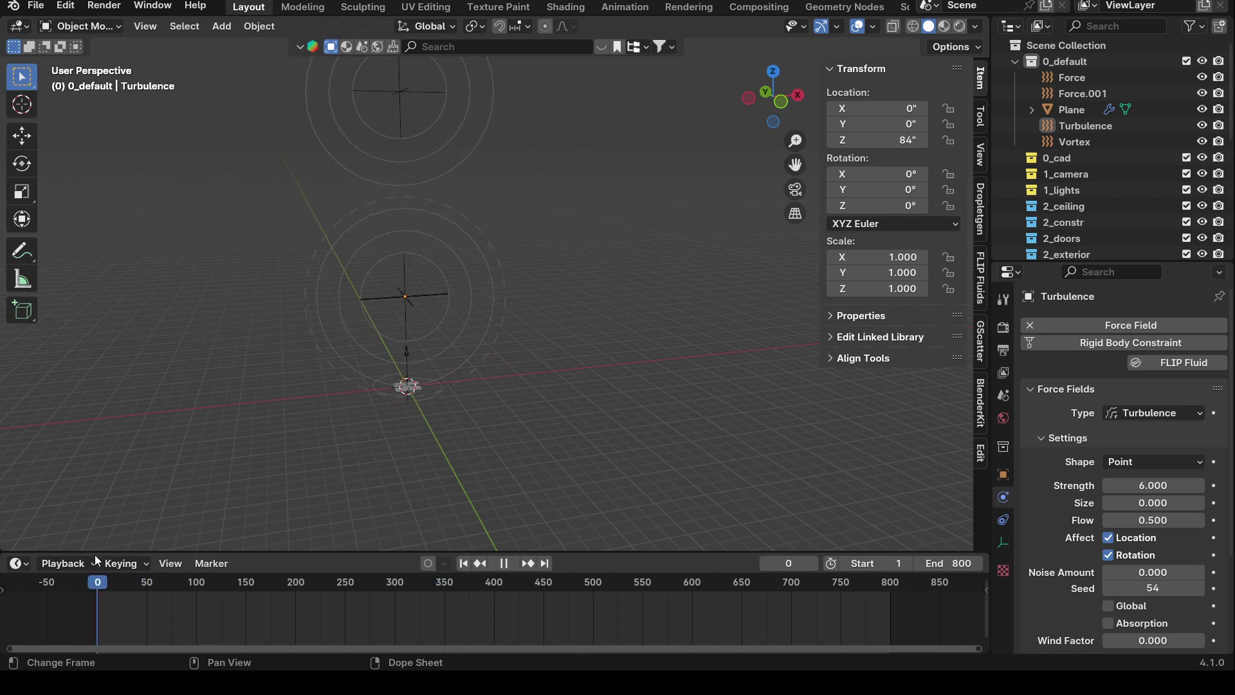
{"action": "middle_click_drag", "start_coordinate": [406, 258], "coordinate": [276, 488]}
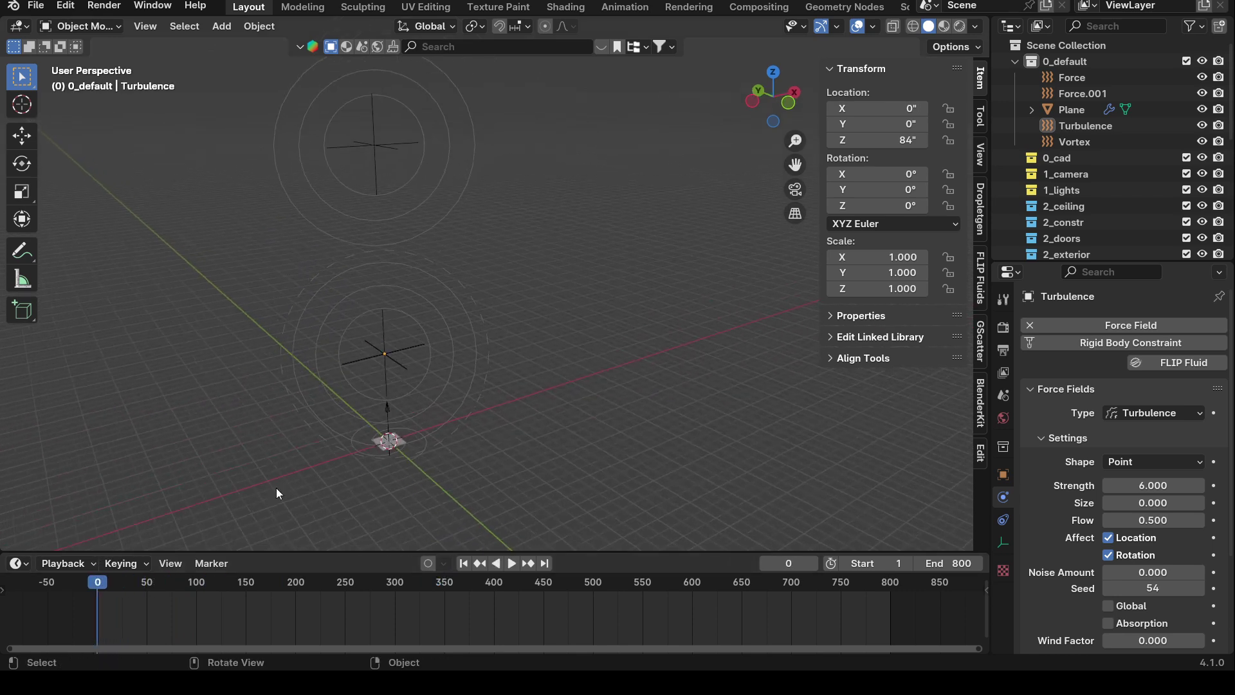
{"action": "middle_click_drag", "start_coordinate": [481, 338], "coordinate": [434, 321]}
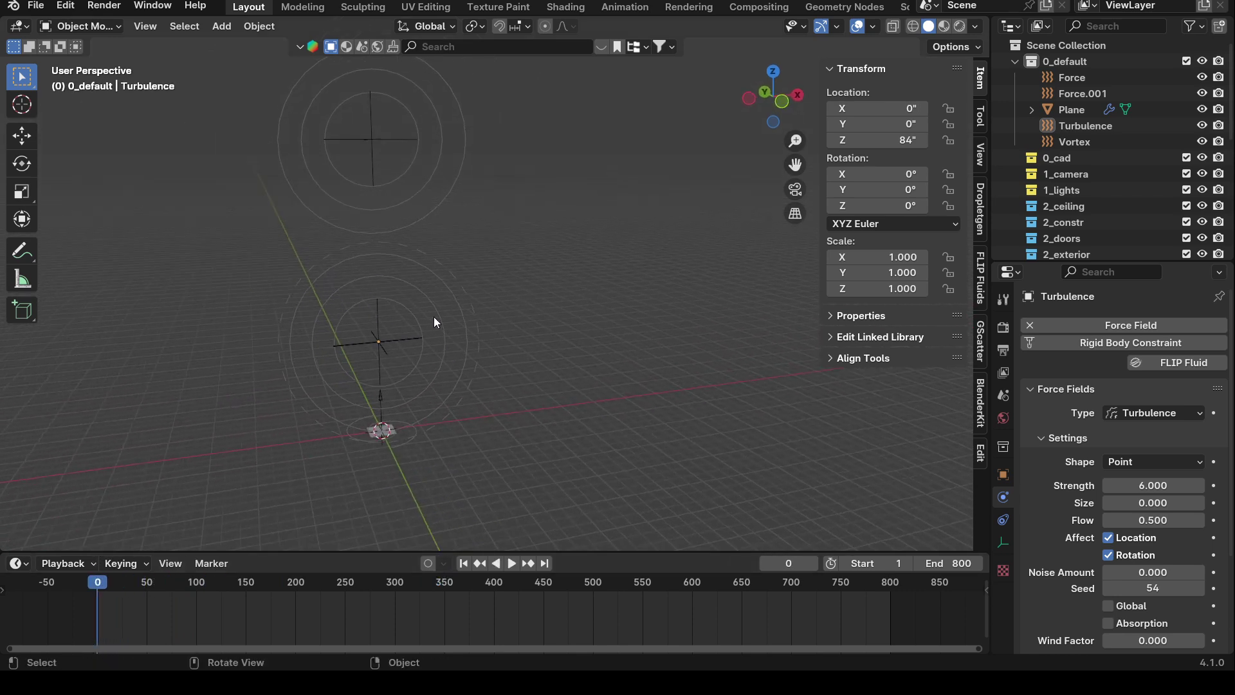
{"action": "left_click", "coordinate": [425, 317]}
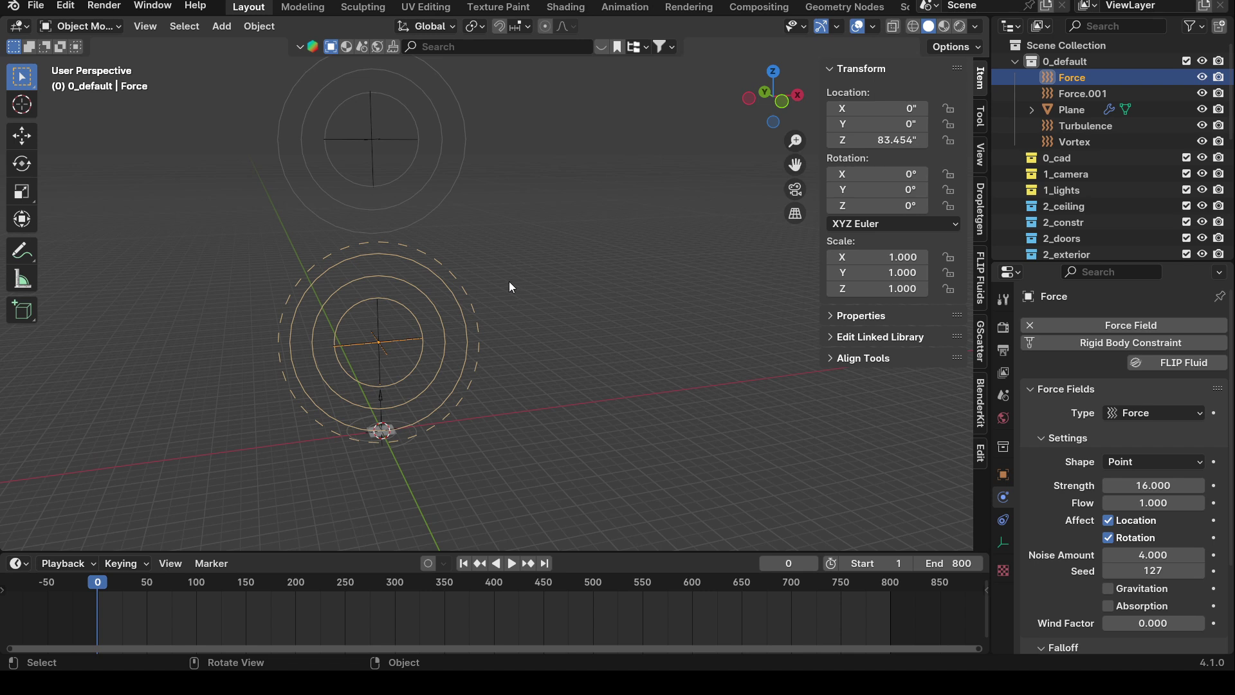
{"action": "left_click", "coordinate": [380, 142]}
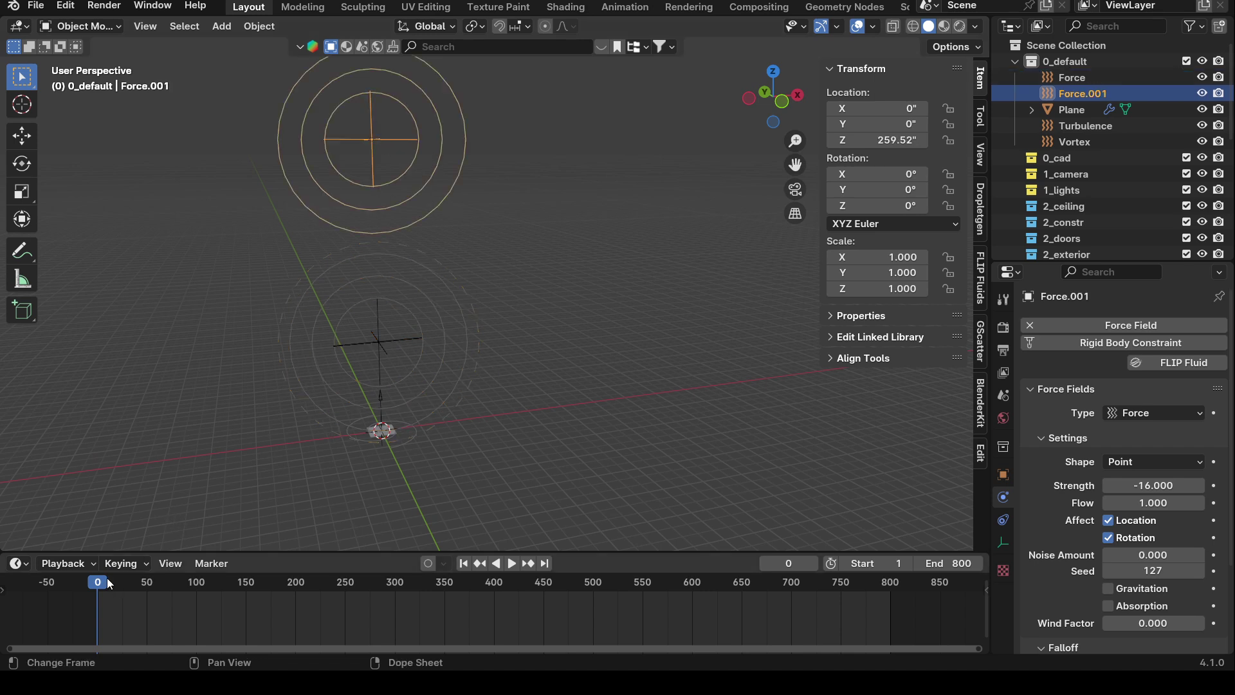
Step: Play the particle simulation to frame 246, pause it, and examine the particle cloud from several angles
{"action": "key", "text": "space"}
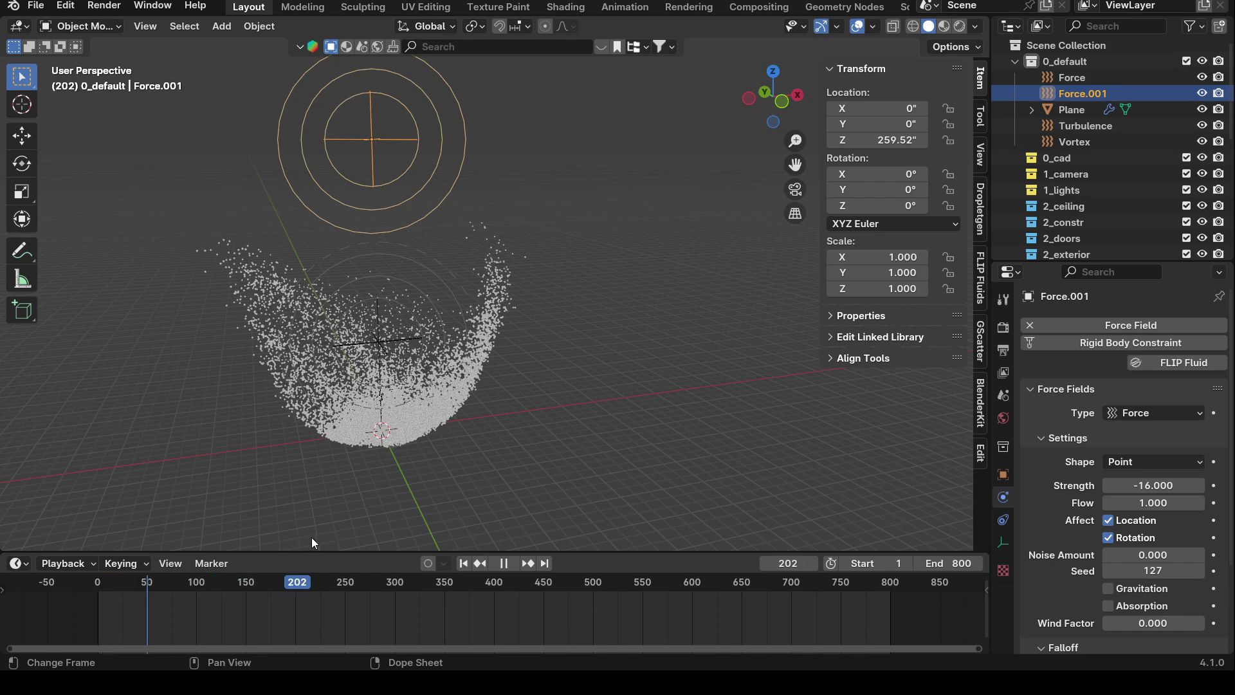
{"action": "key", "text": "space"}
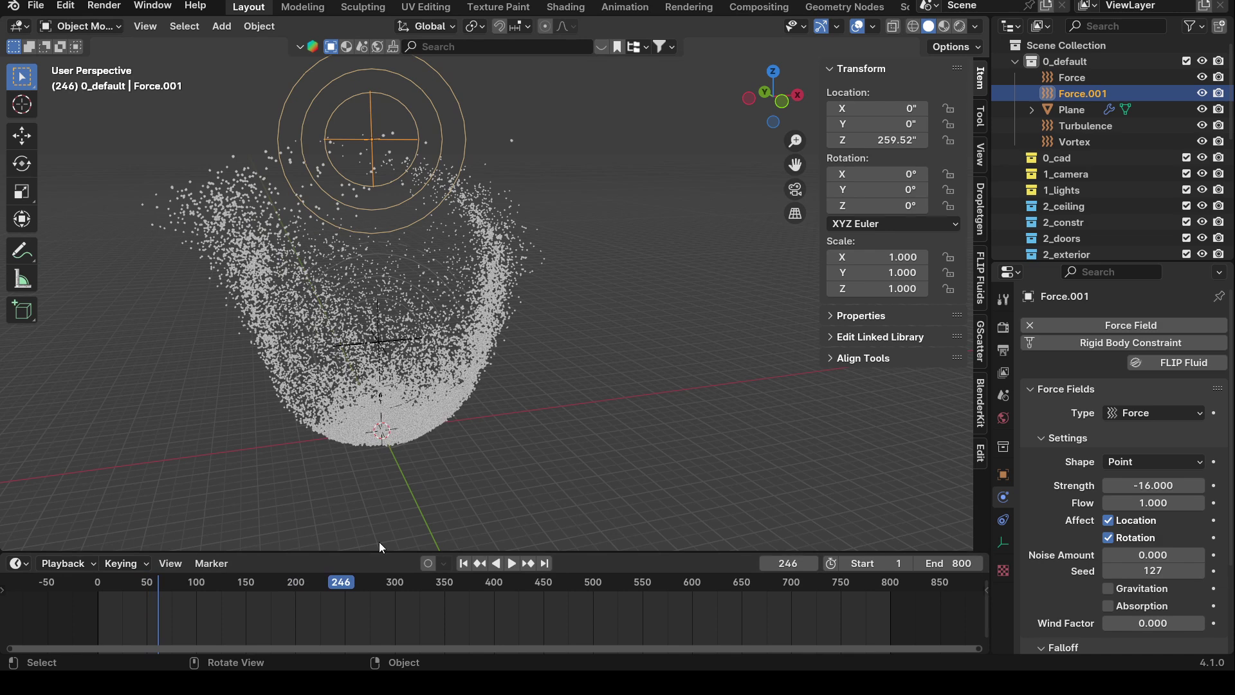
{"action": "middle_click_drag", "start_coordinate": [549, 365], "coordinate": [398, 368]}
{"action": "middle_click_drag", "start_coordinate": [343, 324], "coordinate": [397, 361]}
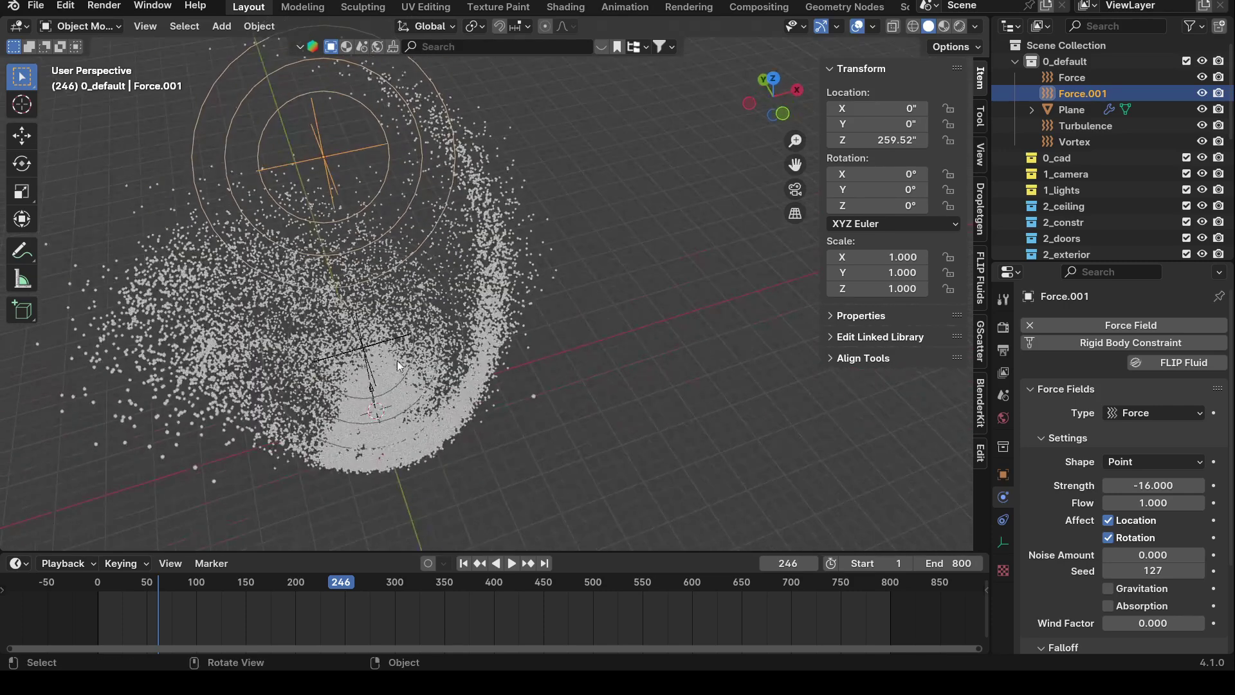
{"action": "middle_click_drag", "start_coordinate": [442, 310], "coordinate": [415, 315]}
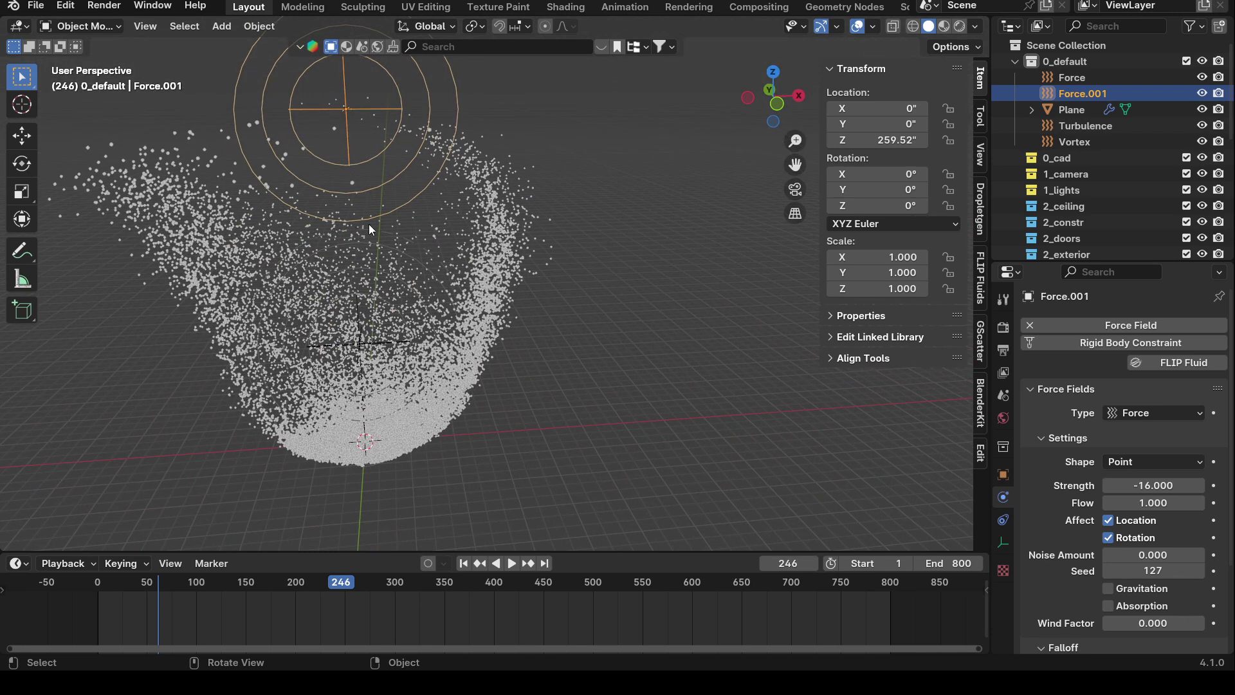
{"action": "middle_click_drag", "start_coordinate": [369, 224], "coordinate": [146, 444]}
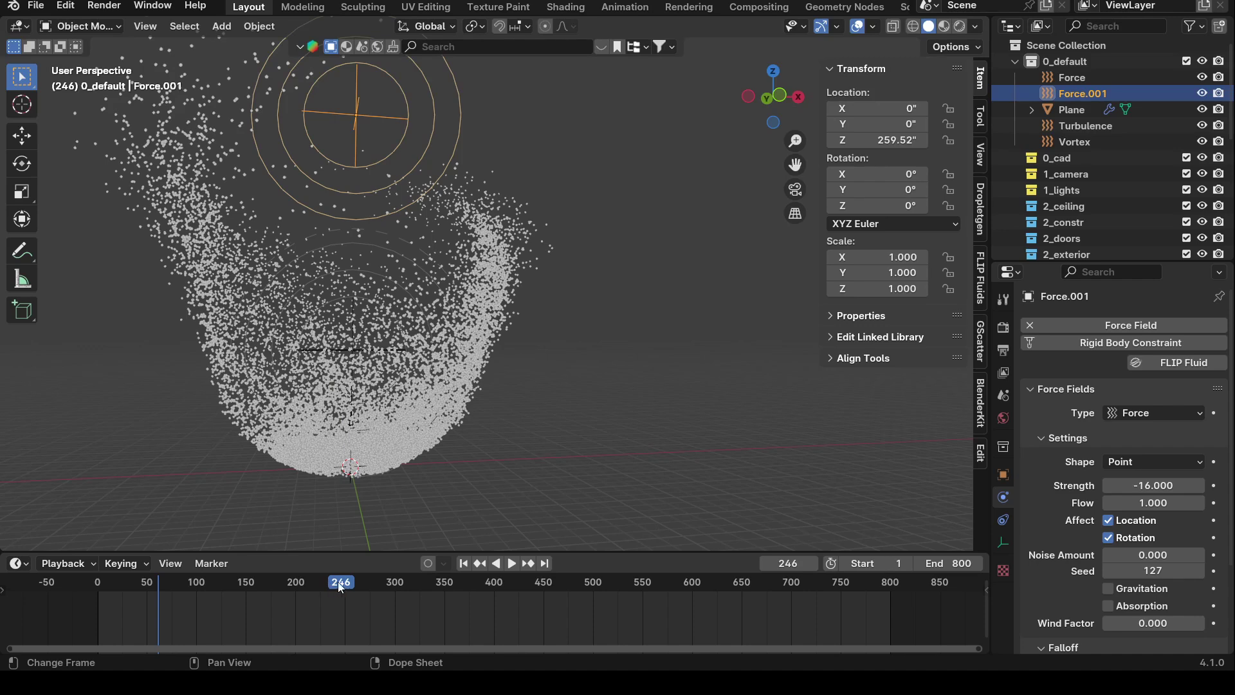
Step: Advance the simulation past frame 500, pause at frame 537, and inspect the spreading particles from different angles
{"action": "mouse_move", "coordinate": [341, 587]}
{"action": "left_mouse_down"}
{"action": "mouse_move", "coordinate": [152, 585]}
{"action": "mouse_move", "coordinate": [611, 584]}
{"action": "left_mouse_up"}
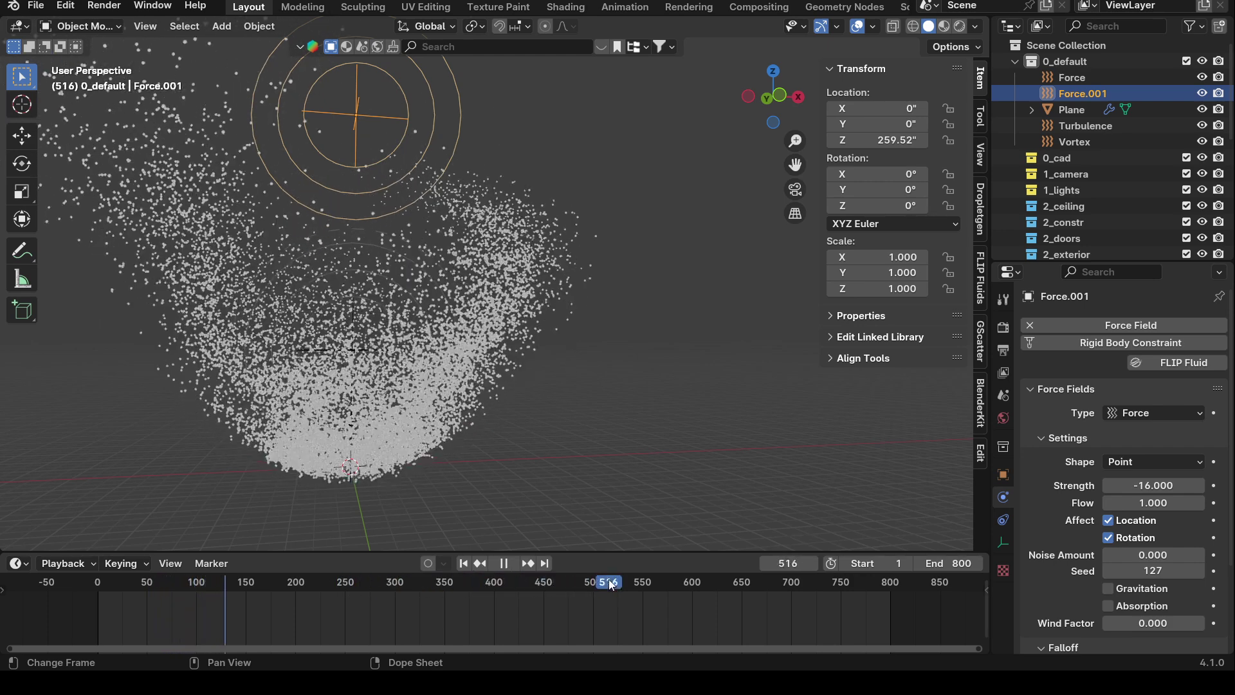
{"action": "key", "text": "space"}
{"action": "middle_click_drag", "start_coordinate": [652, 519], "coordinate": [546, 393]}
{"action": "left_click", "coordinate": [34, 6]}
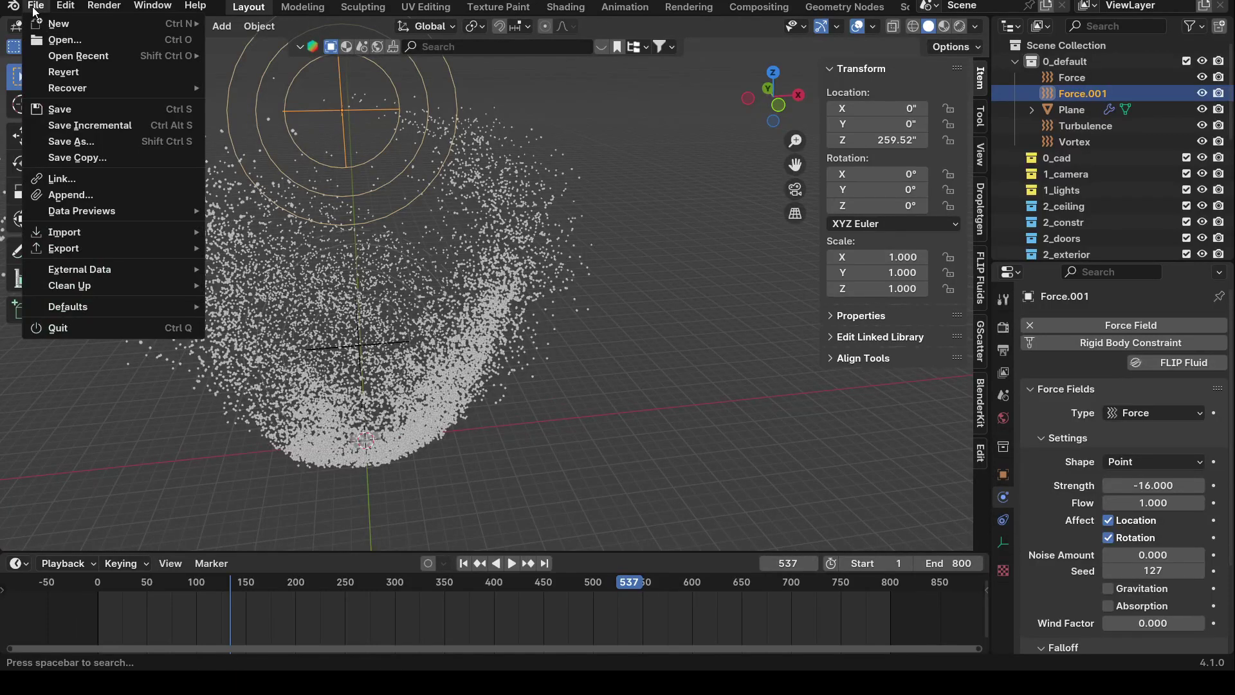
{"action": "left_click", "coordinate": [35, 8]}
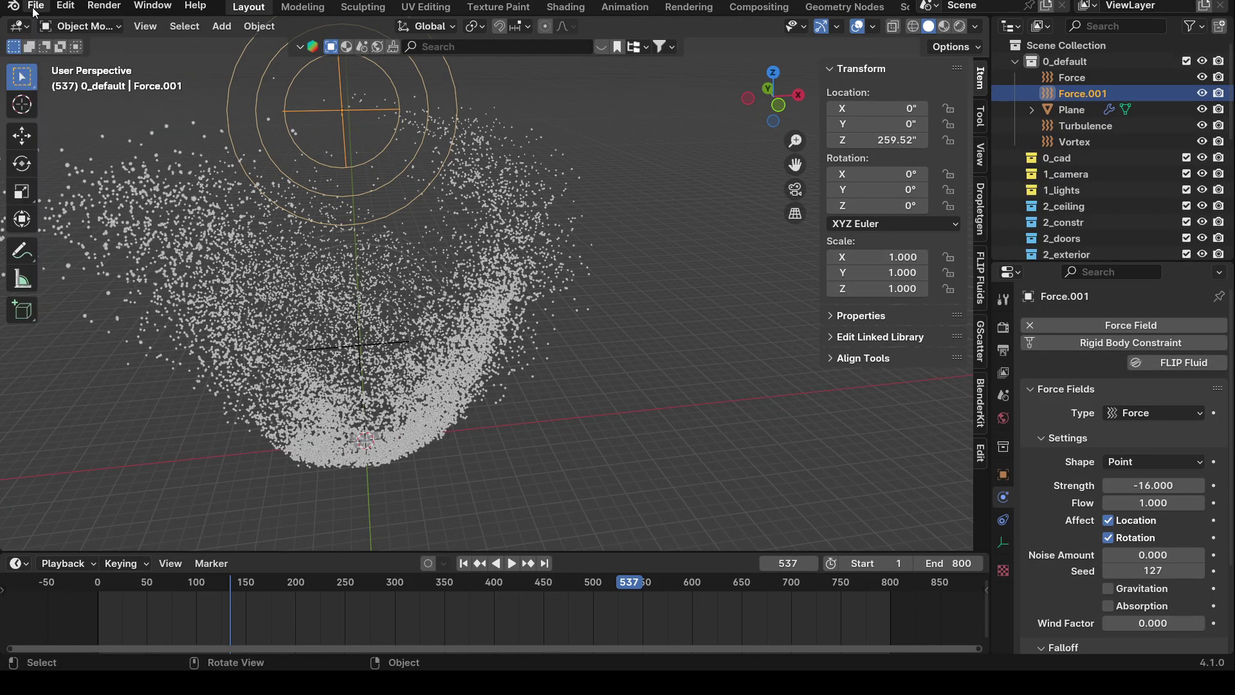
{"action": "middle_click_drag", "start_coordinate": [438, 307], "coordinate": [393, 312]}
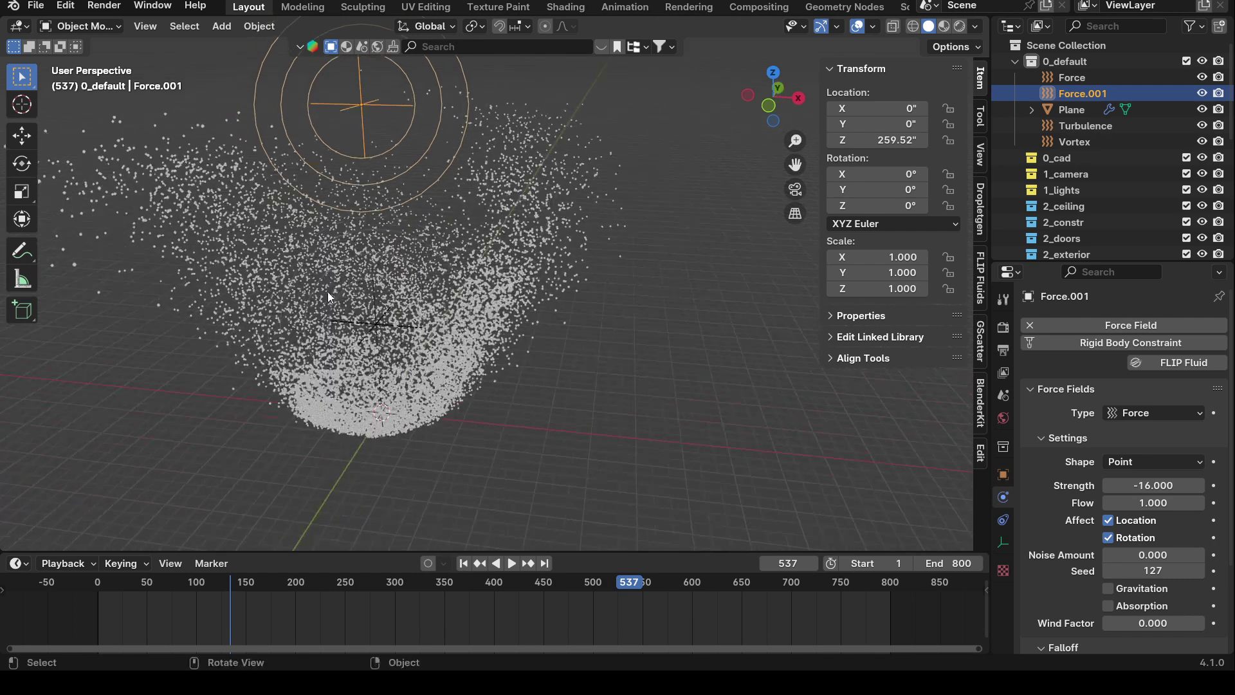
{"action": "middle_click_drag", "start_coordinate": [327, 292], "coordinate": [454, 315], "text": "shift"}
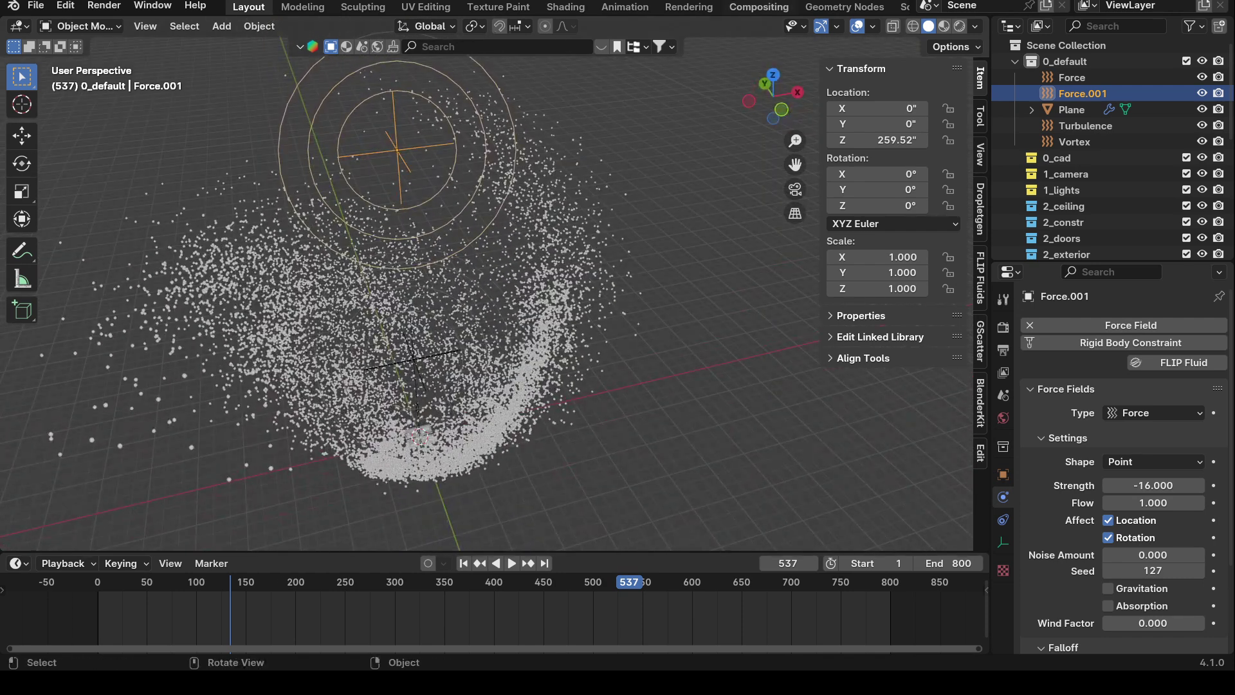
{"action": "left_click", "coordinate": [928, 6]}
{"action": "middle_click_drag", "start_coordinate": [564, 244], "coordinate": [547, 261]}
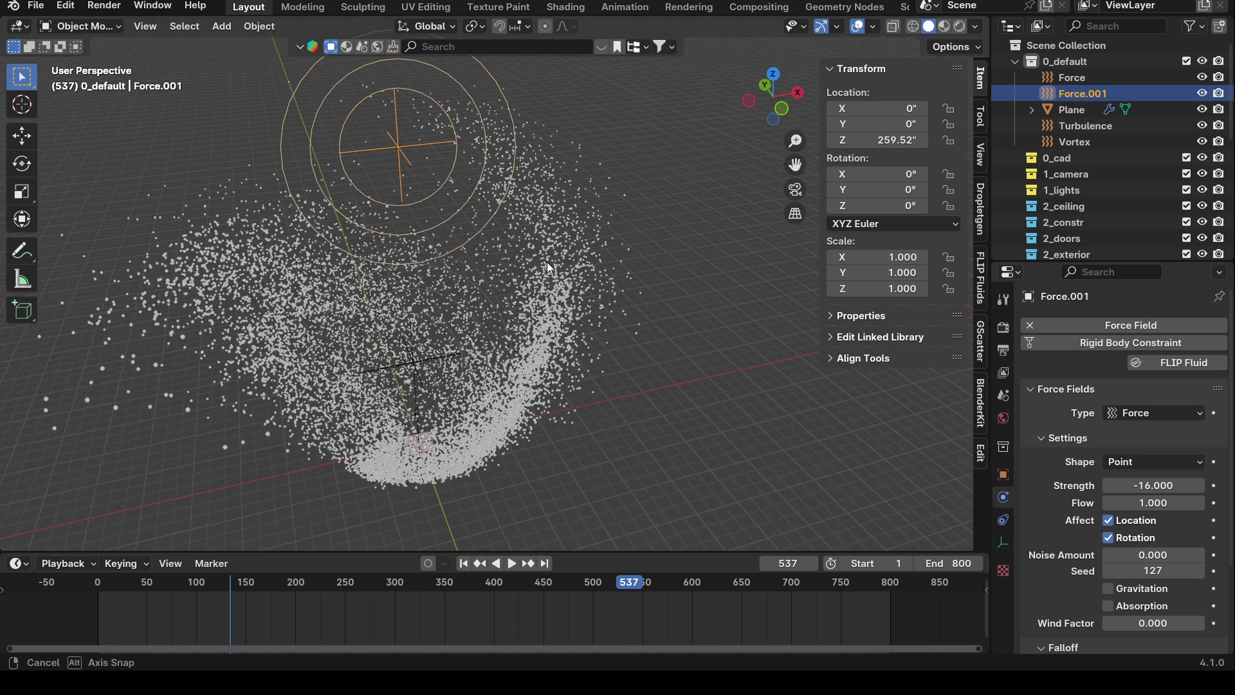
Step: Close neovim-vortex-sim-24050401.blend without saving its changes and return to the file with the shot scenes
{"action": "left_click", "coordinate": [37, 11]}
{"action": "key", "text": "ctrl+q"}
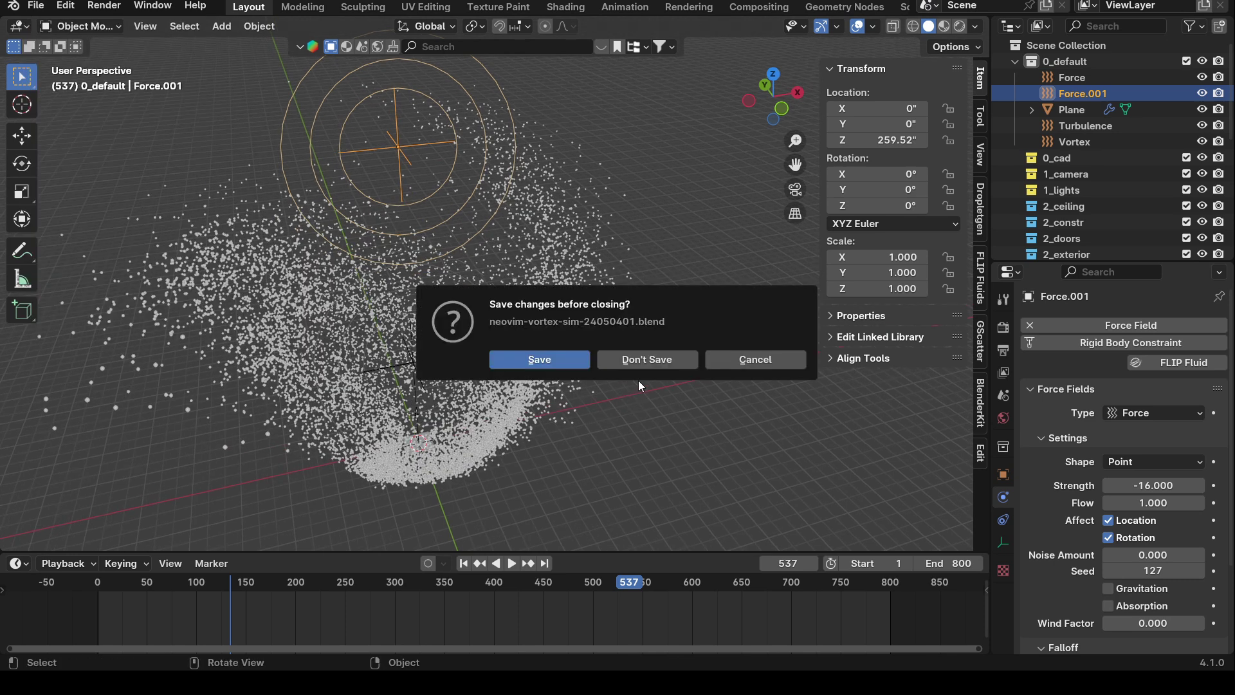
{"action": "left_click", "coordinate": [638, 361]}
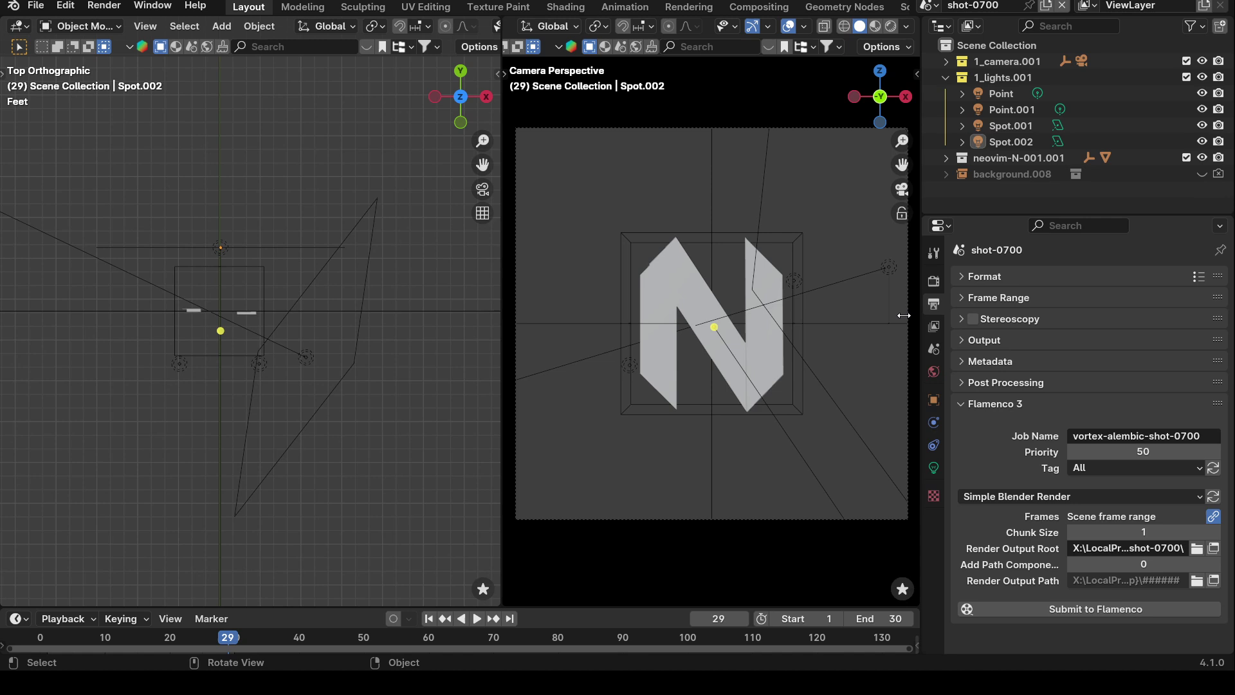
Step: Switch to the shot-0100 scene and display its camera view in rendered shading
{"action": "left_click", "coordinate": [928, 6]}
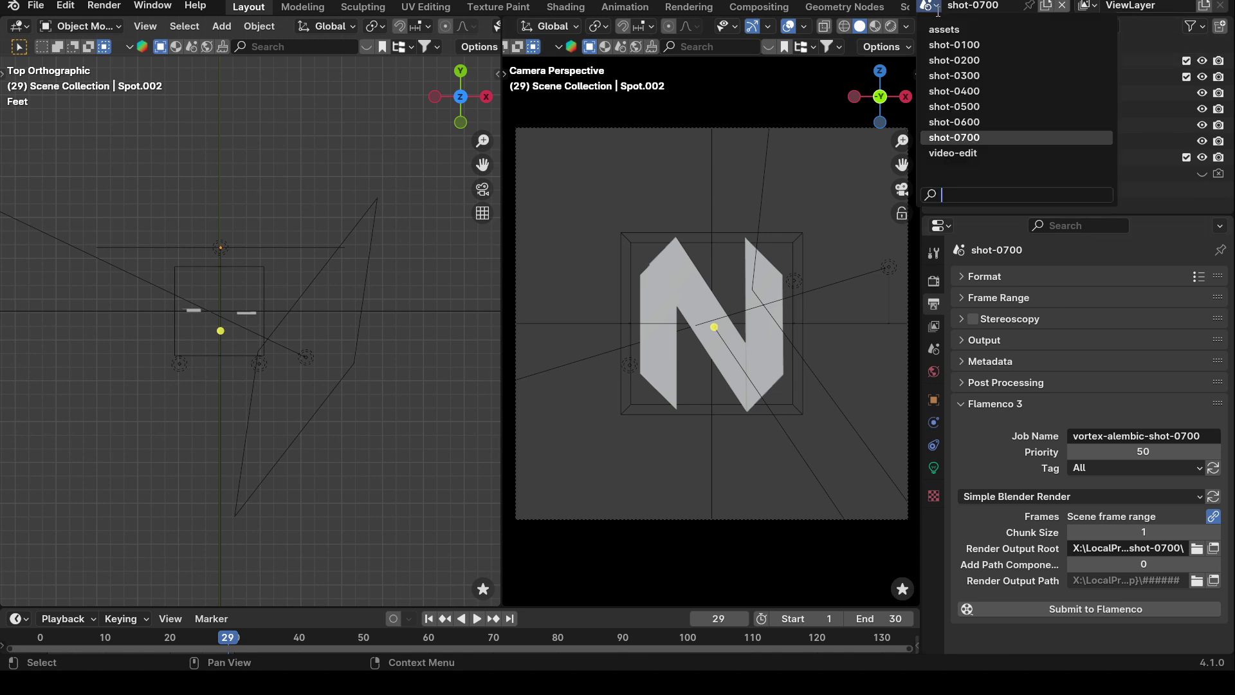
{"action": "left_click", "coordinate": [954, 45]}
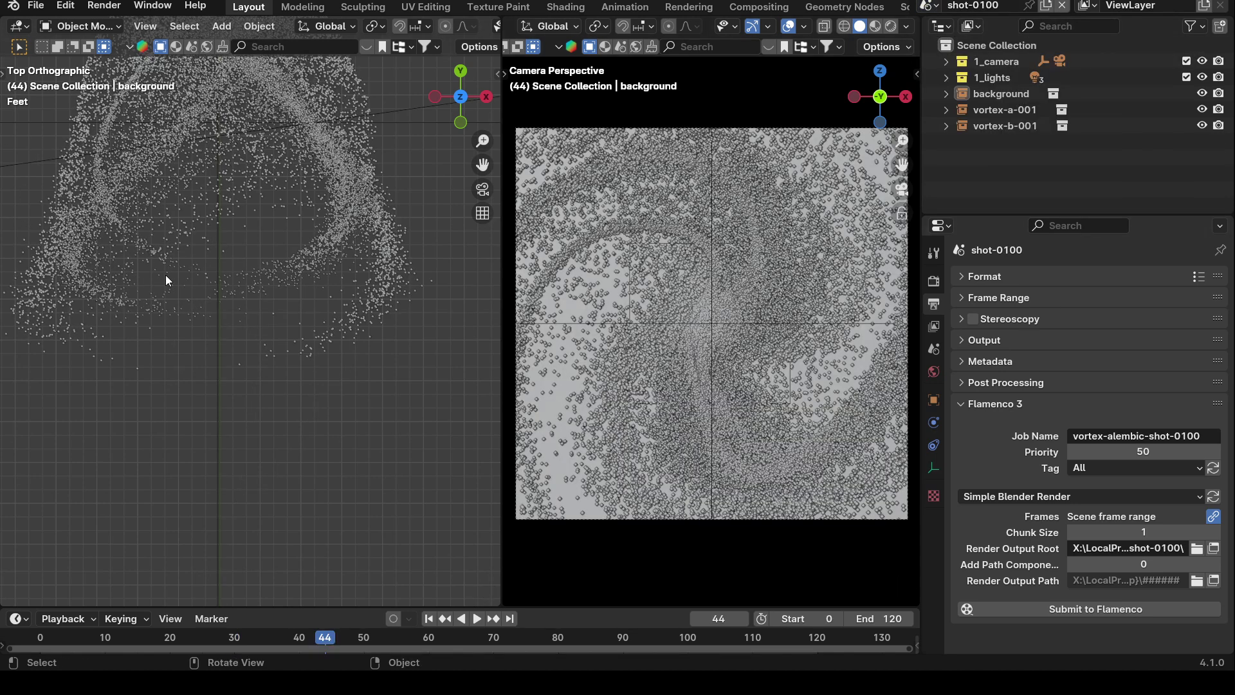
{"action": "mouse_move", "coordinate": [169, 280]}
{"action": "middle_mouse_down"}
{"action": "mouse_move", "coordinate": [232, 232]}
{"action": "mouse_move", "coordinate": [226, 243]}
{"action": "middle_mouse_up"}
{"action": "key", "text": "z"}
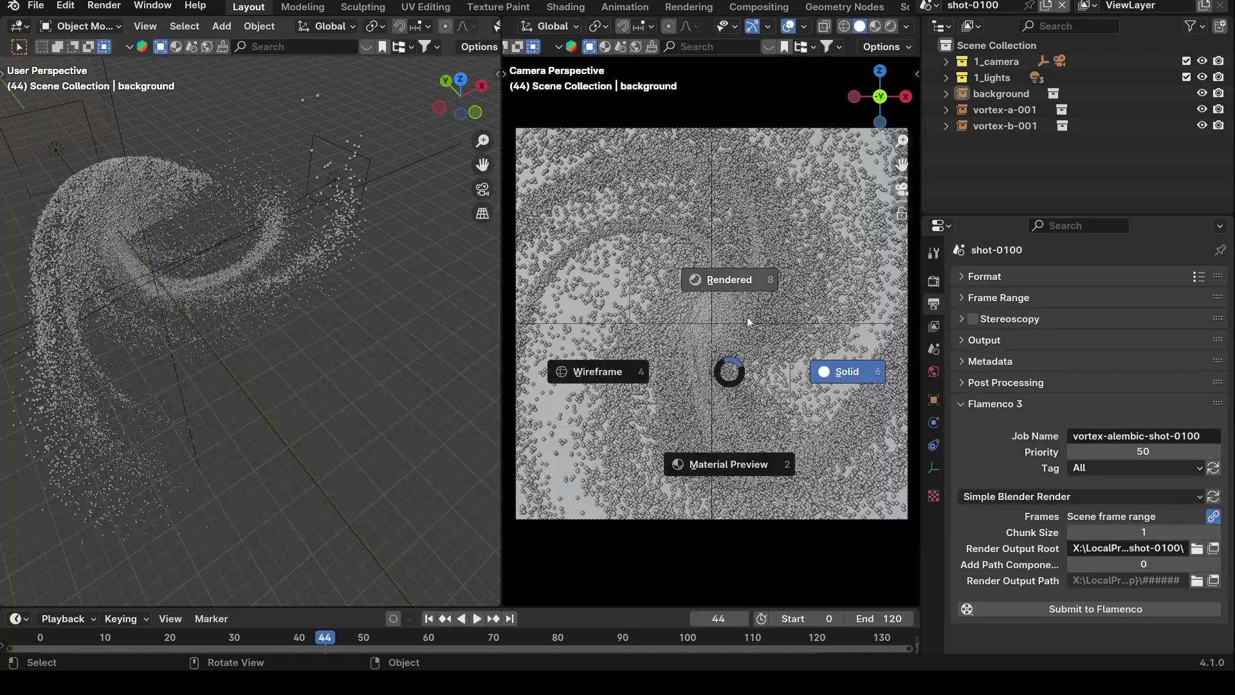
{"action": "left_click", "coordinate": [730, 280]}
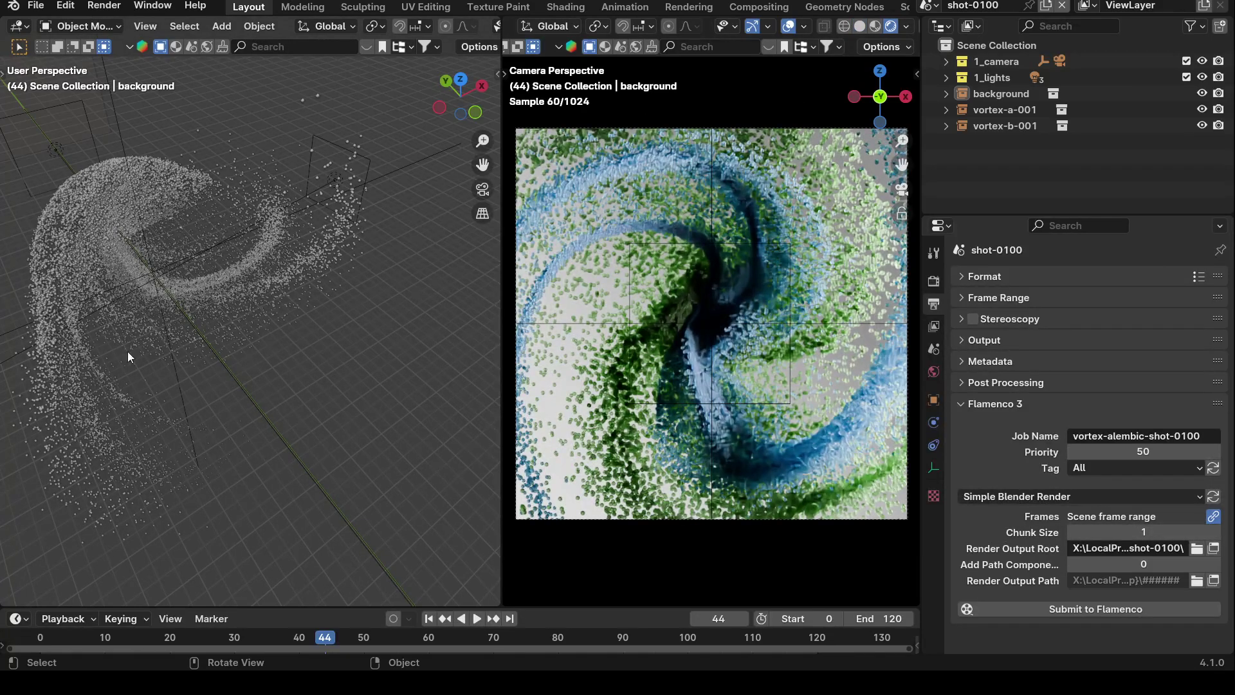
Step: Inspect the two particle vortexes by selecting vortex-b-001 and vortex-a-001 in turn, and clear the selection
{"action": "middle_click_drag", "start_coordinate": [127, 356], "coordinate": [149, 310]}
{"action": "middle_click_drag", "start_coordinate": [167, 398], "coordinate": [212, 352]}
{"action": "left_click", "coordinate": [212, 353]}
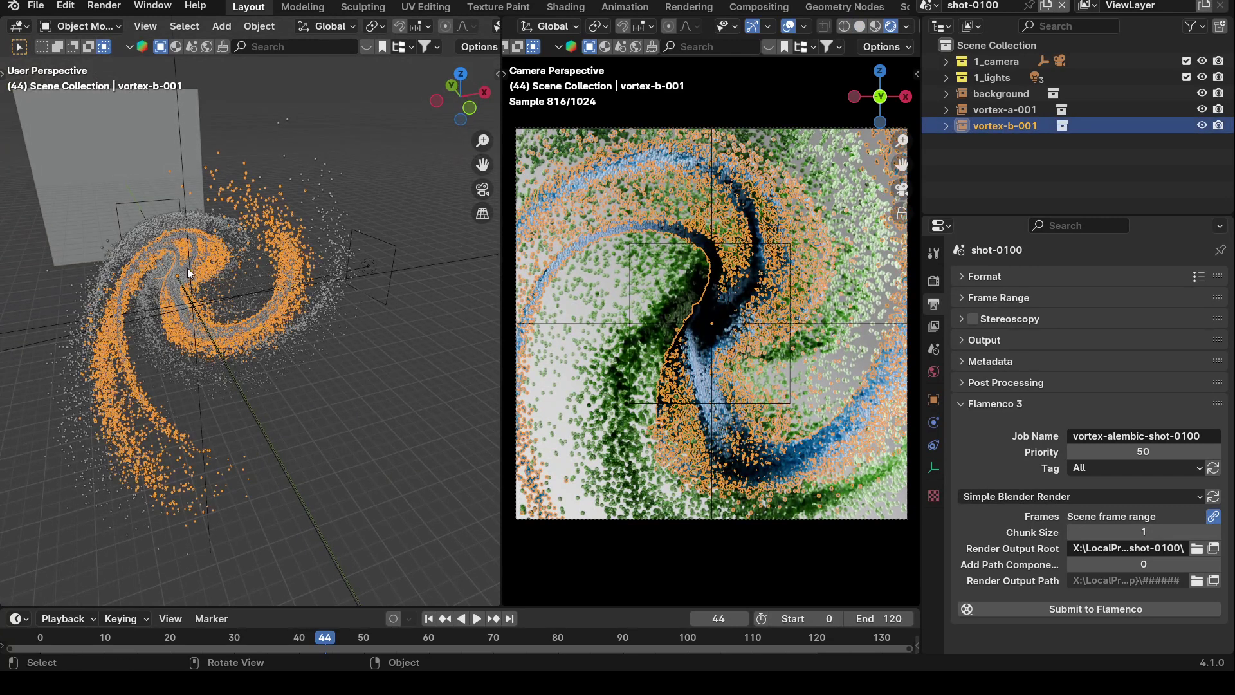
{"action": "left_click", "coordinate": [212, 234]}
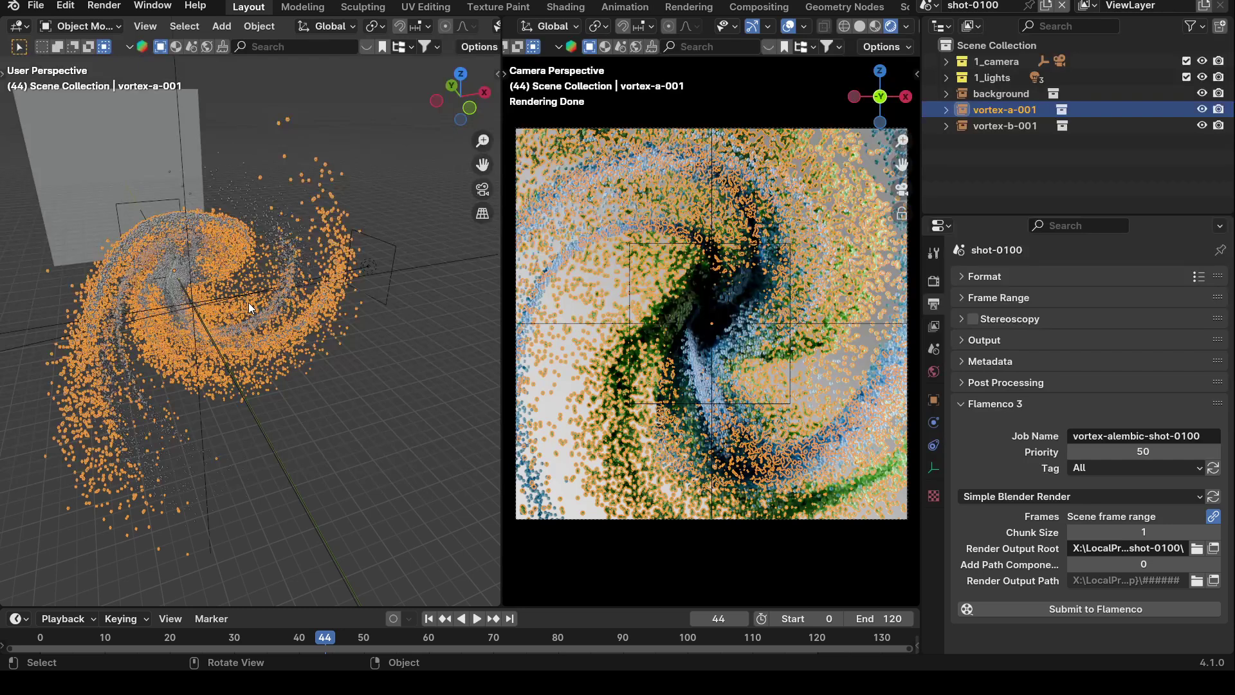
{"action": "left_click", "coordinate": [465, 412]}
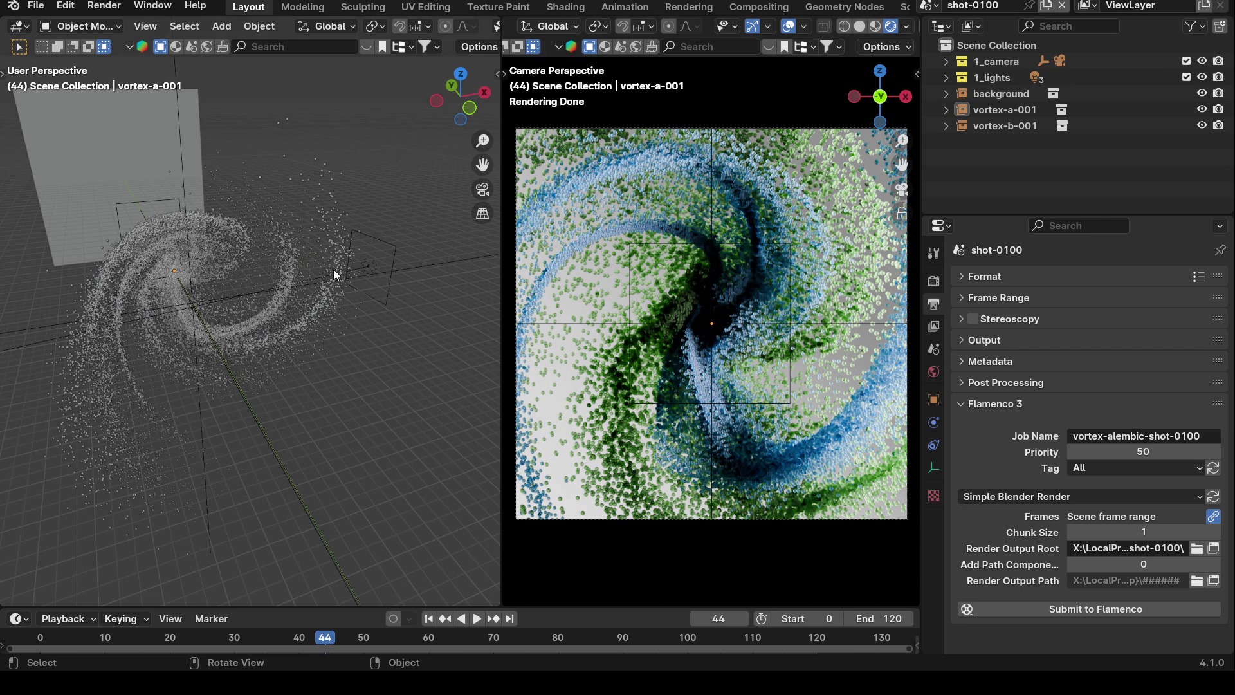
Step: Select vortex-b-001 through the camera view and look at the scene's World properties
{"action": "middle_click_drag", "start_coordinate": [334, 275], "coordinate": [344, 349]}
{"action": "left_click", "coordinate": [675, 403]}
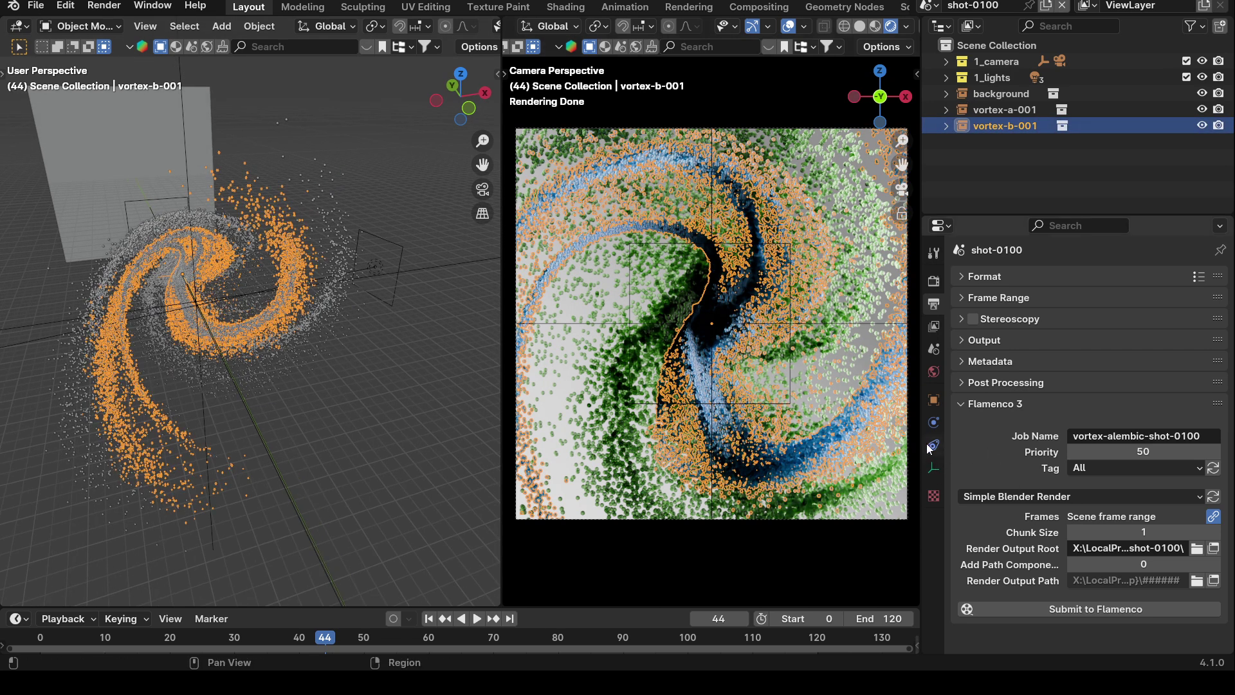
{"action": "left_click", "coordinate": [933, 373]}
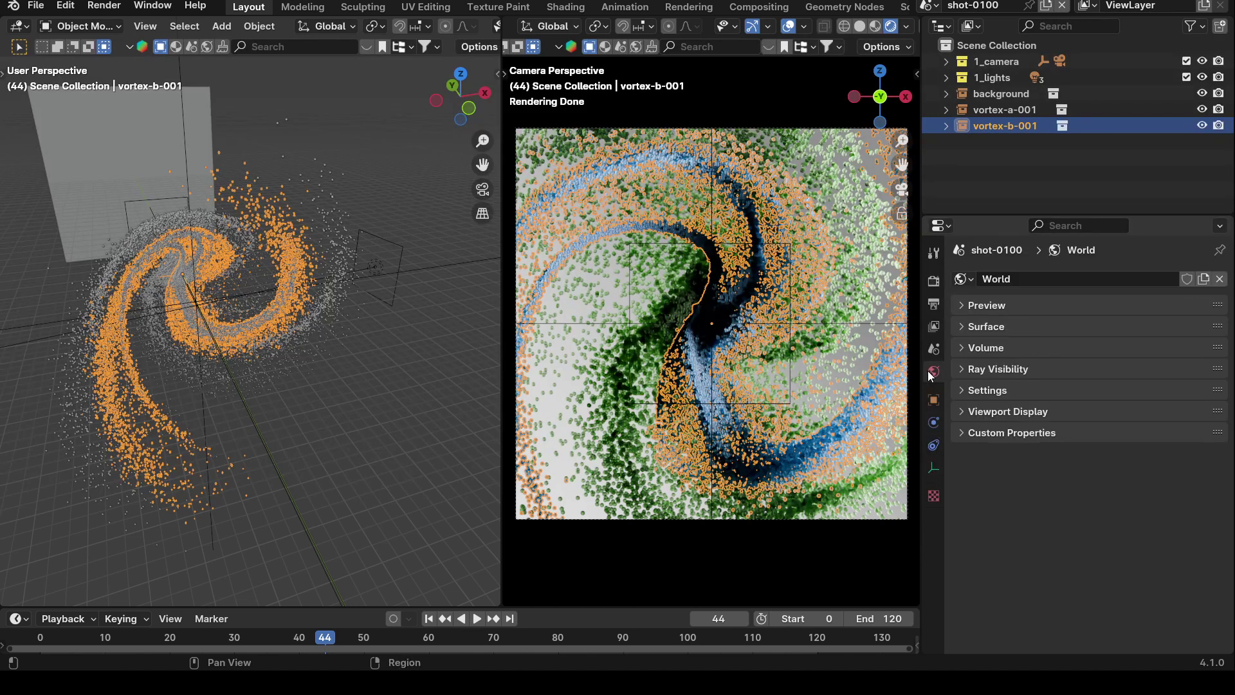
{"action": "left_click", "coordinate": [662, 323]}
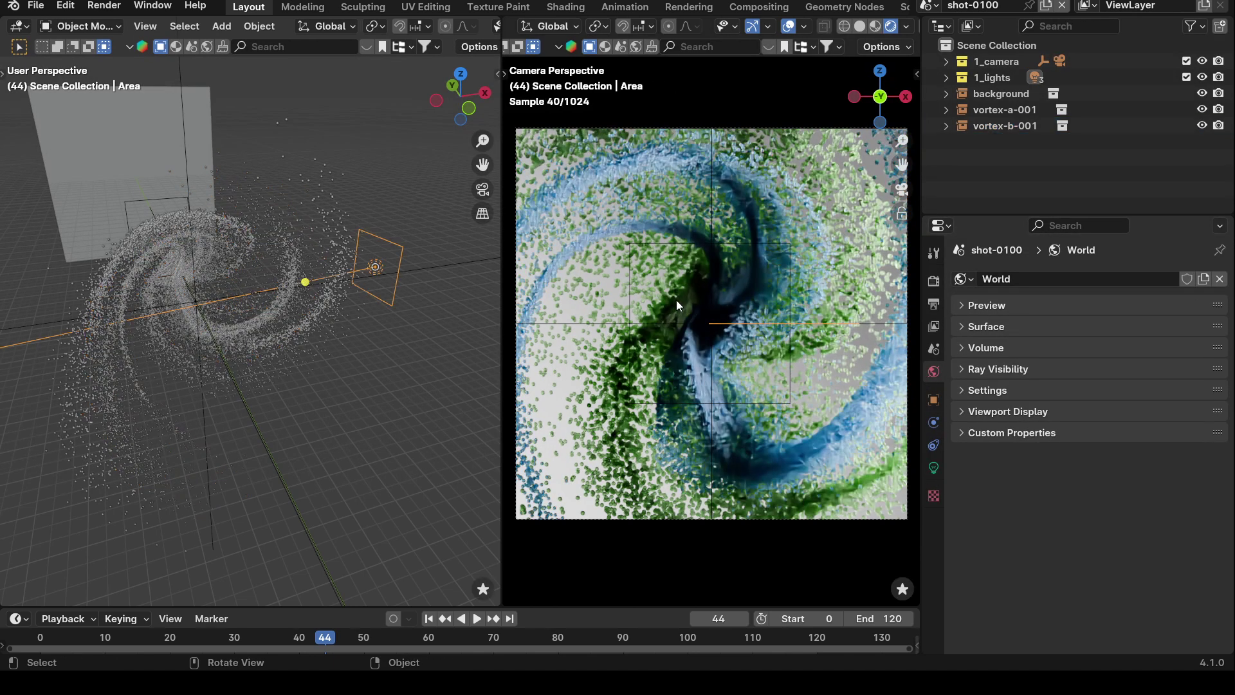
{"action": "left_click", "coordinate": [700, 307]}
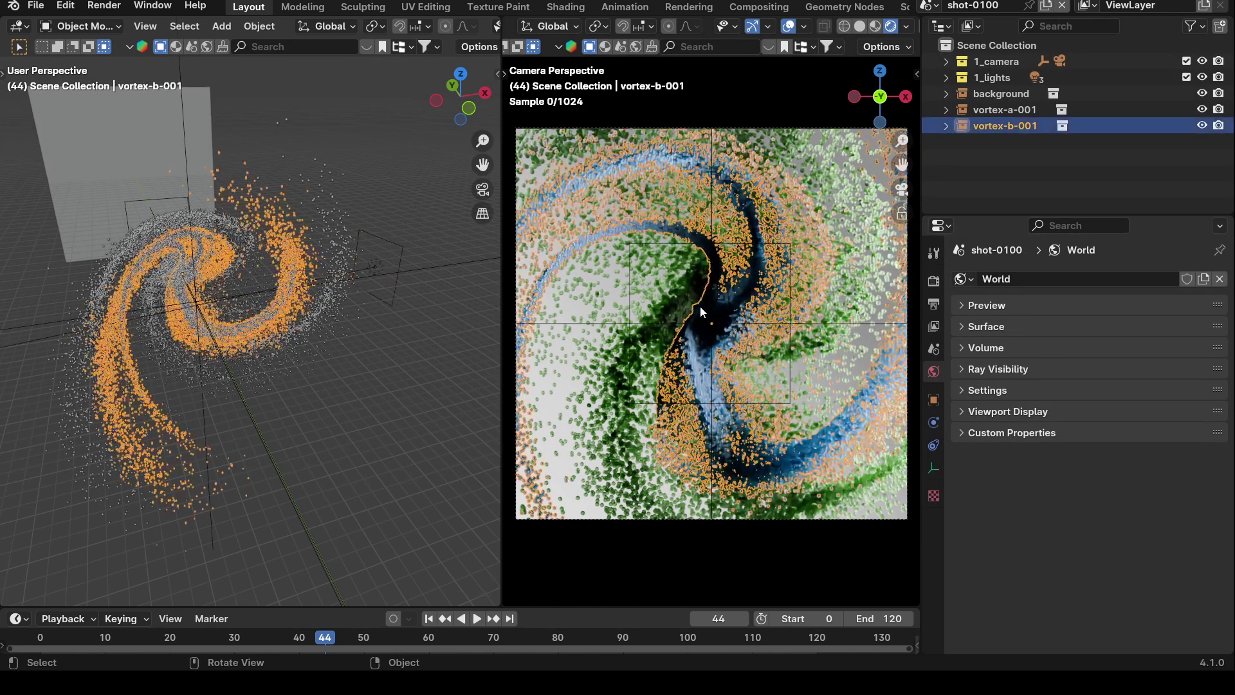
Step: Switch to the assets scene and view the background plane together with the particle vortexes
{"action": "left_click", "coordinate": [929, 6]}
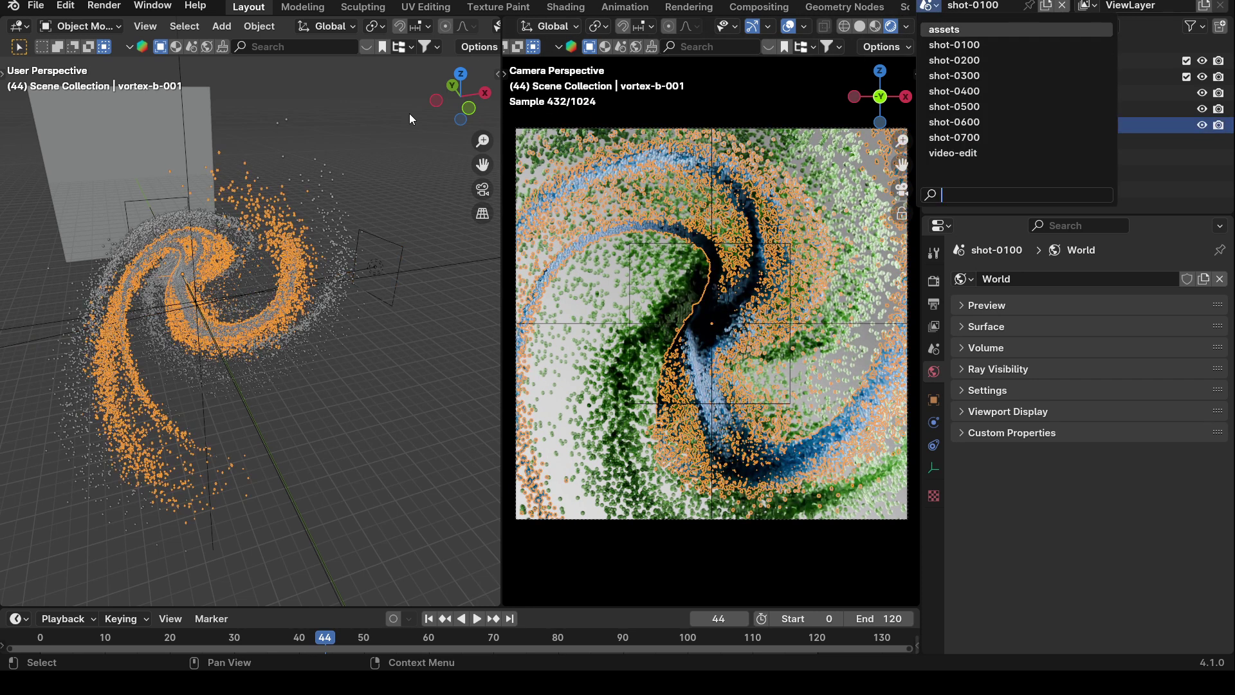
{"action": "key", "text": "Return"}
{"action": "middle_click_drag", "start_coordinate": [248, 183], "coordinate": [280, 288]}
{"action": "scroll", "coordinate": [256, 301], "scroll_direction": "down", "scroll_amount": 3}
{"action": "middle_click_drag", "start_coordinate": [281, 389], "coordinate": [225, 364]}
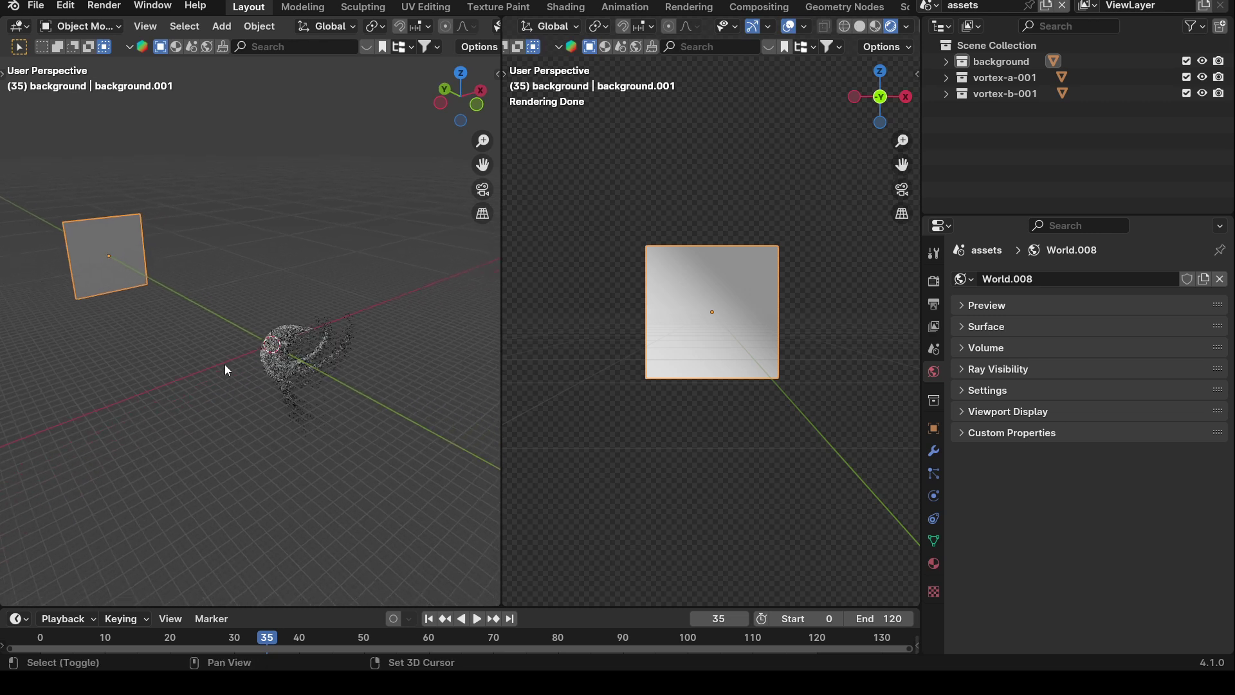
Step: Deselect the background plane and inspect the vortex-001.003 and vortex-001.002 objects by selecting each in turn
{"action": "left_click", "coordinate": [251, 341]}
{"action": "left_click_drag", "start_coordinate": [238, 310], "coordinate": [383, 481]}
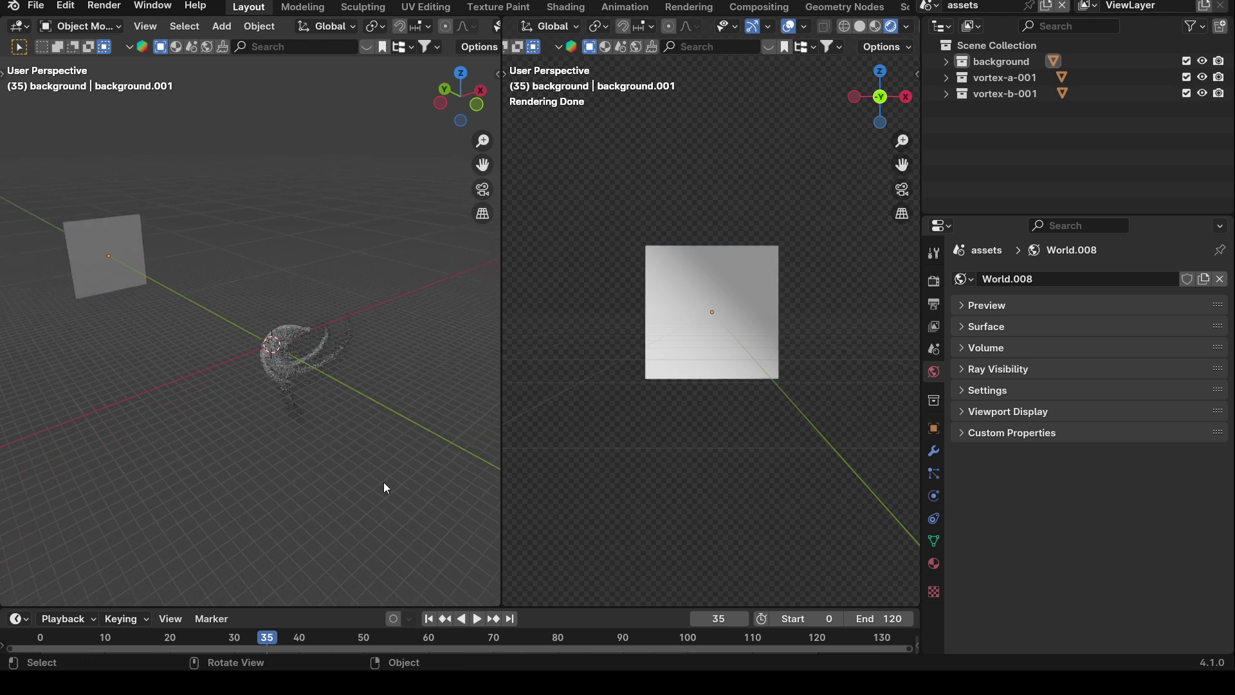
{"action": "left_click", "coordinate": [287, 370]}
{"action": "middle_click_drag", "start_coordinate": [289, 374], "coordinate": [298, 405]}
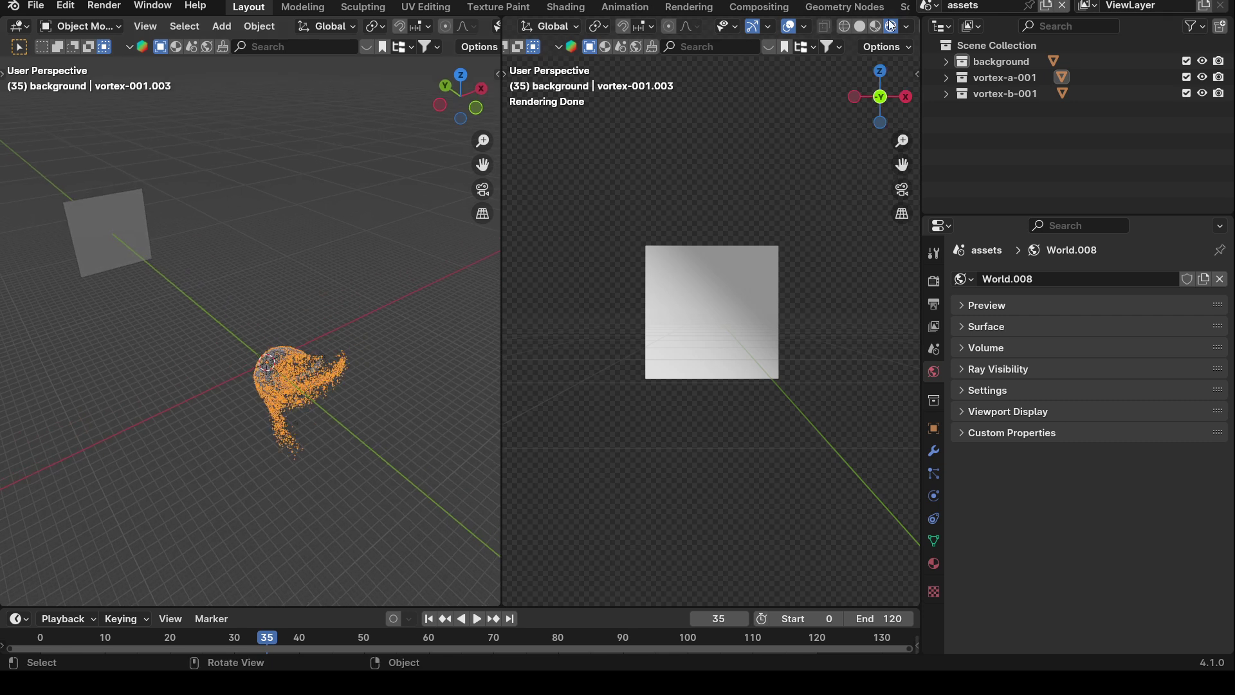
{"action": "left_click", "coordinate": [295, 411]}
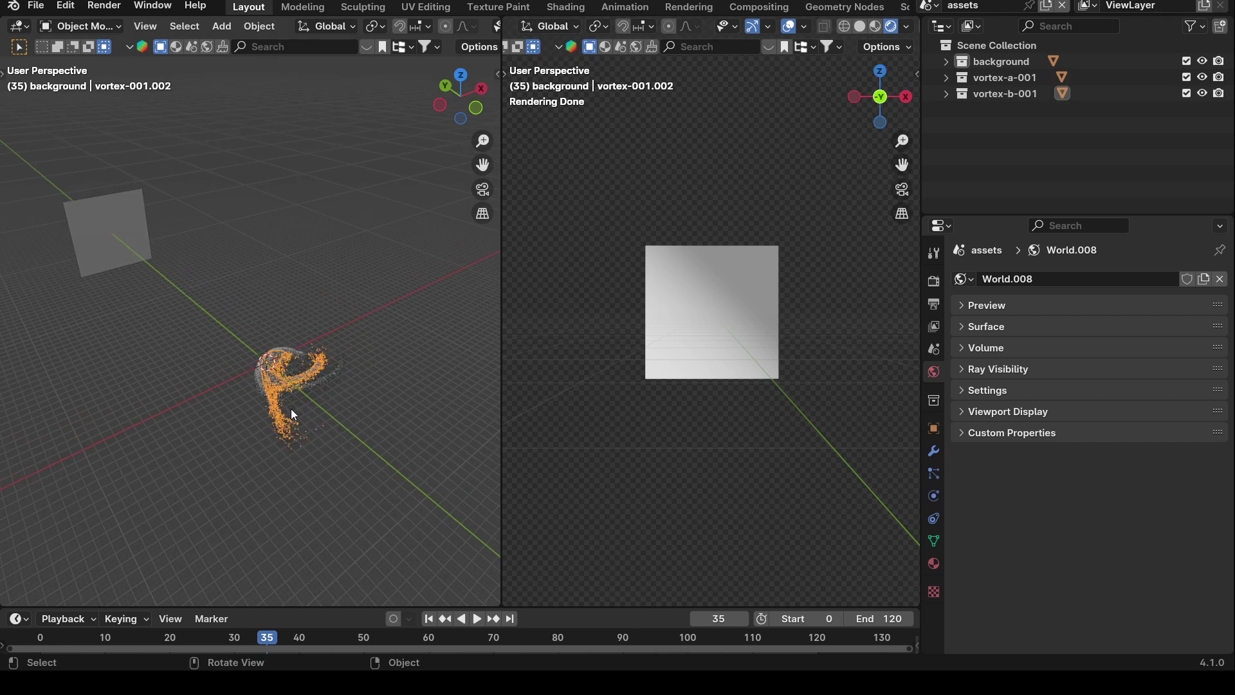
Step: View the vortex particles up close, select the background.001 plane, and clear the selection
{"action": "scroll", "coordinate": [260, 372], "scroll_direction": "up", "scroll_amount": 5}
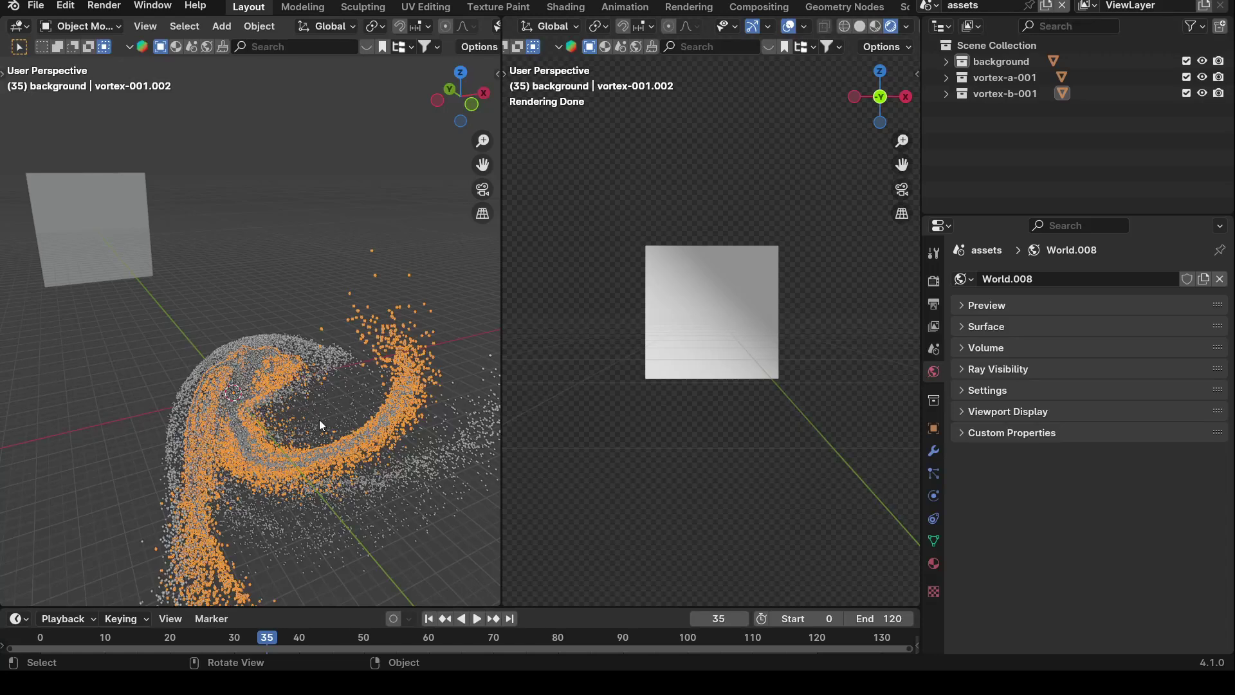
{"action": "left_click", "coordinate": [130, 227]}
{"action": "middle_click_drag", "start_coordinate": [130, 227], "coordinate": [193, 427]}
{"action": "left_click", "coordinate": [276, 357]}
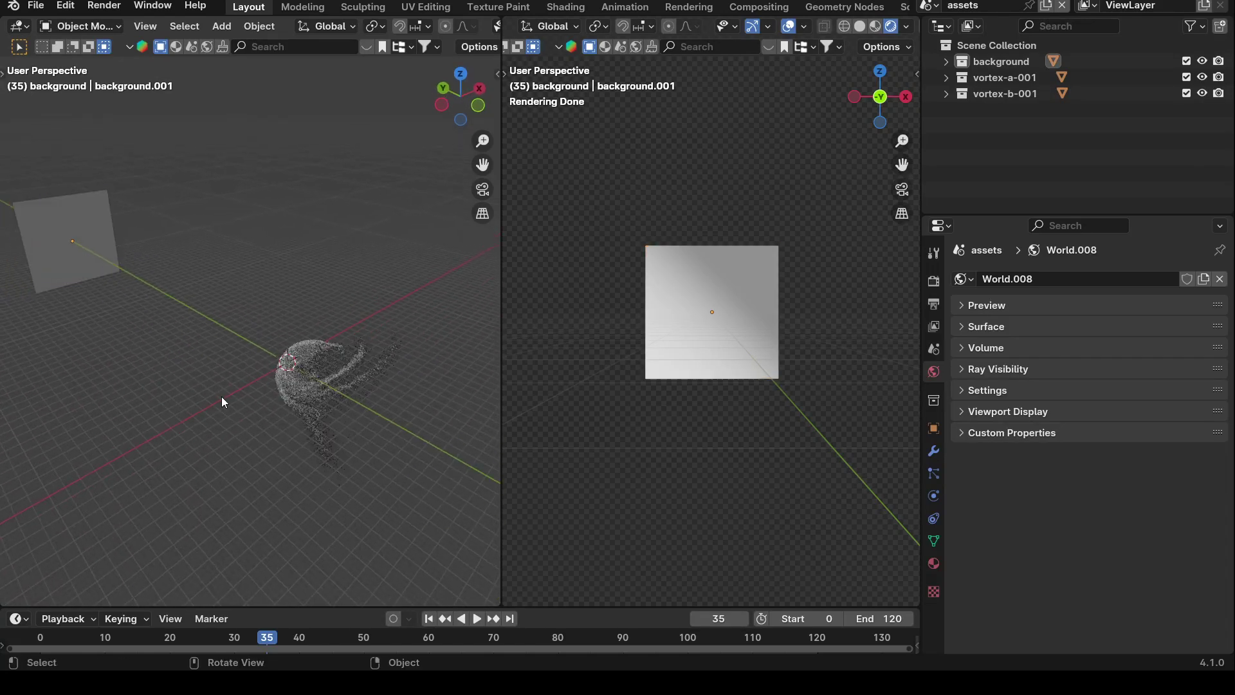
Step: Switch to the shot-0100 scene, view the rendered vortexes through the camera, and deselect vortex-b-001
{"action": "left_click", "coordinate": [930, 7]}
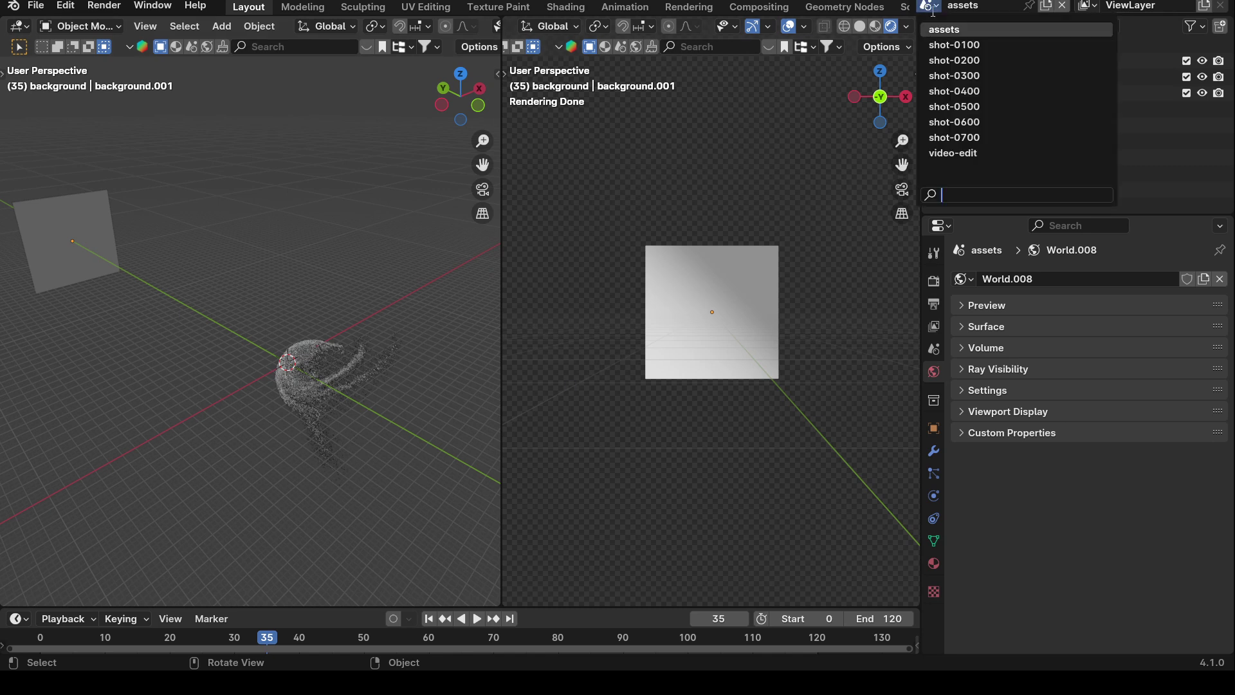
{"action": "left_click", "coordinate": [952, 46]}
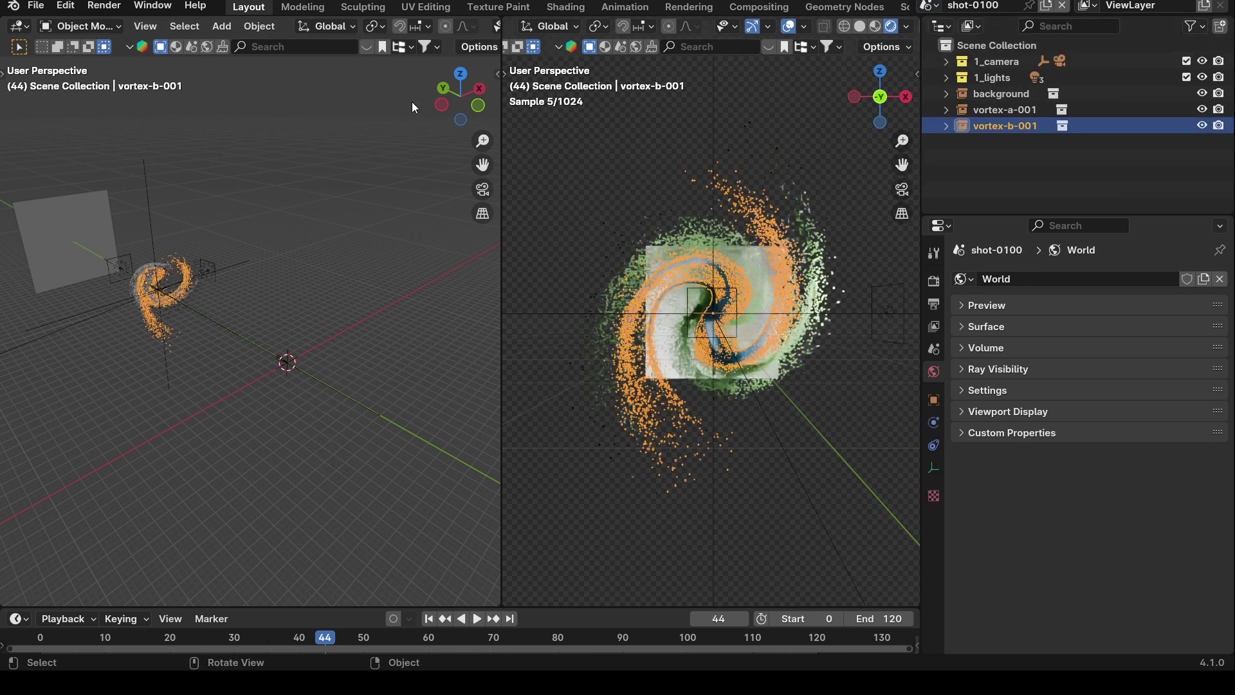
{"action": "key", "text": "KP_0"}
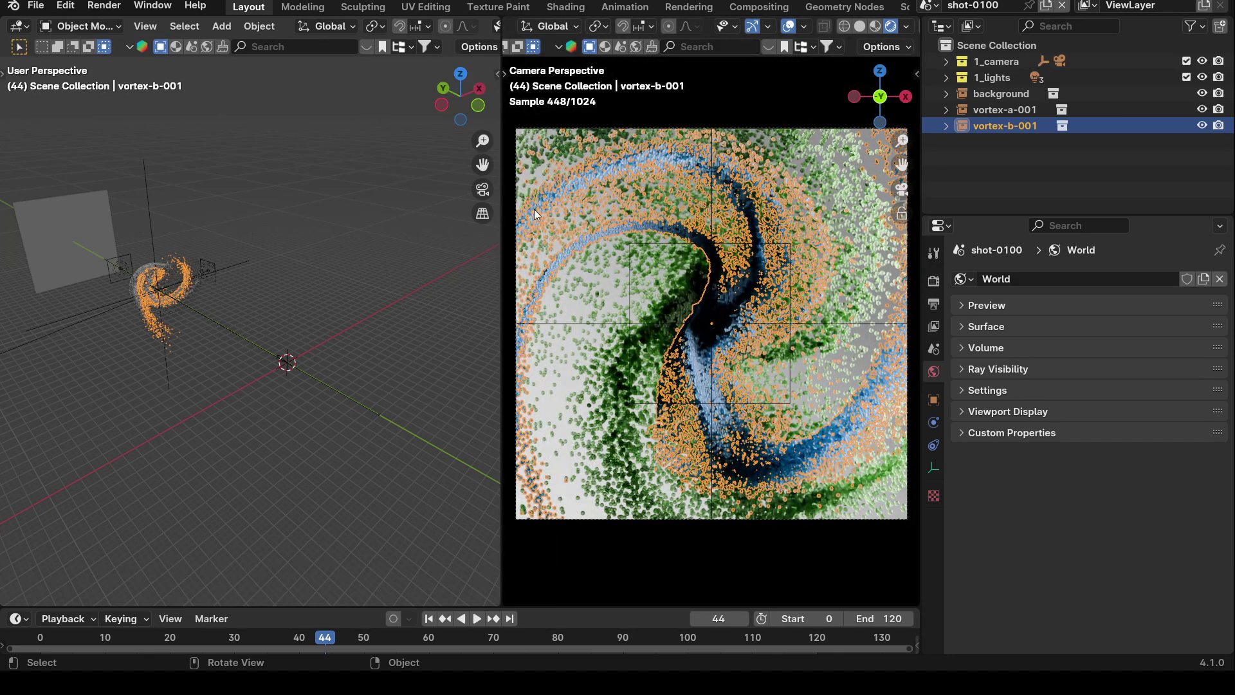
{"action": "left_click", "coordinate": [225, 342]}
{"action": "middle_click_drag", "start_coordinate": [250, 314], "coordinate": [260, 289]}
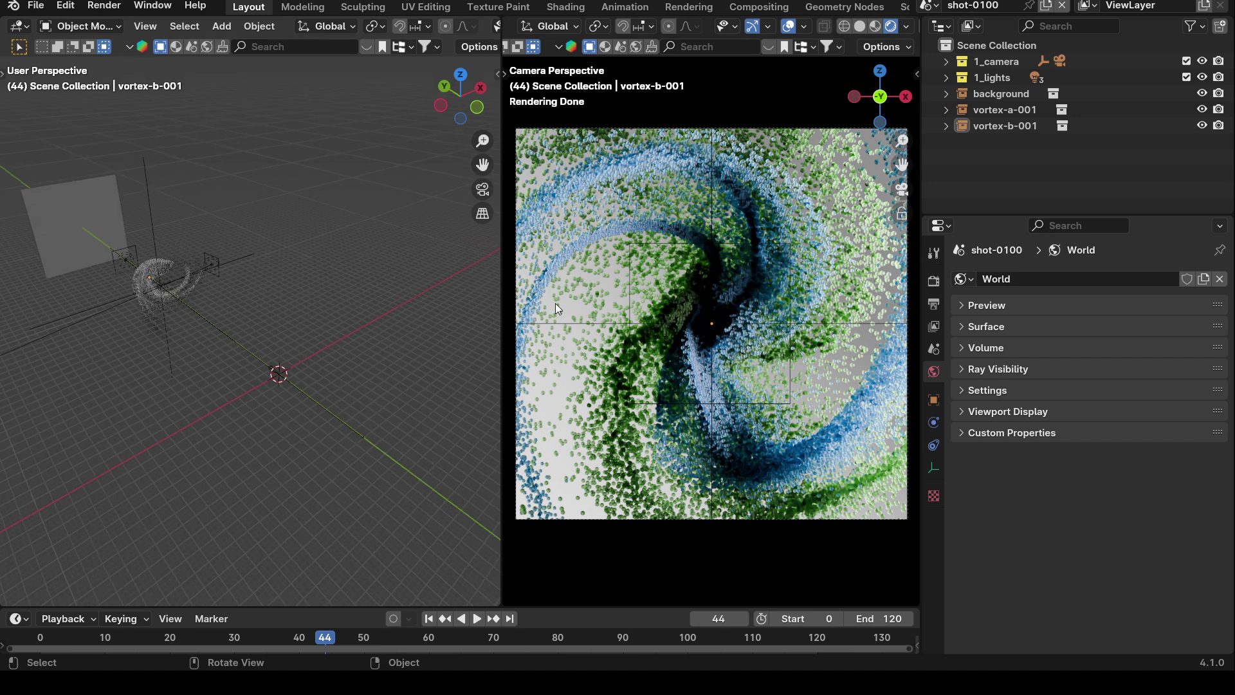
Step: Return to the assets scene and select the vortex-001.003 particle object
{"action": "left_click", "coordinate": [927, 6]}
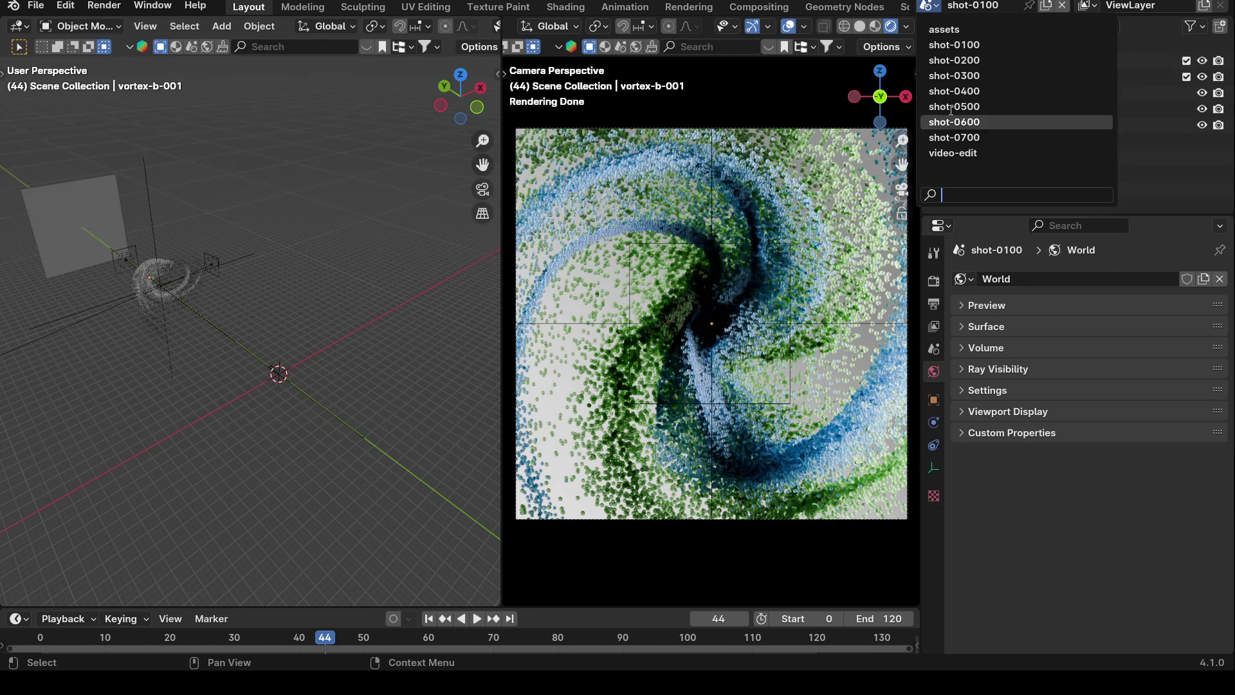
{"action": "left_click", "coordinate": [940, 29]}
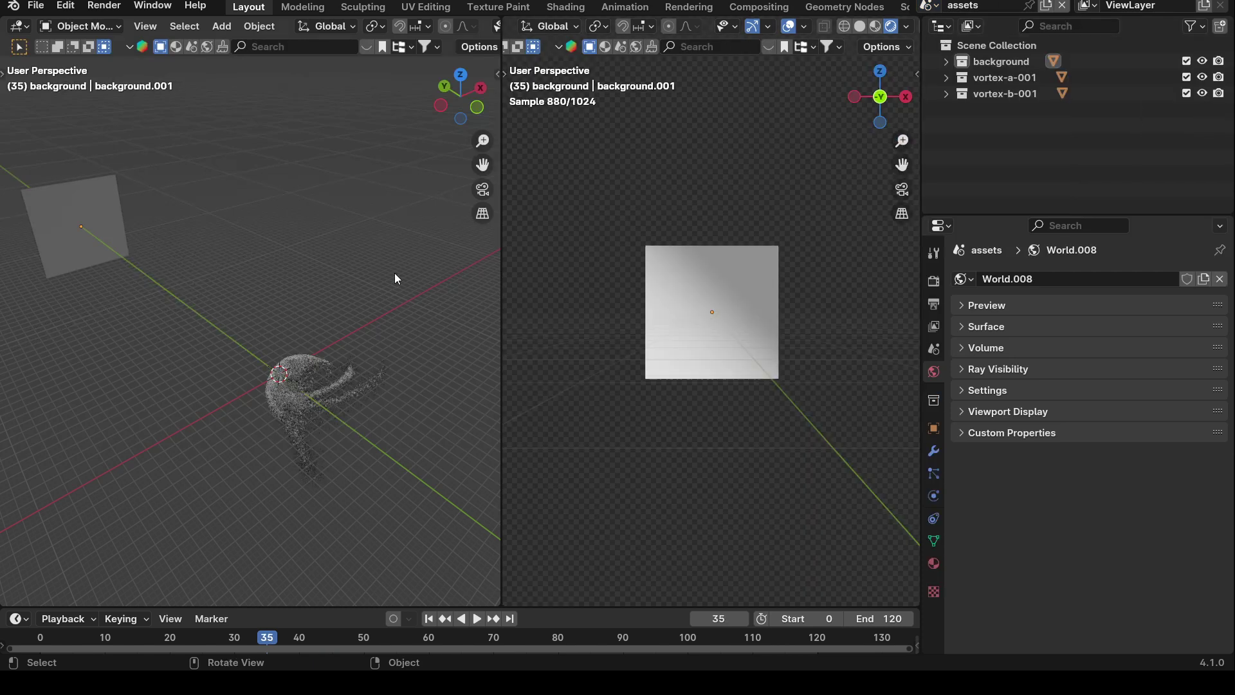
{"action": "middle_click_drag", "start_coordinate": [394, 274], "coordinate": [317, 414]}
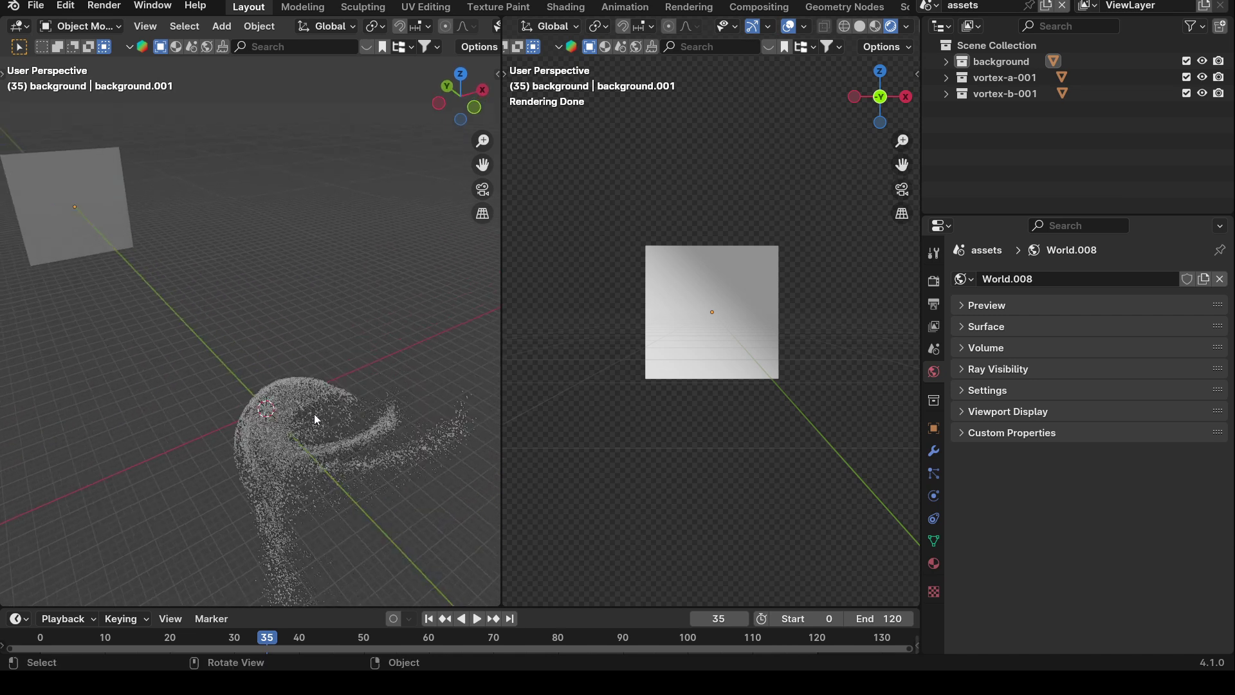
{"action": "left_click", "coordinate": [327, 477]}
{"action": "middle_click_drag", "start_coordinate": [327, 477], "coordinate": [361, 405]}
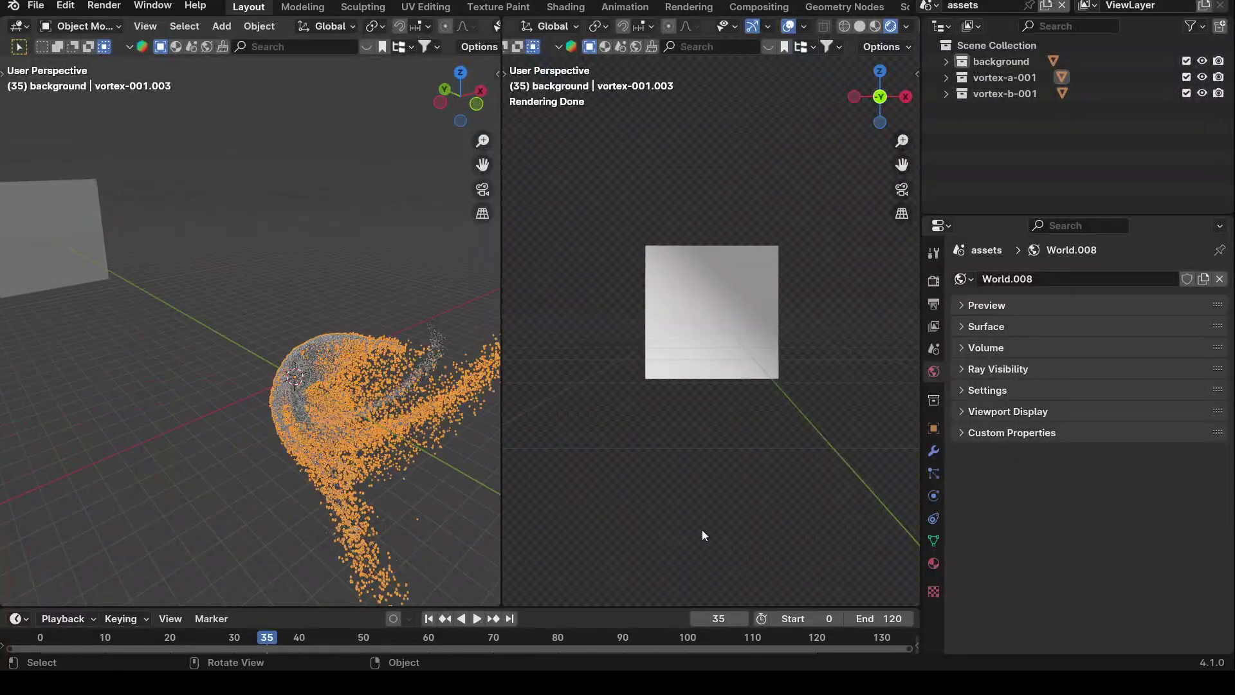
Step: Review the Surface settings of the particle-green-001 material and look at the vortex-001.003 particles up close
{"action": "left_click", "coordinate": [934, 564]}
{"action": "scroll", "coordinate": [1055, 410], "scroll_direction": "down", "scroll_amount": 3}
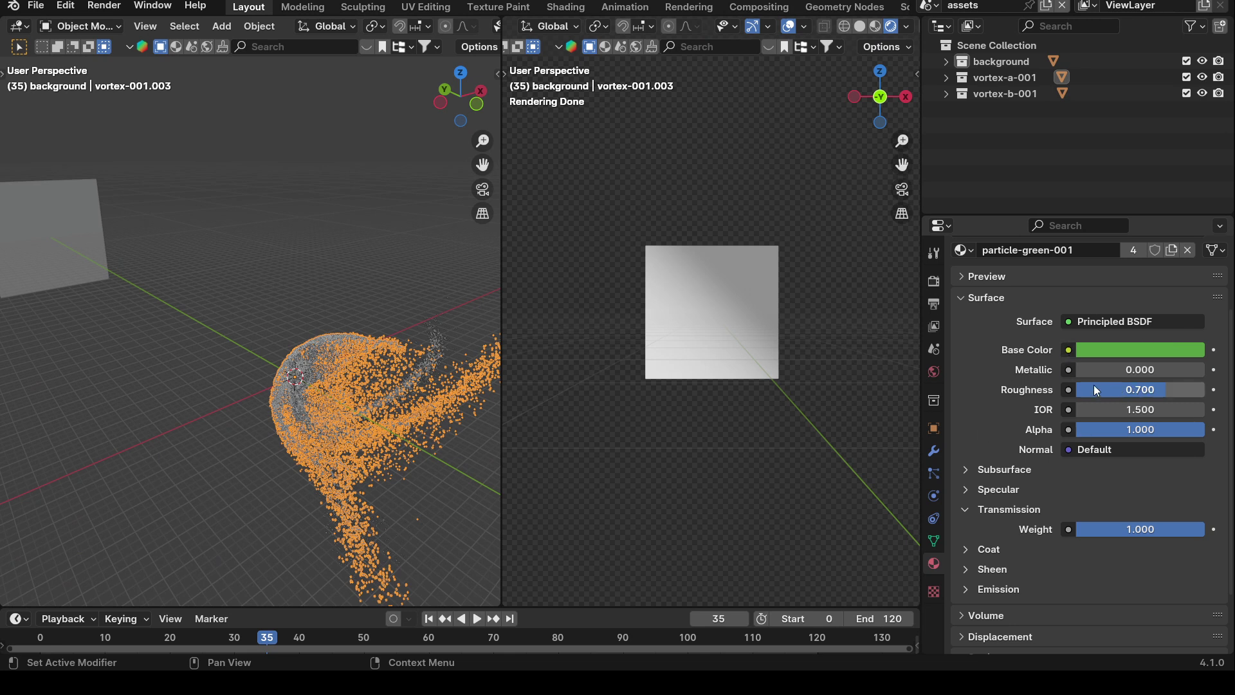
{"action": "scroll", "coordinate": [991, 515], "scroll_direction": "down", "scroll_amount": 3}
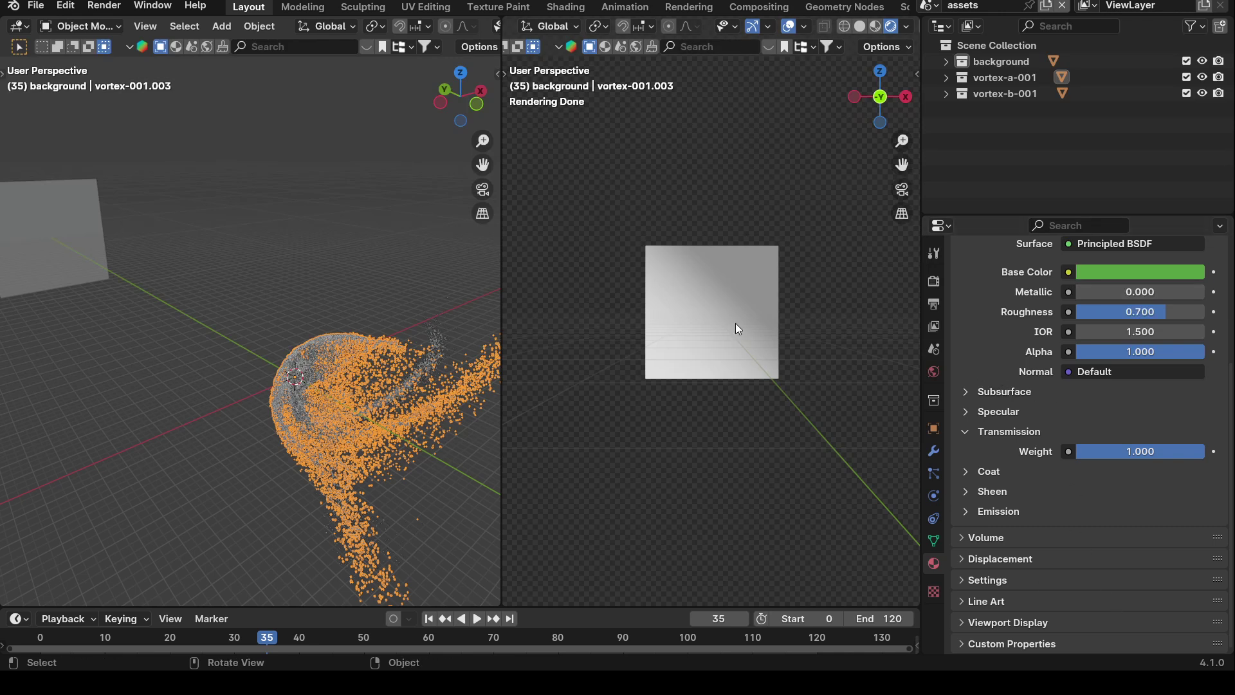
{"action": "middle_click_drag", "start_coordinate": [307, 303], "coordinate": [333, 423]}
{"action": "scroll", "coordinate": [310, 391], "scroll_direction": "up", "scroll_amount": 6}
{"action": "scroll", "coordinate": [293, 372], "scroll_direction": "down", "scroll_amount": 3}
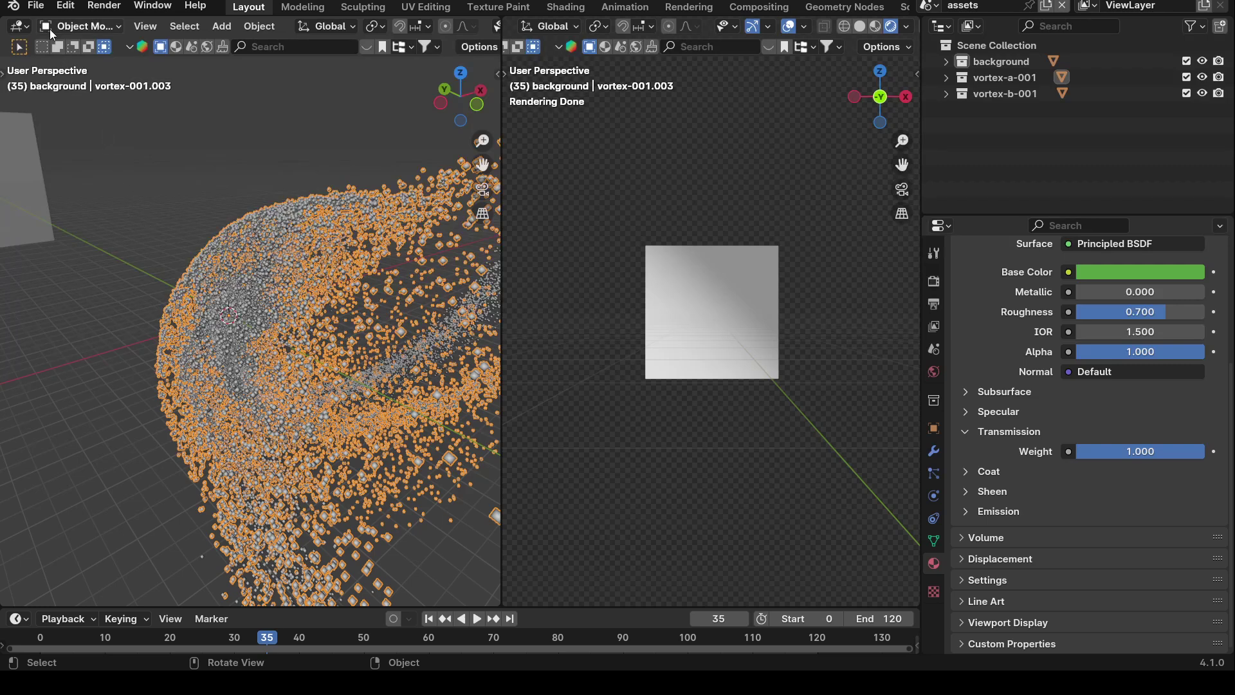
Step: Change the solid-shaded viewport into a Geometry Node Editor, frame the vortexes in the rendered viewport, and select vortex-001.003
{"action": "left_click", "coordinate": [19, 26]}
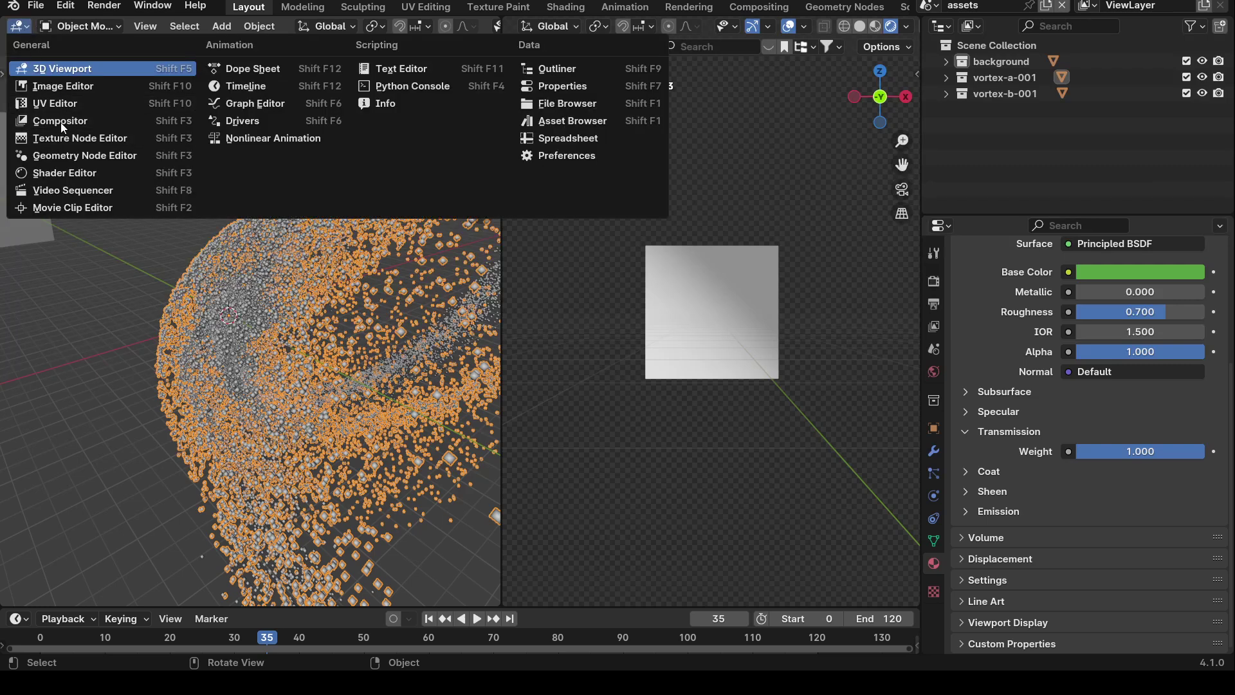
{"action": "left_click", "coordinate": [71, 156]}
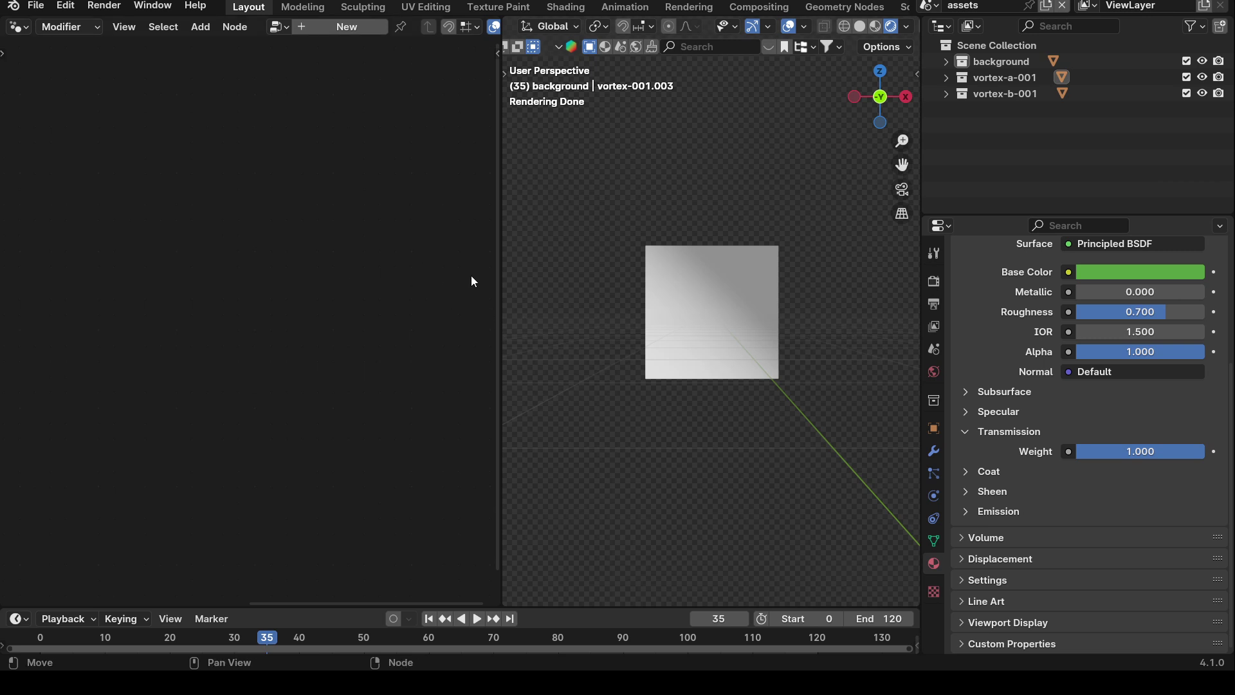
{"action": "middle_click_drag", "start_coordinate": [711, 312], "coordinate": [758, 428]}
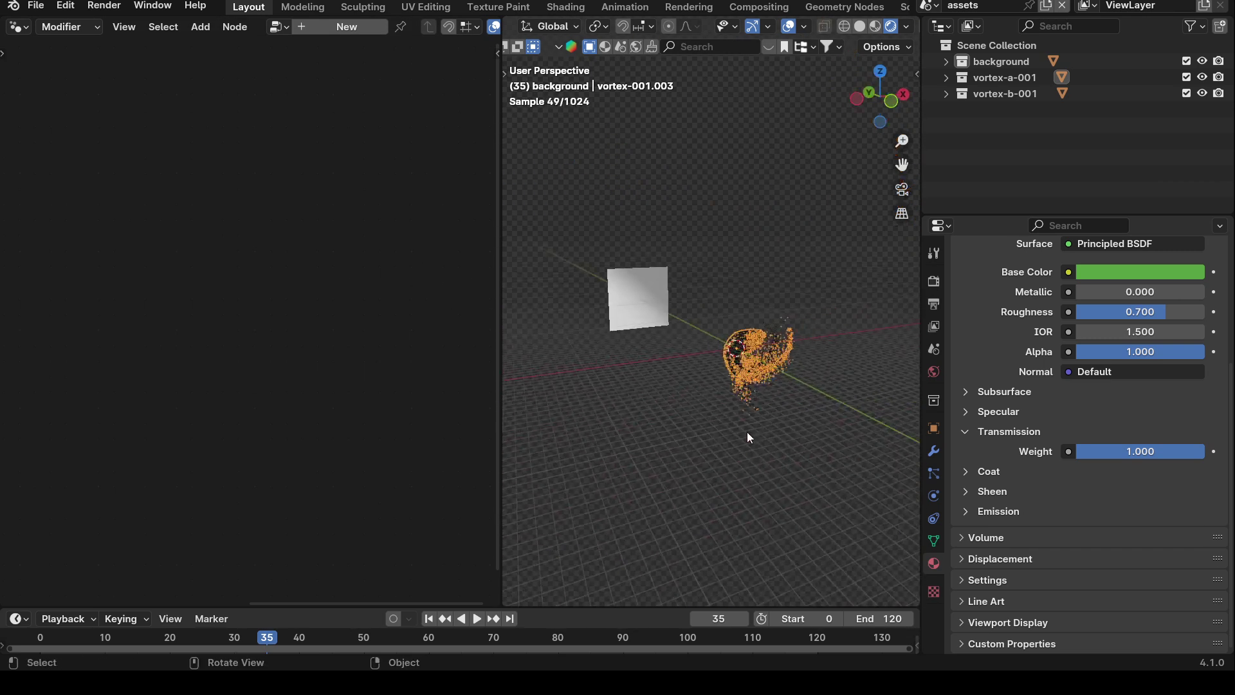
{"action": "left_click", "coordinate": [748, 358]}
{"action": "middle_click_drag", "start_coordinate": [747, 358], "coordinate": [791, 398]}
{"action": "key", "text": "KP_Decimal"}
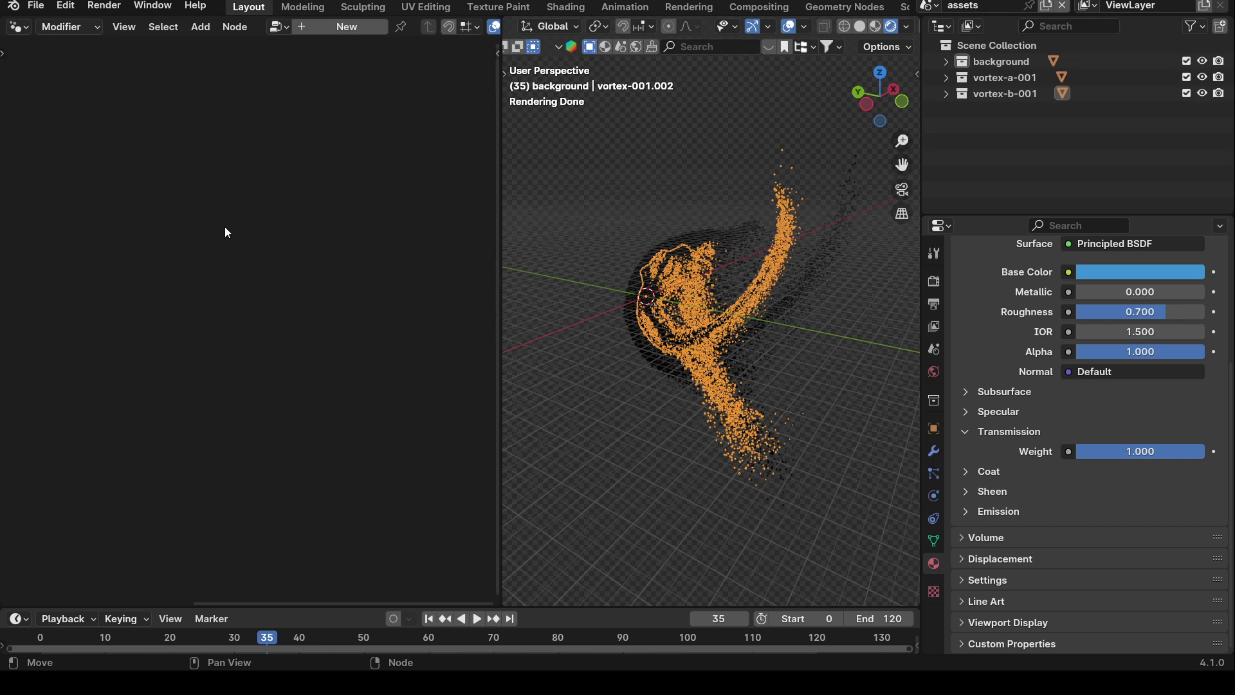
{"action": "left_click", "coordinate": [754, 373]}
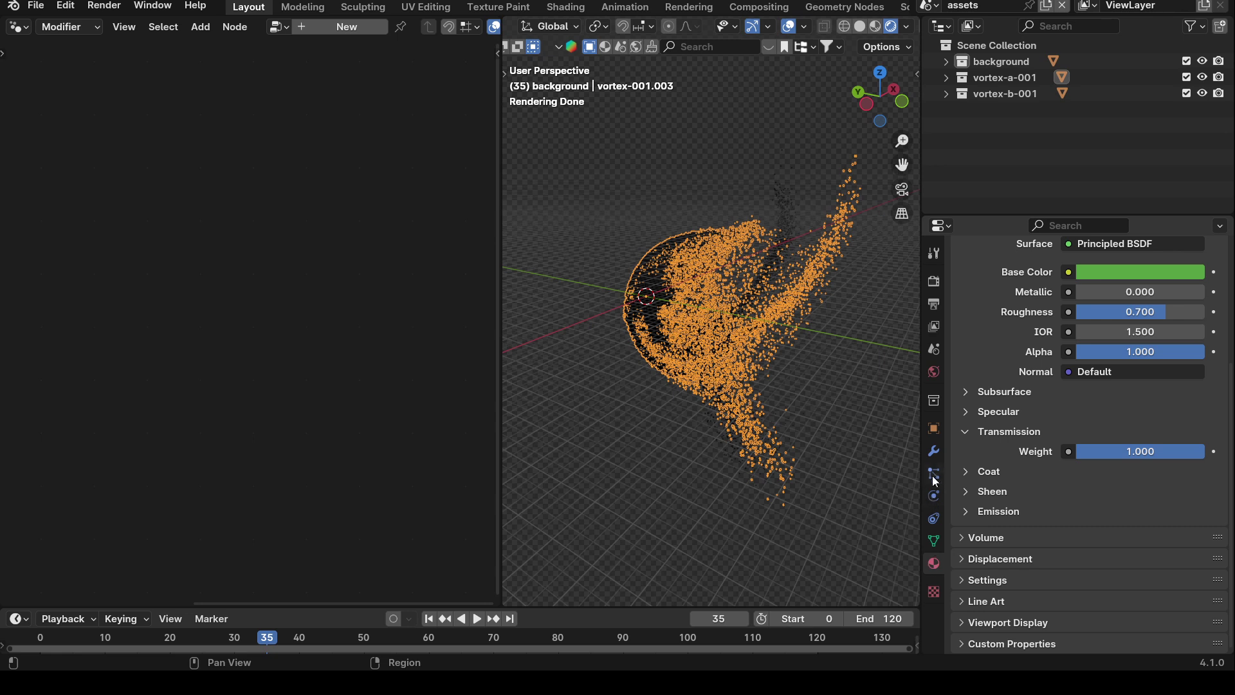
Step: Collapse the MeshSequenceCache modifier of vortex-001.003 and make its GeometryNodes modifier active to load the node tree
{"action": "left_click", "coordinate": [934, 451]}
{"action": "left_click", "coordinate": [961, 292]}
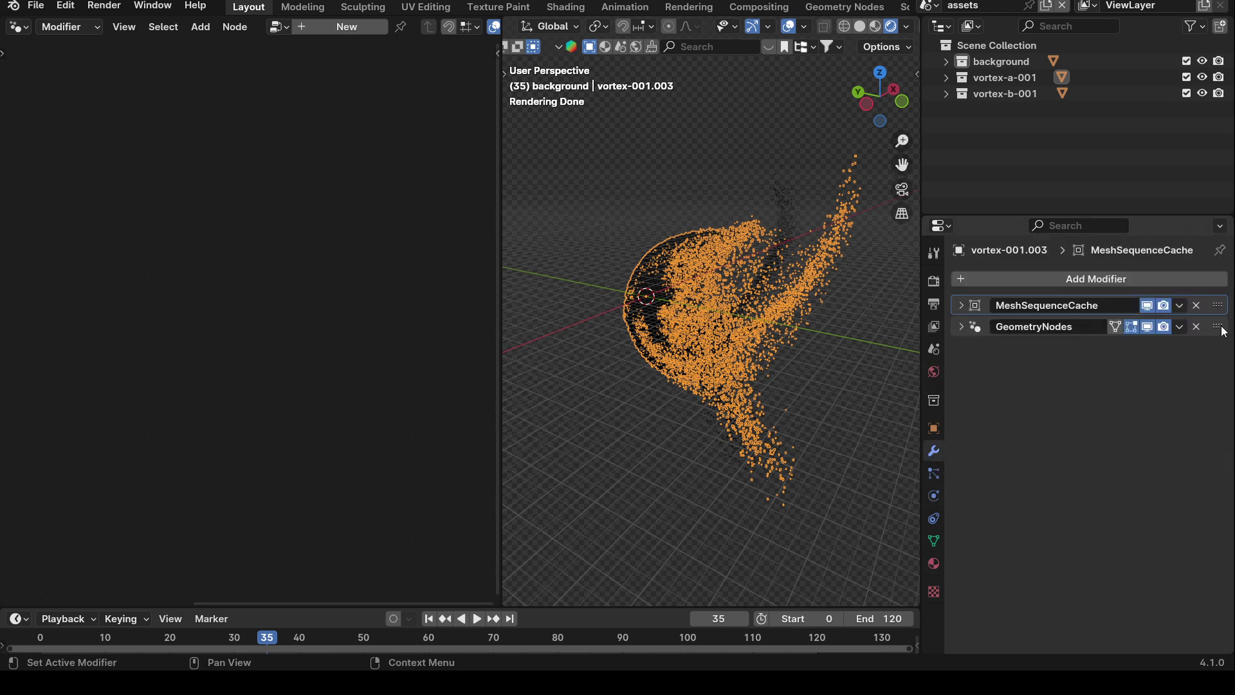
{"action": "left_click", "coordinate": [1222, 329]}
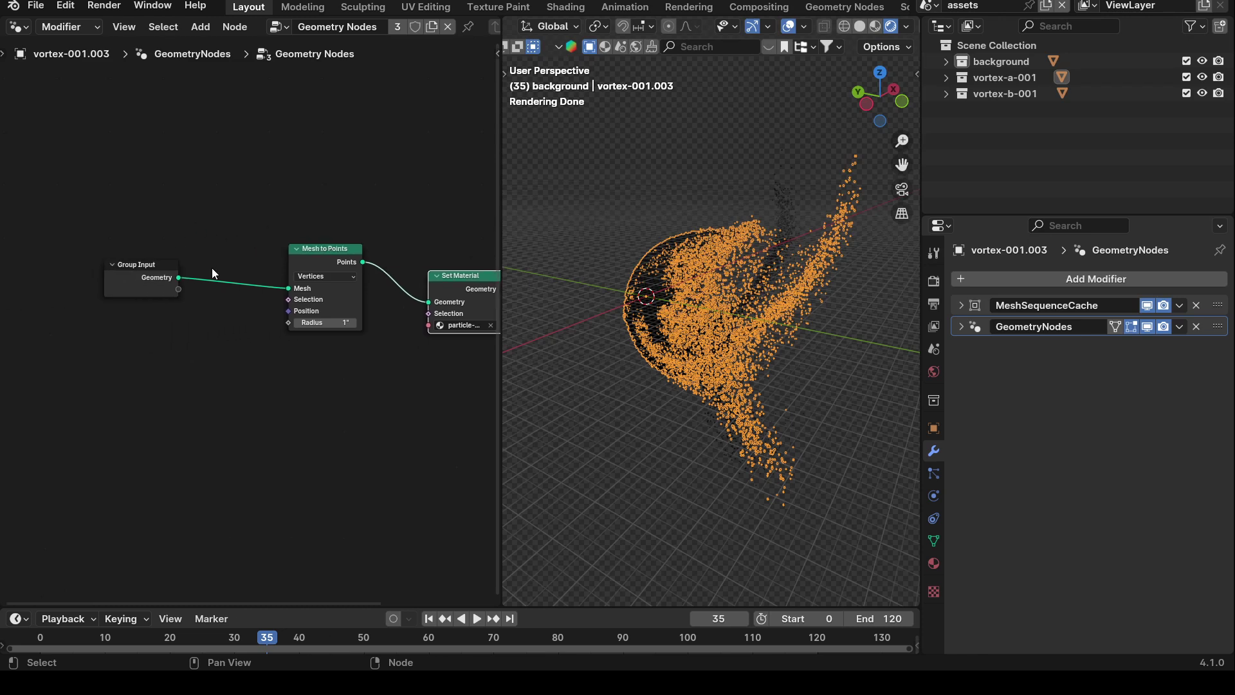
Step: Examine the Mesh to Points and Set Material nodes of vortex-001.003, including the materials available to Set Material
{"action": "scroll", "coordinate": [254, 275], "scroll_direction": "up", "scroll_amount": 3}
{"action": "scroll", "coordinate": [175, 257], "scroll_direction": "down", "scroll_amount": 2}
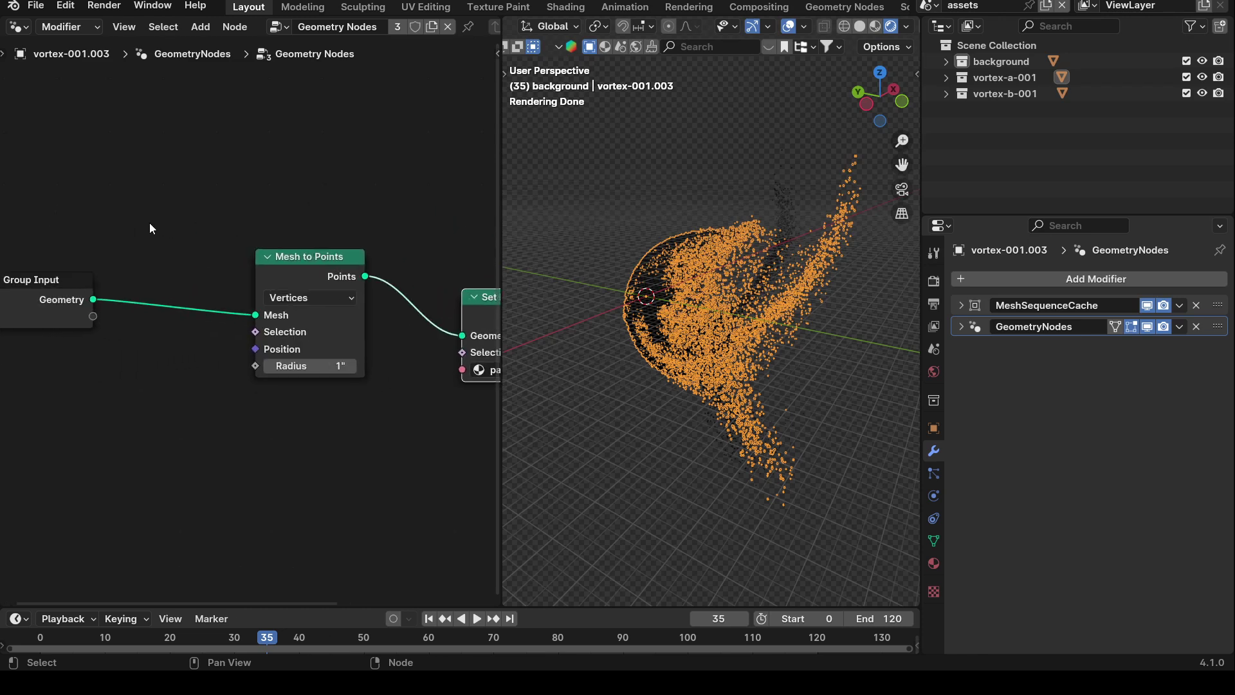
{"action": "scroll", "coordinate": [149, 228], "scroll_direction": "down", "scroll_amount": 2}
{"action": "scroll", "coordinate": [140, 207], "scroll_direction": "right", "scroll_amount": 5}
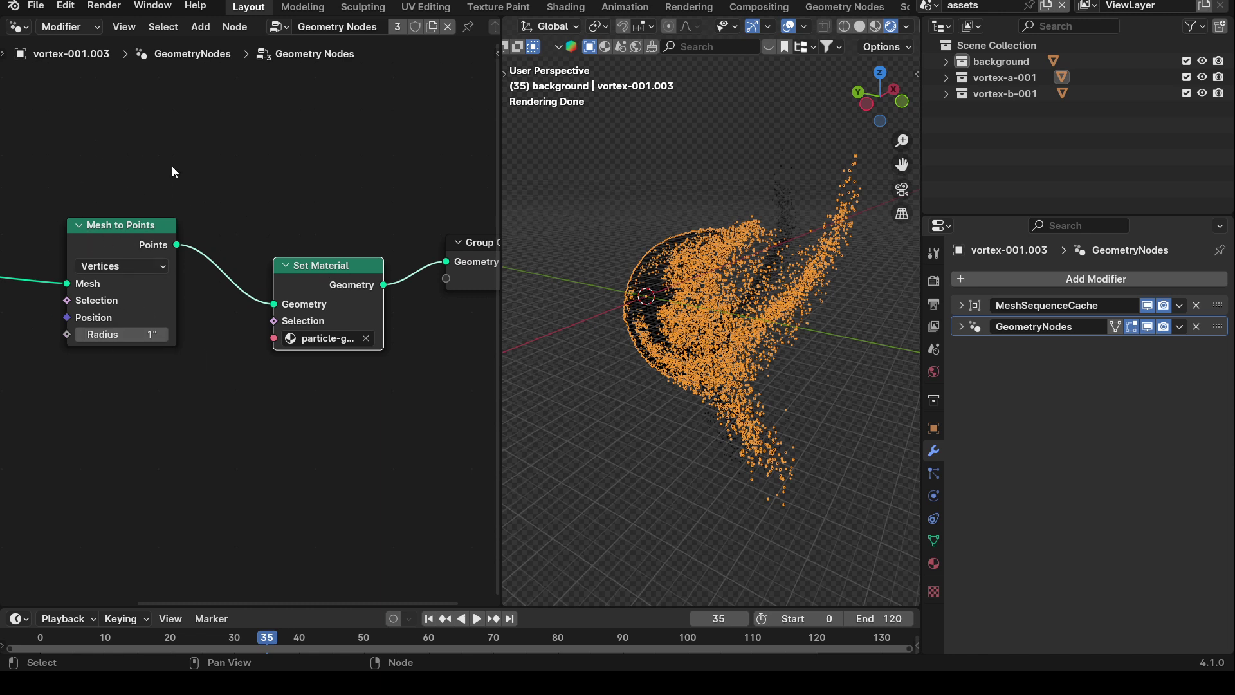
{"action": "scroll", "coordinate": [214, 264], "scroll_direction": "right", "scroll_amount": 6}
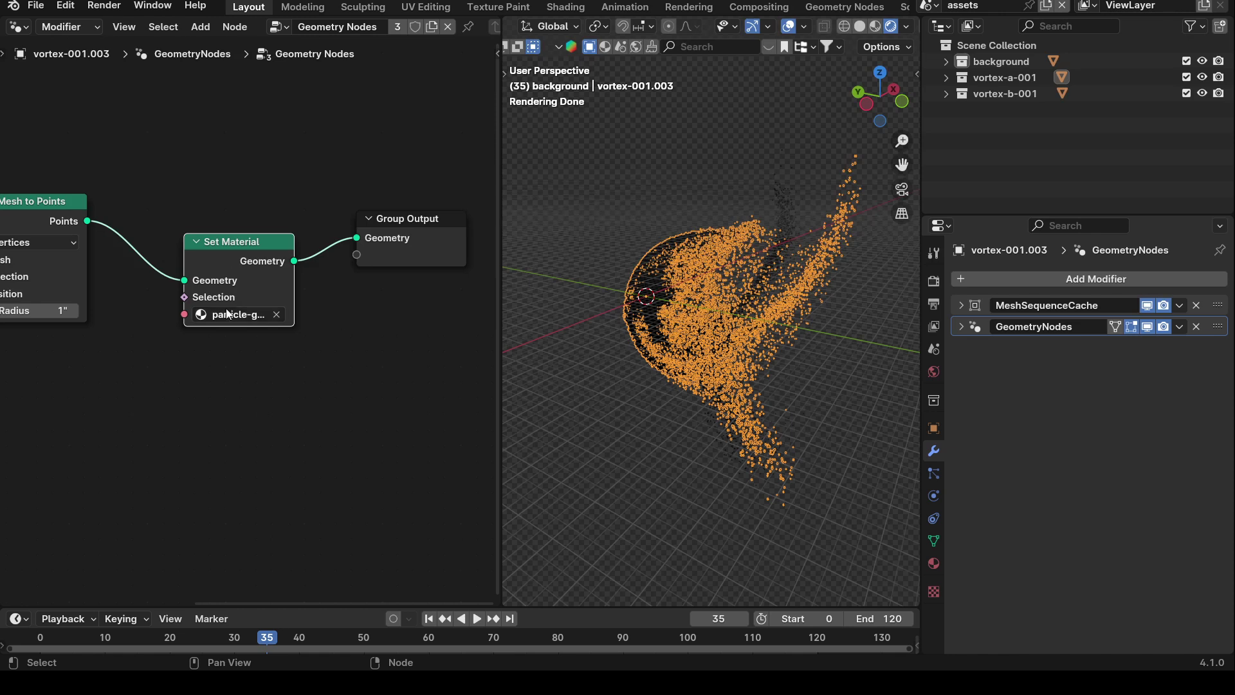
{"action": "left_click", "coordinate": [240, 319]}
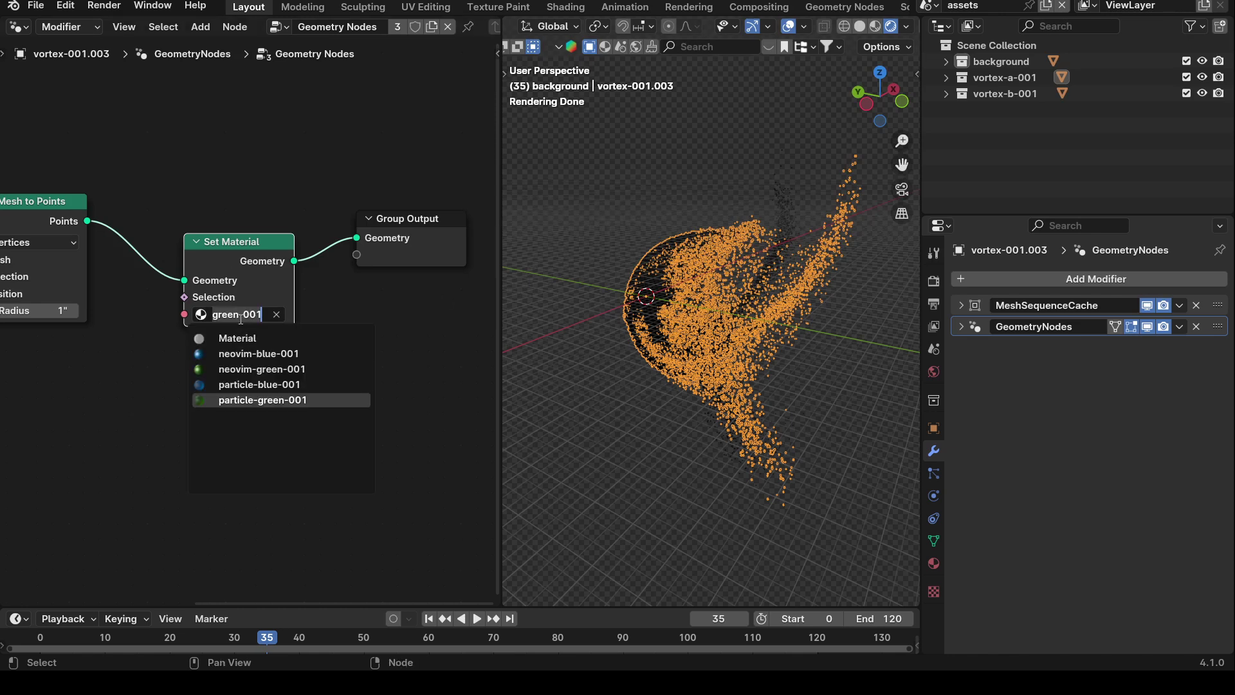
{"action": "left_click", "coordinate": [241, 319]}
{"action": "left_click", "coordinate": [248, 165]}
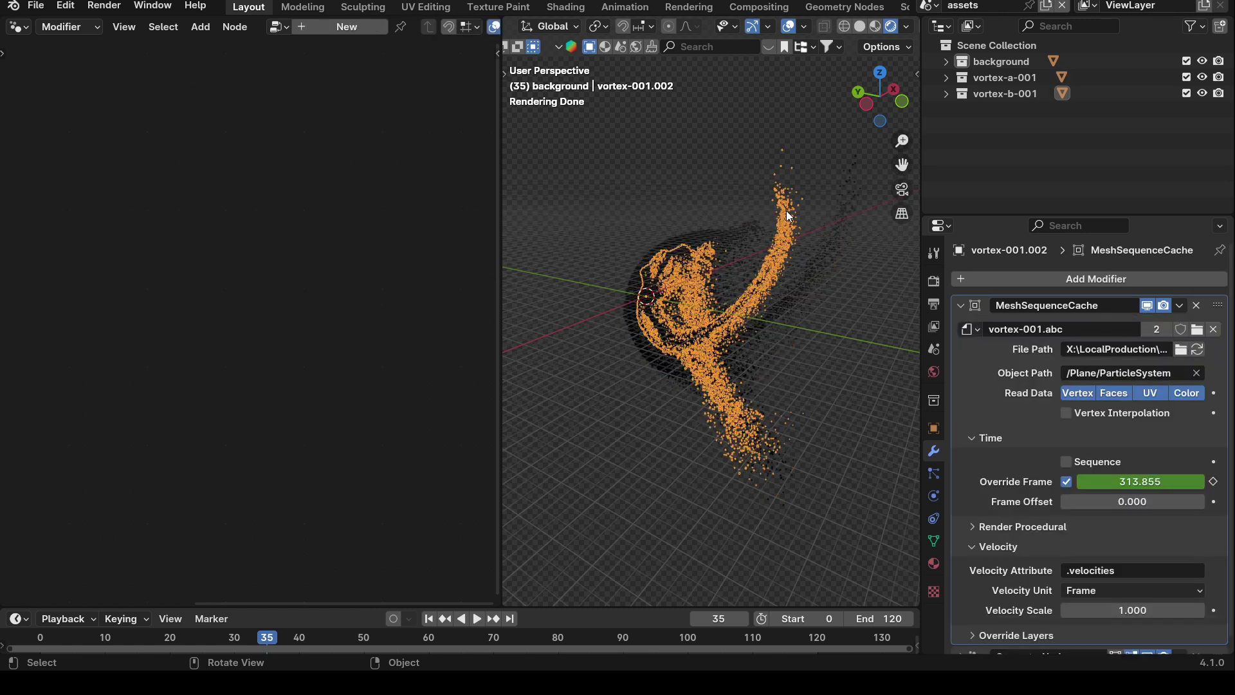
Step: Activate the GeometryNodes modifier of vortex-001.002 and examine its node tree, focusing on the material assigned in Set Material
{"action": "left_click", "coordinate": [960, 306]}
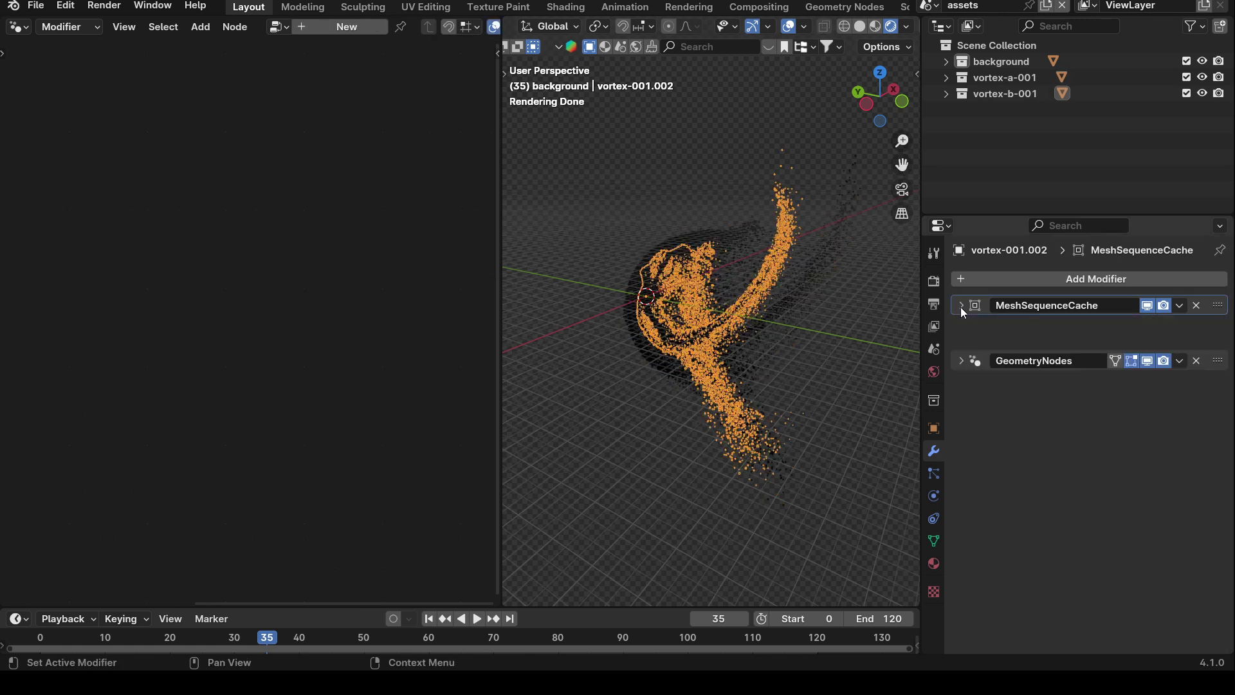
{"action": "left_click", "coordinate": [1221, 329]}
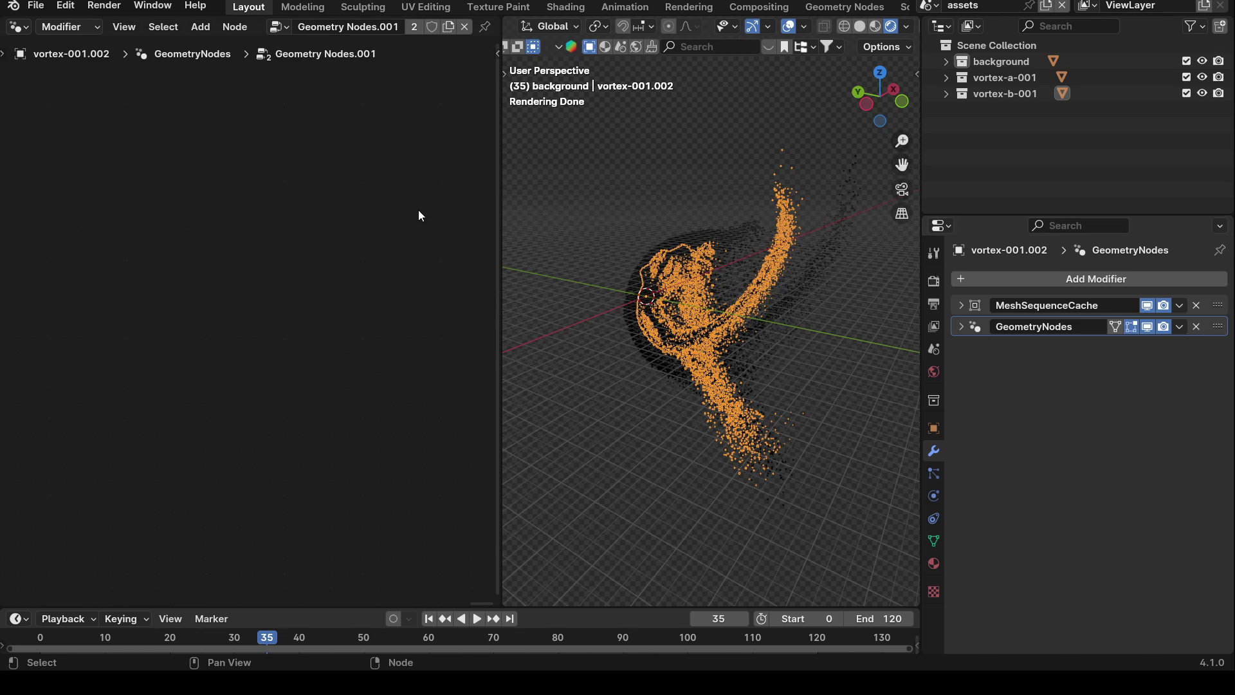
{"action": "scroll", "coordinate": [384, 279], "scroll_direction": "down", "scroll_amount": 1}
{"action": "middle_click_drag", "start_coordinate": [244, 272], "coordinate": [396, 242]}
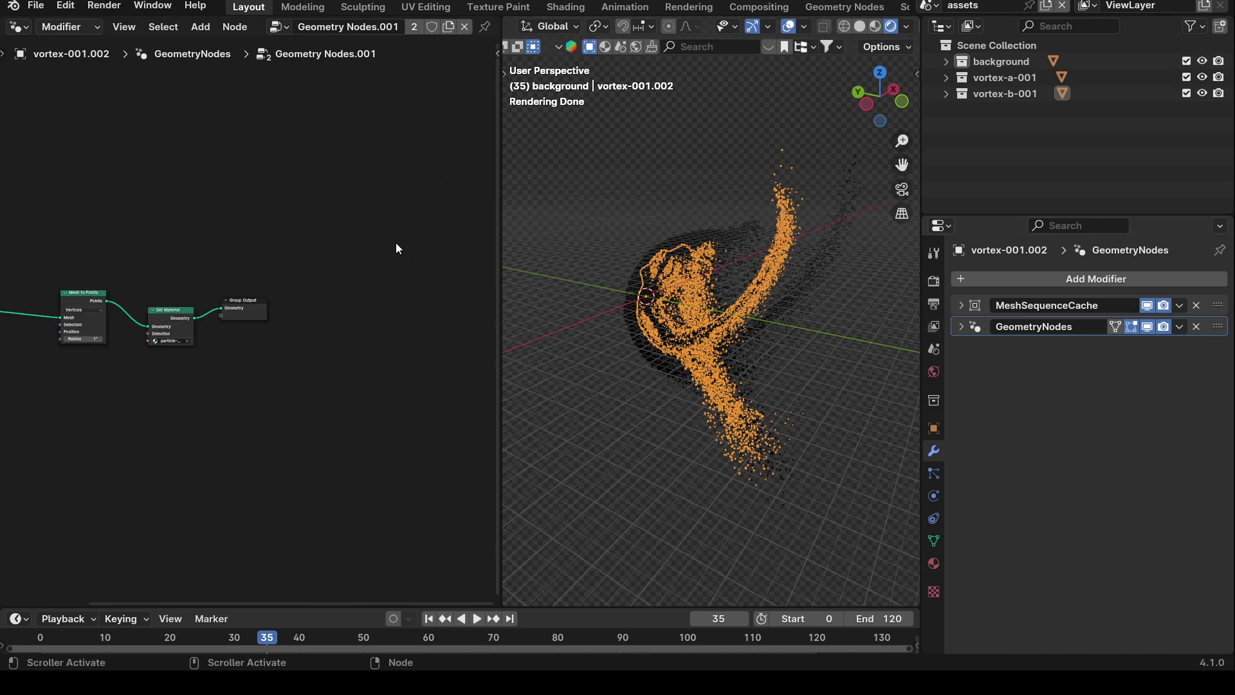
{"action": "mouse_move", "coordinate": [83, 329]}
{"action": "middle_mouse_down"}
{"action": "mouse_move", "coordinate": [204, 309]}
{"action": "mouse_move", "coordinate": [87, 326]}
{"action": "middle_mouse_up"}
{"action": "scroll", "coordinate": [228, 322], "scroll_direction": "up", "scroll_amount": 3}
{"action": "scroll", "coordinate": [260, 315], "scroll_direction": "up", "scroll_amount": 3}
{"action": "scroll", "coordinate": [166, 295], "scroll_direction": "up", "scroll_amount": 4}
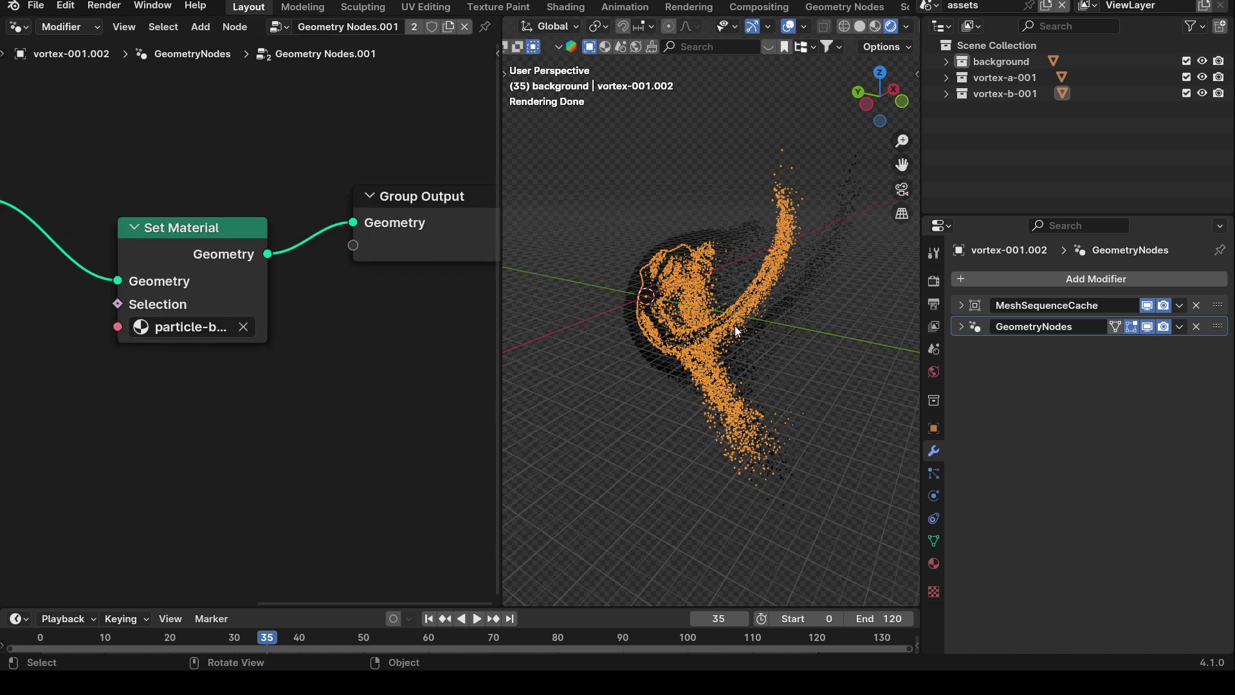
Step: Change the node editor back to a 3D Viewport and view the shot-0100 scene's vortexes, using the camera view for the render
{"action": "left_click", "coordinate": [18, 26]}
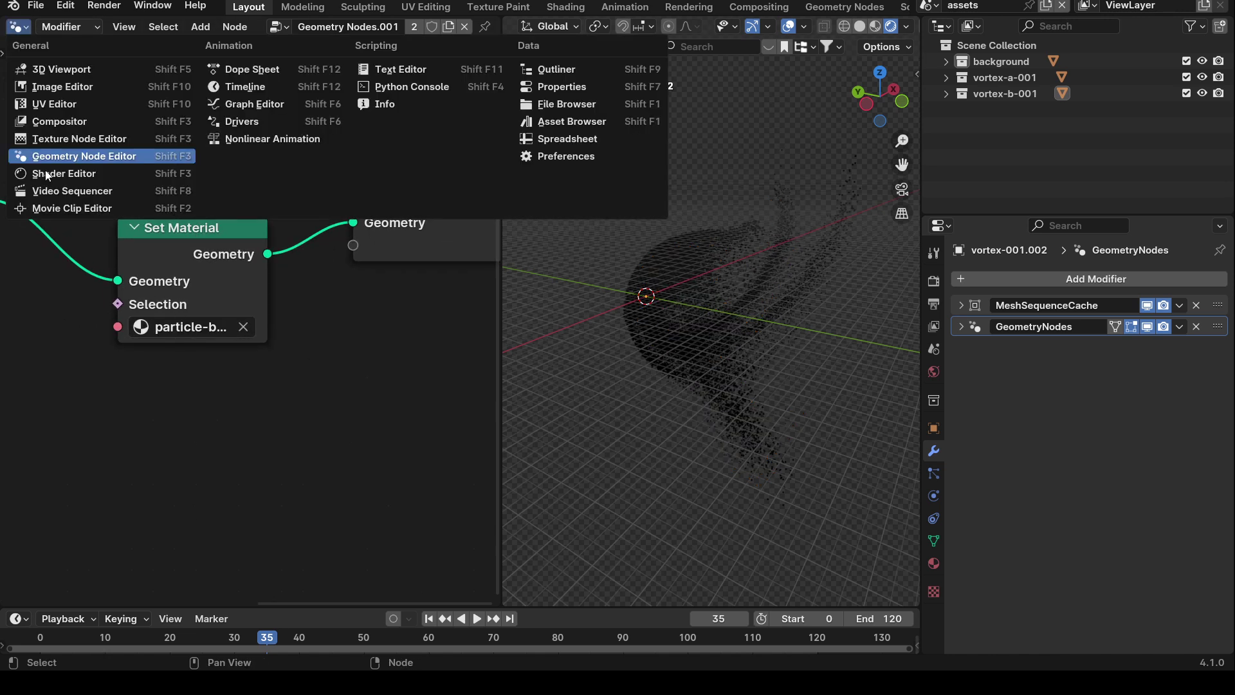
{"action": "left_click", "coordinate": [62, 69]}
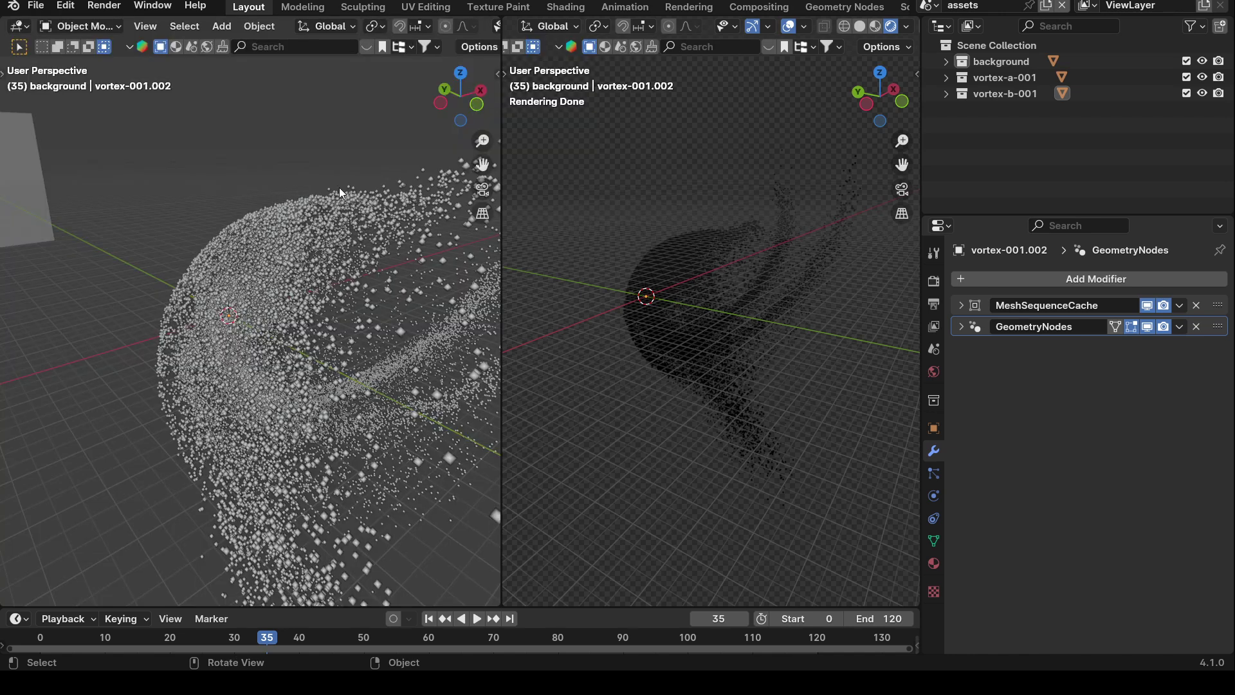
{"action": "left_click", "coordinate": [927, 6]}
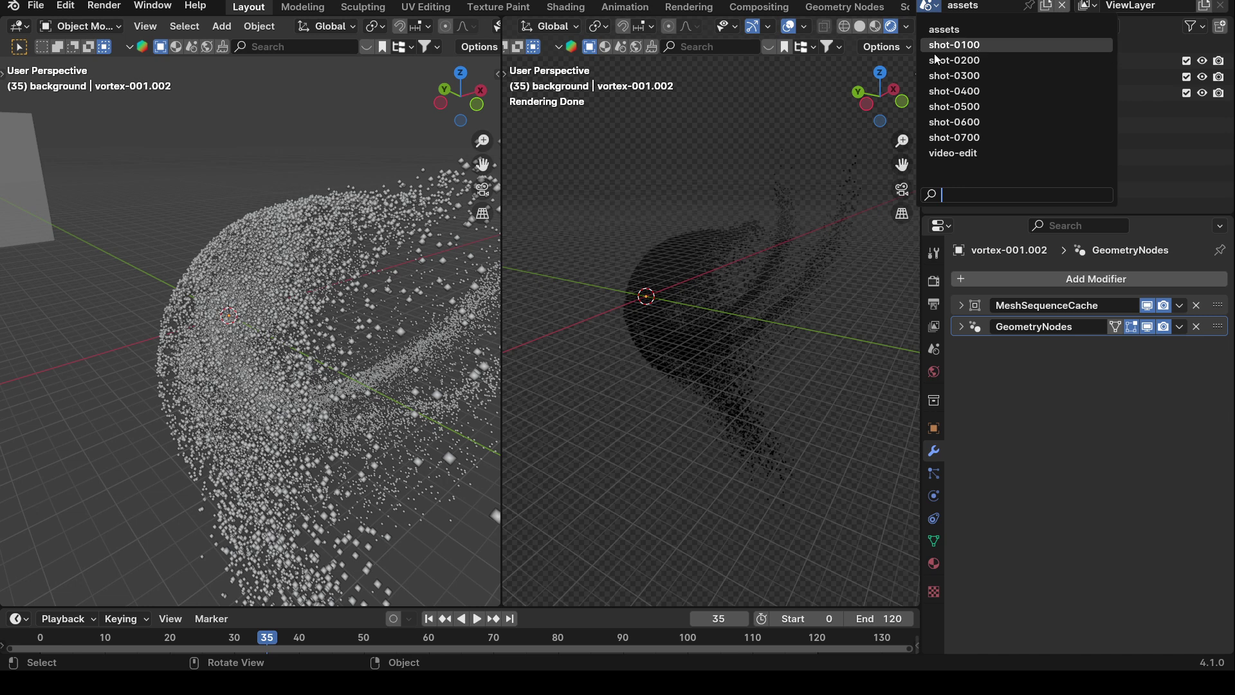
{"action": "left_click", "coordinate": [935, 51]}
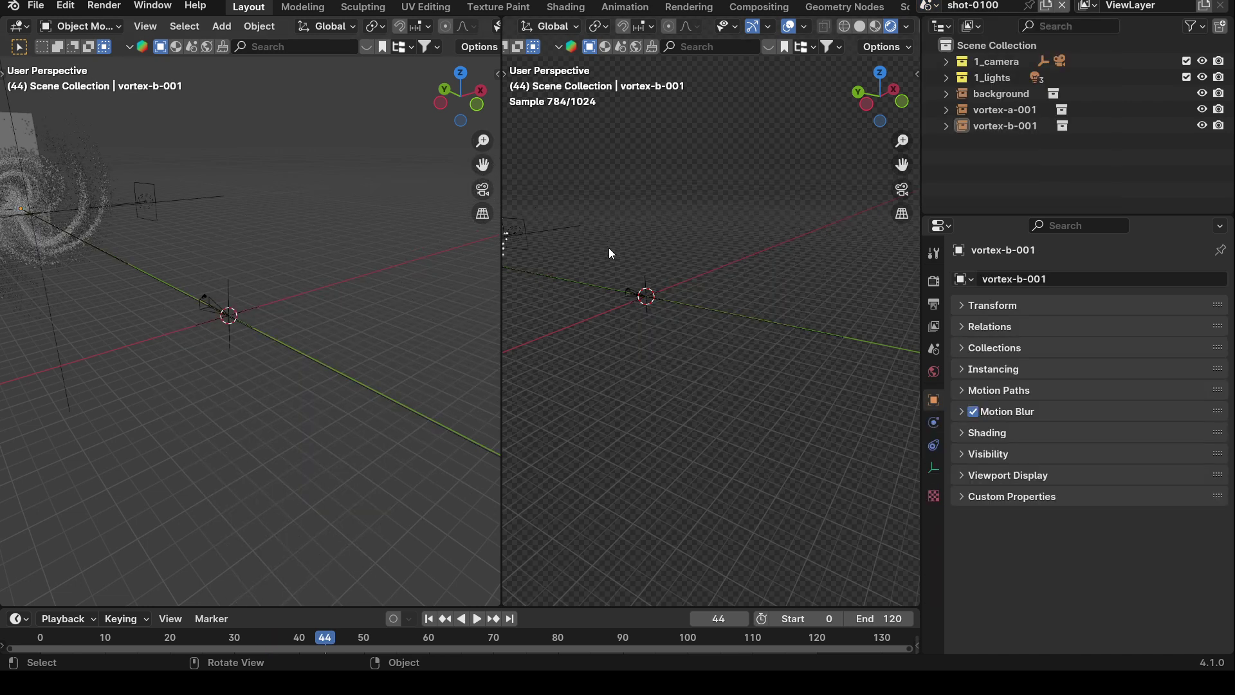
{"action": "key", "text": "KP_0"}
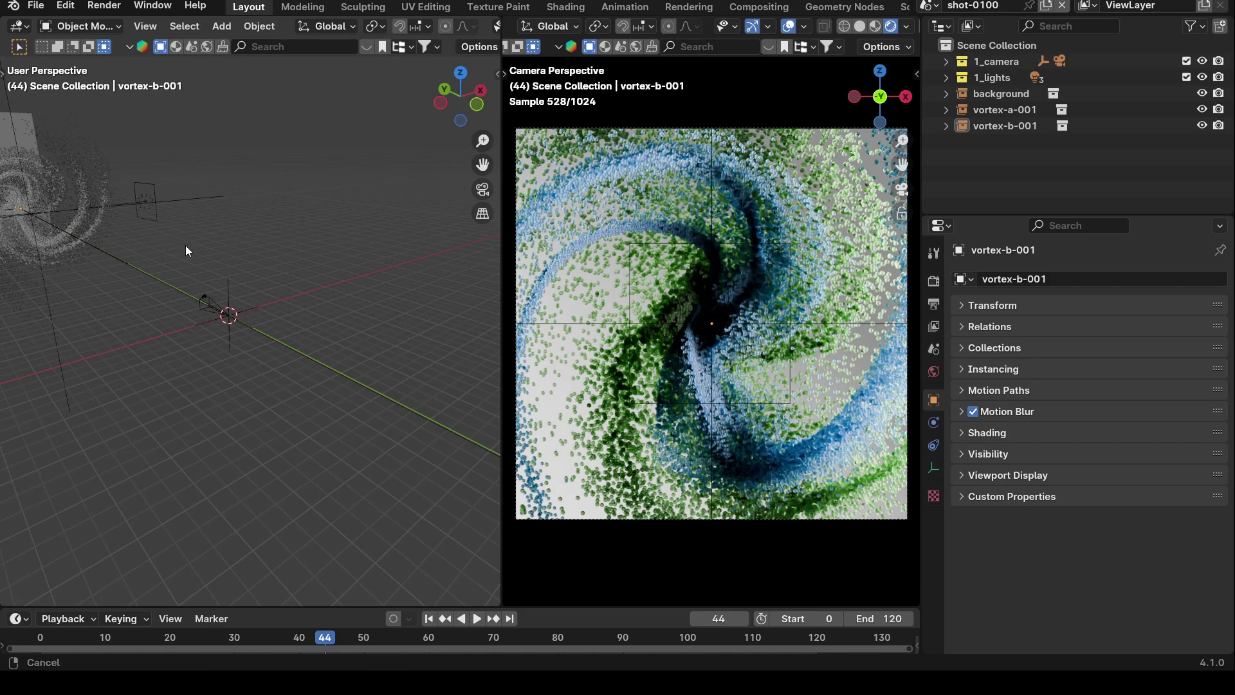
{"action": "middle_click_drag", "start_coordinate": [186, 245], "coordinate": [284, 296]}
{"action": "middle_click_drag", "start_coordinate": [218, 272], "coordinate": [328, 297]}
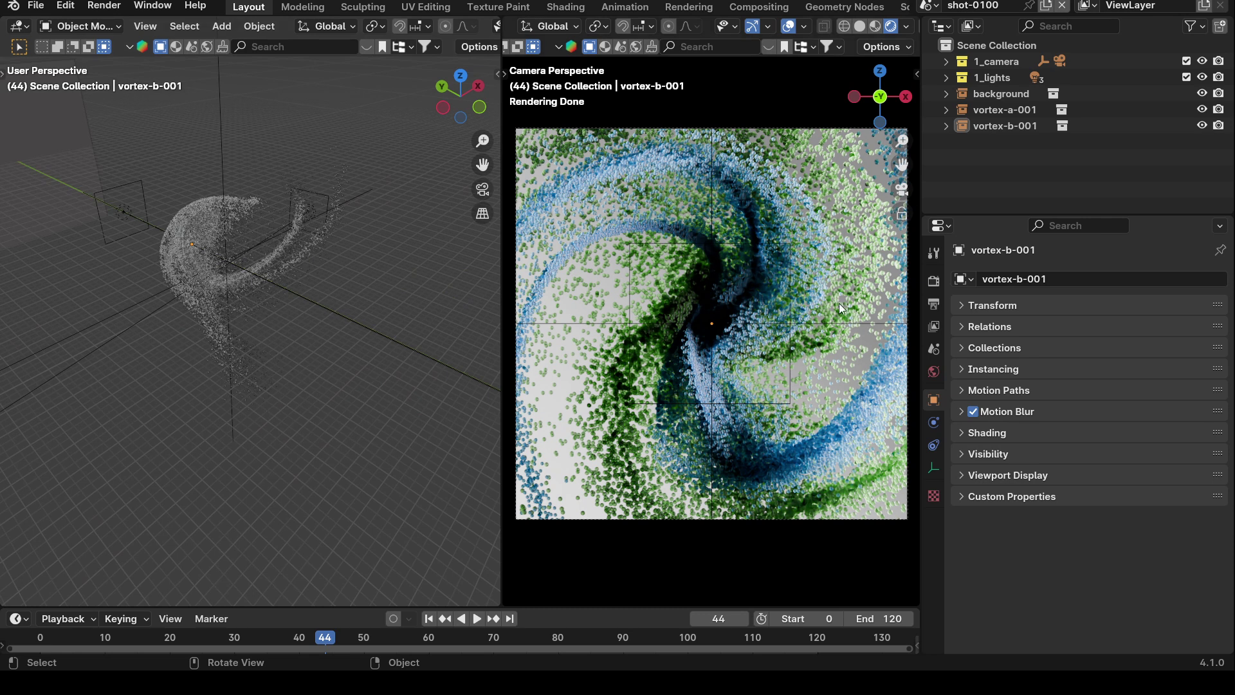
Step: Hide the Area and Area.001 lights of the 1_lights collection in the shot-0100 scene
{"action": "left_click", "coordinate": [946, 78]}
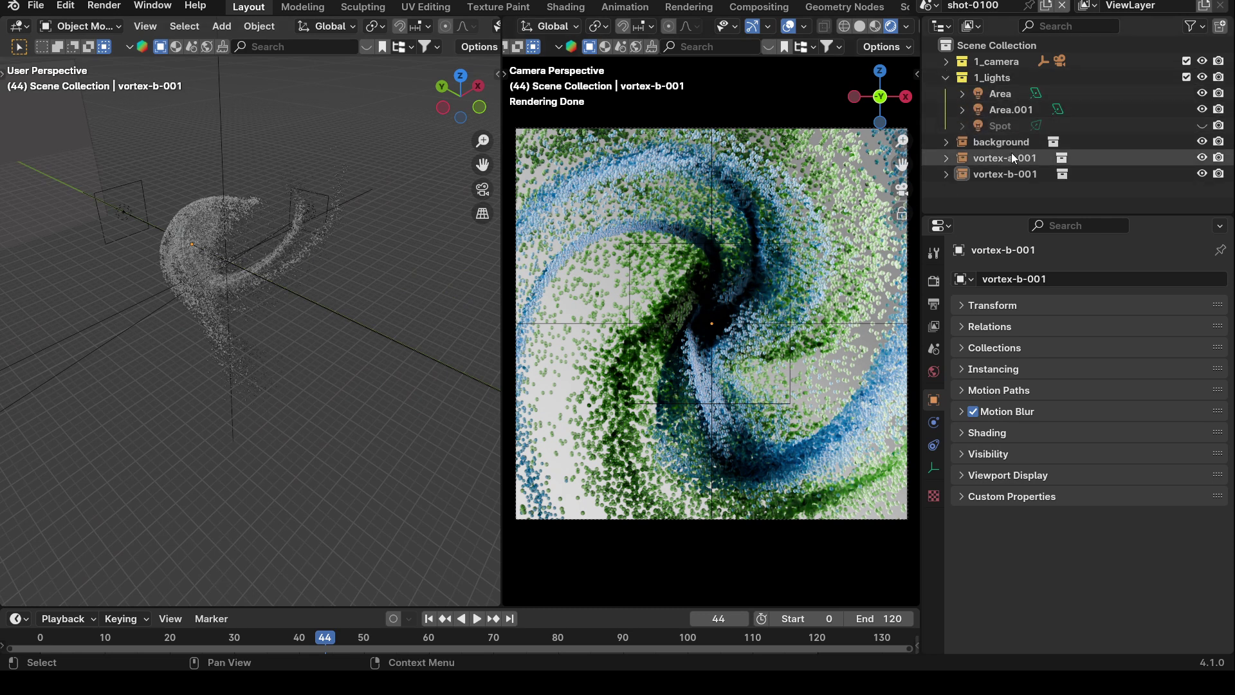
{"action": "left_click", "coordinate": [1202, 110]}
{"action": "left_click", "coordinate": [1203, 94]}
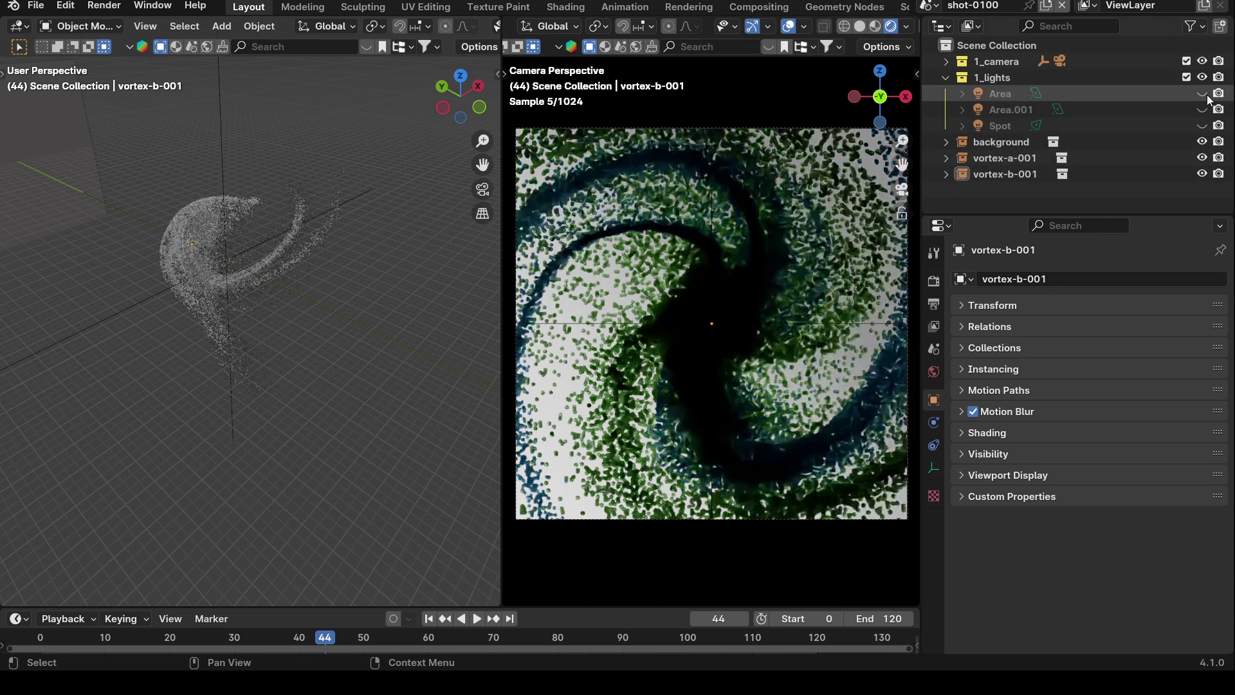
Step: Select the background plane, toggle its visibility off and on, and hide vortex-a-001 and vortex-b-001 to isolate it
{"action": "middle_click_drag", "start_coordinate": [429, 287], "coordinate": [154, 220]}
{"action": "left_click", "coordinate": [153, 220]}
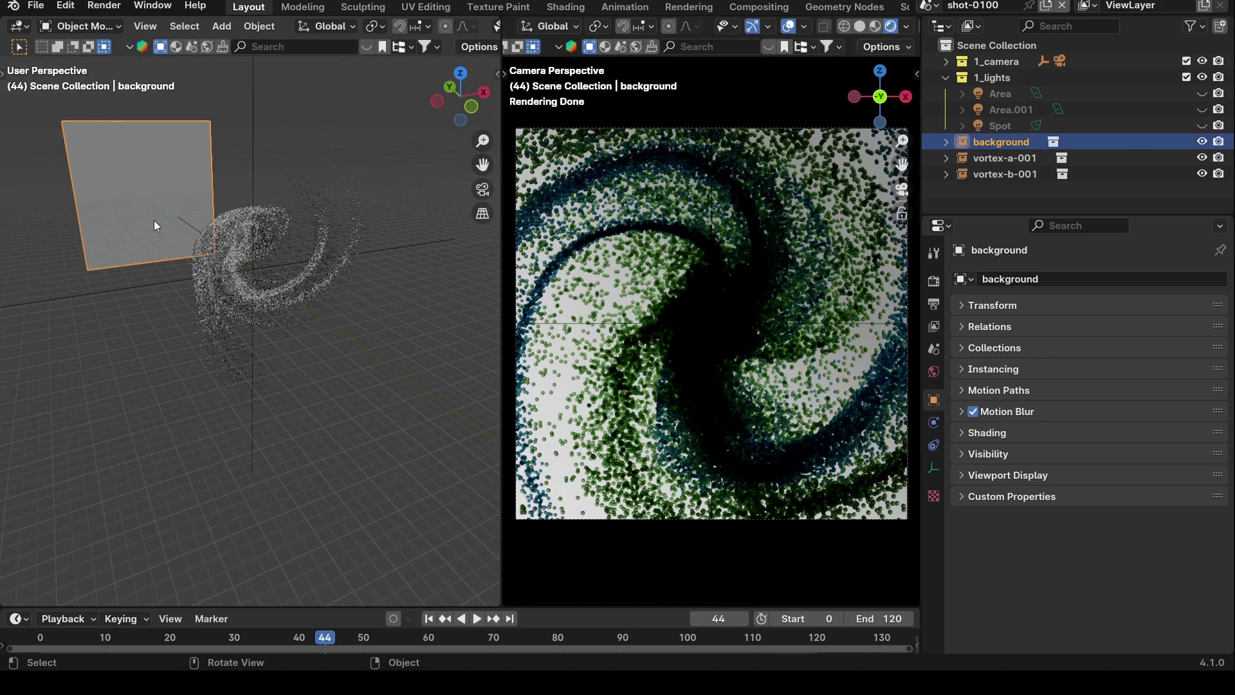
{"action": "left_click", "coordinate": [945, 77]}
{"action": "left_click", "coordinate": [1202, 94]}
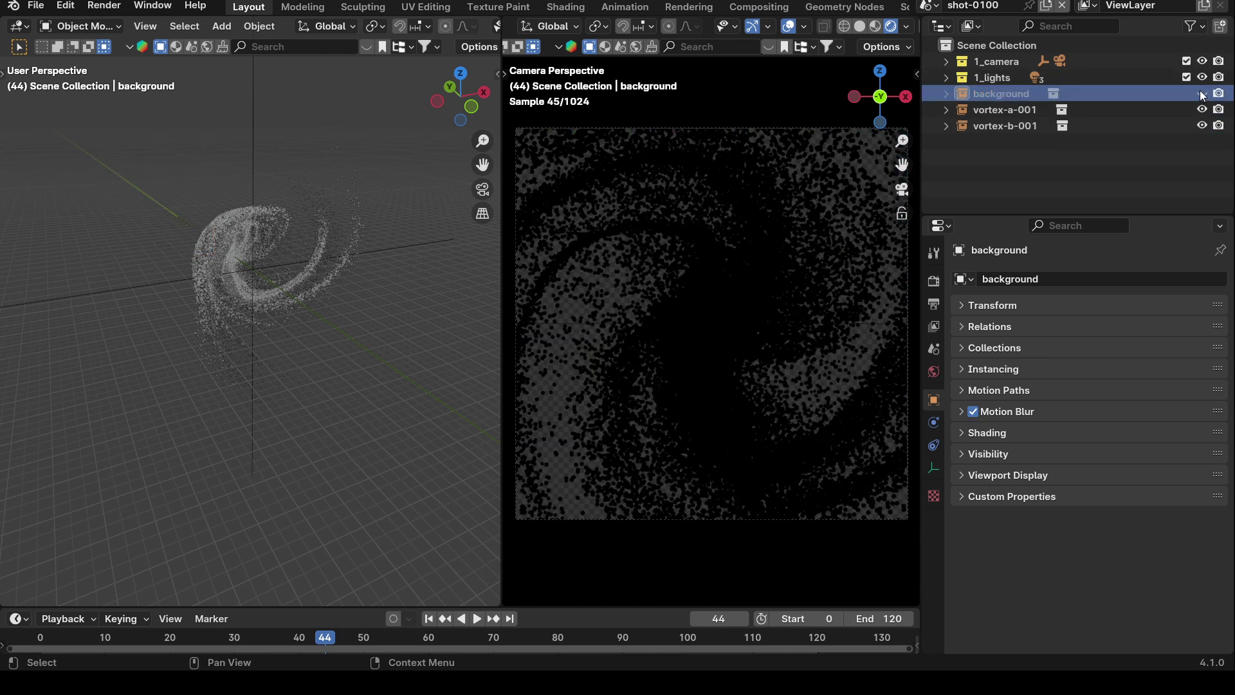
{"action": "left_click", "coordinate": [1202, 93]}
{"action": "left_click", "coordinate": [1202, 109]}
{"action": "left_click", "coordinate": [1202, 125]}
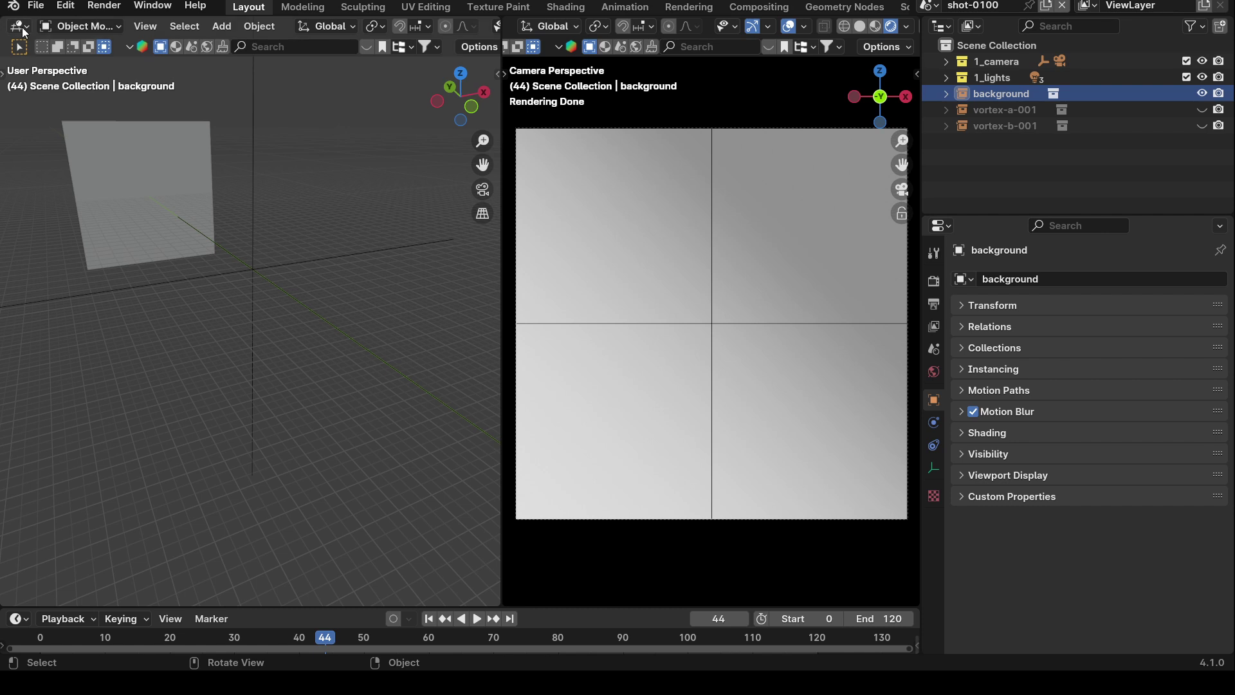
Step: Change the free 3D Viewport to a Shader Editor and load the material nodes of the background plane from the assets scene
{"action": "left_click", "coordinate": [20, 27]}
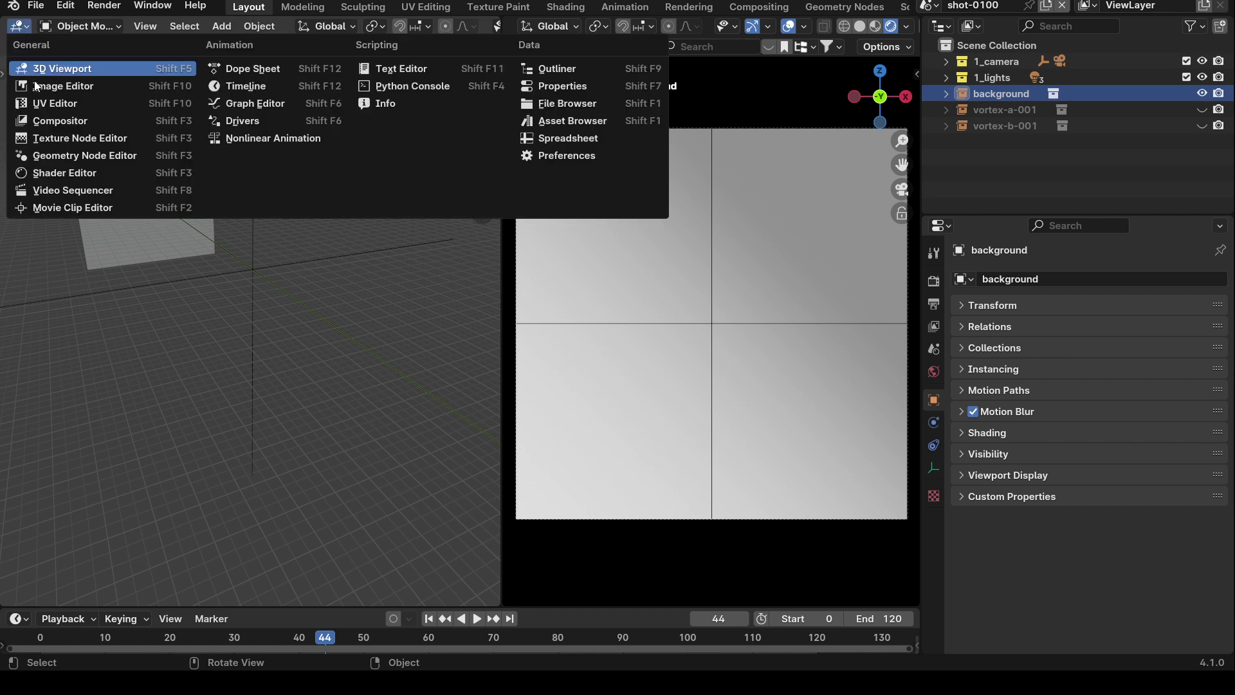
{"action": "left_click", "coordinate": [34, 172]}
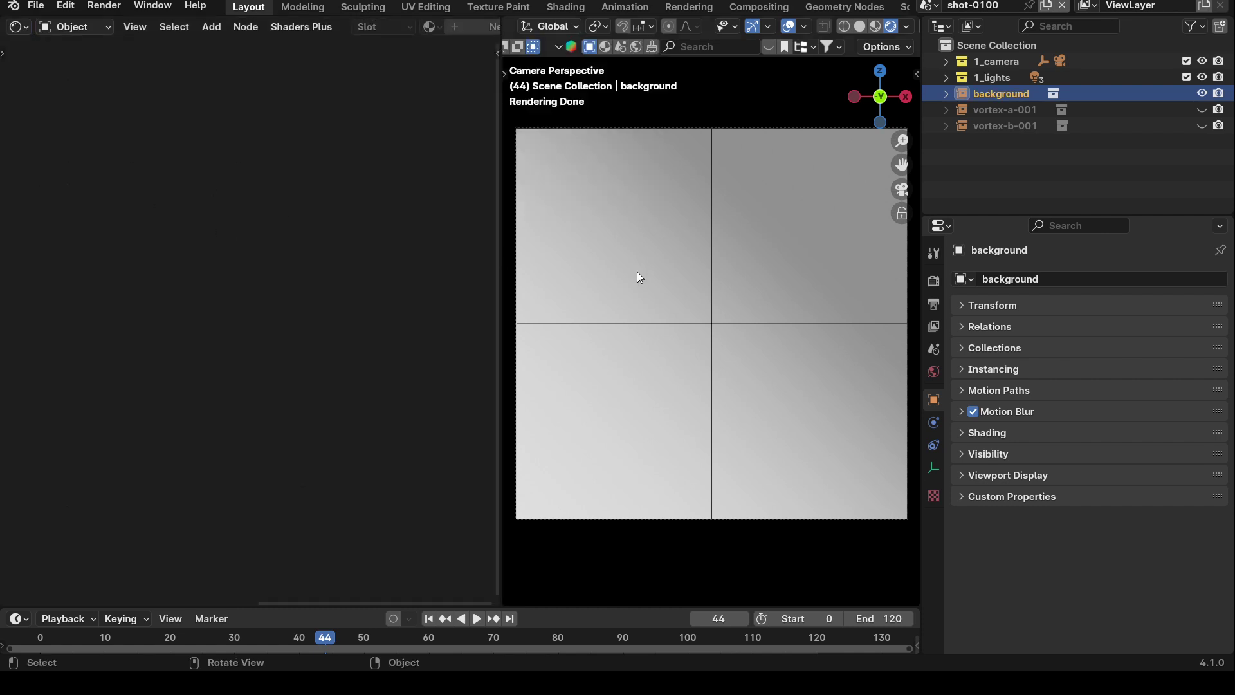
{"action": "left_click", "coordinate": [927, 8]}
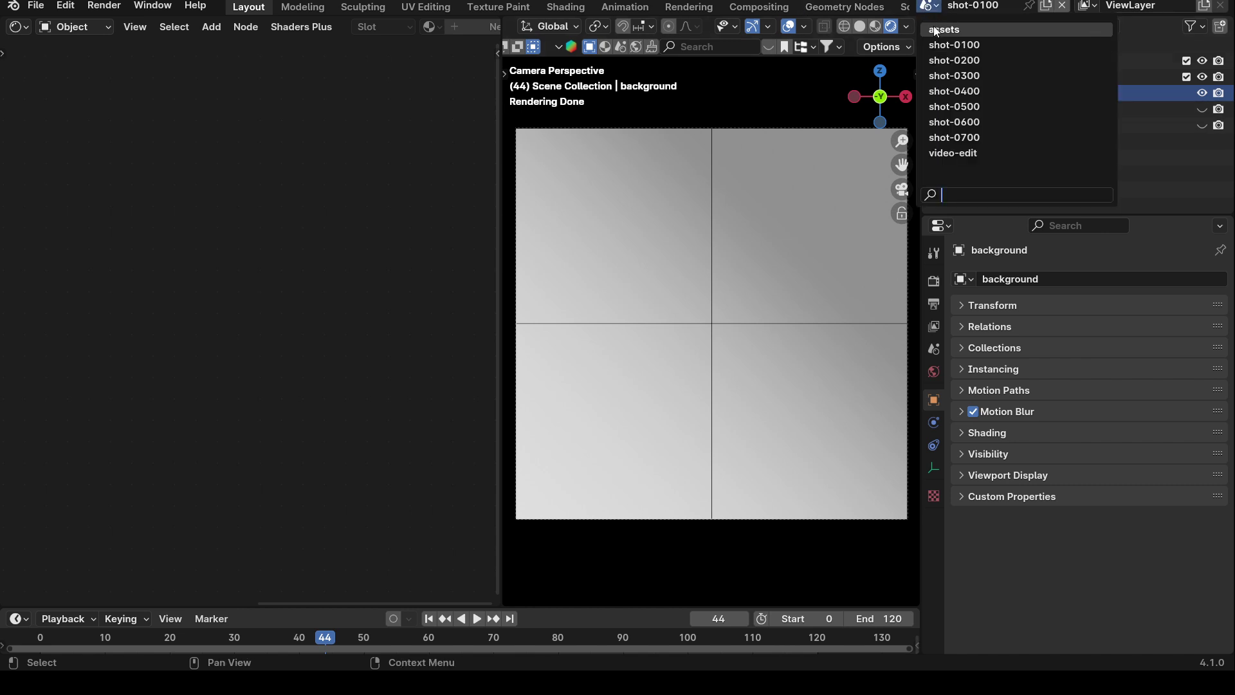
{"action": "left_click", "coordinate": [945, 30]}
{"action": "middle_click_drag", "start_coordinate": [701, 327], "coordinate": [738, 358]}
{"action": "left_click", "coordinate": [588, 236]}
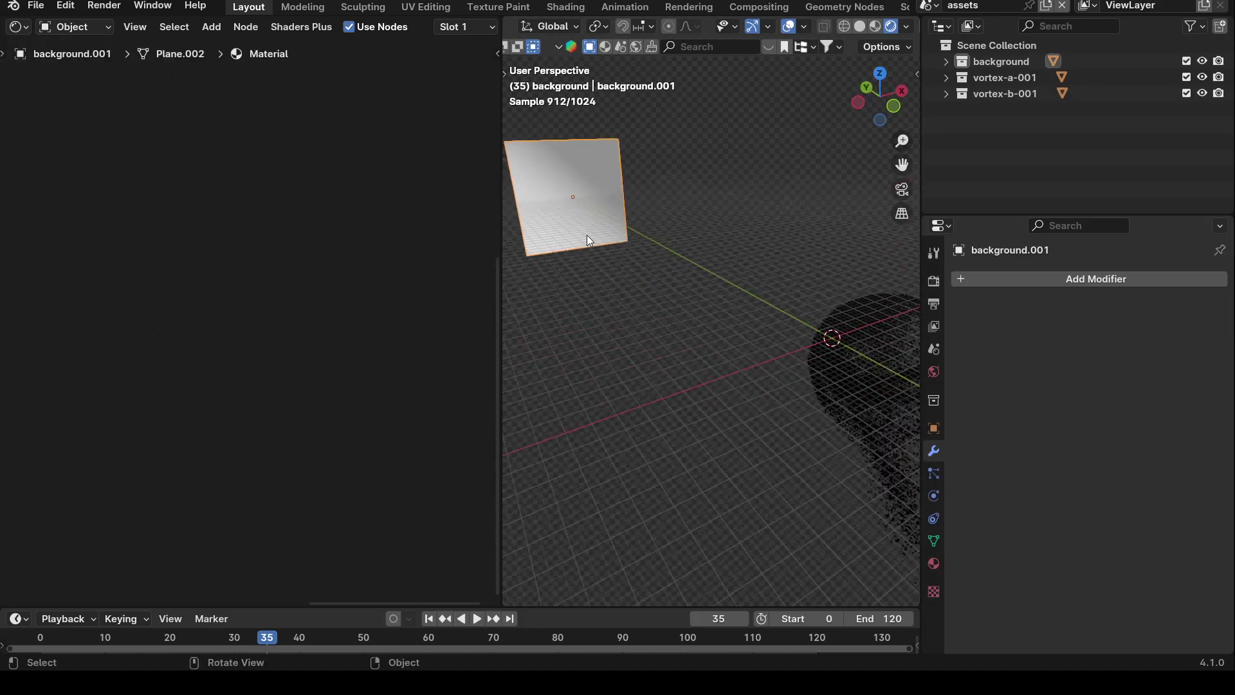
{"action": "key", "text": "KP_Decimal"}
{"action": "key", "text": "Home"}
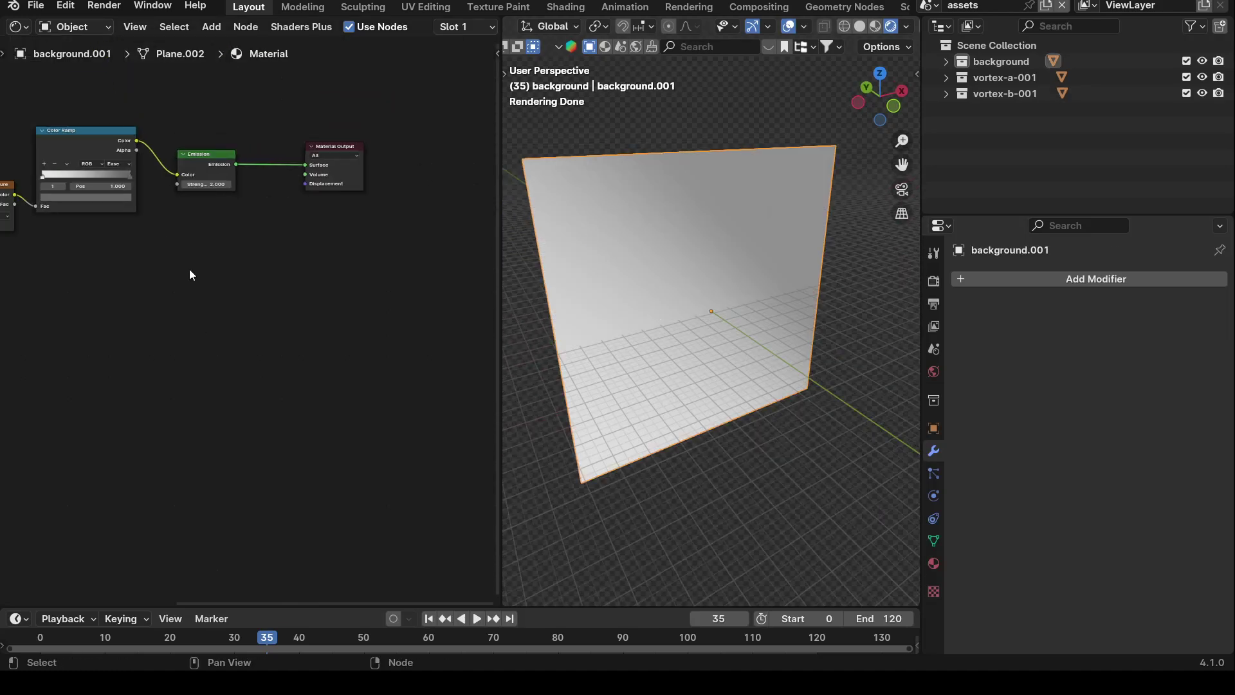
Step: Examine the background material's Mapping and Gradient Texture nodes, focusing on the Z rotation in Mapping
{"action": "middle_click_drag", "start_coordinate": [189, 276], "coordinate": [234, 341]}
{"action": "scroll", "coordinate": [213, 367], "scroll_direction": "up", "scroll_amount": 2}
{"action": "middle_click_drag", "start_coordinate": [193, 391], "coordinate": [284, 381]}
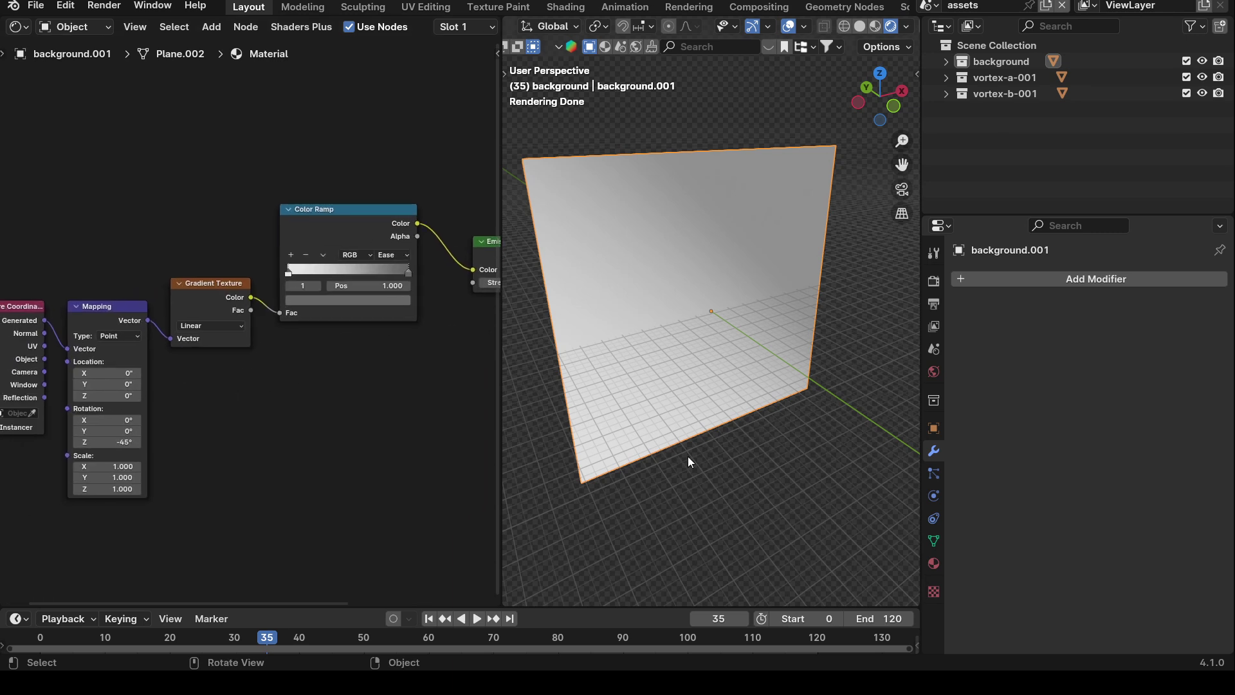
{"action": "middle_click_drag", "start_coordinate": [689, 457], "coordinate": [632, 139]}
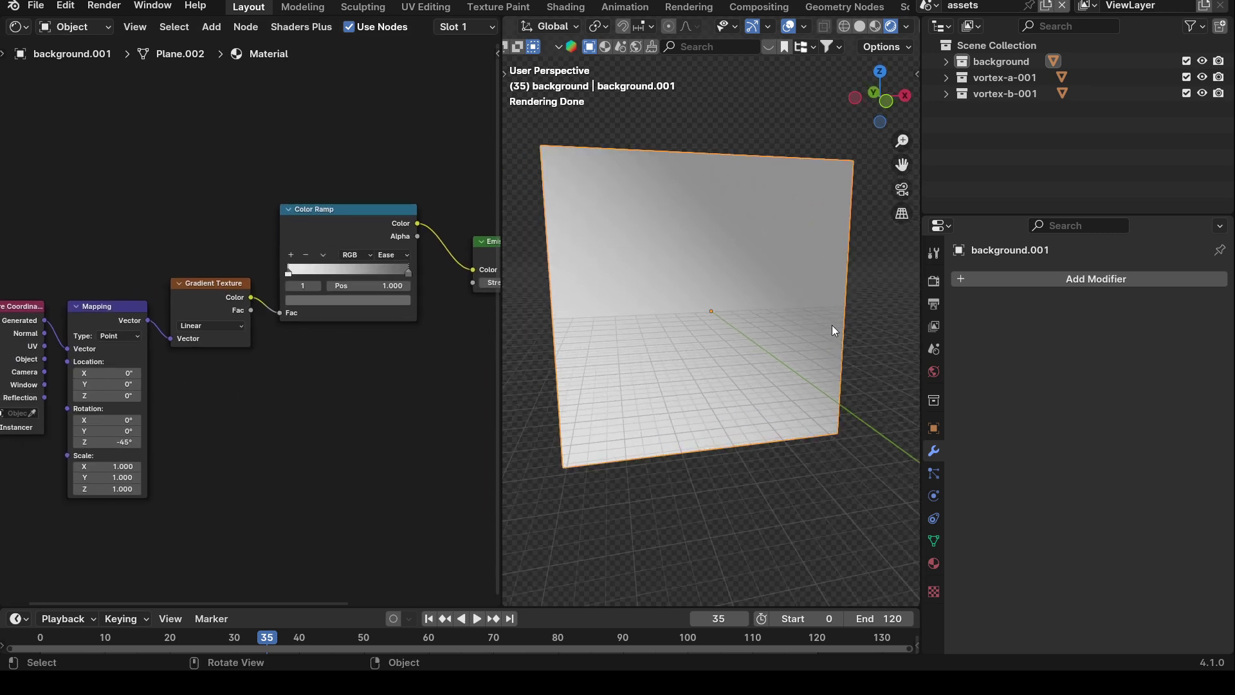
{"action": "scroll", "coordinate": [256, 315], "scroll_direction": "up", "scroll_amount": 3}
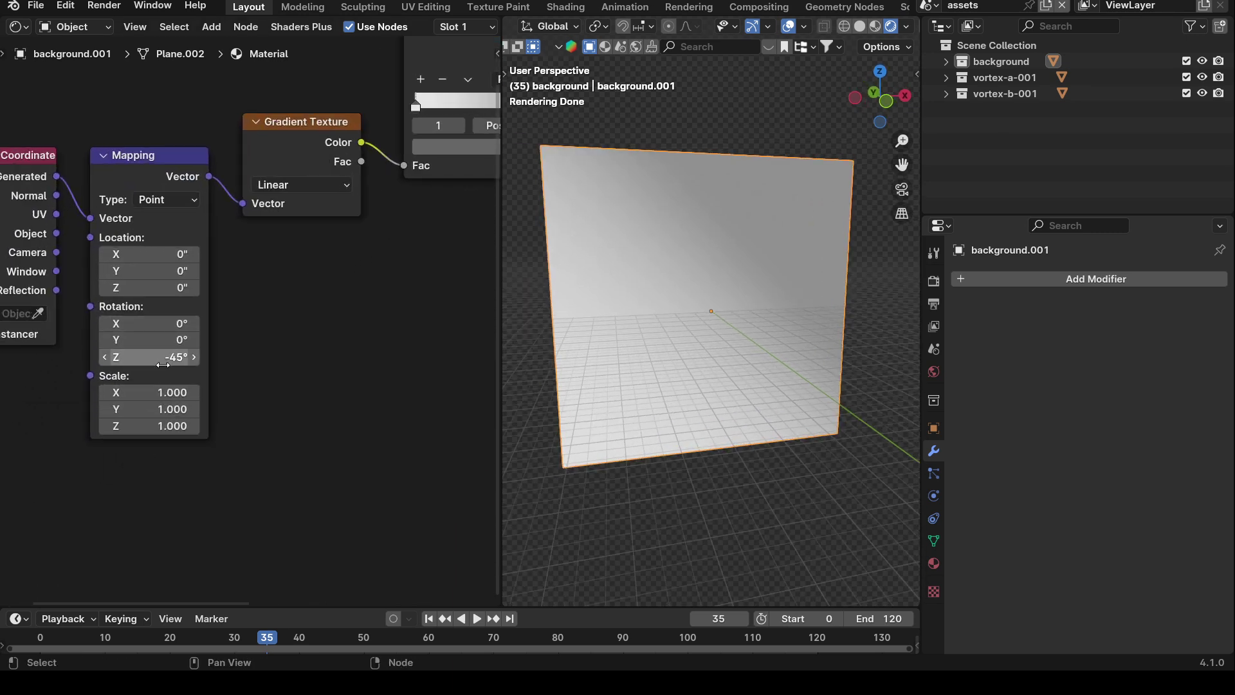
Step: Examine the background material's Color Ramp, including the color values of its first stop
{"action": "middle_click_drag", "start_coordinate": [342, 271], "coordinate": [122, 438]}
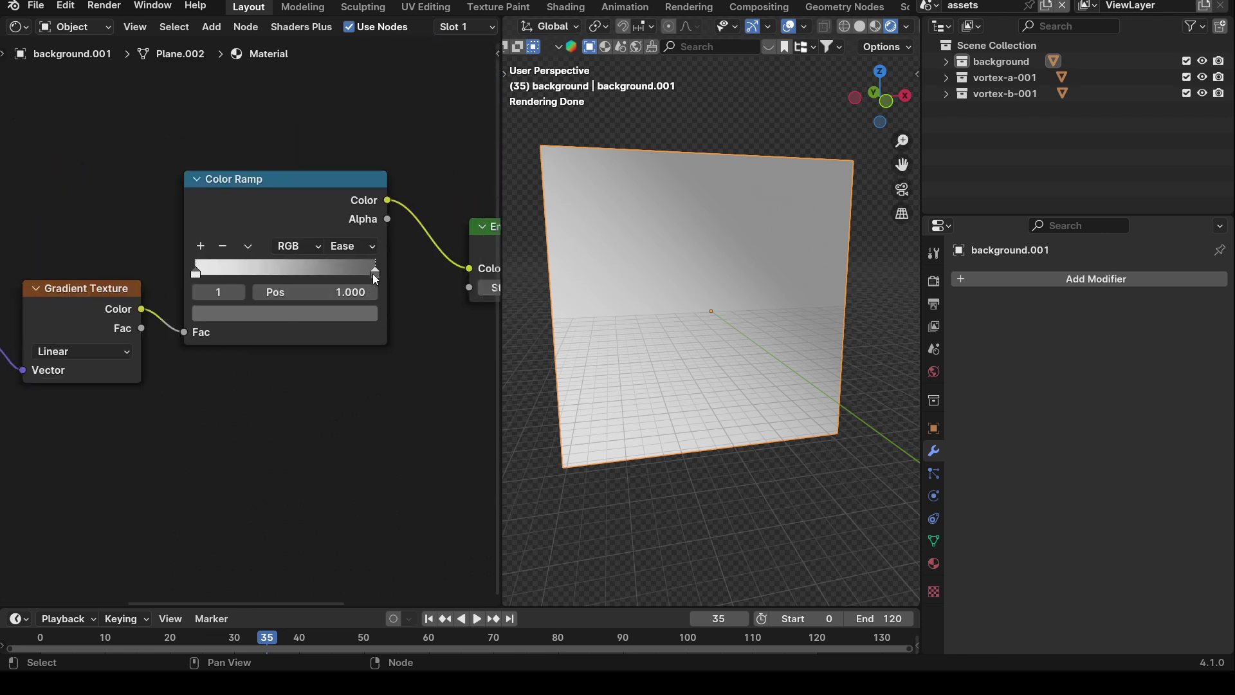
{"action": "middle_click_drag", "start_coordinate": [277, 344], "coordinate": [250, 347]}
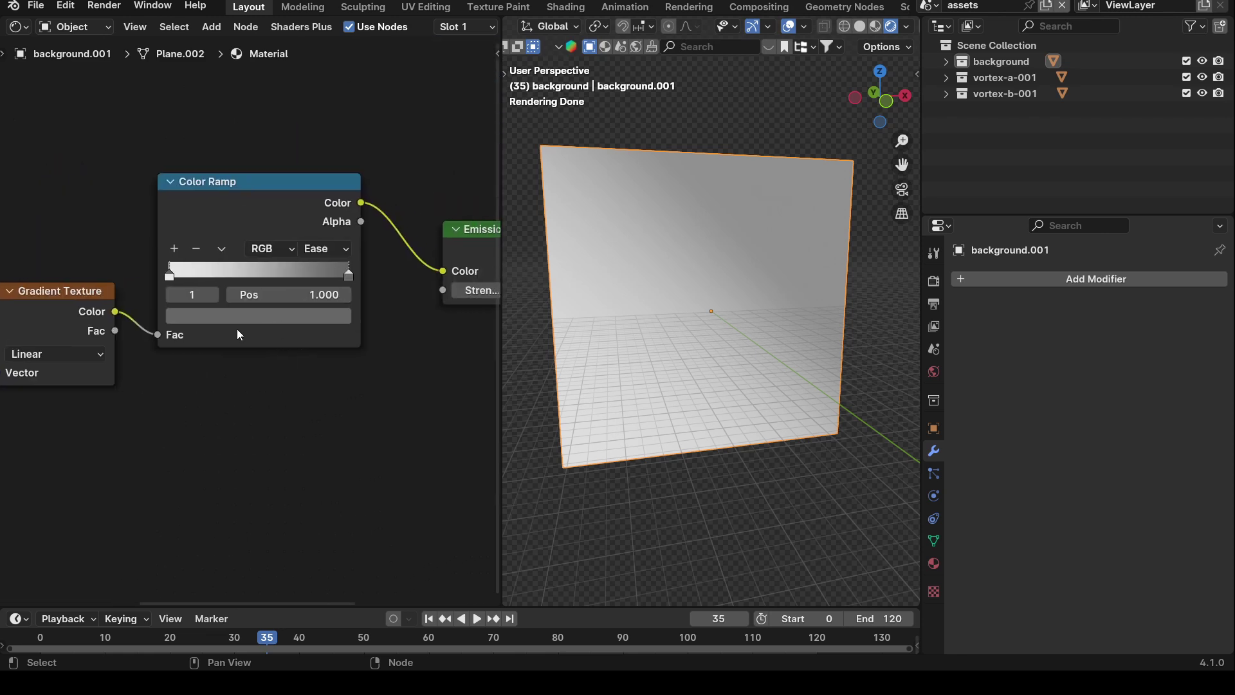
{"action": "left_click", "coordinate": [169, 276]}
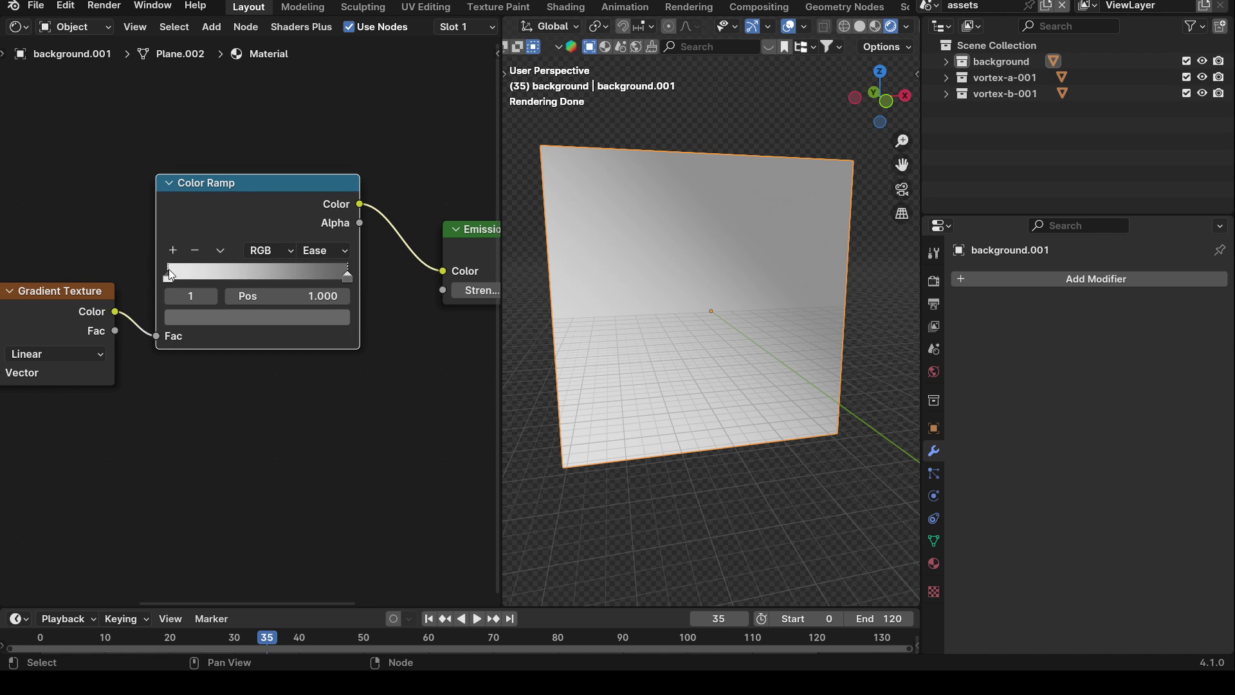
{"action": "left_click", "coordinate": [246, 319]}
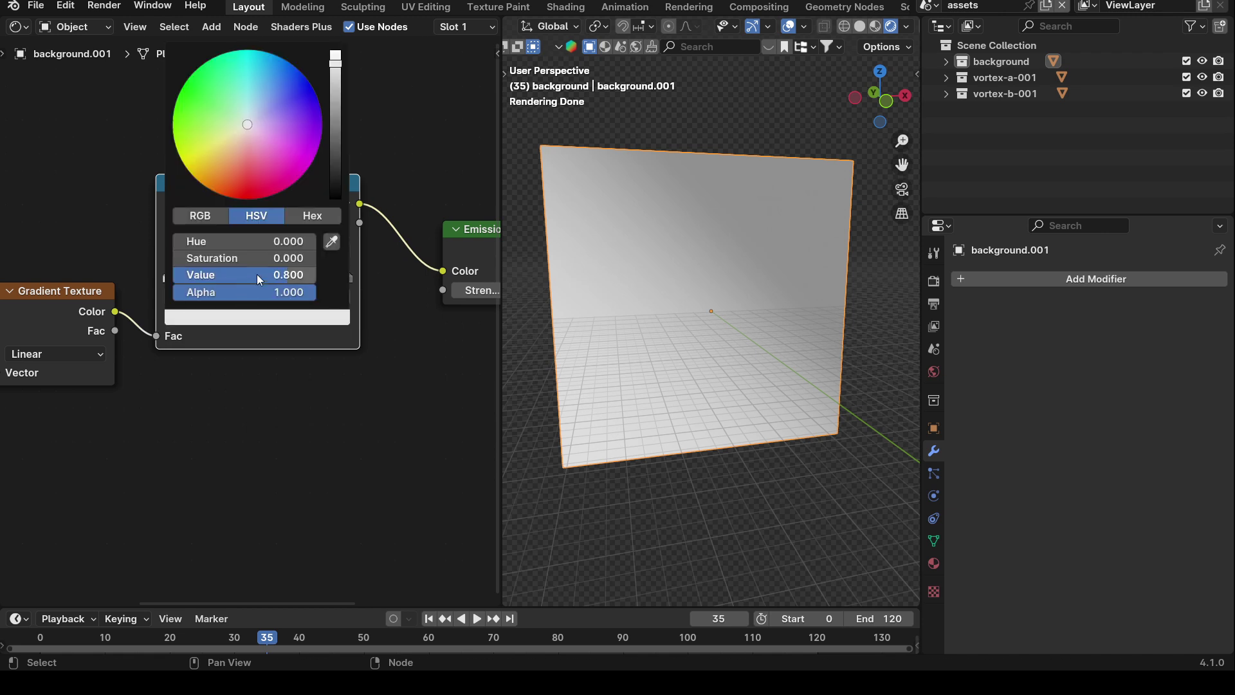
Step: Try an Emission strength of 1 on the background material and restore it to 2
{"action": "scroll", "coordinate": [267, 441], "scroll_direction": "right", "scroll_amount": 10}
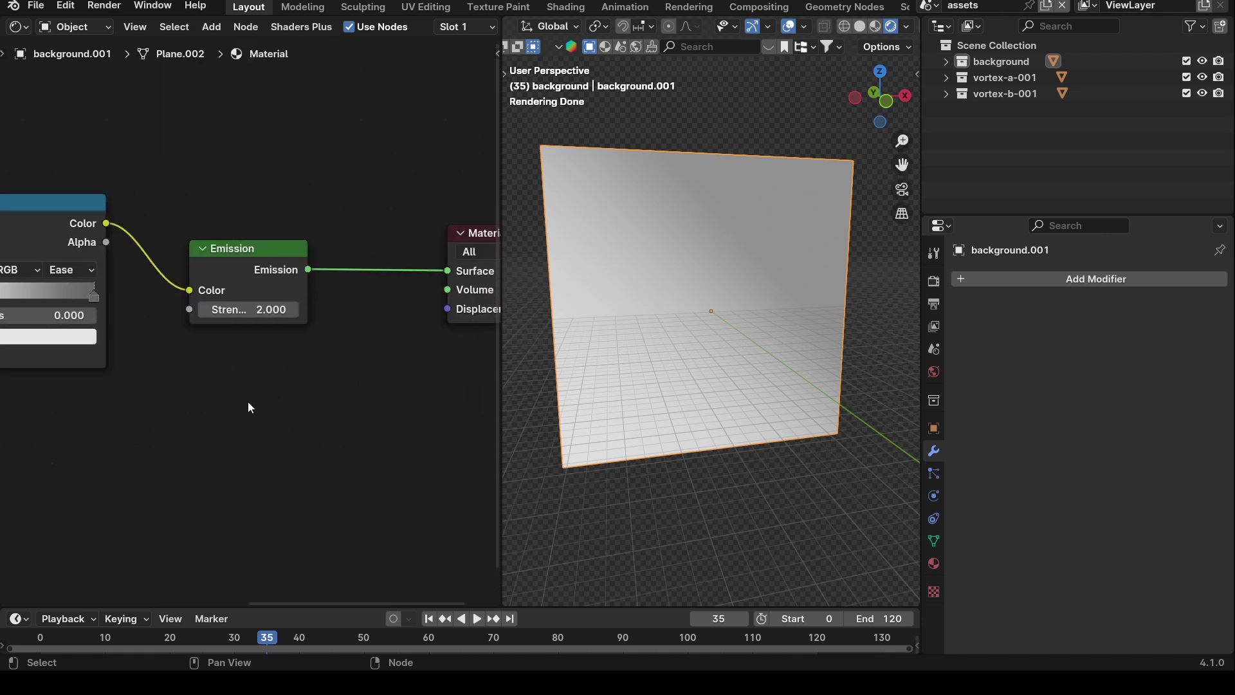
{"action": "left_click", "coordinate": [227, 313]}
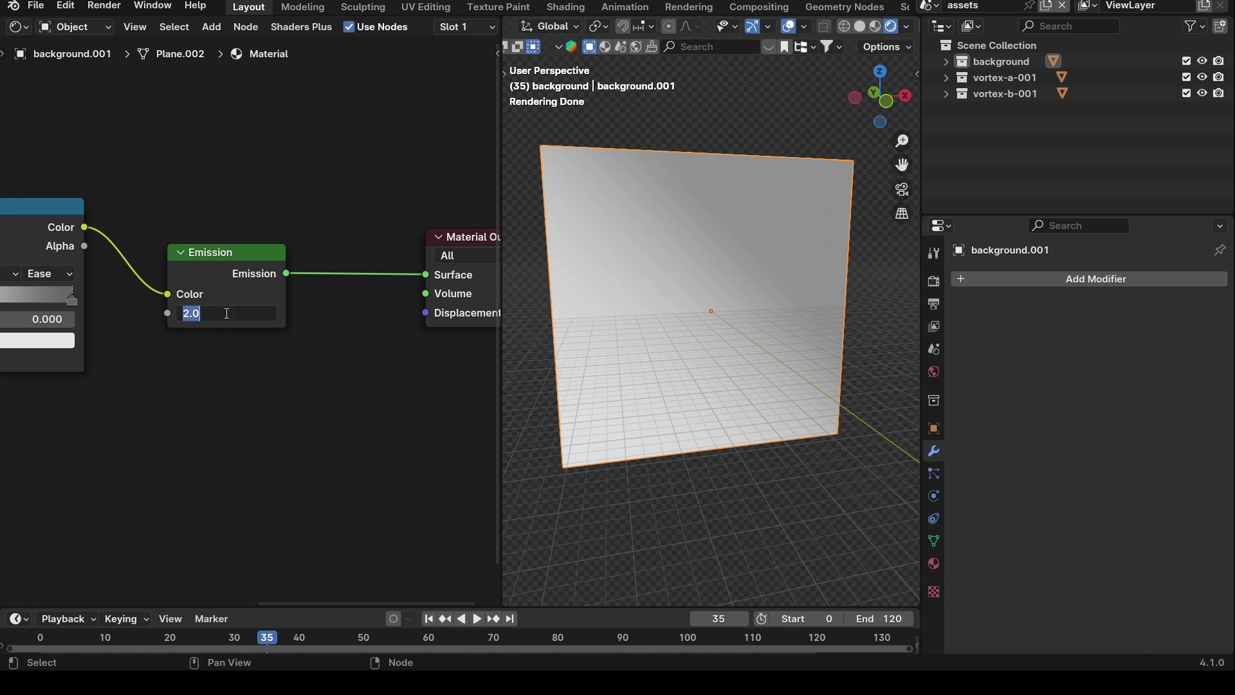
{"action": "type", "text": "1"}
{"action": "key", "text": "Return"}
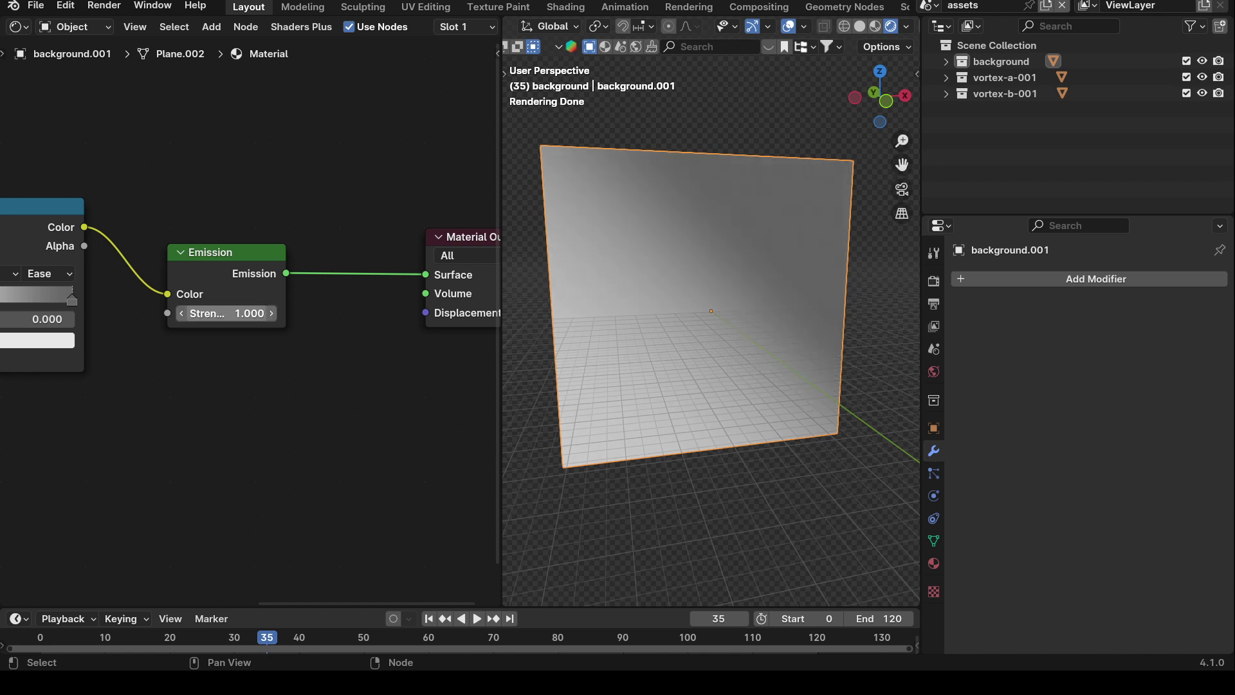
{"action": "left_click", "coordinate": [226, 314]}
{"action": "type", "text": "2"}
{"action": "key", "text": "Return"}
{"action": "scroll", "coordinate": [259, 381], "scroll_direction": "down", "scroll_amount": 3}
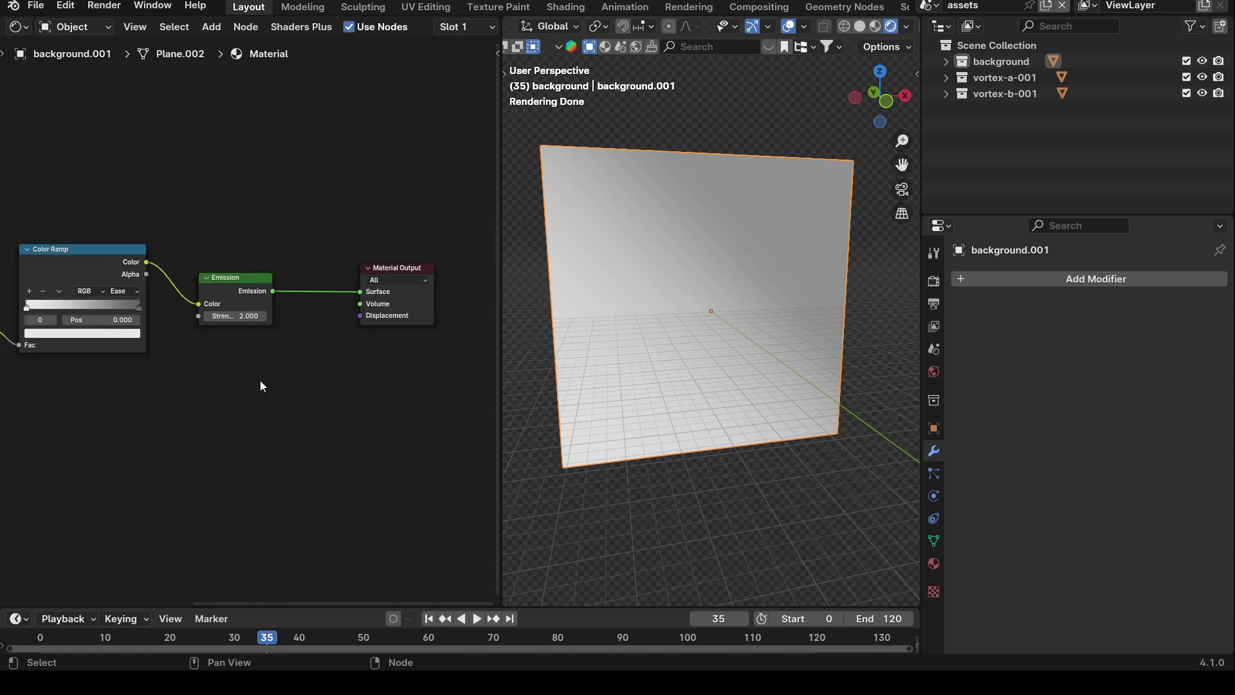
{"action": "middle_click_drag", "start_coordinate": [80, 457], "coordinate": [182, 451]}
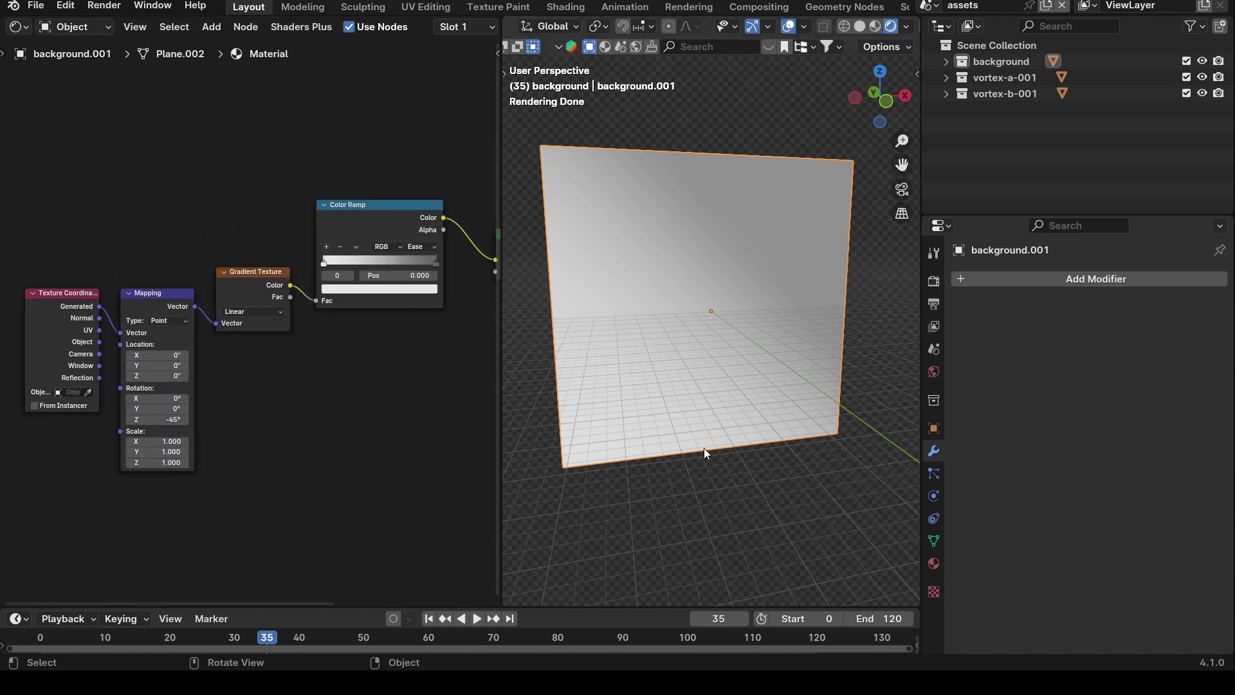
Step: Return to the shot-0100 scene in camera view and make vortex-a-001 and vortex-b-001 visible
{"action": "left_click", "coordinate": [932, 6]}
{"action": "key", "text": "Return"}
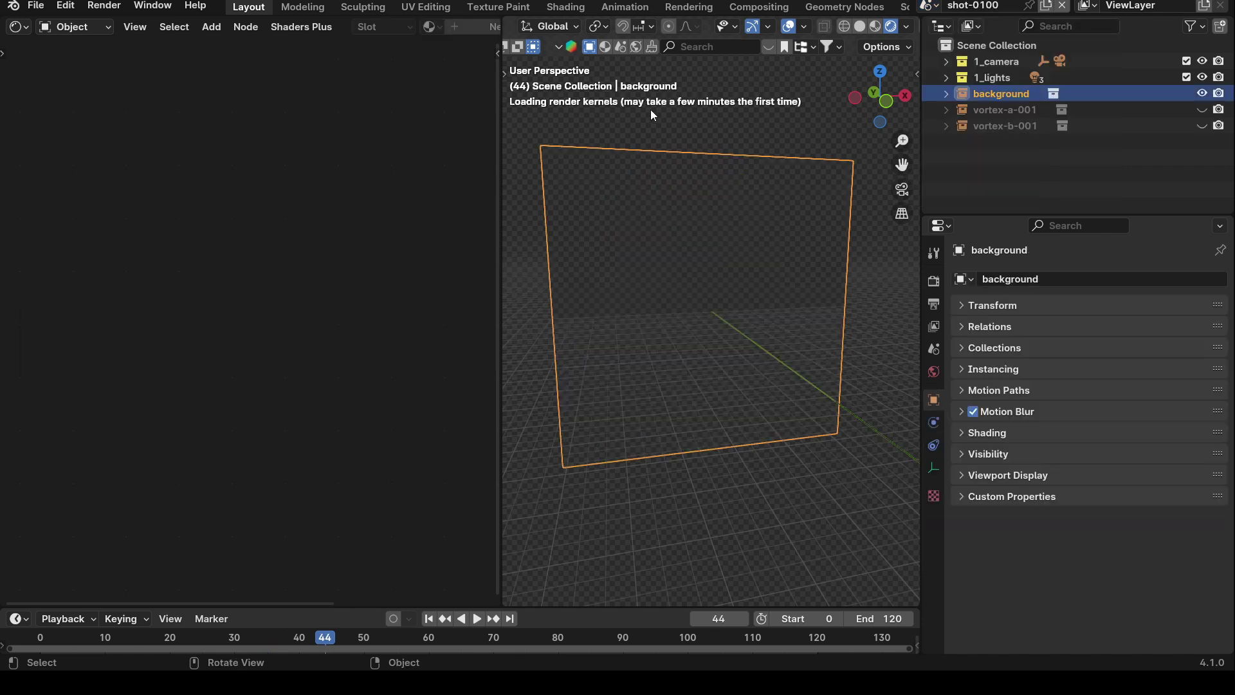
{"action": "key", "text": "KP_0"}
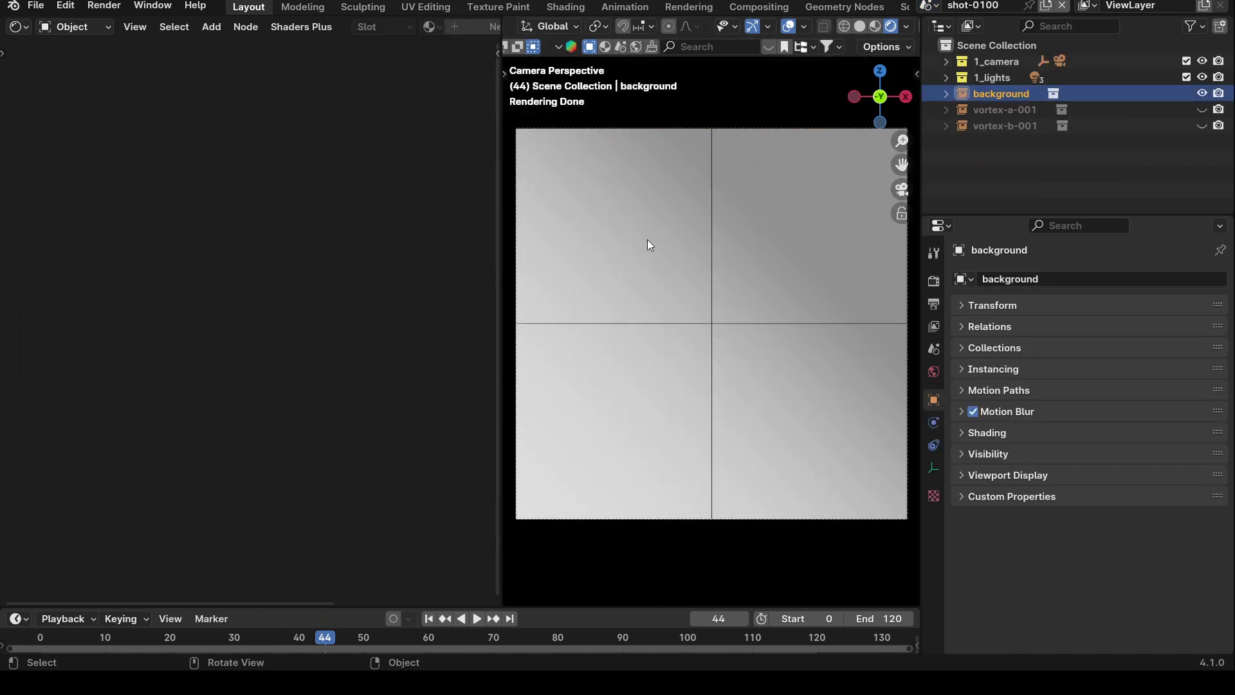
{"action": "left_click", "coordinate": [1201, 110]}
{"action": "left_click", "coordinate": [1202, 125]}
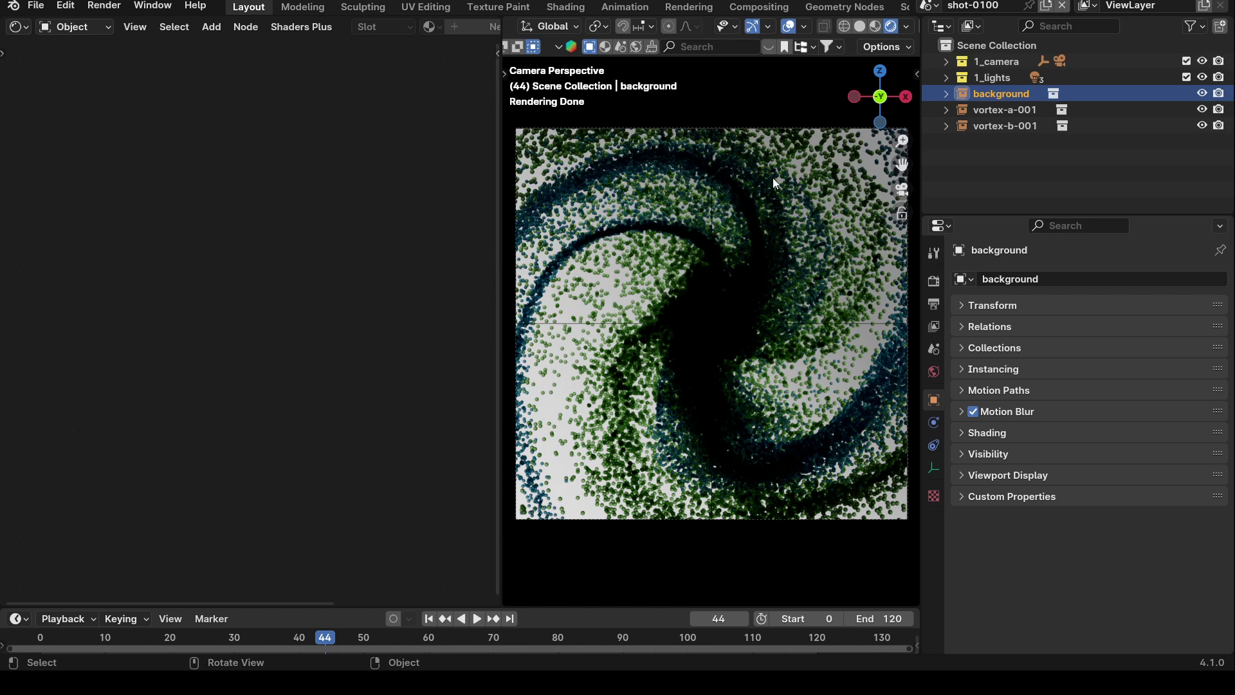
Step: Show the Area light in the 1_lights collection and change the Shader Editor back to a 3D Viewport
{"action": "left_click", "coordinate": [946, 77]}
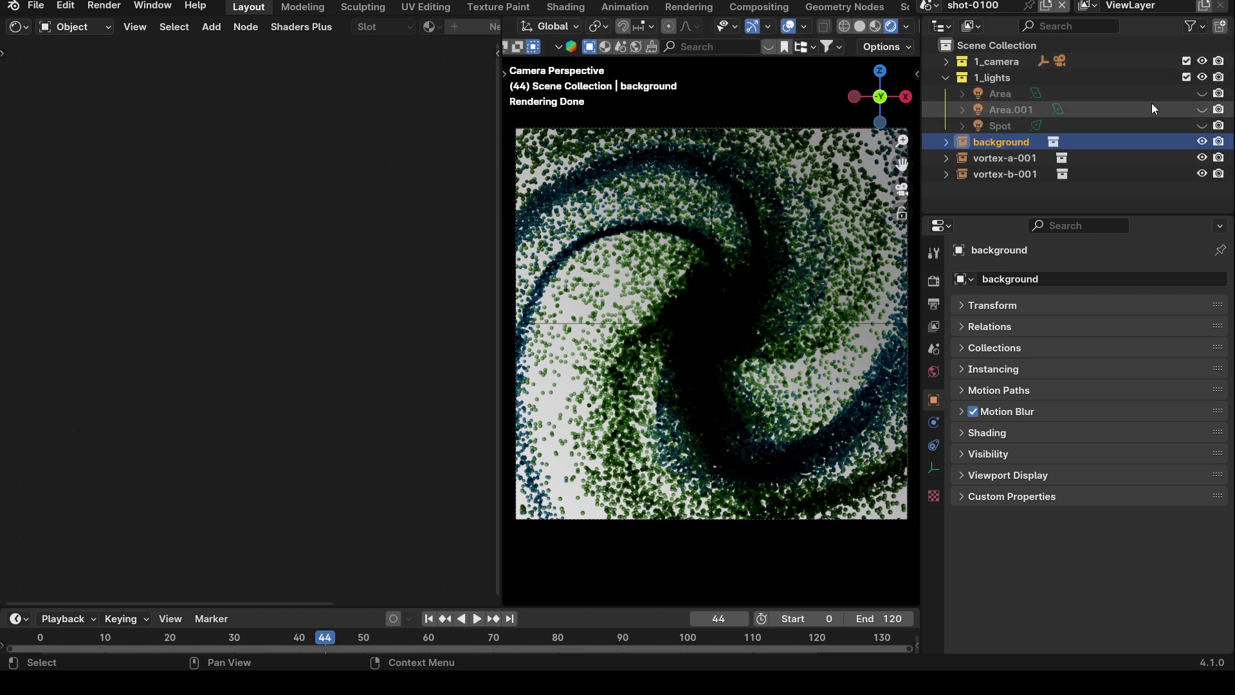
{"action": "left_click", "coordinate": [1202, 94]}
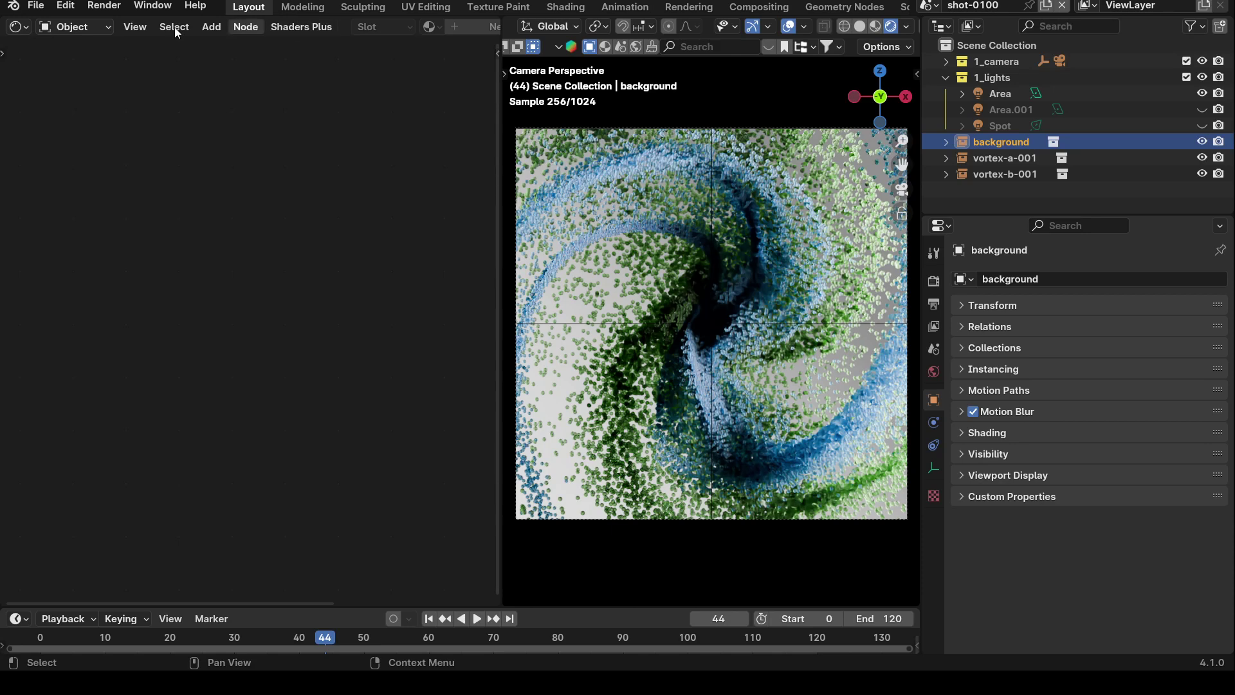
{"action": "left_click", "coordinate": [27, 28]}
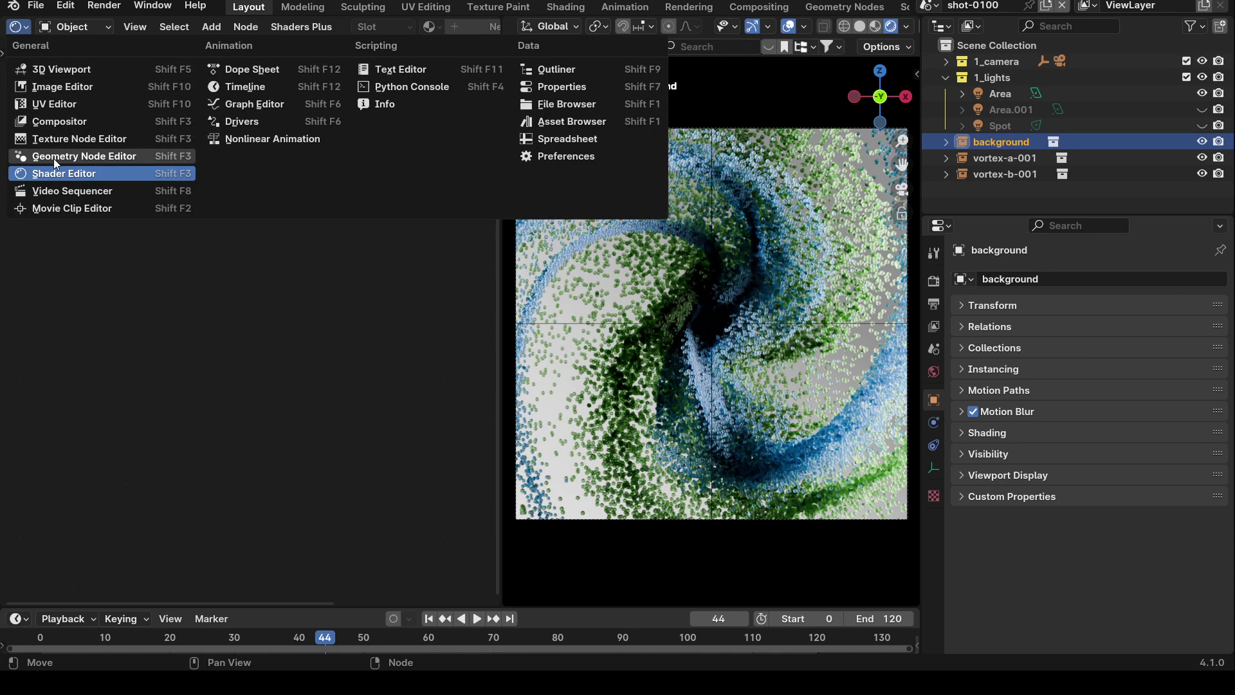
{"action": "left_click", "coordinate": [61, 69]}
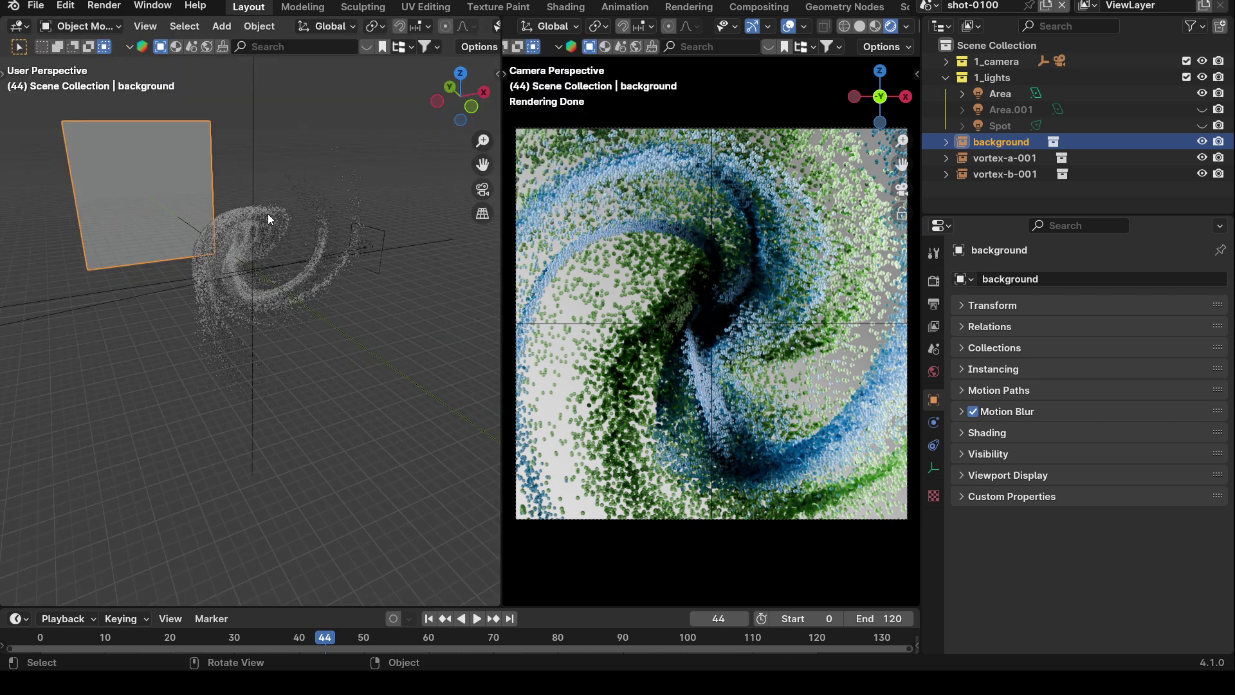
Step: Select the Area light beside the vortex and switch the solid viewport to the top view
{"action": "middle_click_drag", "start_coordinate": [273, 215], "coordinate": [256, 442]}
{"action": "left_click", "coordinate": [407, 231]}
{"action": "key", "text": "grave"}
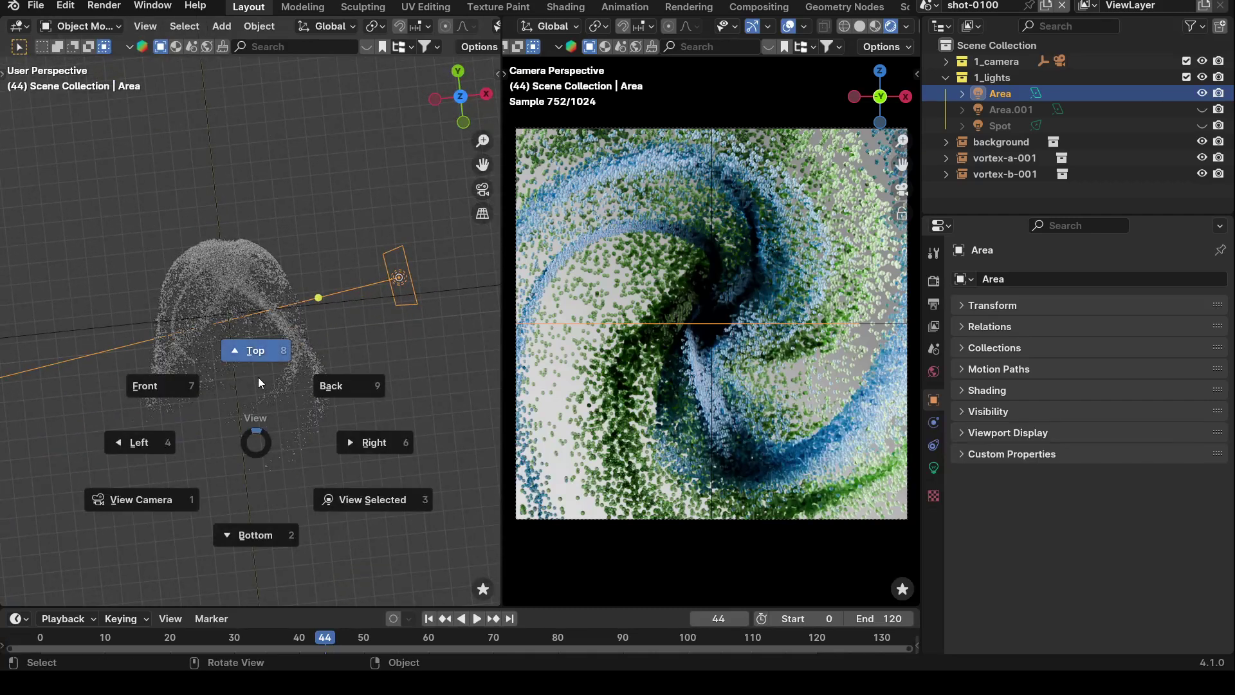
{"action": "left_click", "coordinate": [258, 376]}
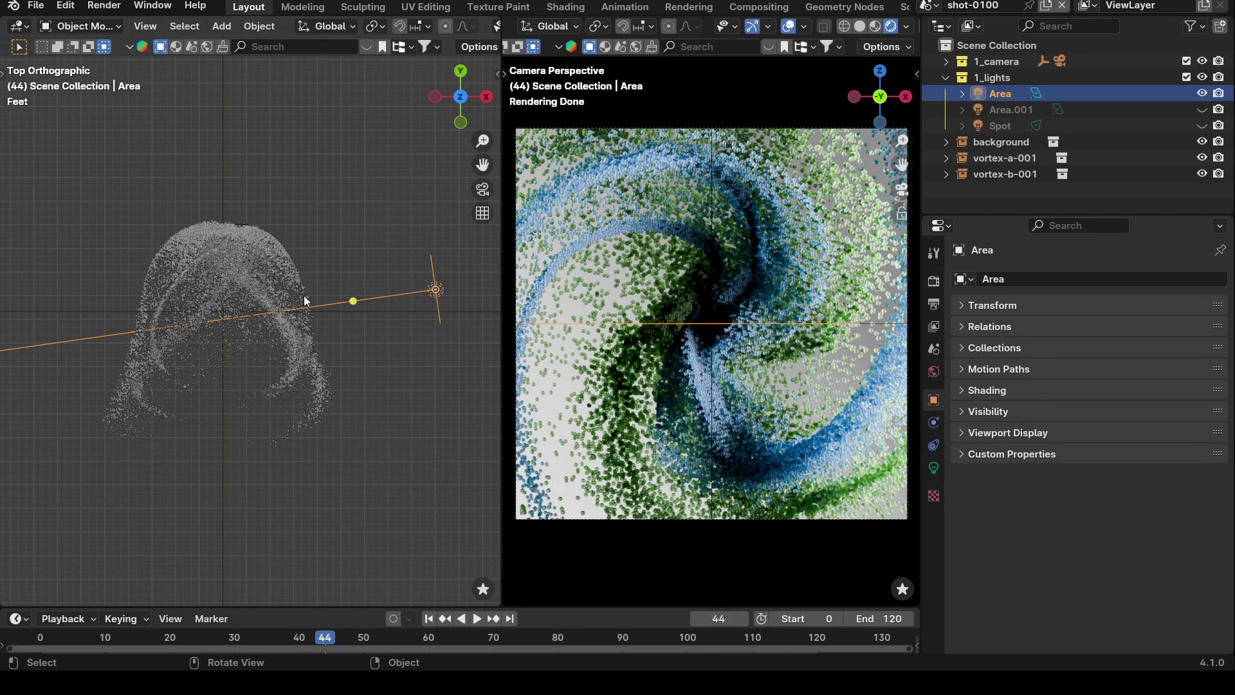
{"action": "key", "text": "g"}
{"action": "key", "text": "y"}
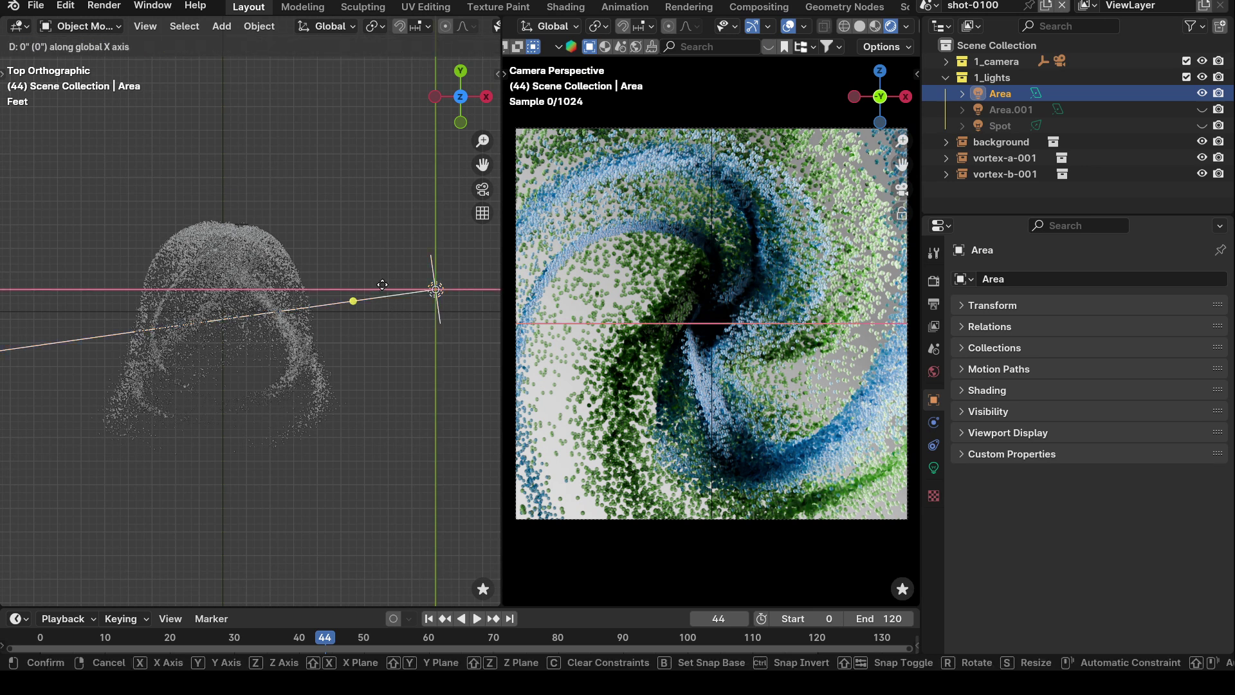
{"action": "left_click", "coordinate": [390, 373]}
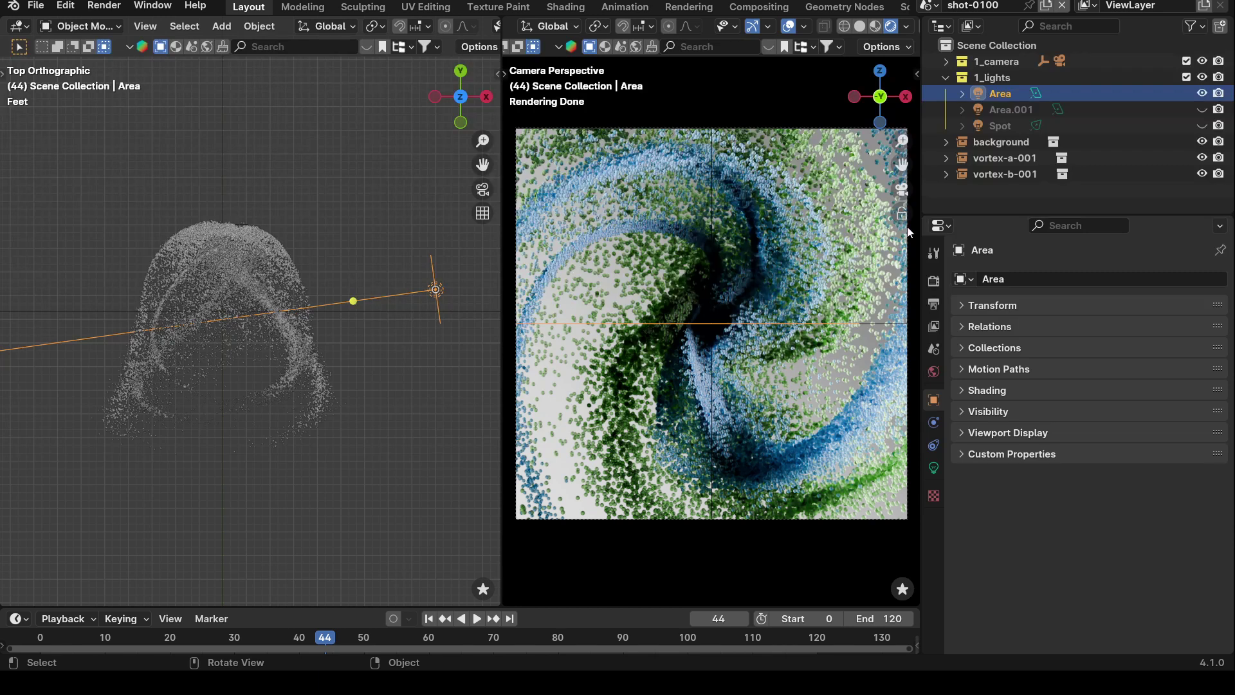
Step: Hide the Area light and toggle the Area.001 light on and off to compare its effect on the render
{"action": "left_click", "coordinate": [1203, 109]}
{"action": "left_click", "coordinate": [1202, 94]}
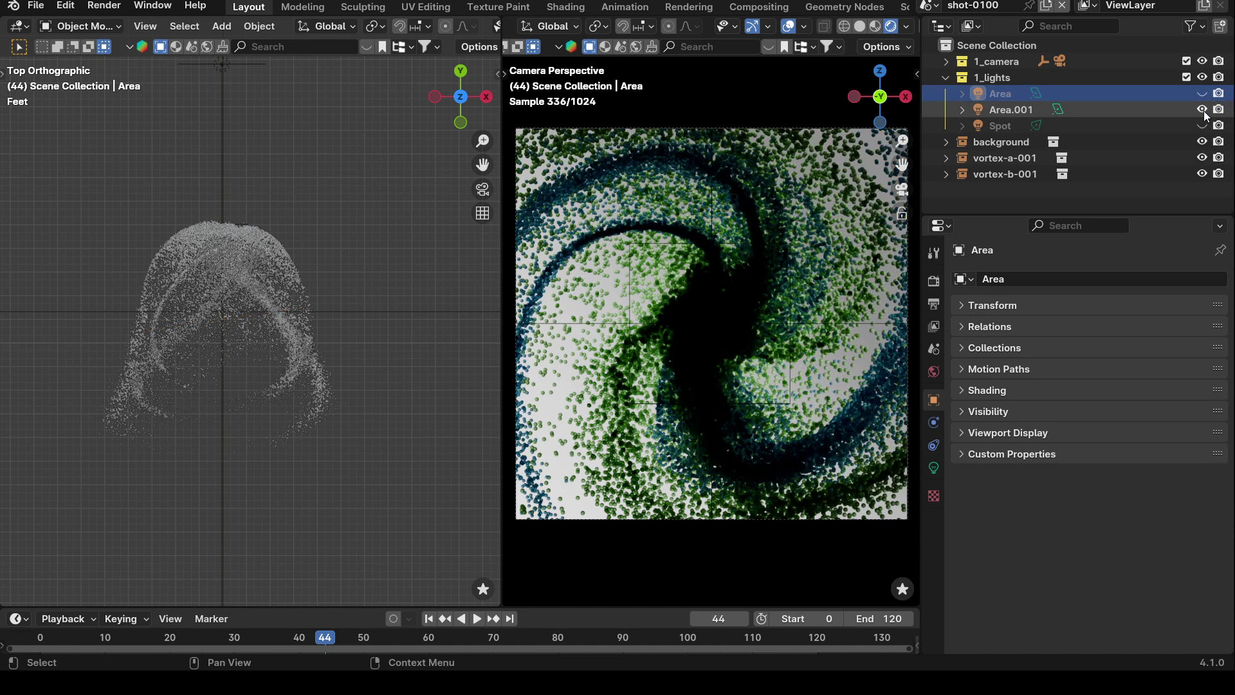
{"action": "left_click", "coordinate": [1202, 109]}
{"action": "left_click", "coordinate": [1203, 109]}
{"action": "left_click", "coordinate": [1204, 111]}
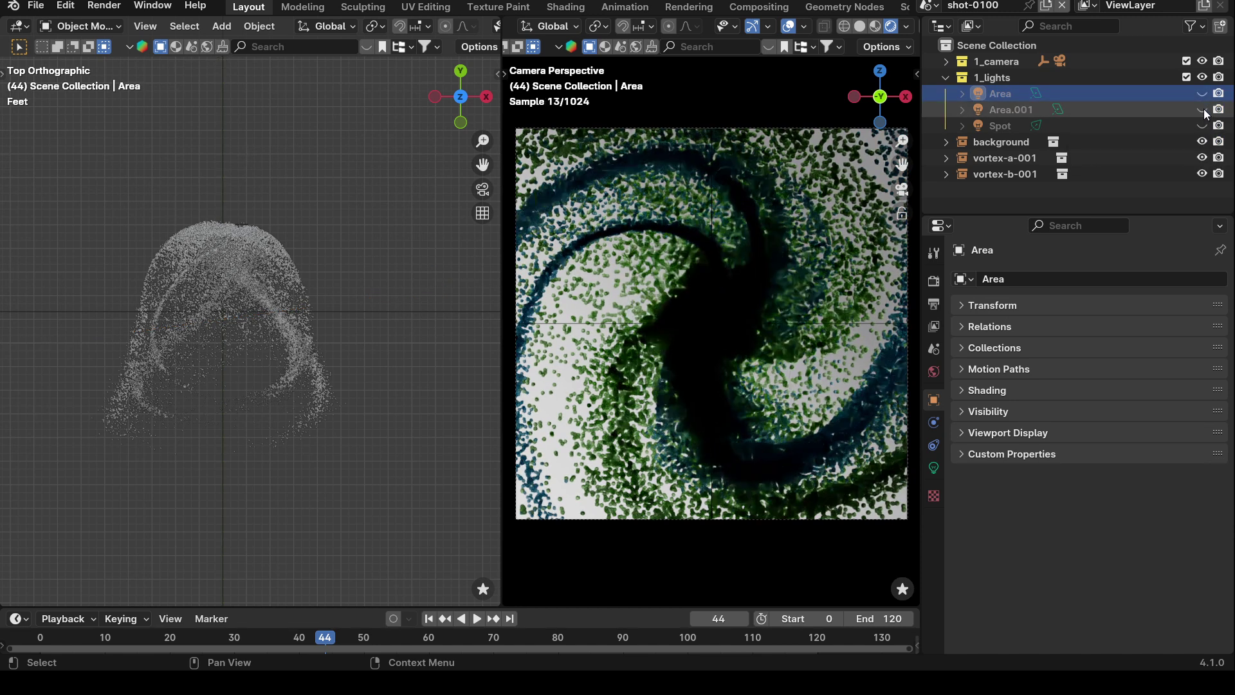
Step: Toggle the Area.001 light's visibility repeatedly to compare its effect on the render, leaving the light visible
{"action": "left_click", "coordinate": [1203, 112]}
{"action": "left_click", "coordinate": [1204, 111]}
{"action": "left_click", "coordinate": [1203, 112]}
{"action": "left_click", "coordinate": [1204, 112]}
{"action": "left_click", "coordinate": [1203, 112]}
{"action": "left_click", "coordinate": [1204, 112]}
{"action": "left_click", "coordinate": [1204, 112]}
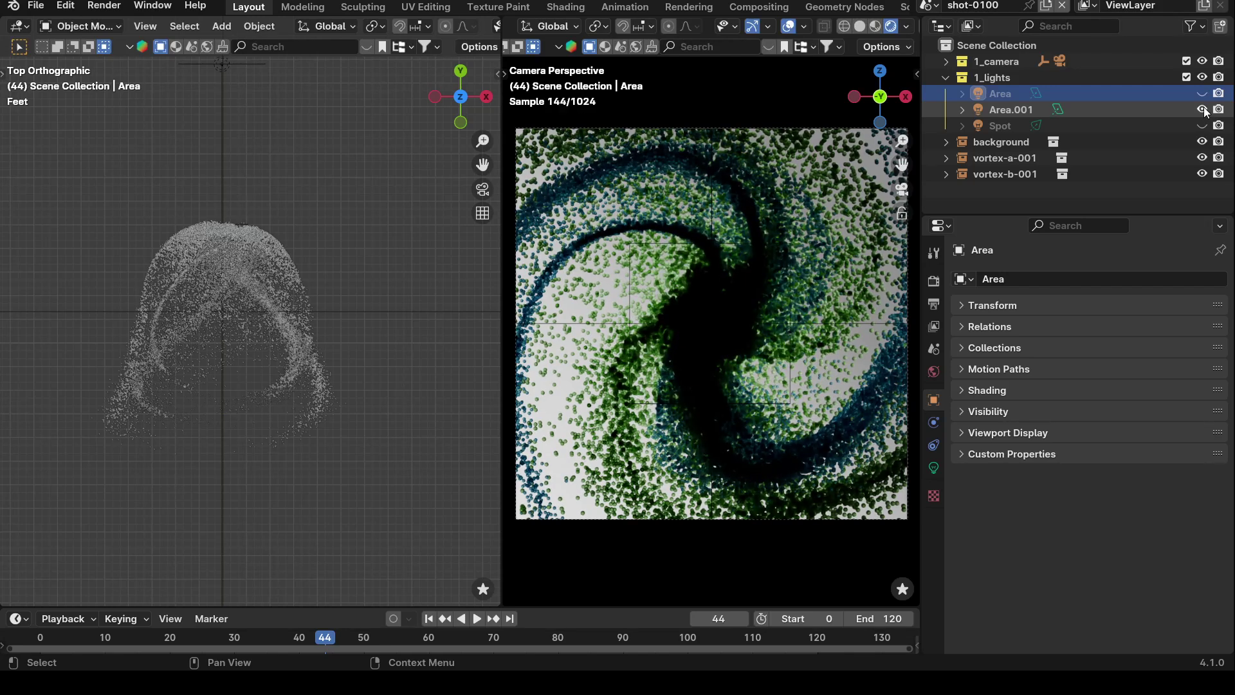
Step: Toggle the Spot light's visibility on and off to compare its effect on the render
{"action": "left_click", "coordinate": [1203, 125]}
{"action": "left_click", "coordinate": [1206, 126]}
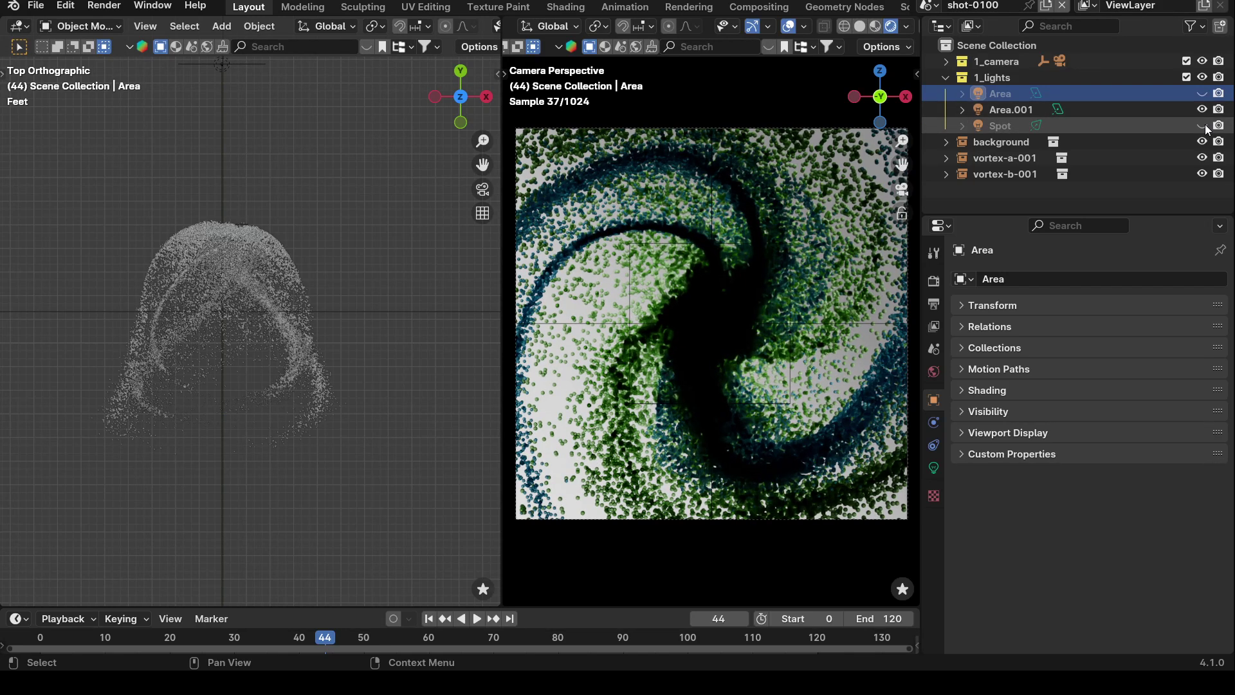
{"action": "left_click", "coordinate": [1206, 126]}
{"action": "left_click", "coordinate": [1206, 126]}
{"action": "left_click", "coordinate": [1205, 126]}
Step: Locate the Spot light beside the background plane in the solid viewport and delete it from the scene
{"action": "left_click", "coordinate": [1005, 129]}
{"action": "middle_click_drag", "start_coordinate": [160, 211], "coordinate": [134, 305]}
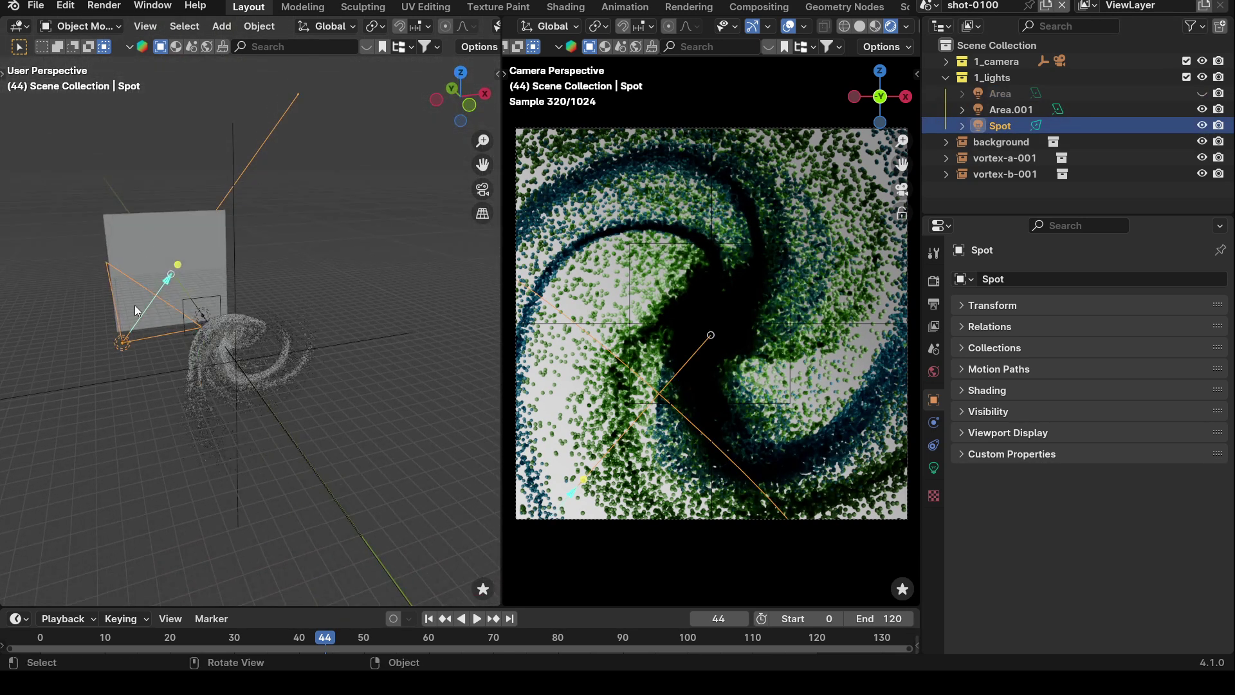
{"action": "left_click", "coordinate": [191, 243]}
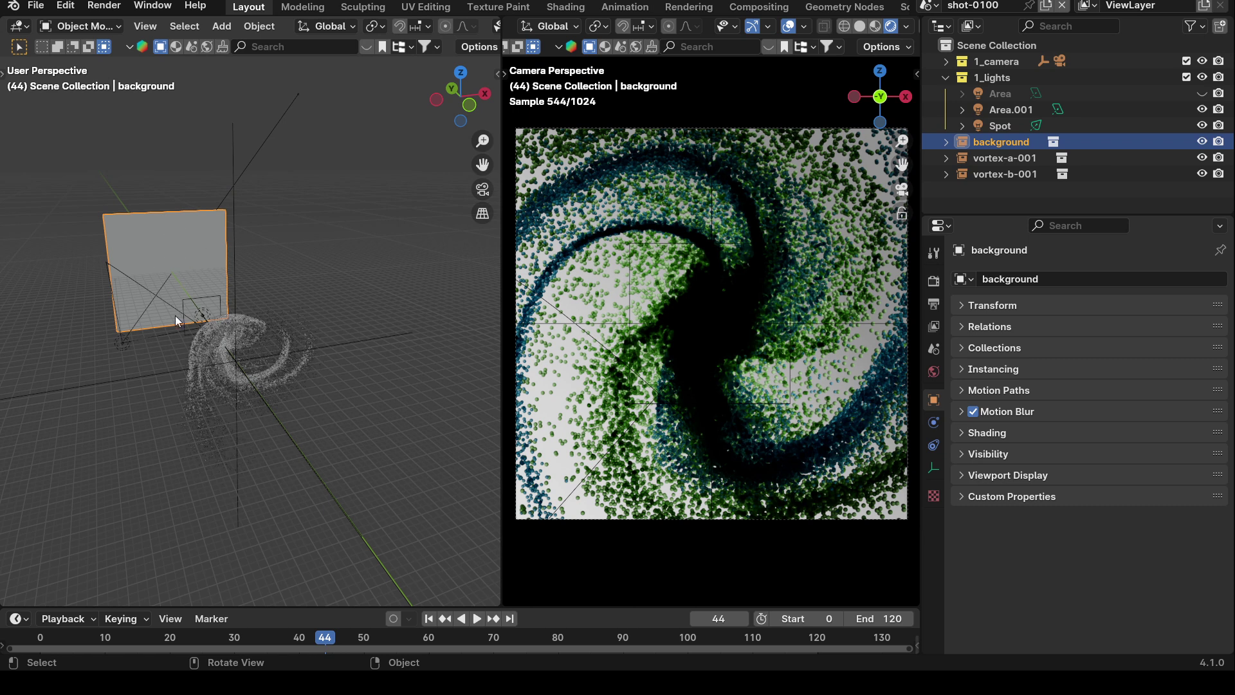
{"action": "left_click", "coordinate": [127, 350]}
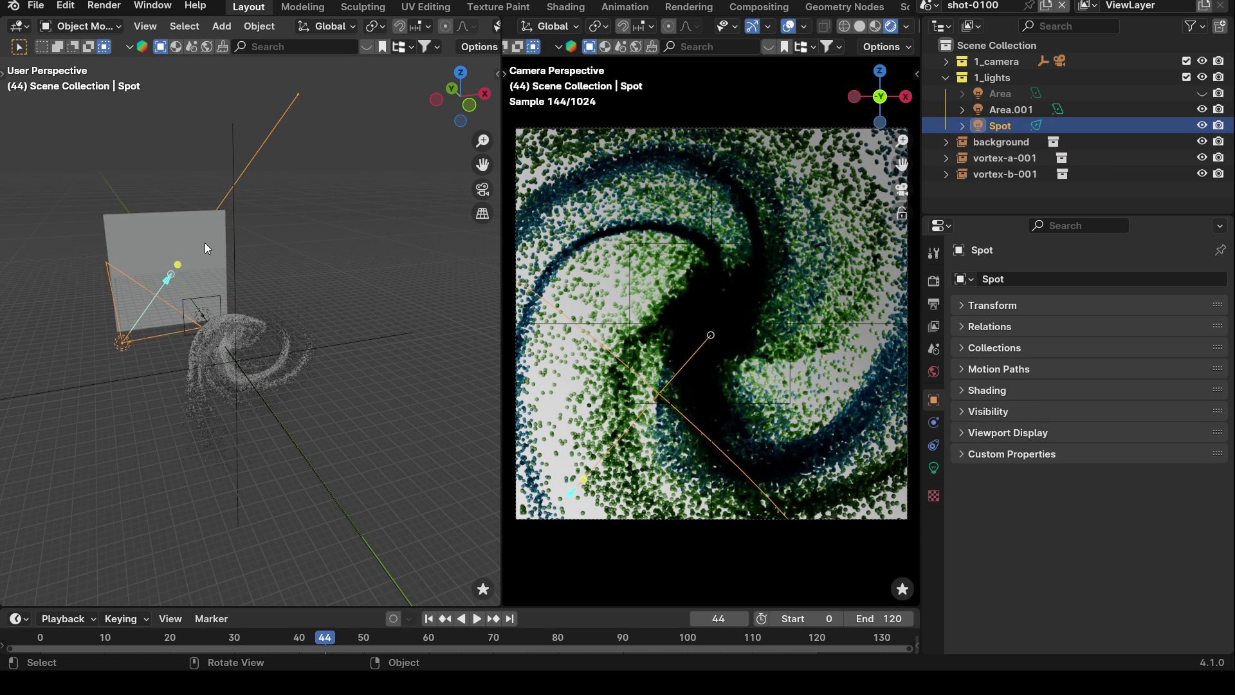
{"action": "middle_click_drag", "start_coordinate": [168, 229], "coordinate": [177, 257]}
{"action": "key", "text": "x"}
{"action": "left_click", "coordinate": [176, 256]}
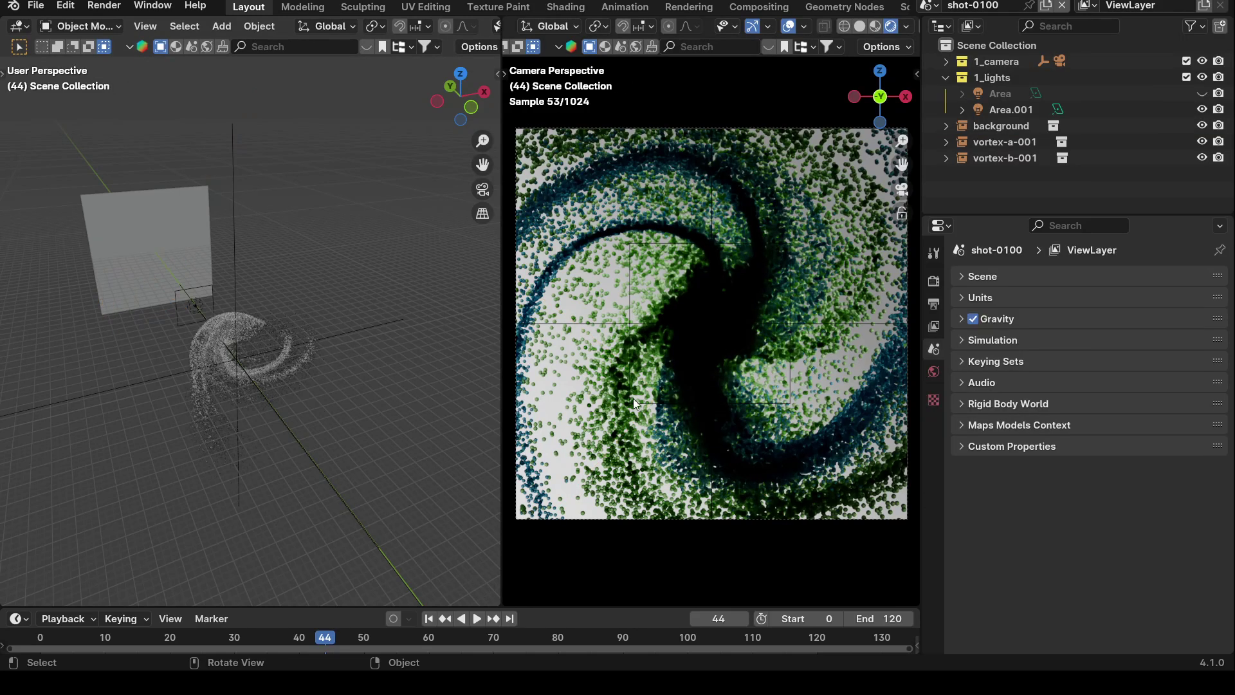
Step: Show the Area light again and inspect the background plane, the Area.001 light and the focus-point empty in the solid viewport
{"action": "left_click", "coordinate": [1203, 92]}
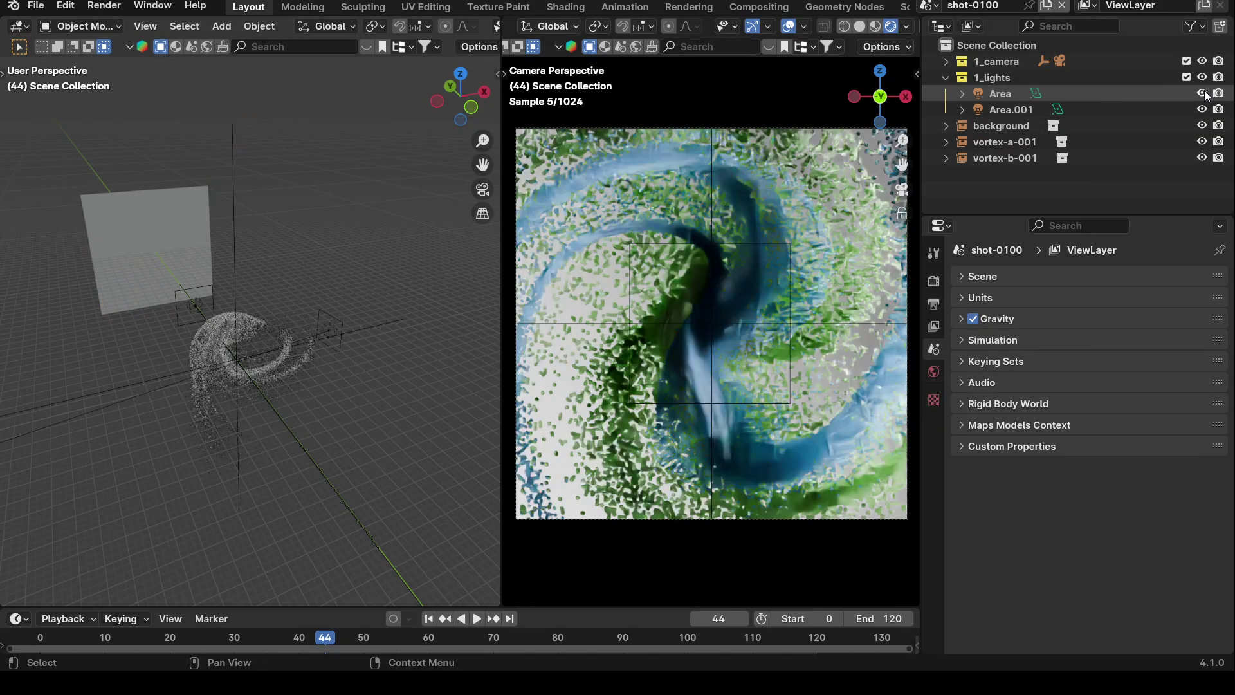
{"action": "left_click", "coordinate": [170, 249]}
{"action": "middle_click_drag", "start_coordinate": [171, 249], "coordinate": [212, 315]}
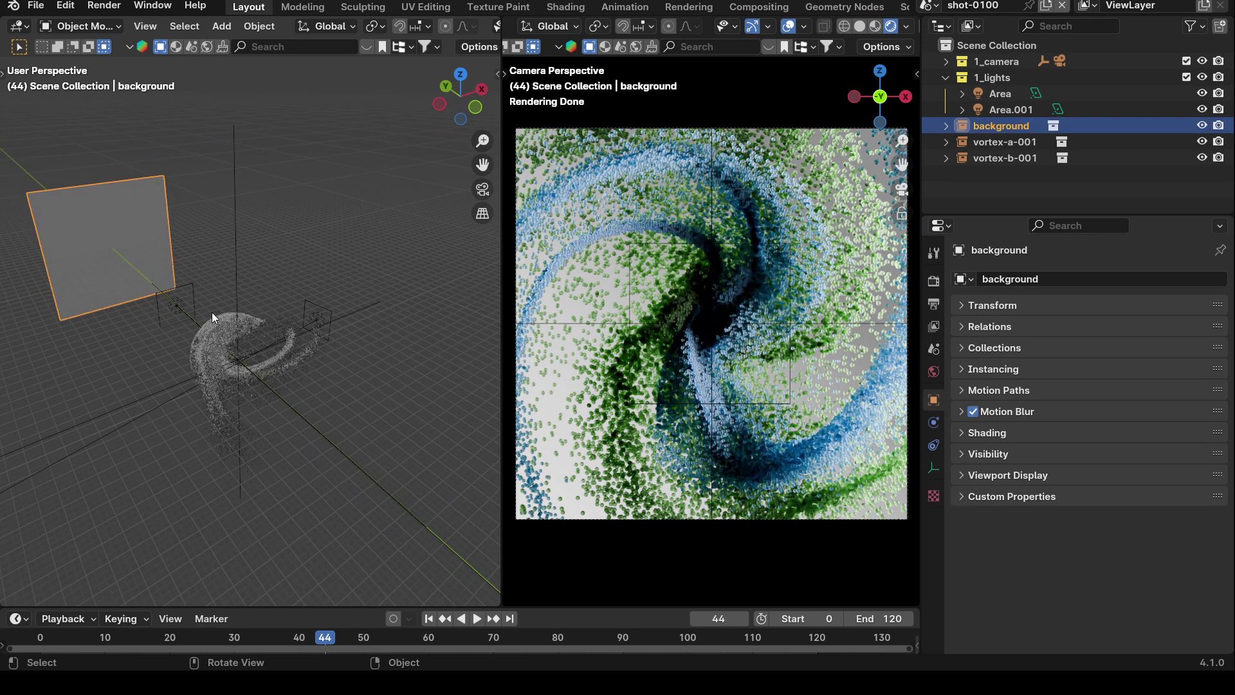
{"action": "left_click", "coordinate": [193, 299]}
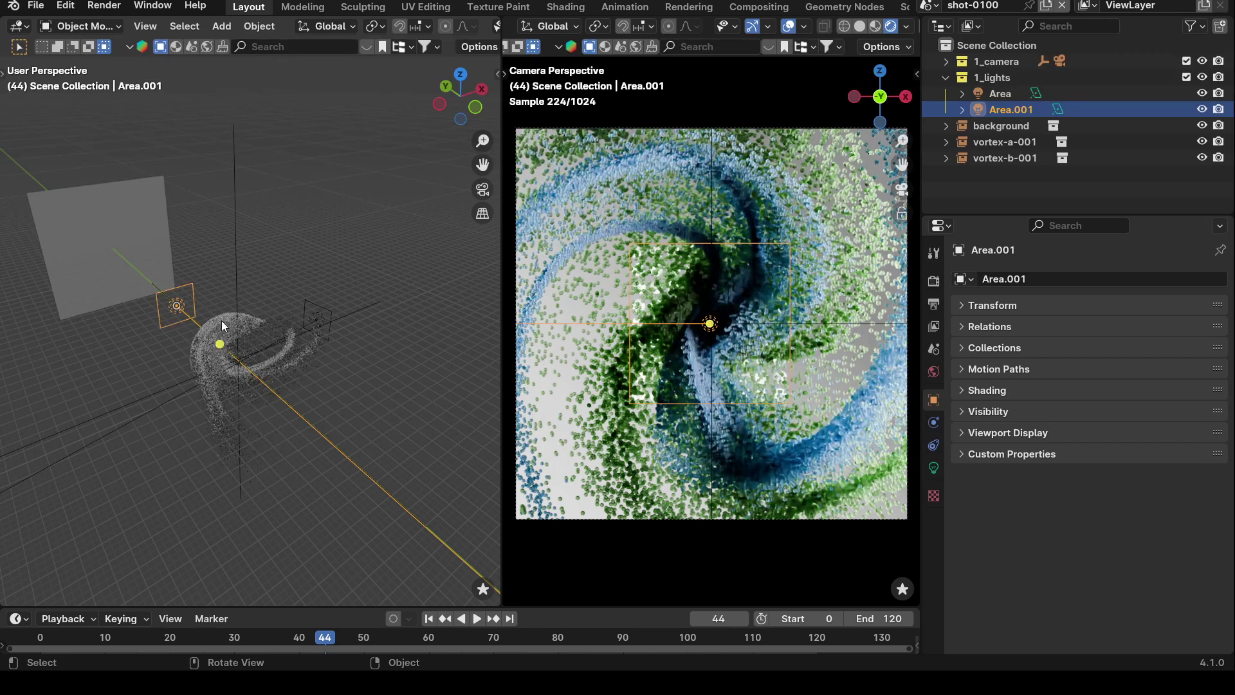
{"action": "left_click", "coordinate": [245, 238]}
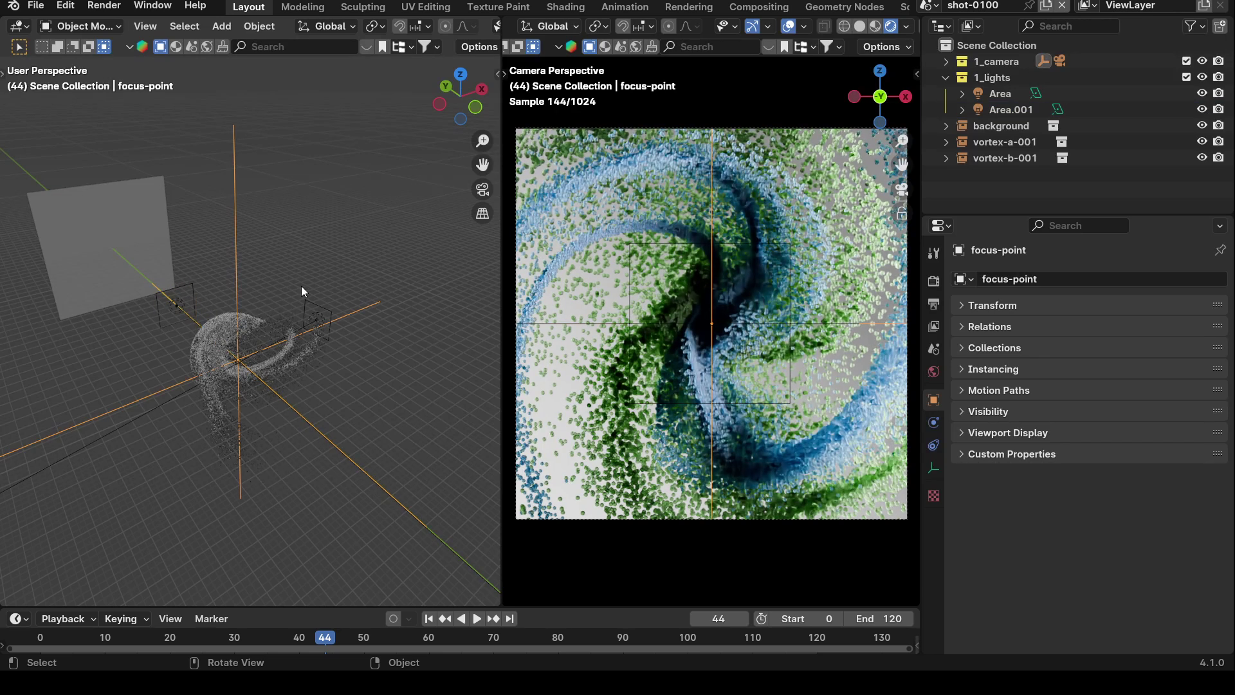
{"action": "middle_click_drag", "start_coordinate": [301, 286], "coordinate": [375, 546]}
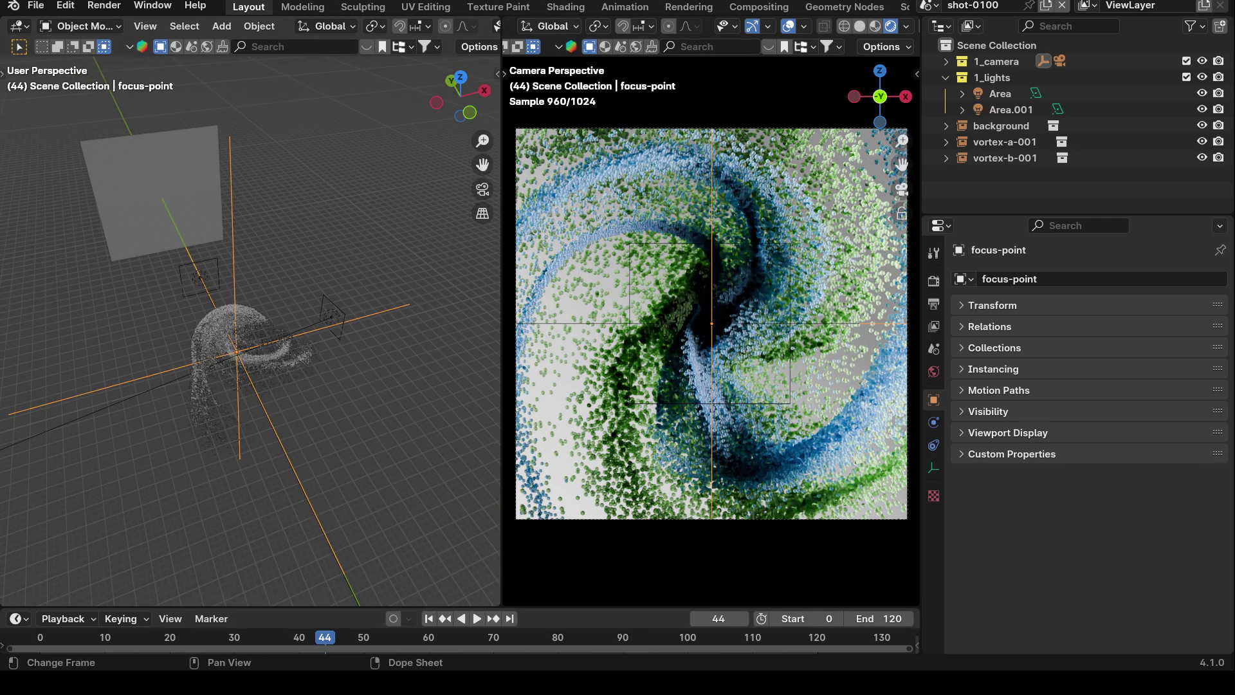
Step: Enlarge the timeline area and scrub through the vortex animation, ending on frame 47
{"action": "scroll", "coordinate": [512, 639], "scroll_direction": "down", "scroll_amount": 3}
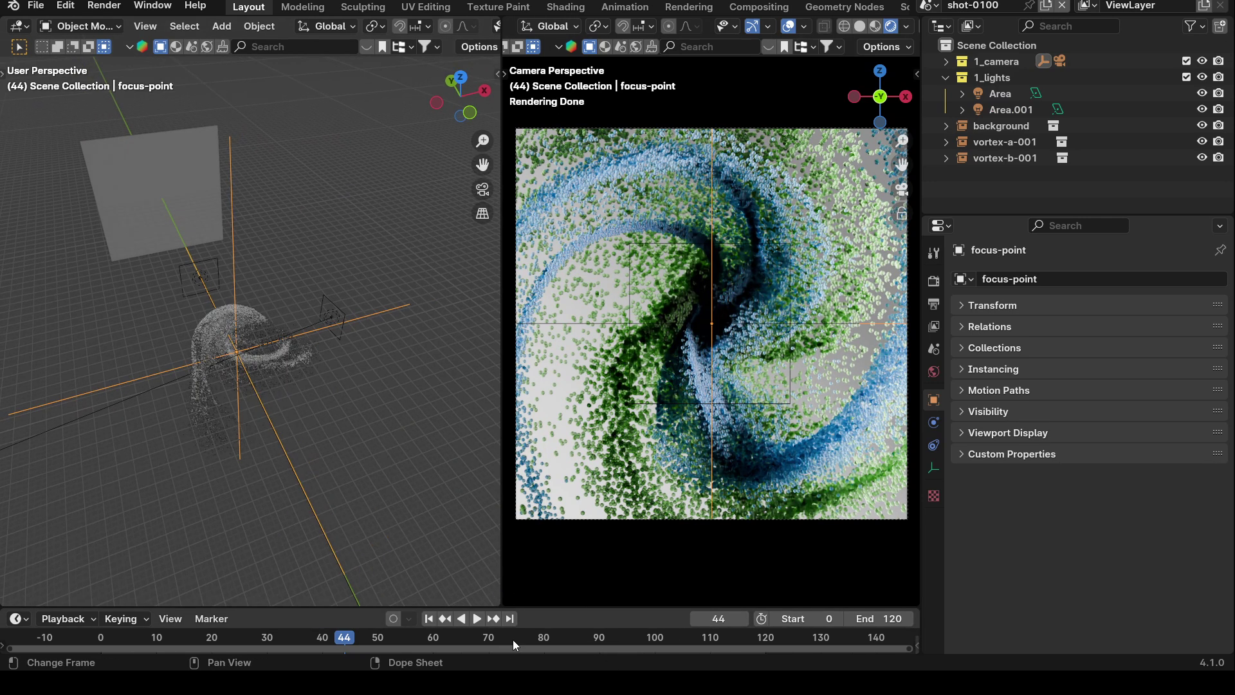
{"action": "scroll", "coordinate": [512, 639], "scroll_direction": "down", "scroll_amount": 4}
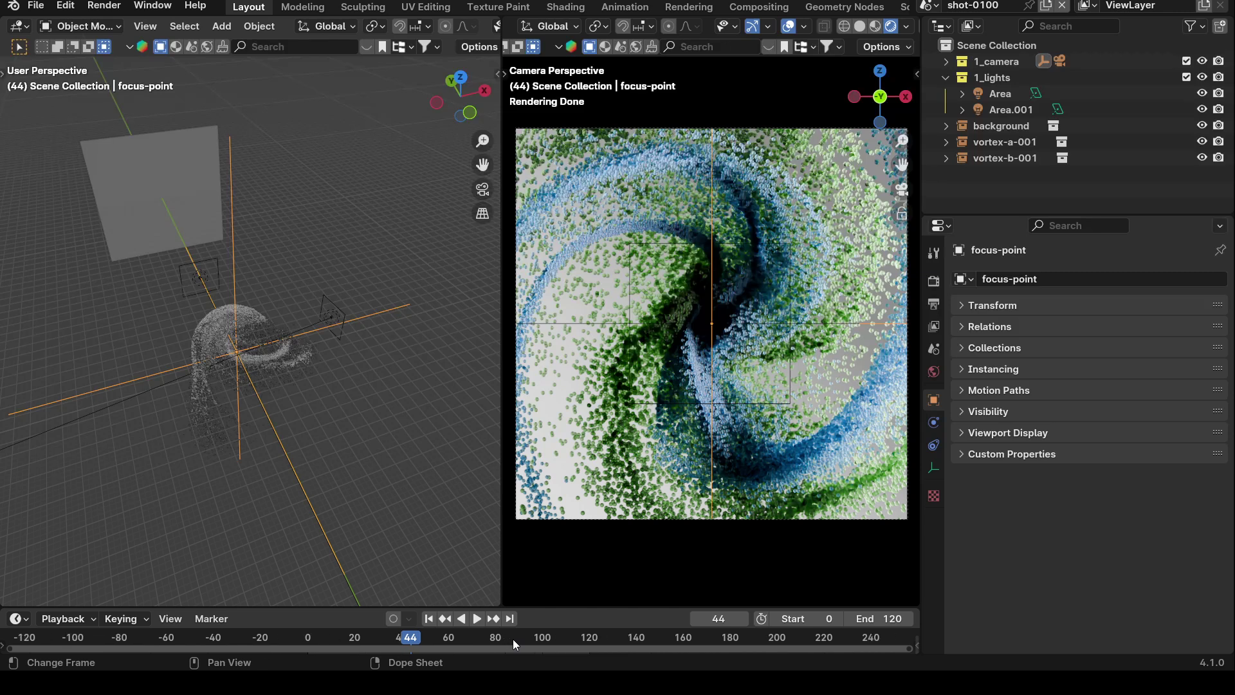
{"action": "left_click_drag", "start_coordinate": [534, 607], "coordinate": [533, 557]}
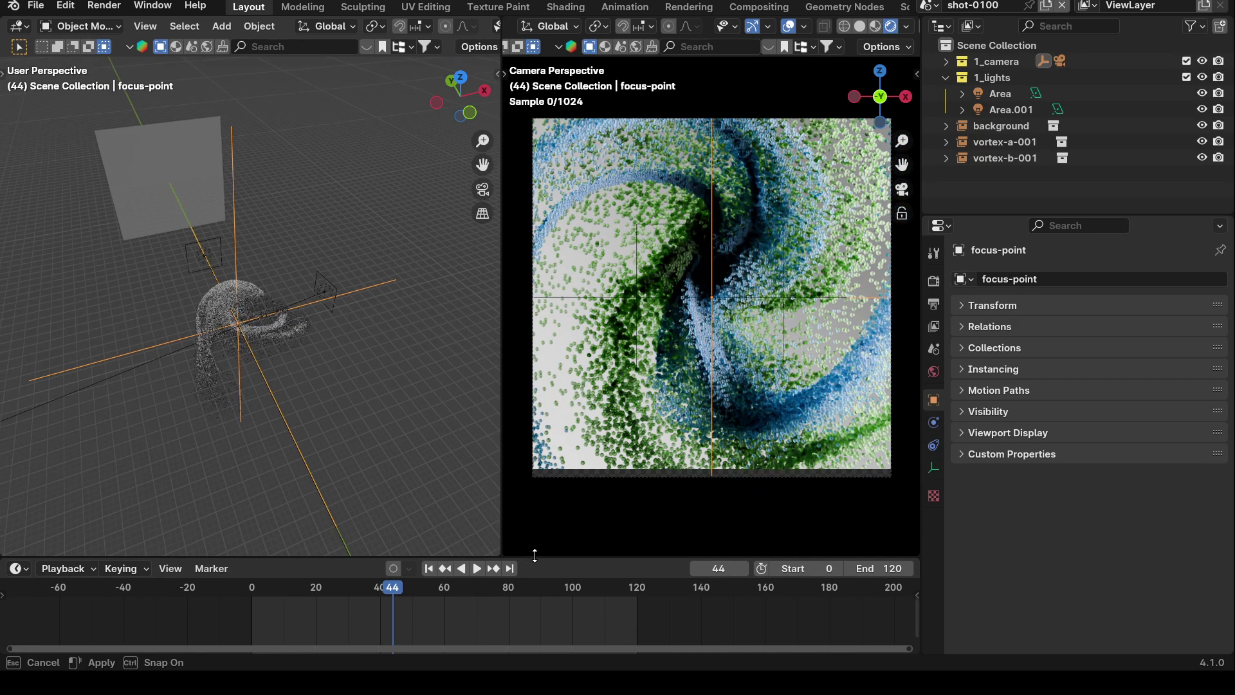
{"action": "key", "text": "shift+ctrl+space"}
{"action": "left_click_drag", "start_coordinate": [280, 579], "coordinate": [435, 589]}
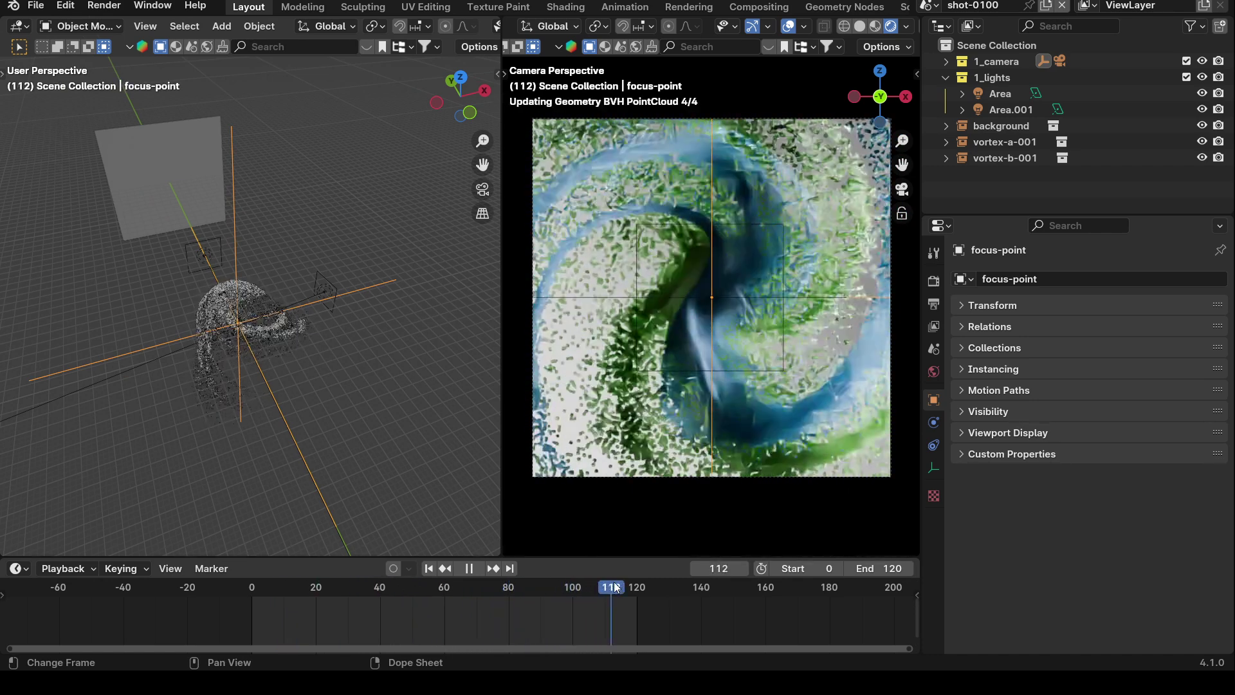
{"action": "left_click_drag", "start_coordinate": [593, 588], "coordinate": [402, 588]}
Step: Switch the camera viewport to Solid shading and return to frame 0 of the shot
{"action": "key", "text": "z"}
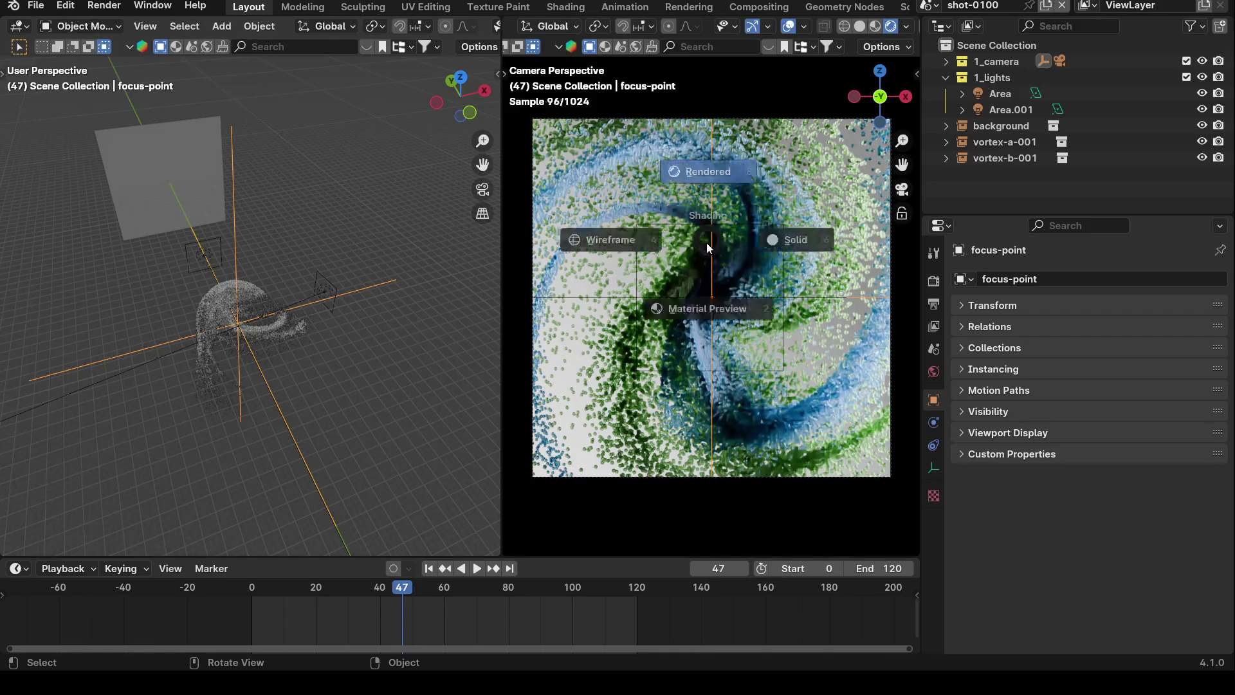
{"action": "left_click", "coordinate": [802, 240]}
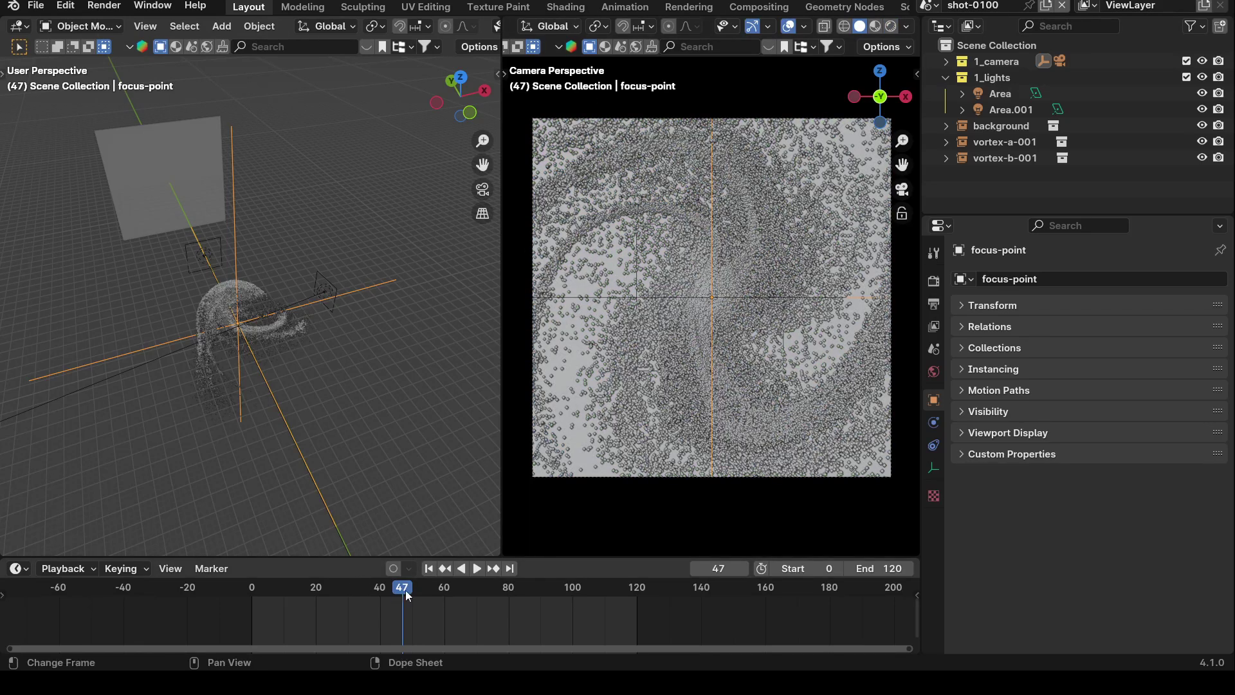
{"action": "key", "text": "shift+Left"}
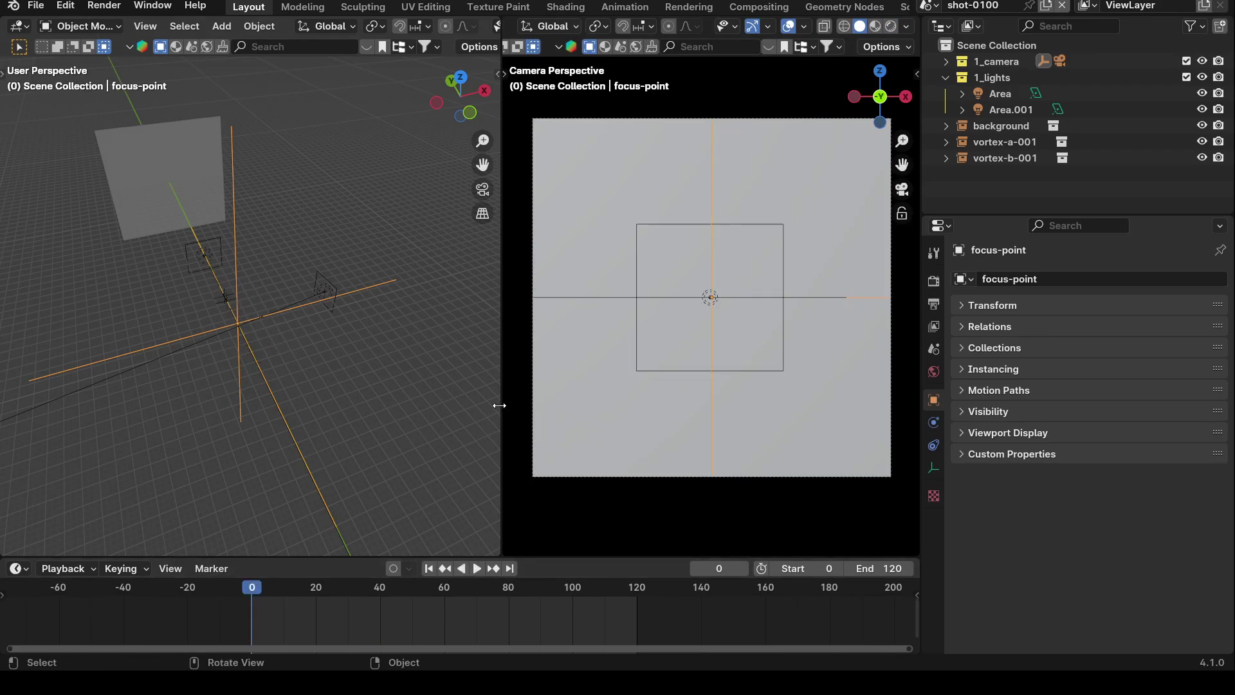
Step: Widen the camera viewport and play the vortex animation from the start, stopping at frame 59
{"action": "left_click_drag", "start_coordinate": [500, 406], "coordinate": [362, 418]}
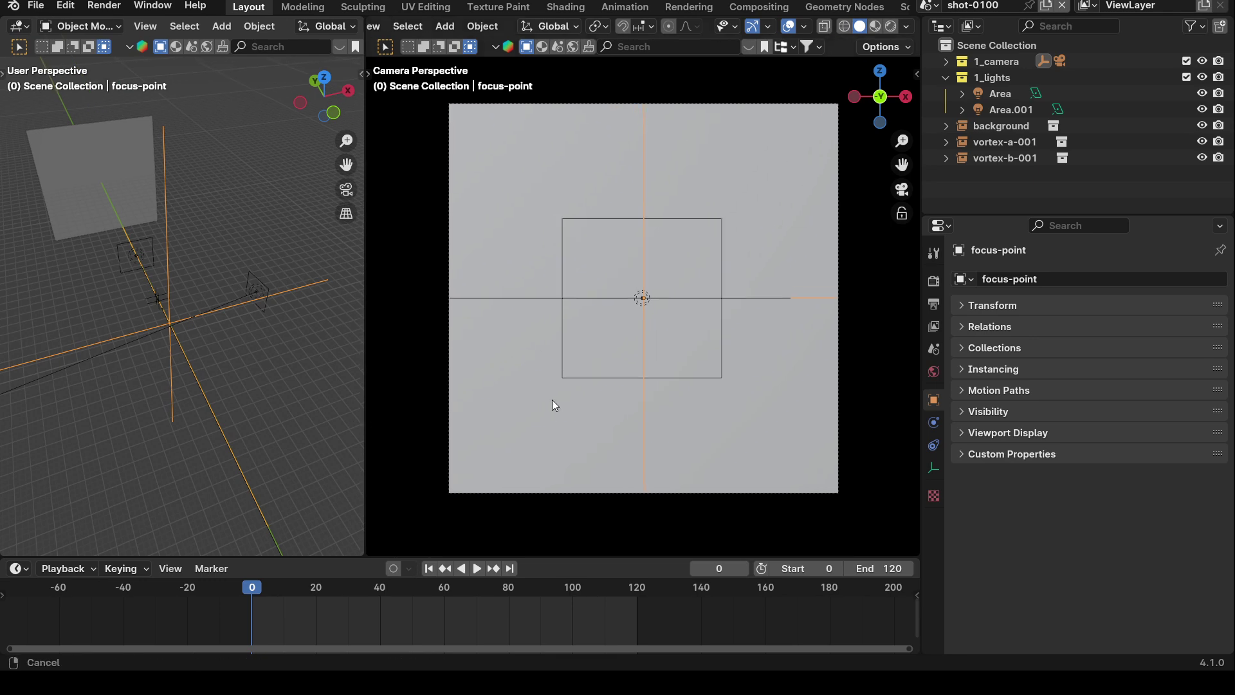
{"action": "middle_click_drag", "start_coordinate": [552, 400], "coordinate": [550, 378], "text": "ctrl"}
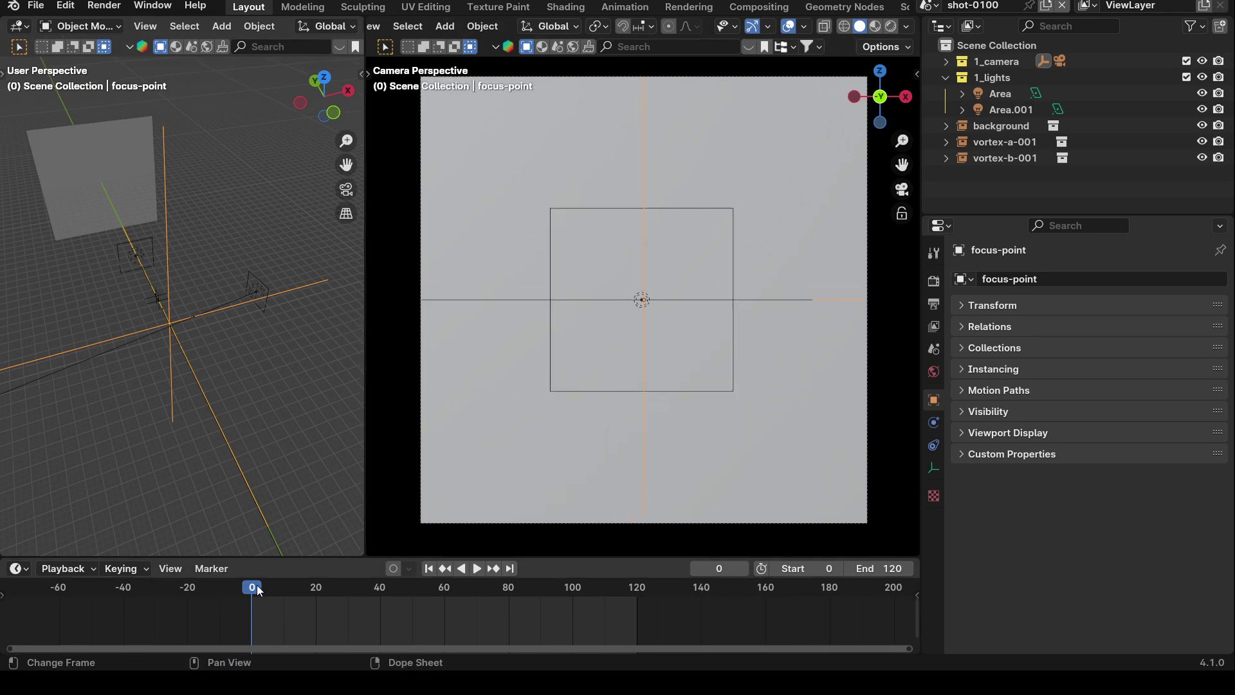
{"action": "key", "text": "space"}
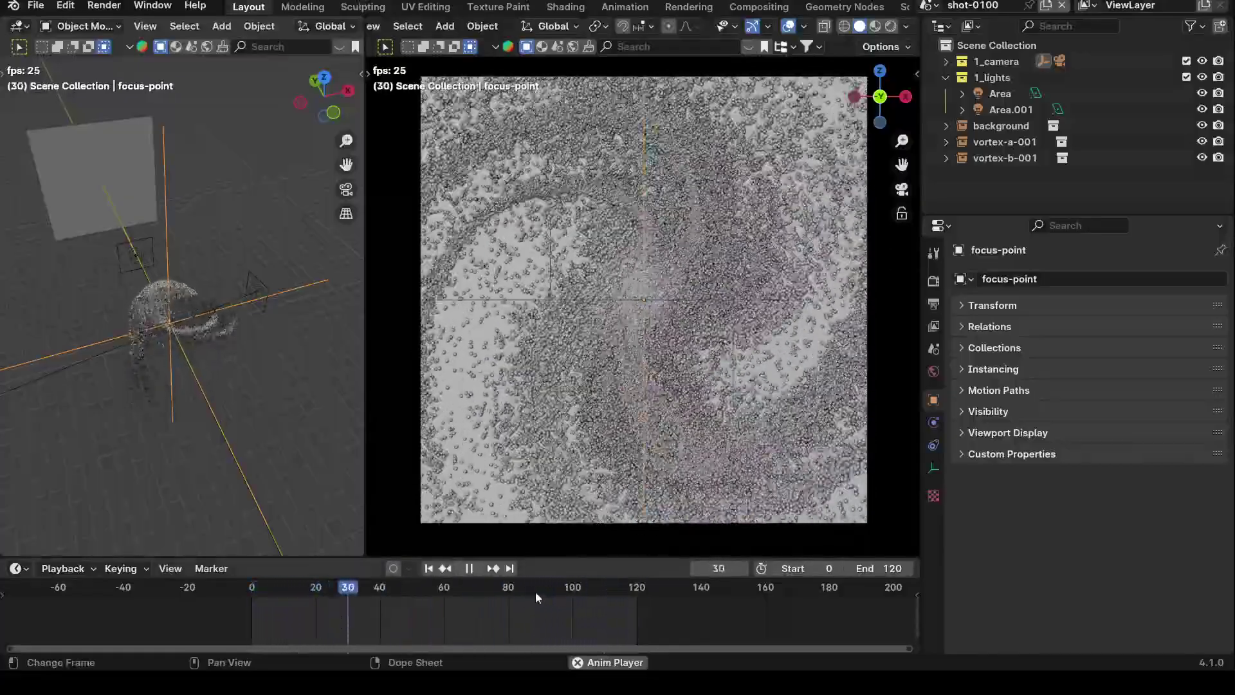
{"action": "key", "text": "space"}
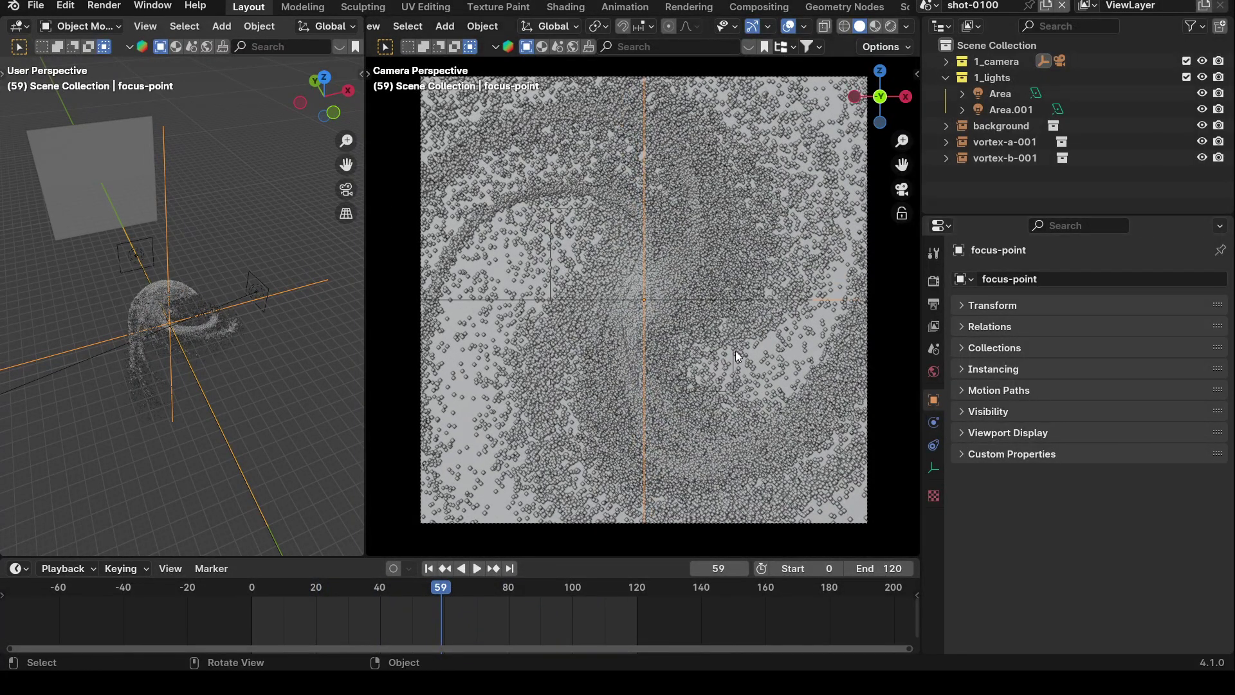
Step: Check the physics properties of vortex-b-001 and switch to the assets scene
{"action": "left_click", "coordinate": [688, 280]}
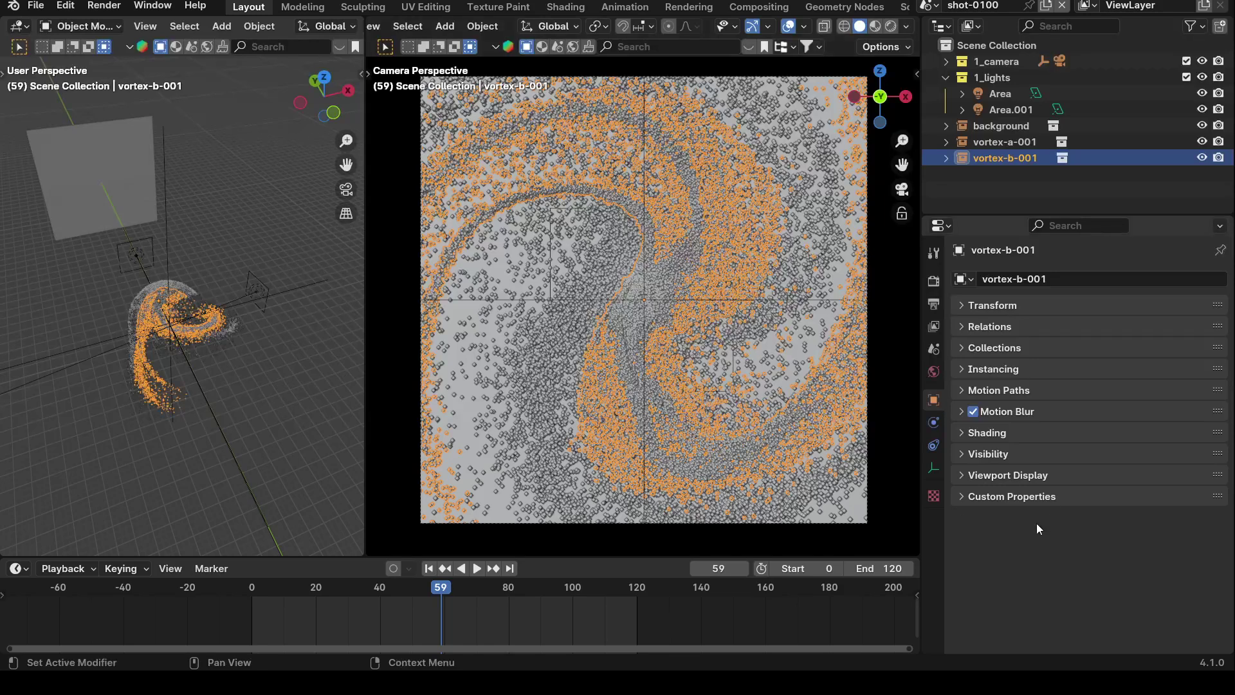
{"action": "left_click", "coordinate": [936, 423]}
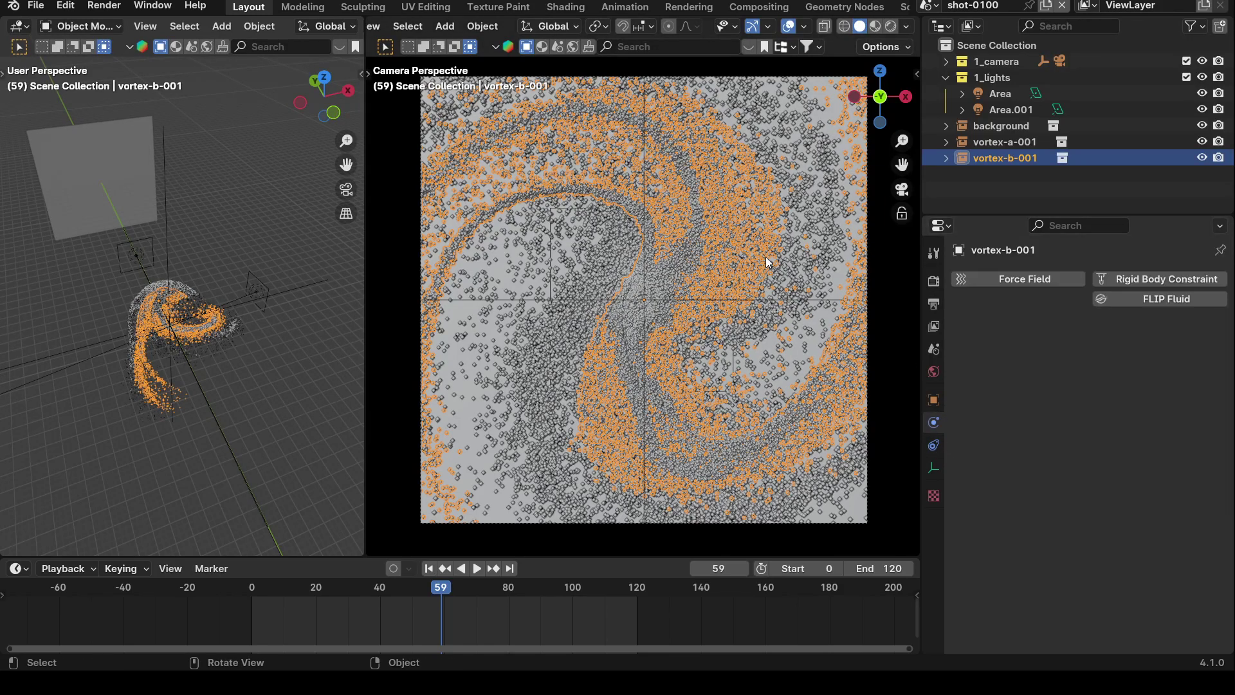
{"action": "left_click", "coordinate": [929, 5]}
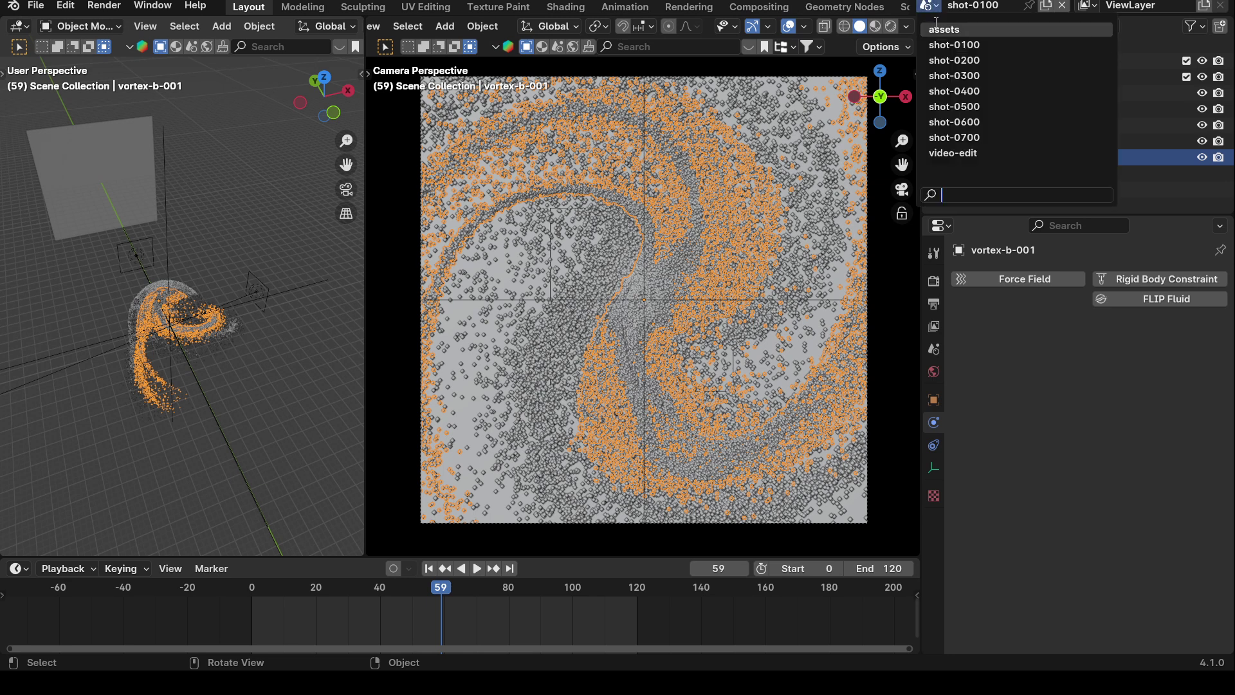
{"action": "left_click", "coordinate": [935, 22]}
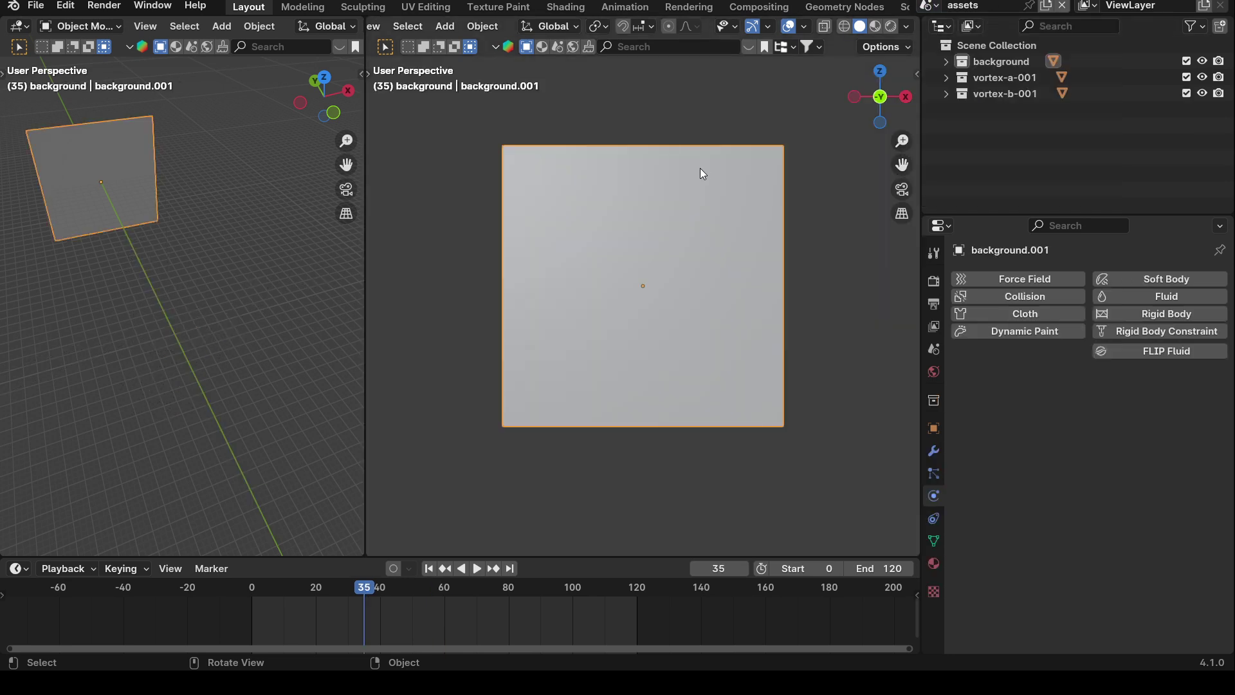
Step: Isolate the vortex object of the vortex-a-001 collection in local view and frame its whole particle swirl
{"action": "scroll", "coordinate": [185, 341], "scroll_direction": "down", "scroll_amount": 4}
{"action": "left_click", "coordinate": [248, 433]}
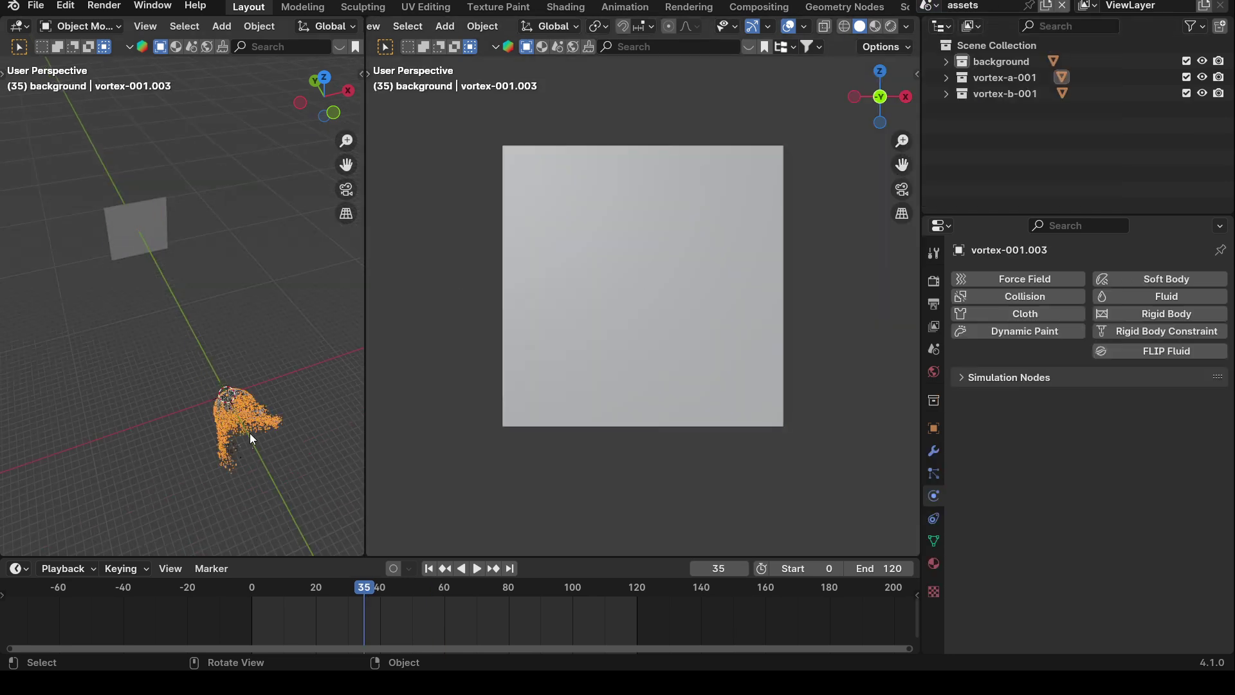
{"action": "key", "text": "slash"}
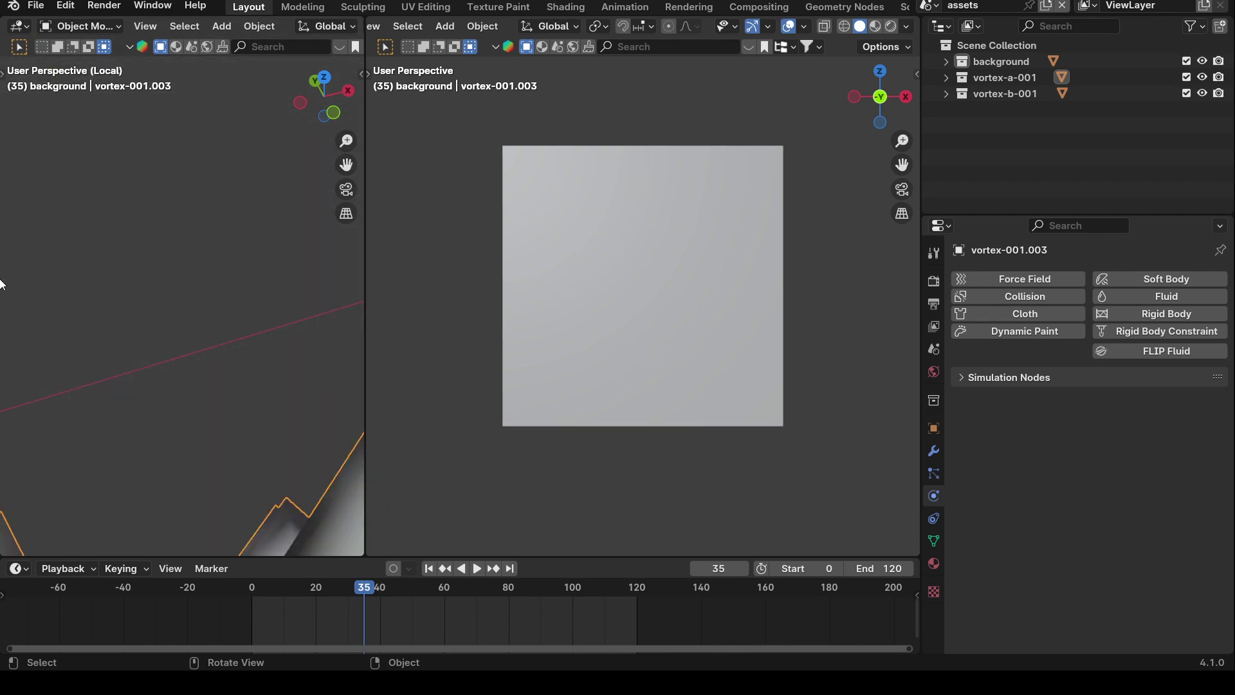
{"action": "scroll", "coordinate": [72, 291], "scroll_direction": "up", "scroll_amount": 5}
{"action": "scroll", "coordinate": [74, 314], "scroll_direction": "down", "scroll_amount": 8}
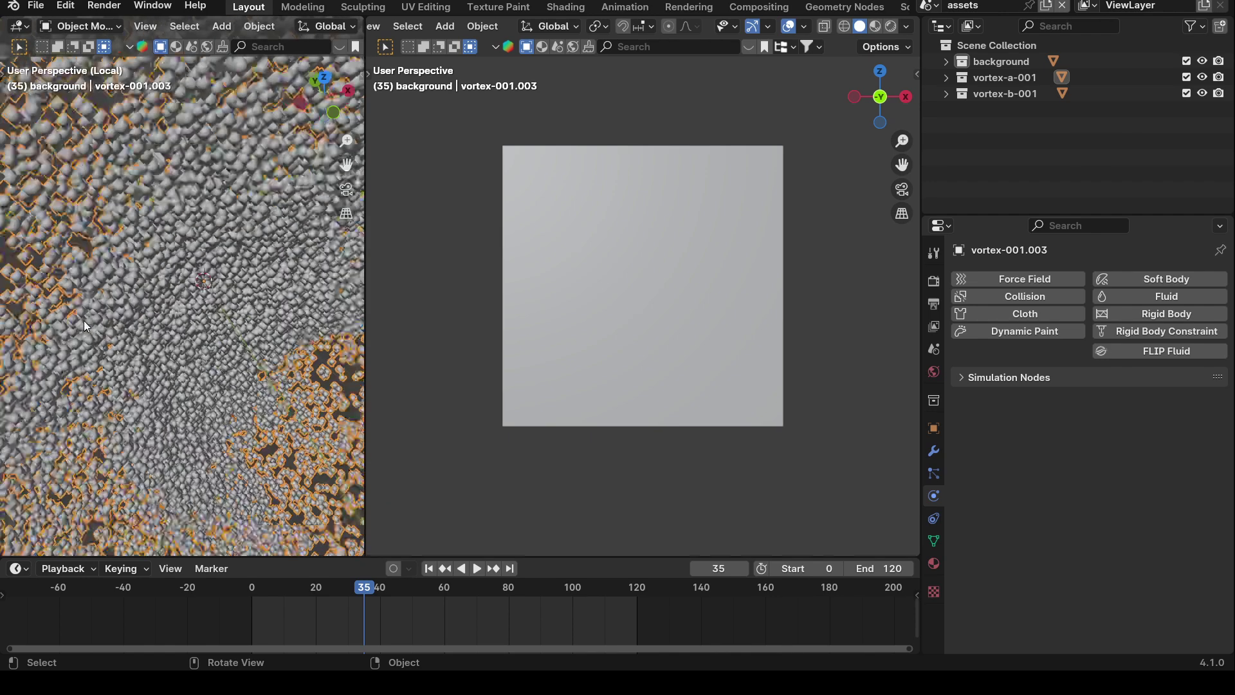
{"action": "middle_click_drag", "start_coordinate": [85, 330], "coordinate": [90, 267]}
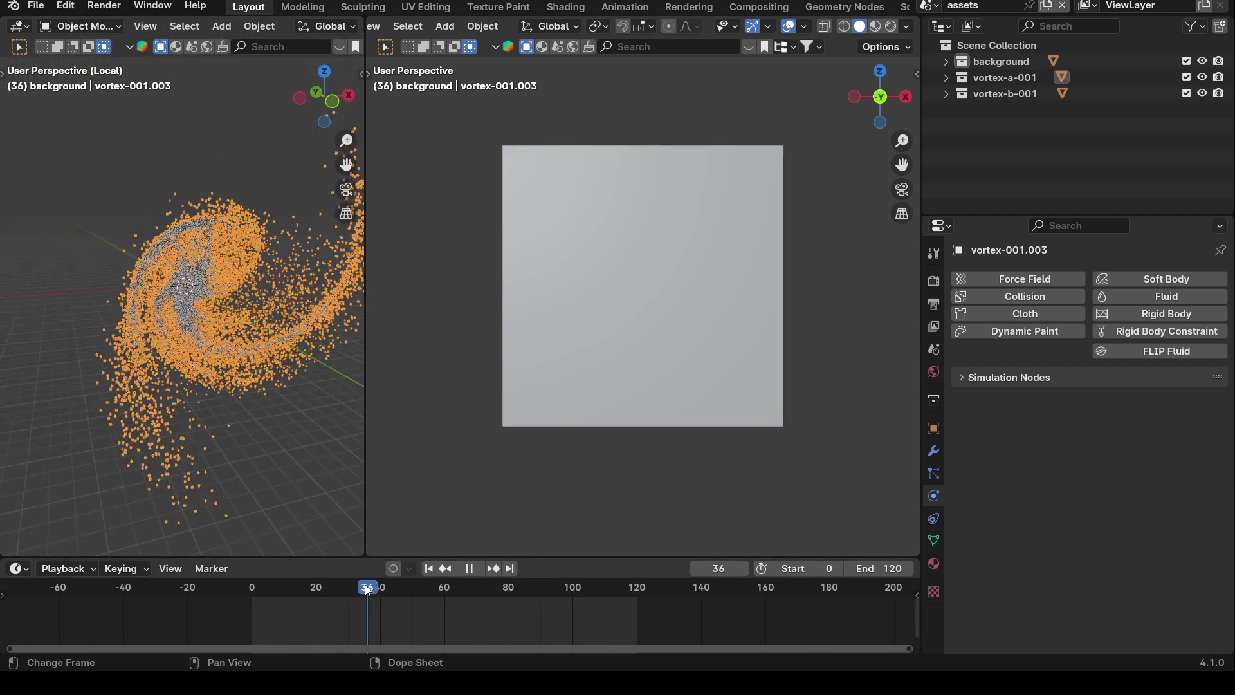
Step: Play the isolated vortex's animation from around frame 0 and stop it at frame 20
{"action": "left_click_drag", "start_coordinate": [368, 596], "coordinate": [257, 589]}
{"action": "key", "text": "space"}
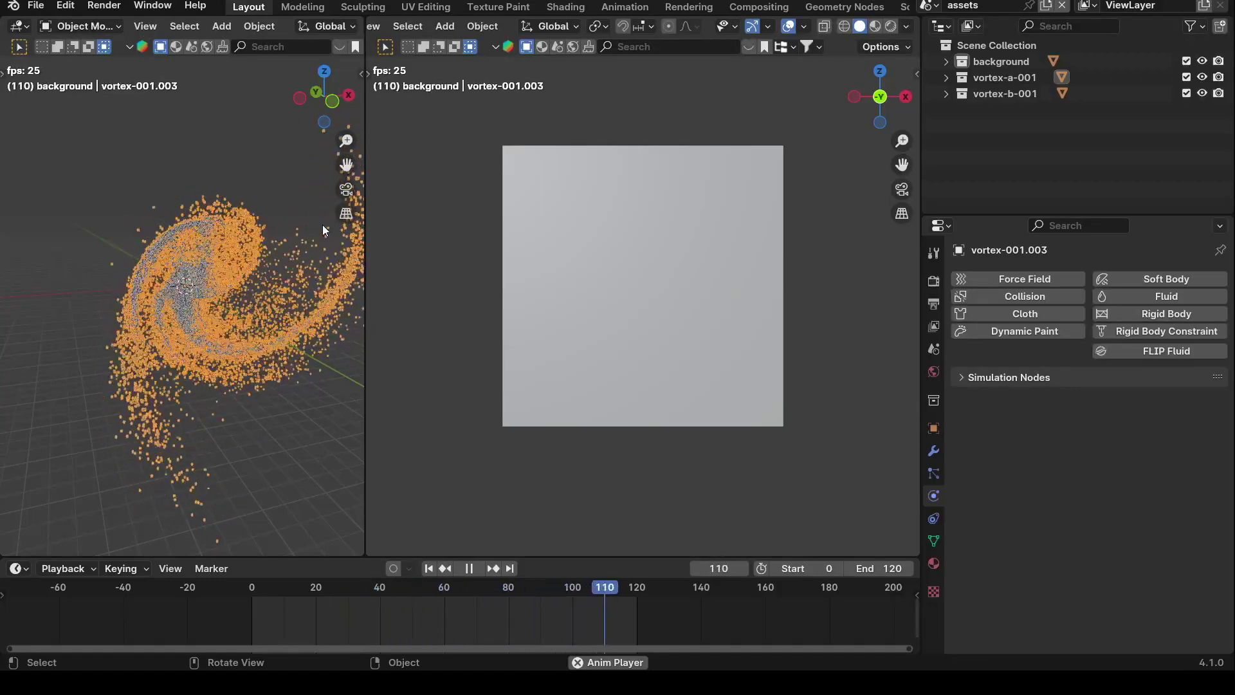
{"action": "key", "text": "space"}
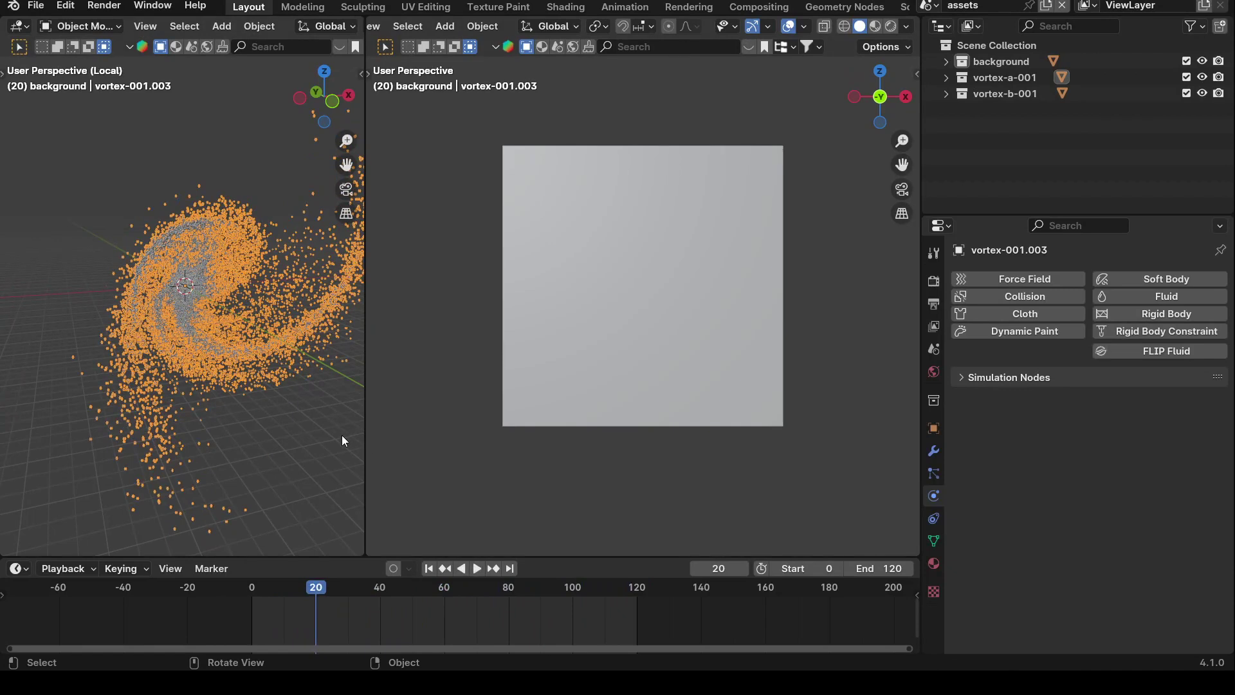
Step: Open the isolated vortex's modifiers and expand the MeshSequenceCache settings to examine its Alembic source and override frame
{"action": "left_click", "coordinate": [939, 457]}
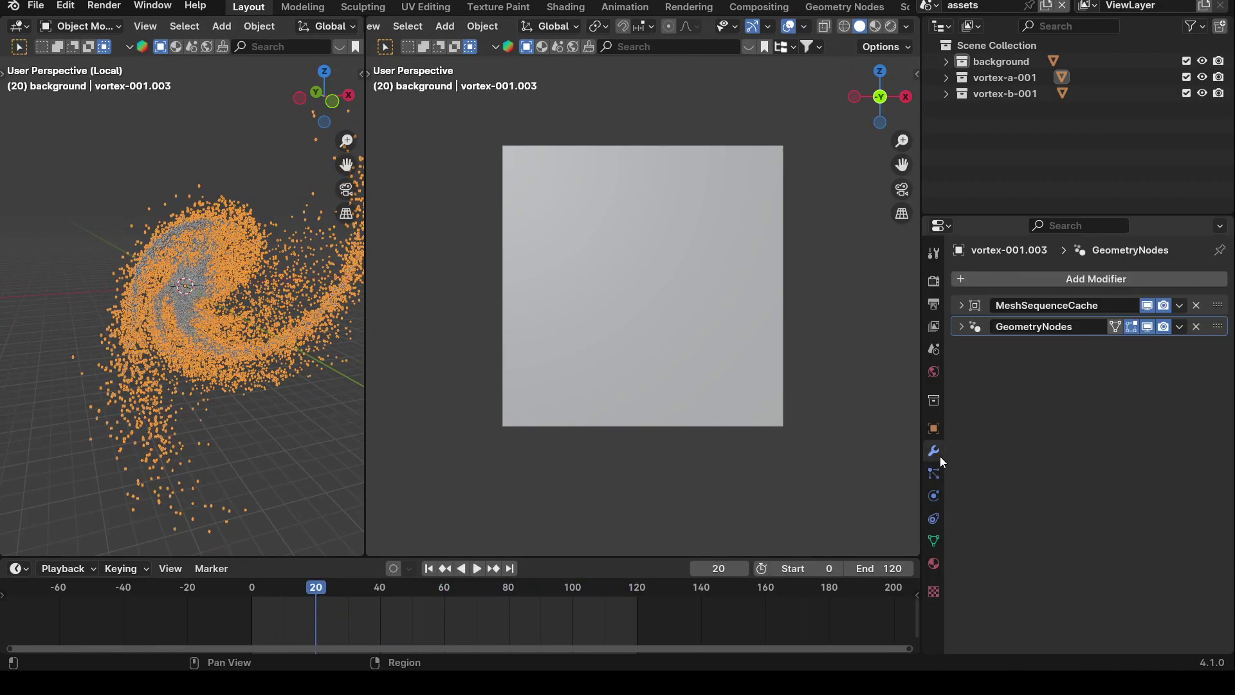
{"action": "left_click", "coordinate": [962, 306]}
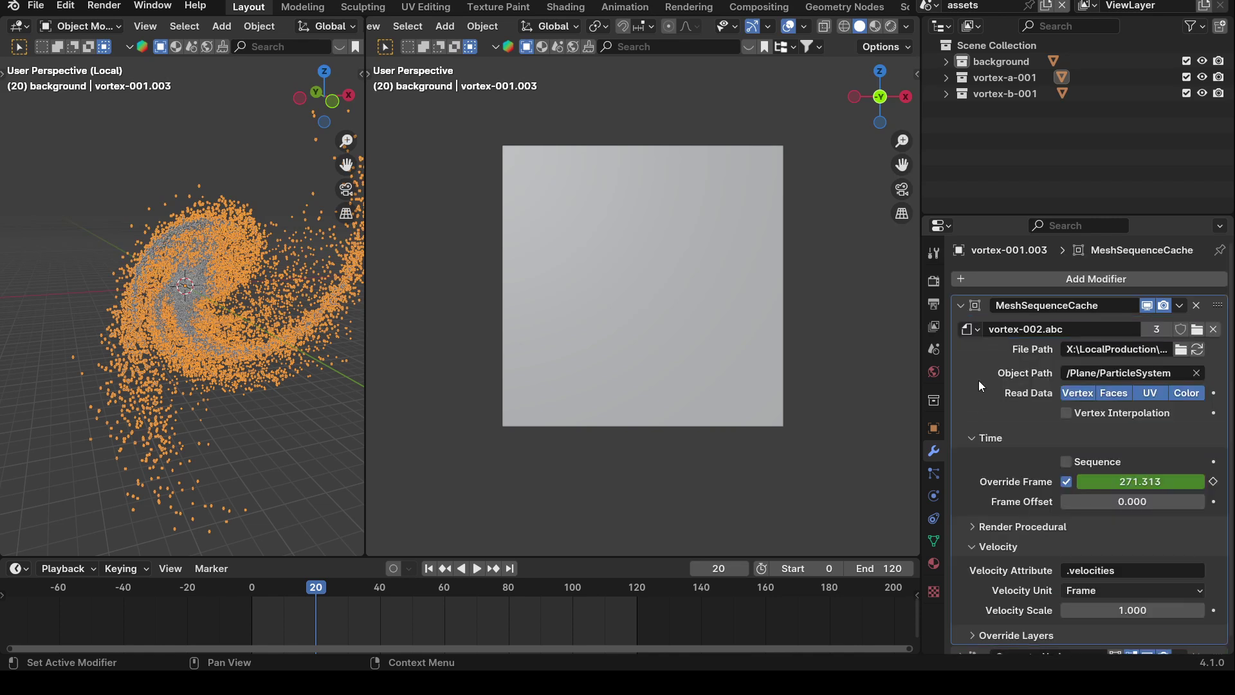
{"action": "scroll", "coordinate": [1042, 469], "scroll_direction": "down", "scroll_amount": 1}
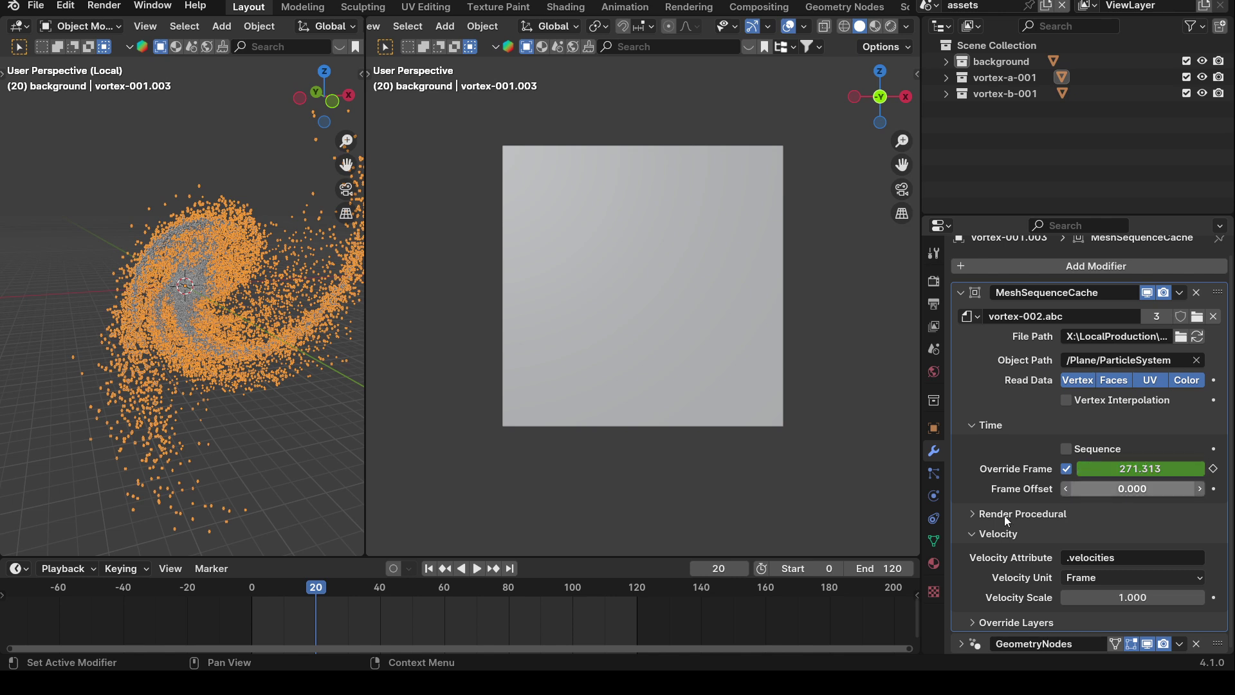
Step: Scrub the cached vortex animation to frame 120 and back to 58, and replace the timeline with an enlarged Graph Editor
{"action": "left_click_drag", "start_coordinate": [297, 589], "coordinate": [636, 594]}
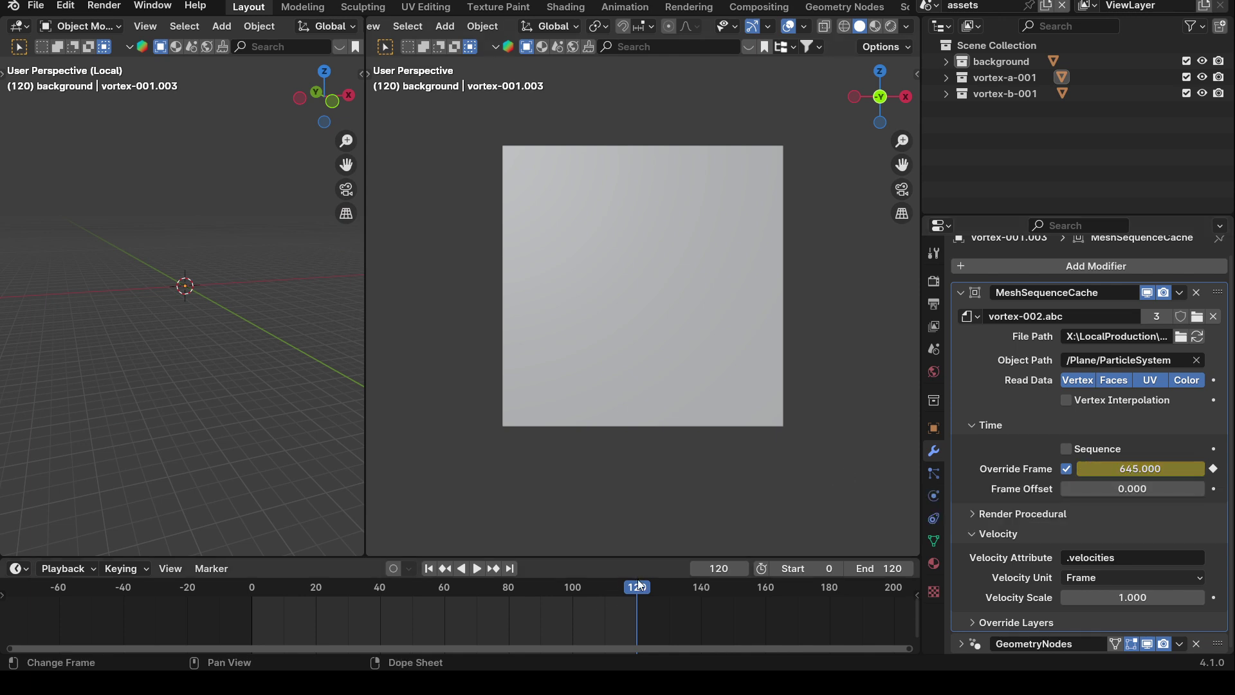
{"action": "left_click_drag", "start_coordinate": [632, 587], "coordinate": [437, 589]}
{"action": "left_click", "coordinate": [17, 569]}
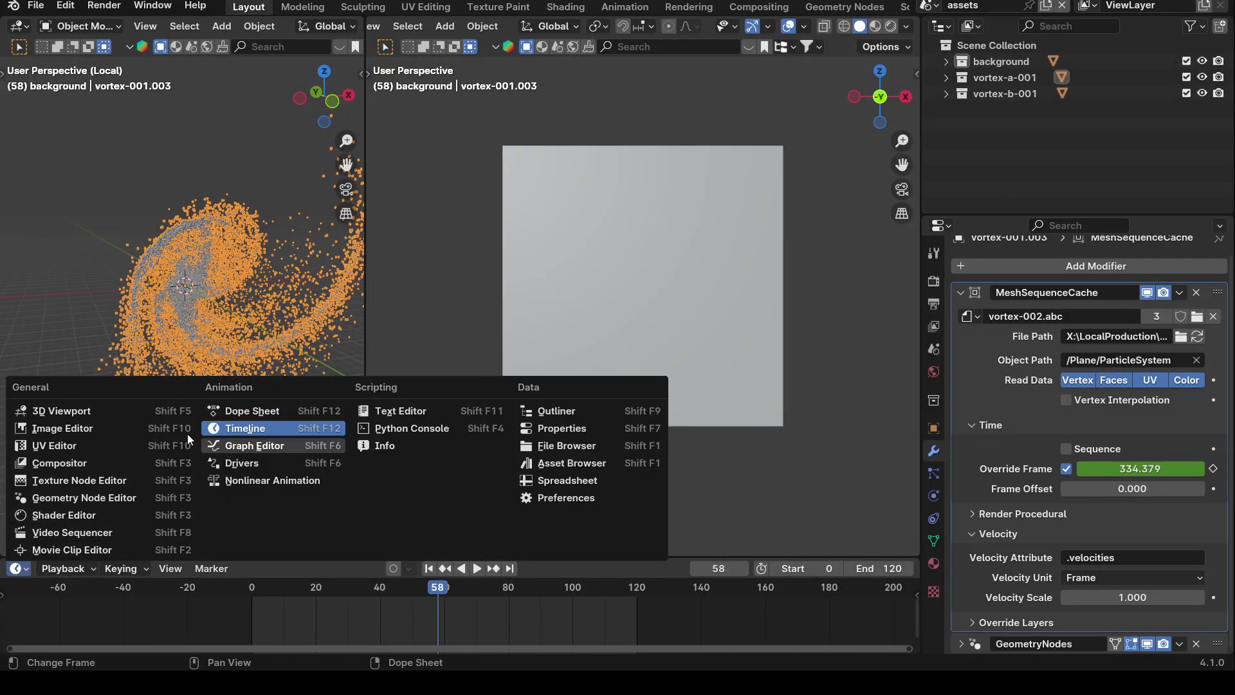
{"action": "left_click", "coordinate": [250, 449]}
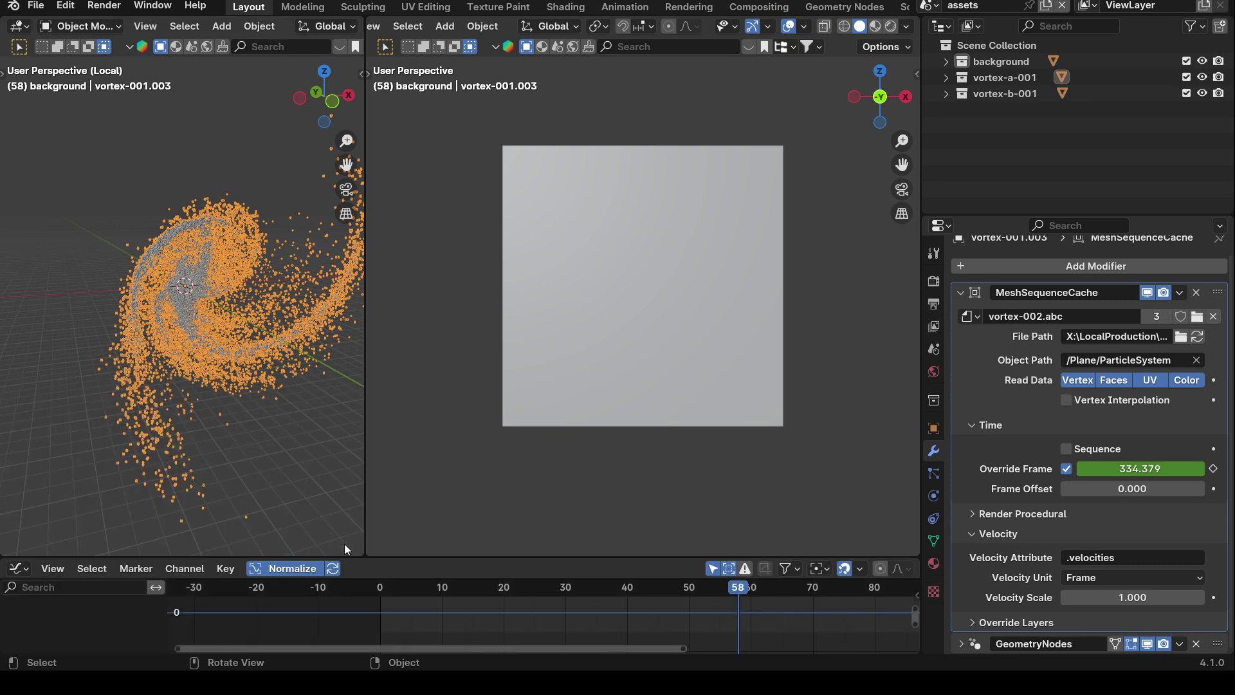
{"action": "left_click_drag", "start_coordinate": [352, 559], "coordinate": [353, 365]}
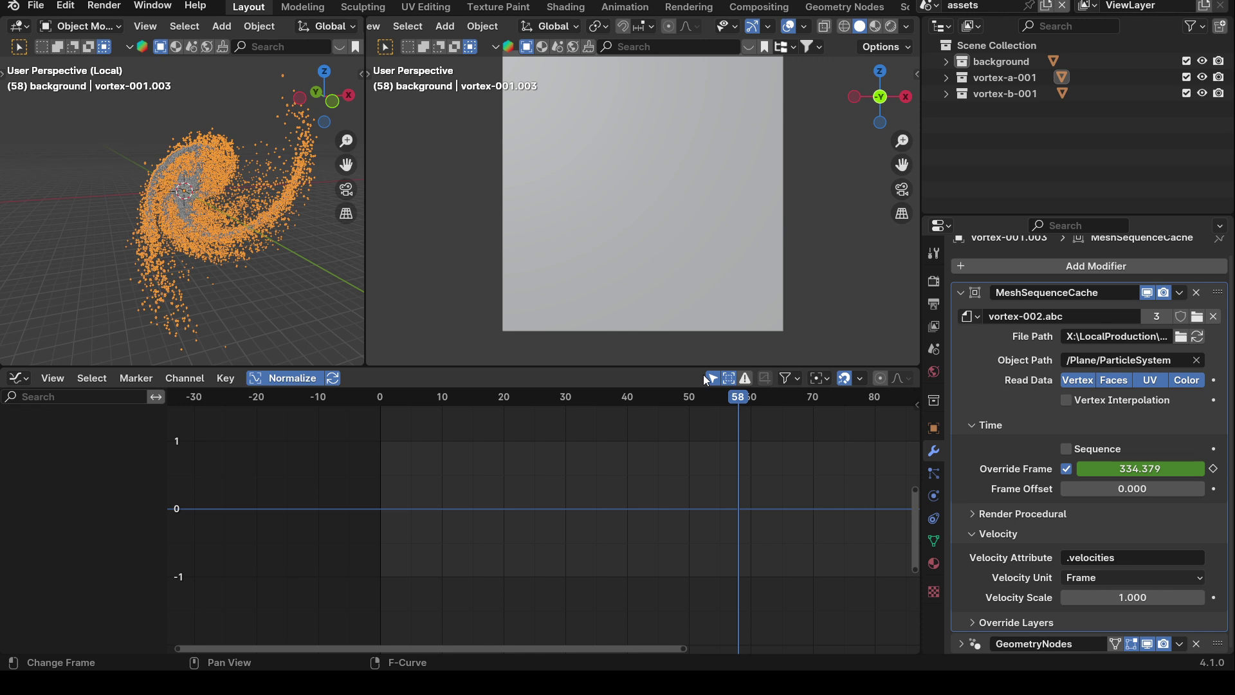
Step: Turn off the Graph Editor's Only Show Selected filter to list the vortex-001.abc and vortex-002.abc Frame curves
{"action": "left_click", "coordinate": [795, 378]}
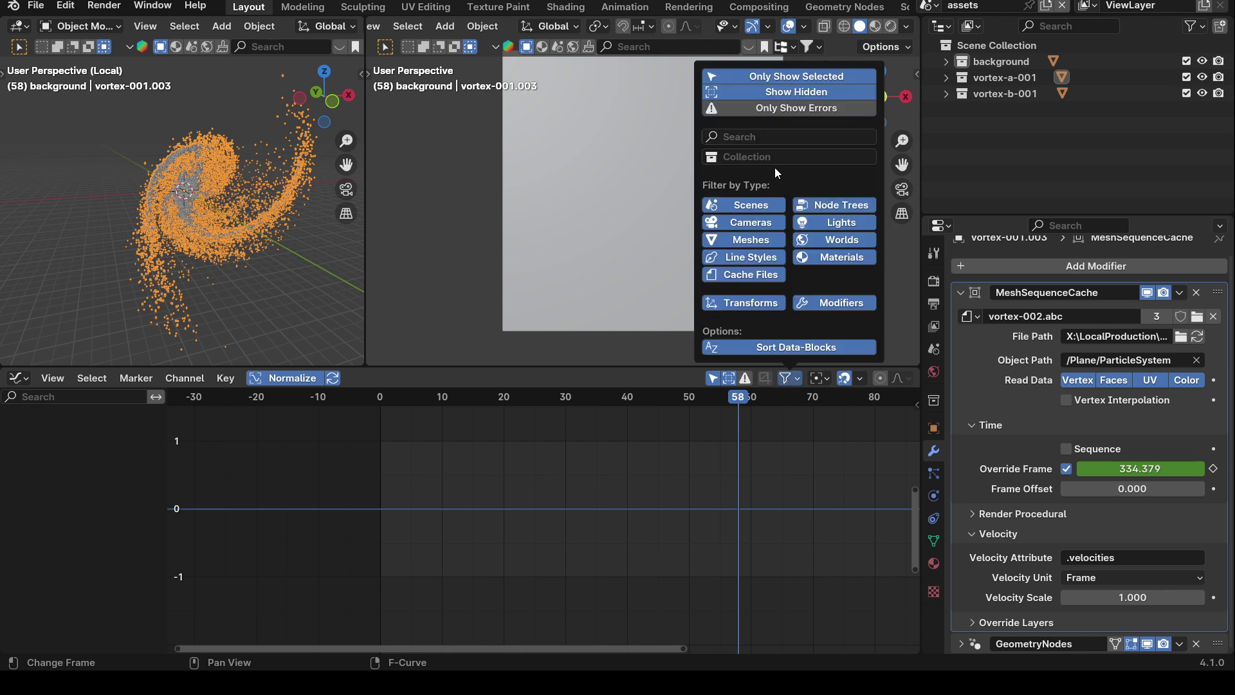
{"action": "left_click", "coordinate": [799, 391]}
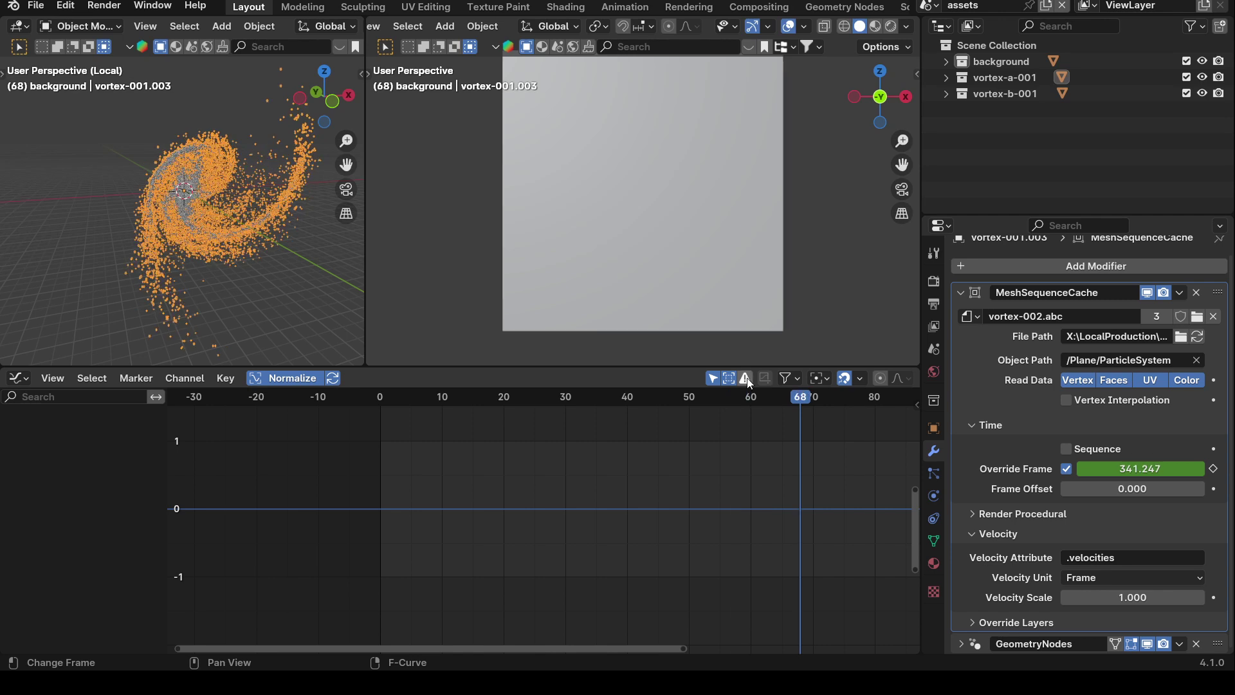
{"action": "left_click", "coordinate": [711, 380]}
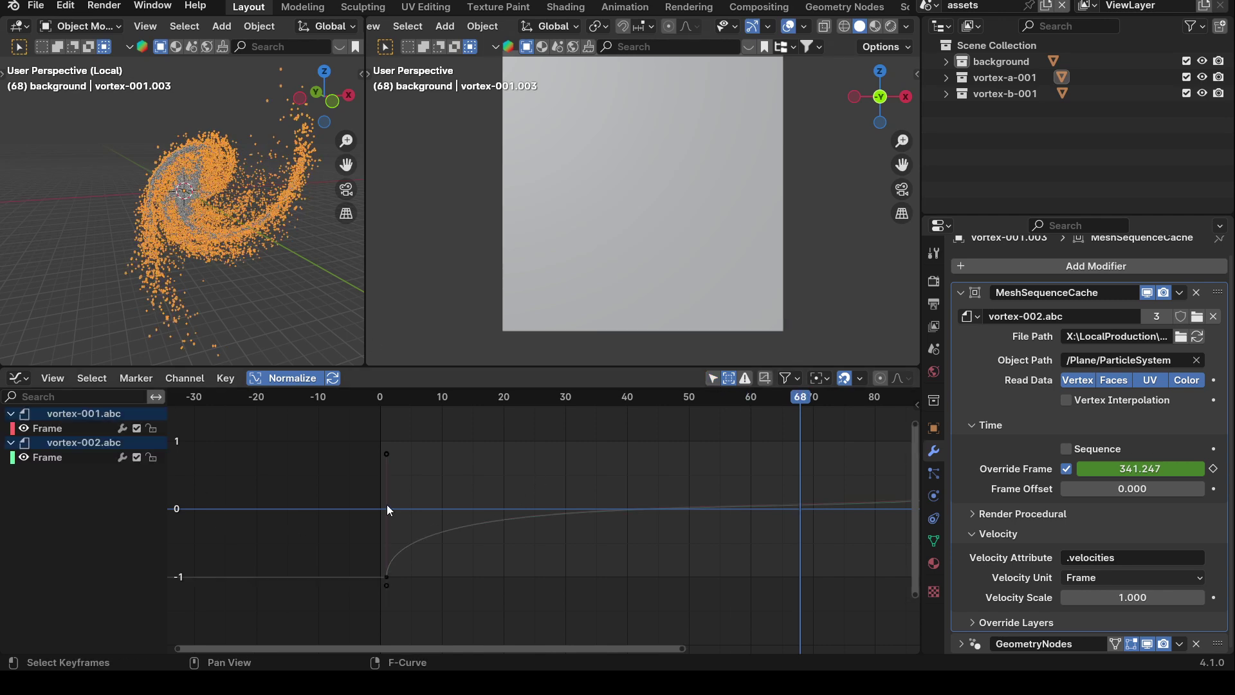
{"action": "left_click", "coordinate": [715, 380]}
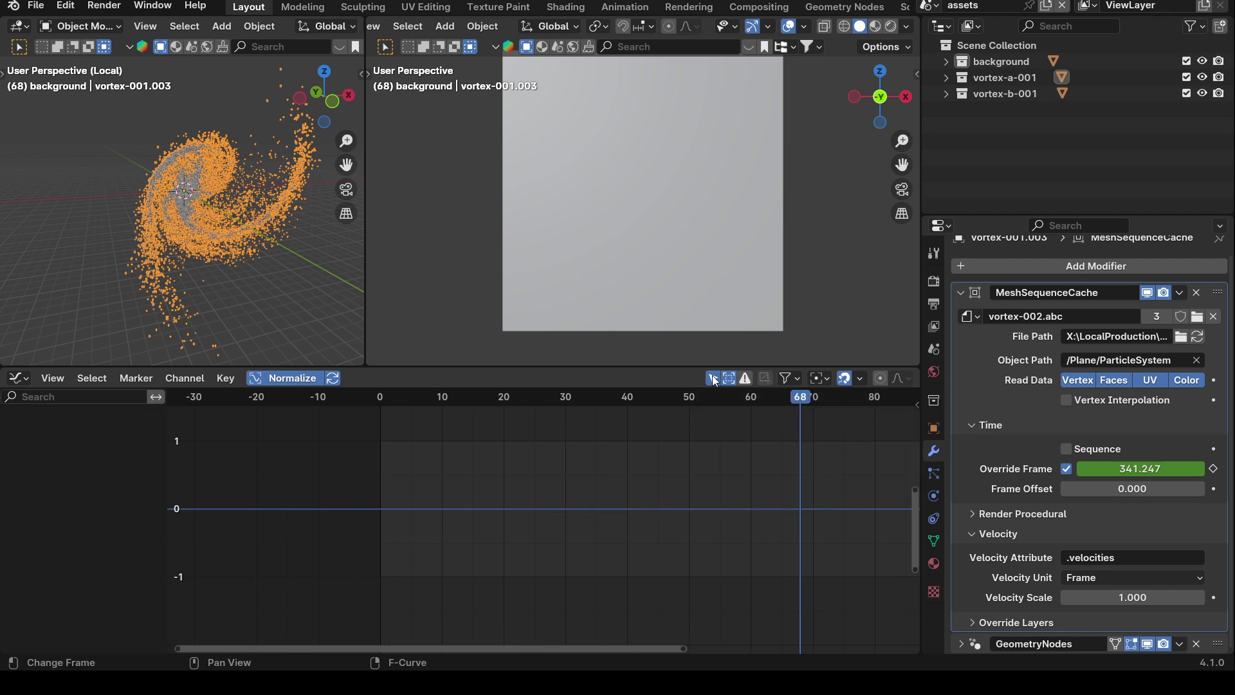
{"action": "left_click", "coordinate": [714, 380]}
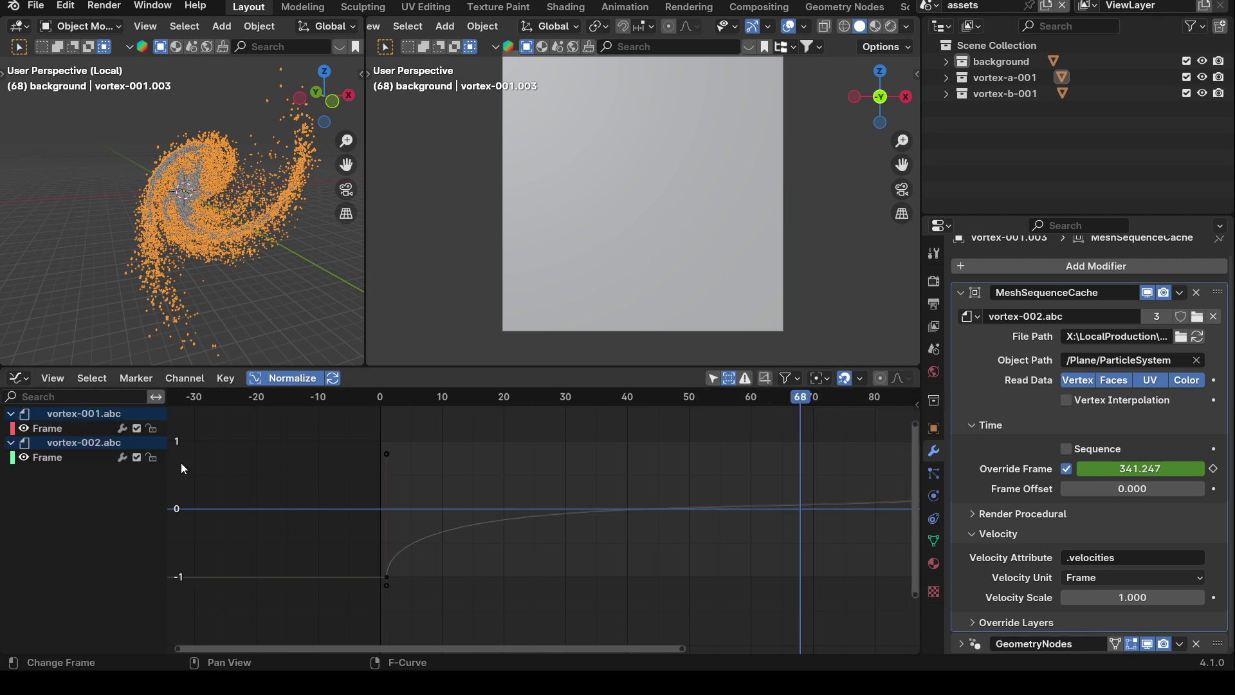
Step: Hide the vortex-002.abc Frame curve, select the vortex-001.abc Frame curve and go to frame 58
{"action": "left_click", "coordinate": [24, 457]}
{"action": "left_click", "coordinate": [23, 458]}
{"action": "left_click", "coordinate": [25, 458]}
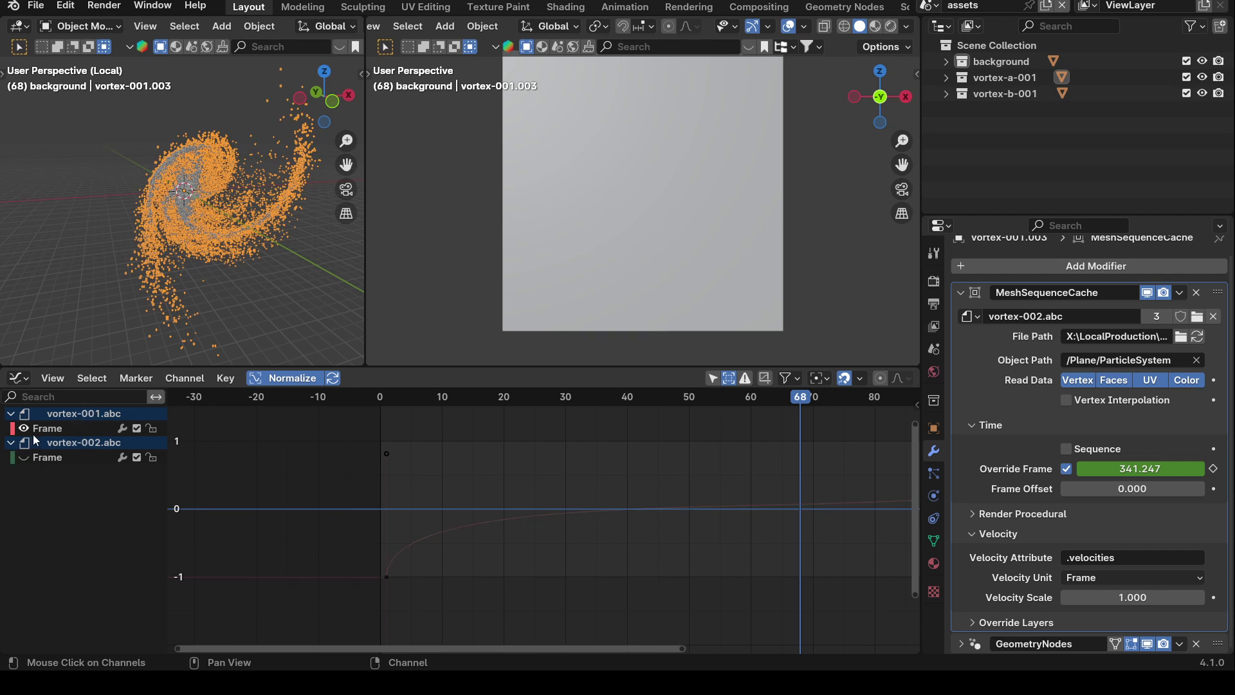
{"action": "left_click", "coordinate": [40, 428]}
{"action": "key", "text": "Home"}
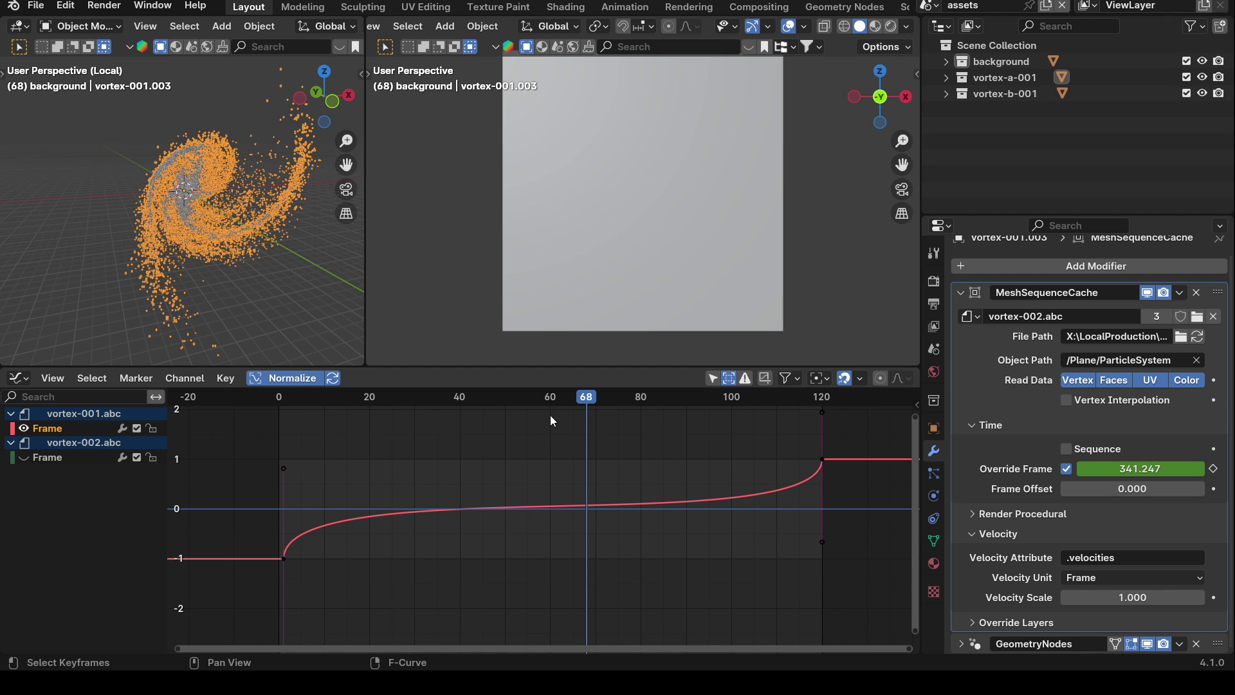
{"action": "left_click_drag", "start_coordinate": [582, 395], "coordinate": [541, 395]}
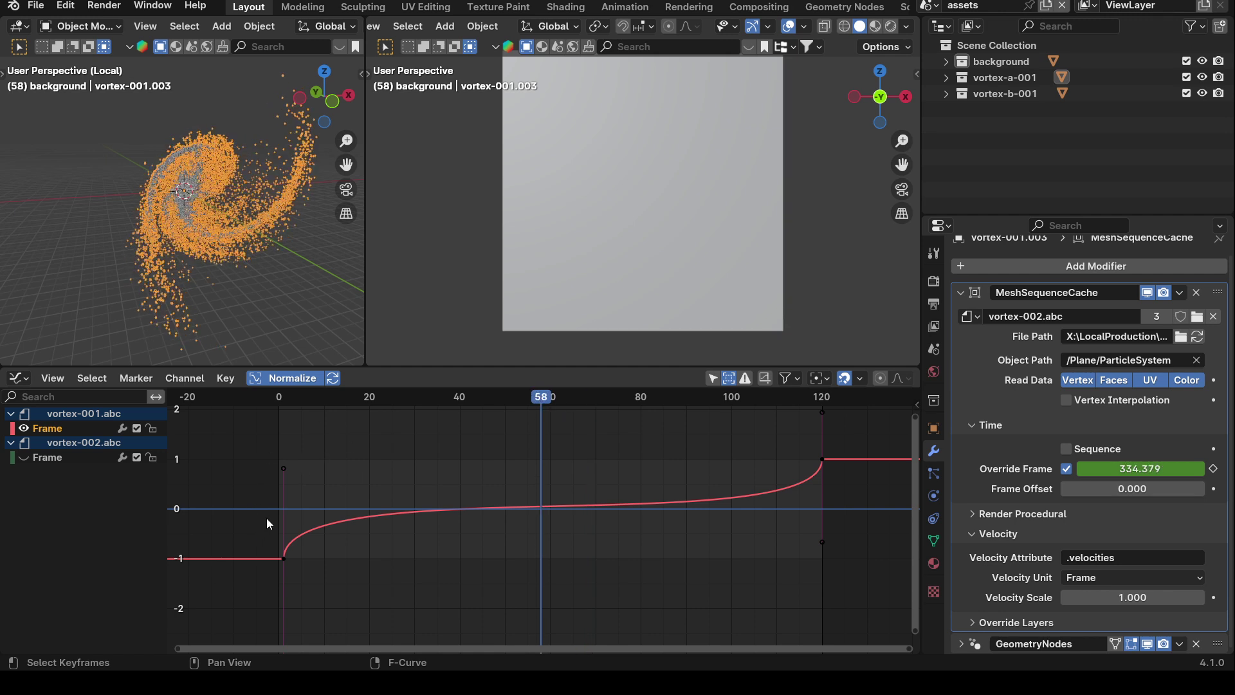
Step: Try flattening the start and end handles of the vortex-001.abc Frame curve and playing the animation from frame 0
{"action": "left_click_drag", "start_coordinate": [284, 469], "coordinate": [407, 566]}
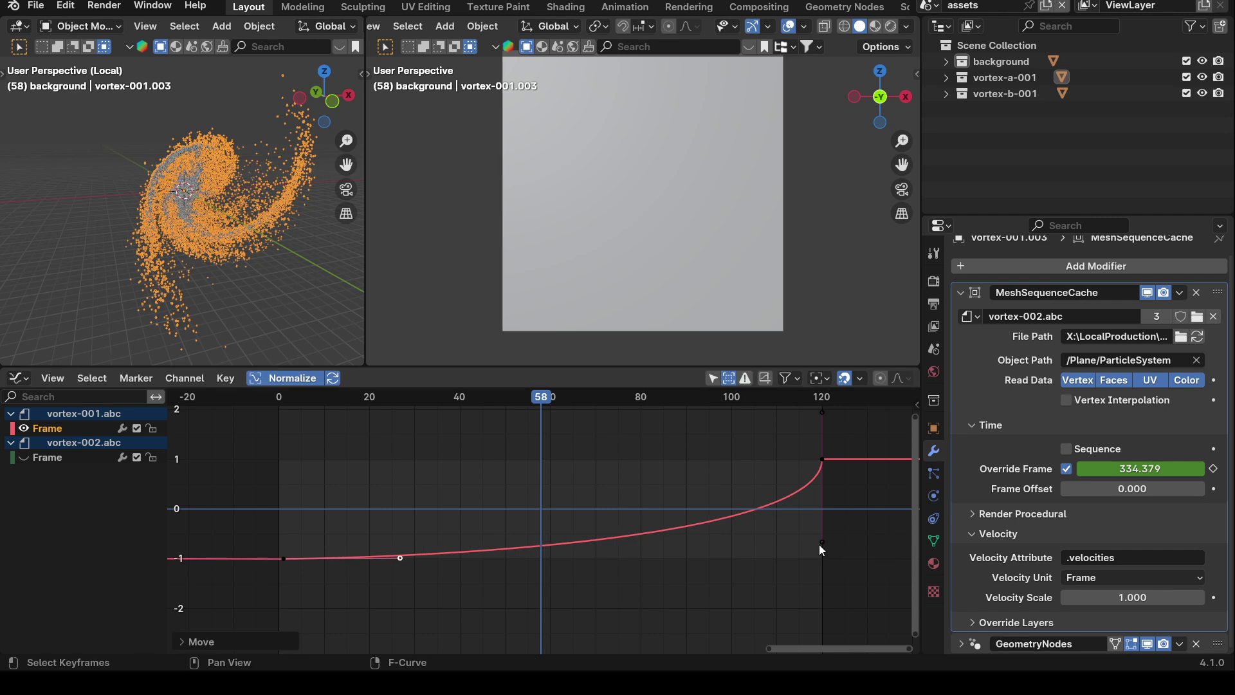
{"action": "left_click_drag", "start_coordinate": [820, 543], "coordinate": [671, 459]}
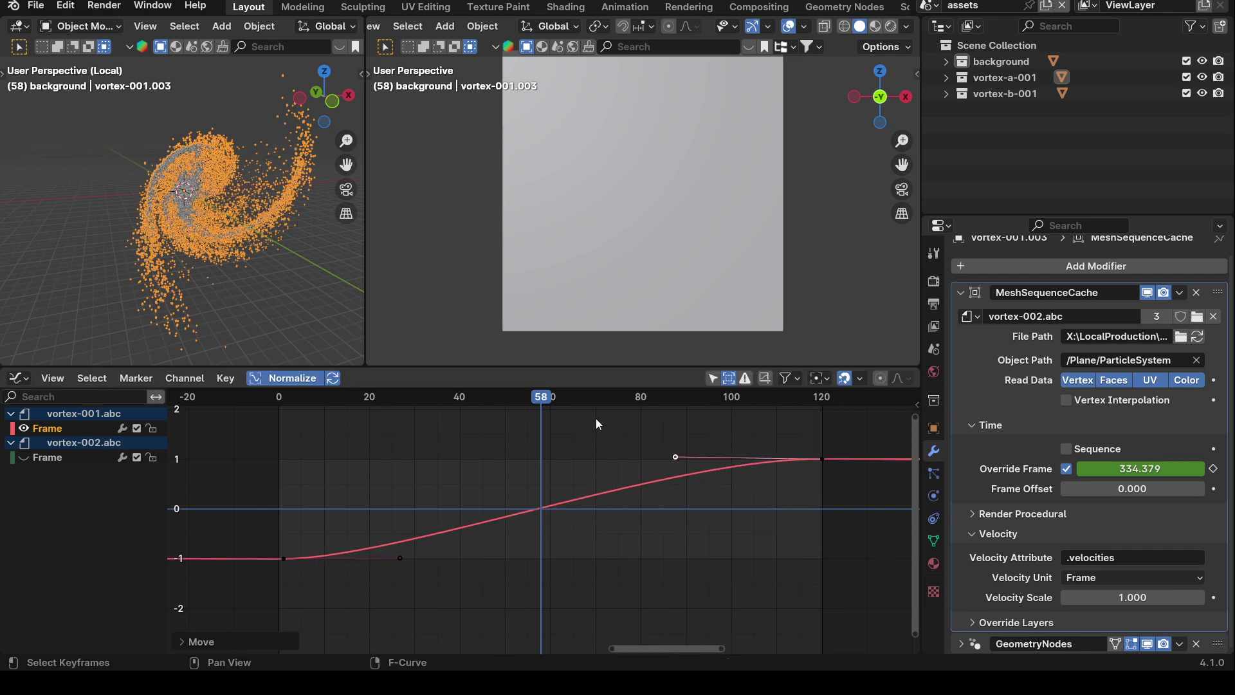
{"action": "left_click_drag", "start_coordinate": [541, 397], "coordinate": [230, 532]}
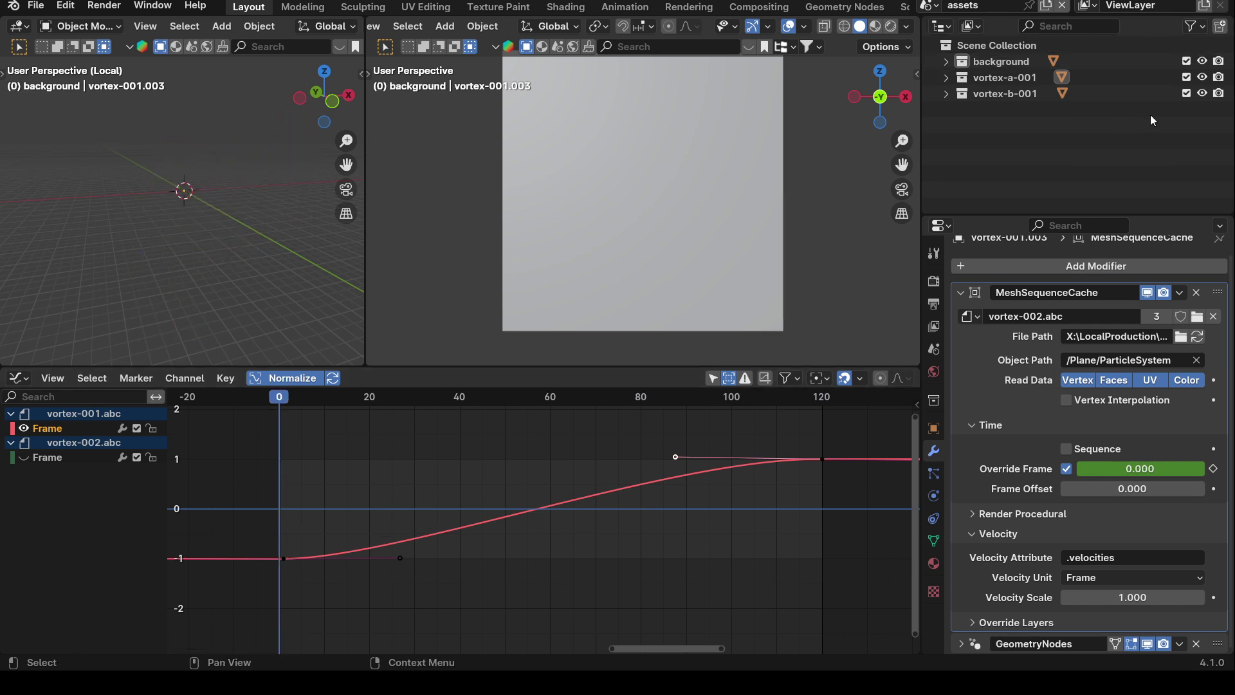
{"action": "key", "text": "space"}
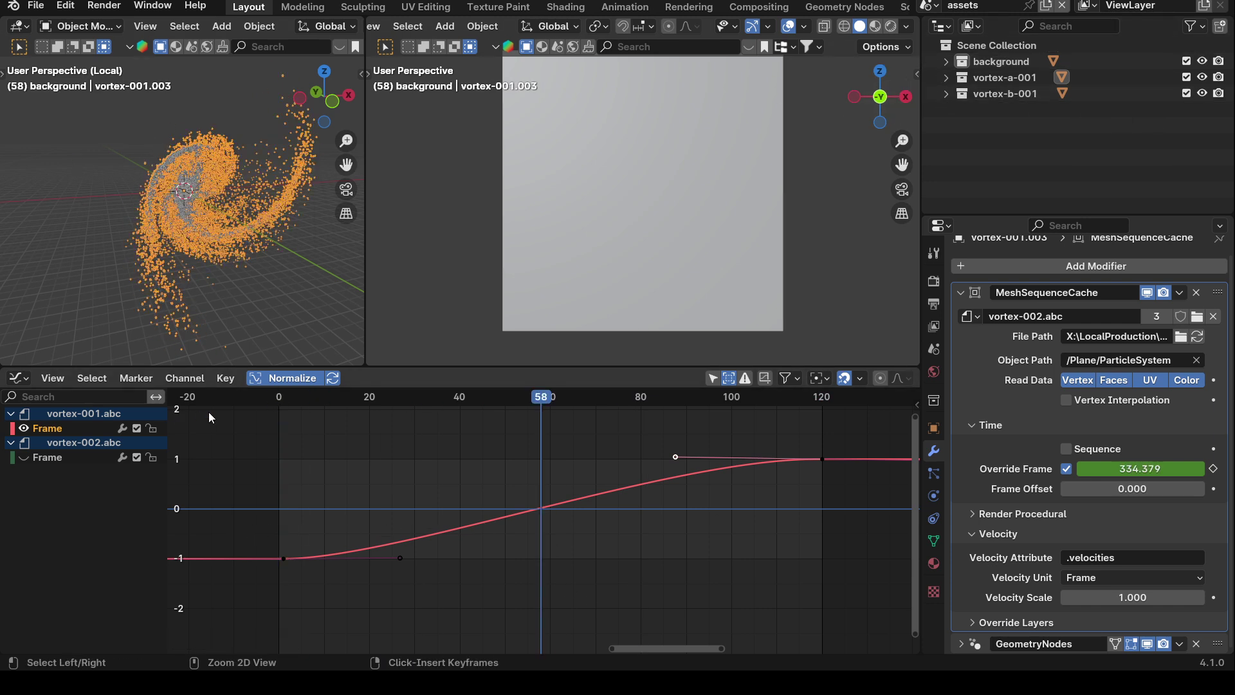
Step: Undo the frame change and both handle edits on the vortex-001.abc Frame curve
{"action": "key", "text": "ctrl+z"}
{"action": "key", "text": "ctrl+z"}
{"action": "key", "text": "ctrl+z"}
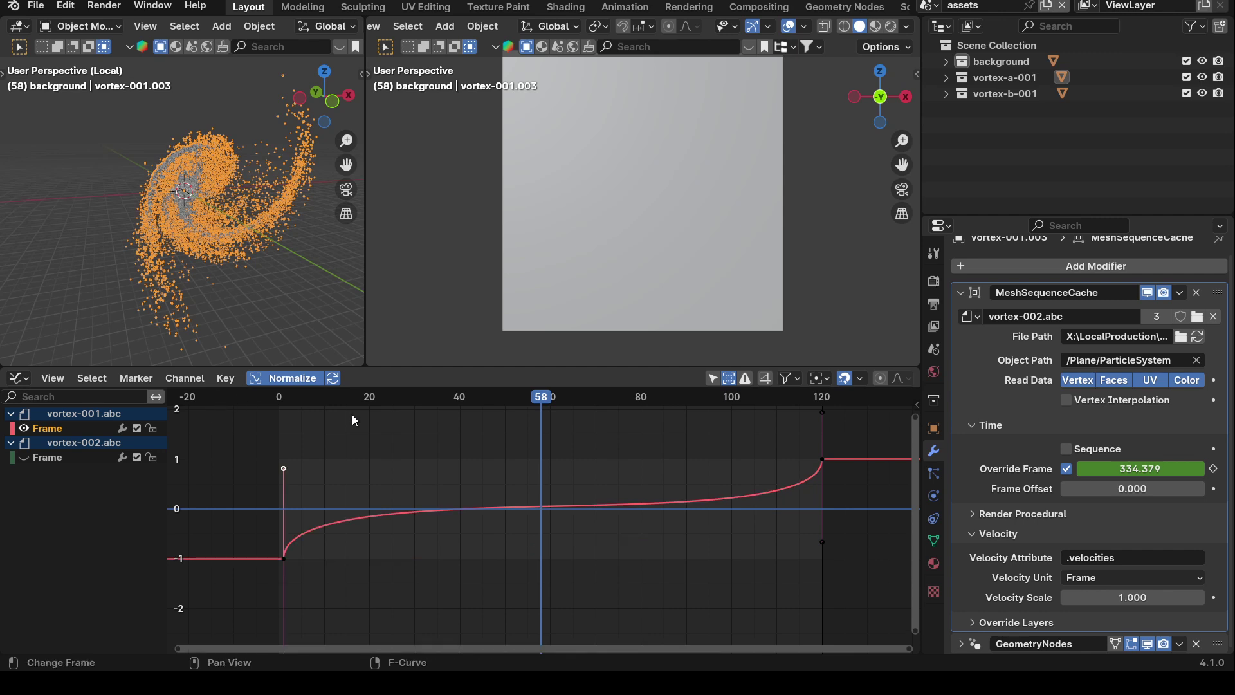
Step: Play the isolated vortex's animation from frame 0 with the original Frame curve and stop playback
{"action": "left_click_drag", "start_coordinate": [509, 399], "coordinate": [266, 388]}
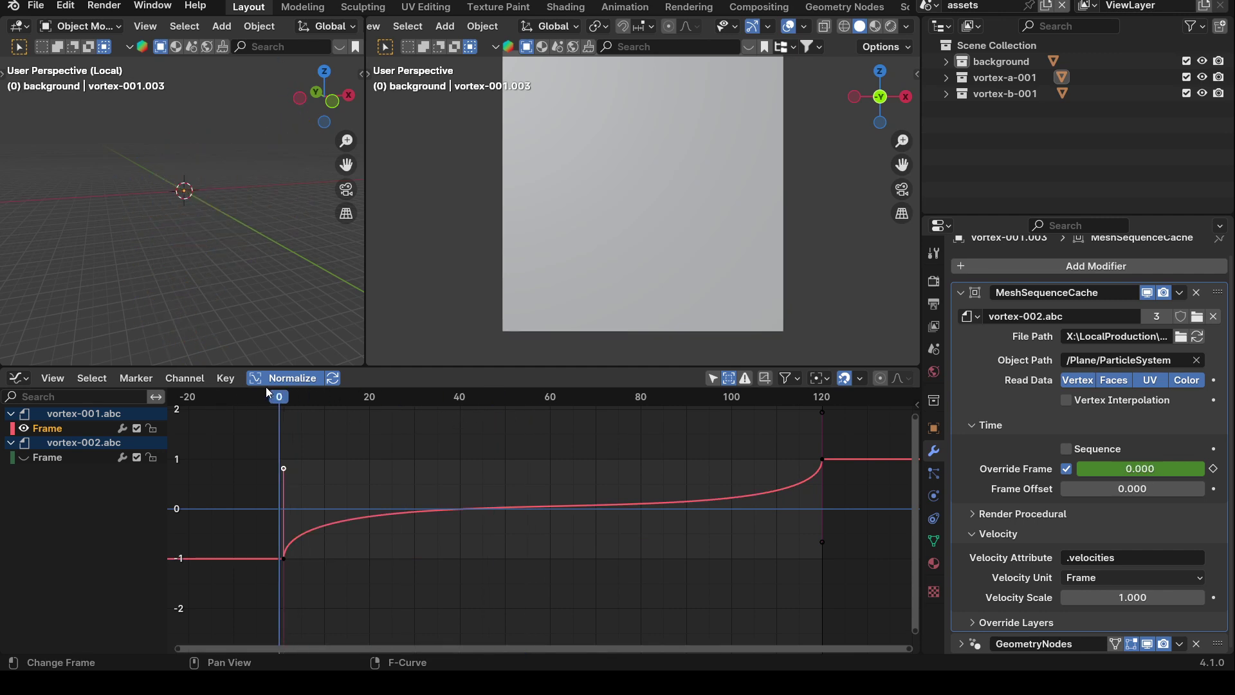
{"action": "key", "text": "space"}
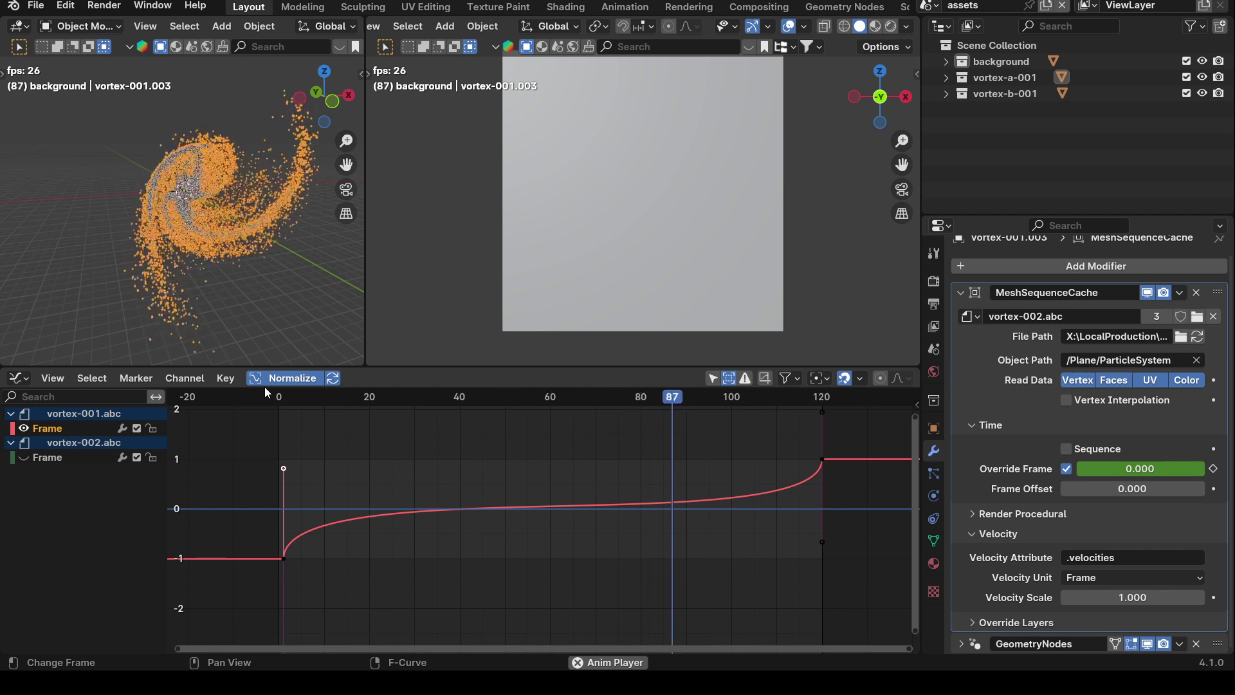
{"action": "key", "text": "space"}
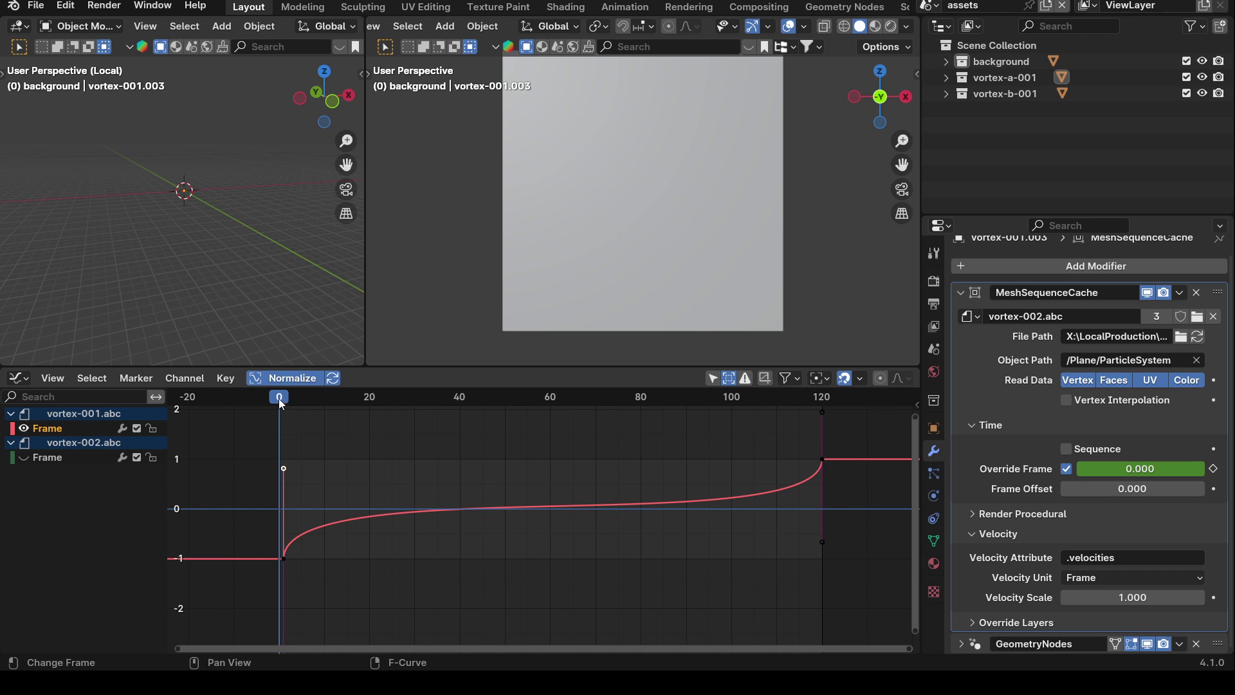
Step: Go to frame 35 and examine the isolated vortex's particle swirl from several angles
{"action": "left_click_drag", "start_coordinate": [280, 399], "coordinate": [438, 467]}
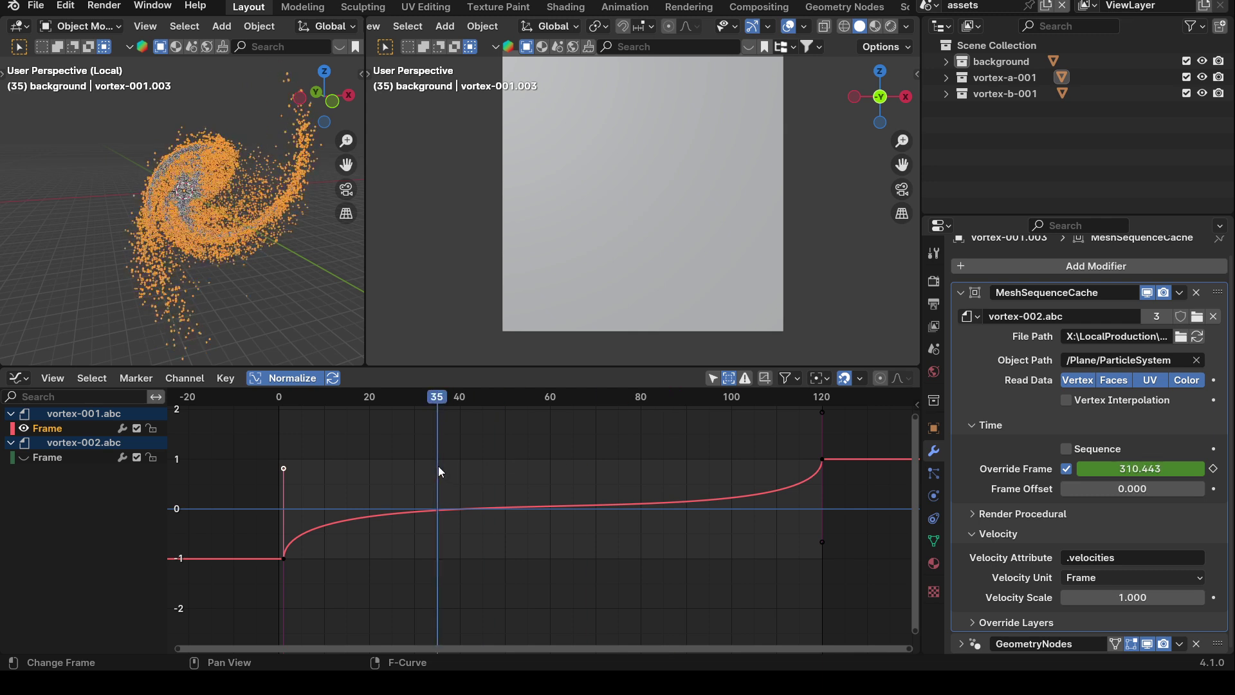
{"action": "middle_click_drag", "start_coordinate": [230, 267], "coordinate": [237, 267]}
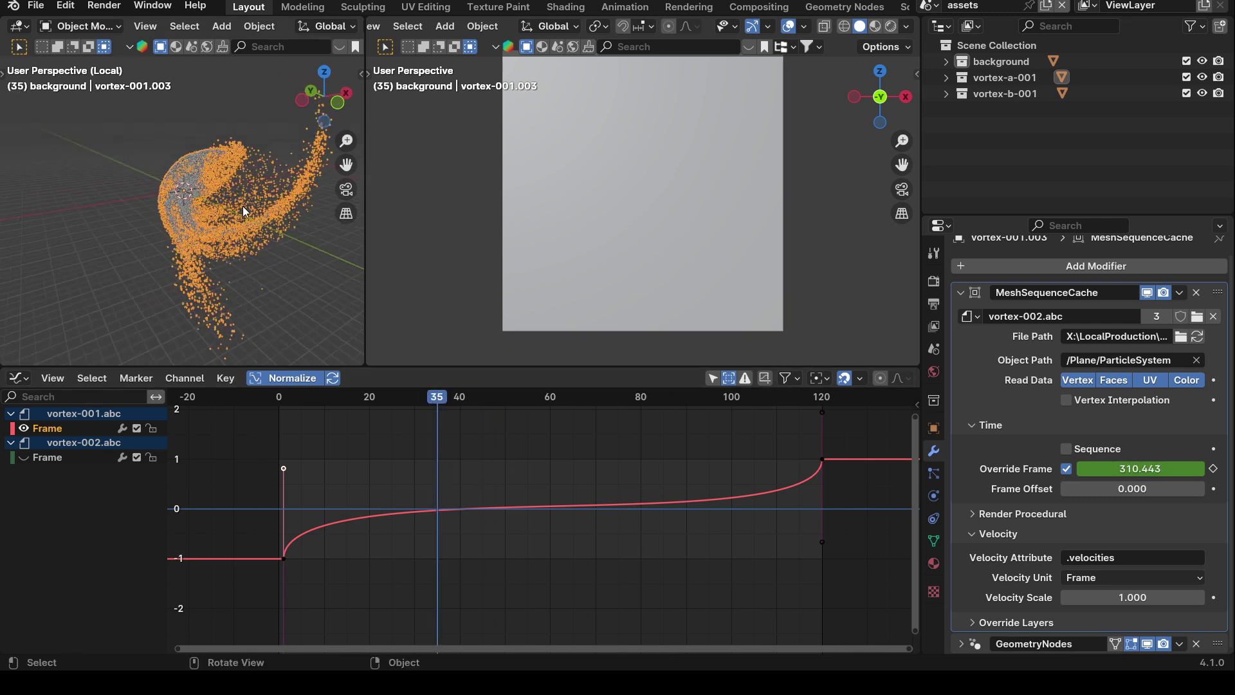
{"action": "middle_click_drag", "start_coordinate": [222, 196], "coordinate": [145, 196]}
{"action": "left_click", "coordinate": [101, 172]}
{"action": "left_click", "coordinate": [187, 230]}
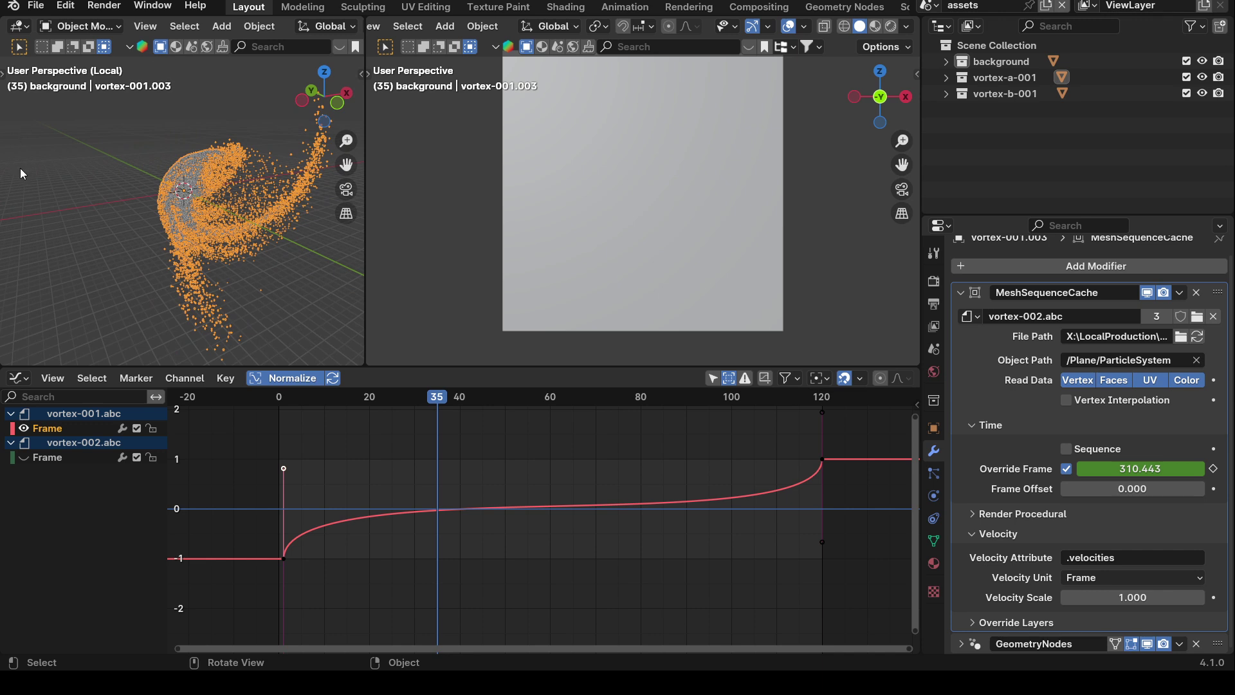
{"action": "middle_click_drag", "start_coordinate": [20, 167], "coordinate": [114, 174]}
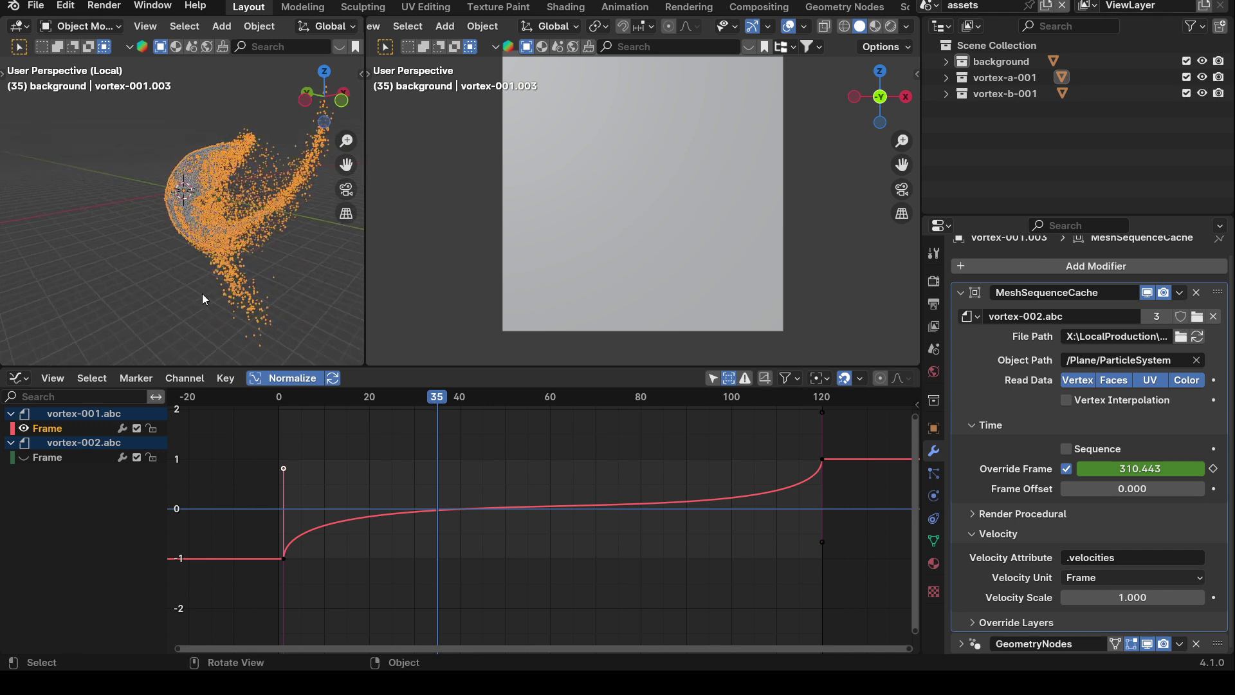
{"action": "middle_click_drag", "start_coordinate": [144, 239], "coordinate": [112, 208]}
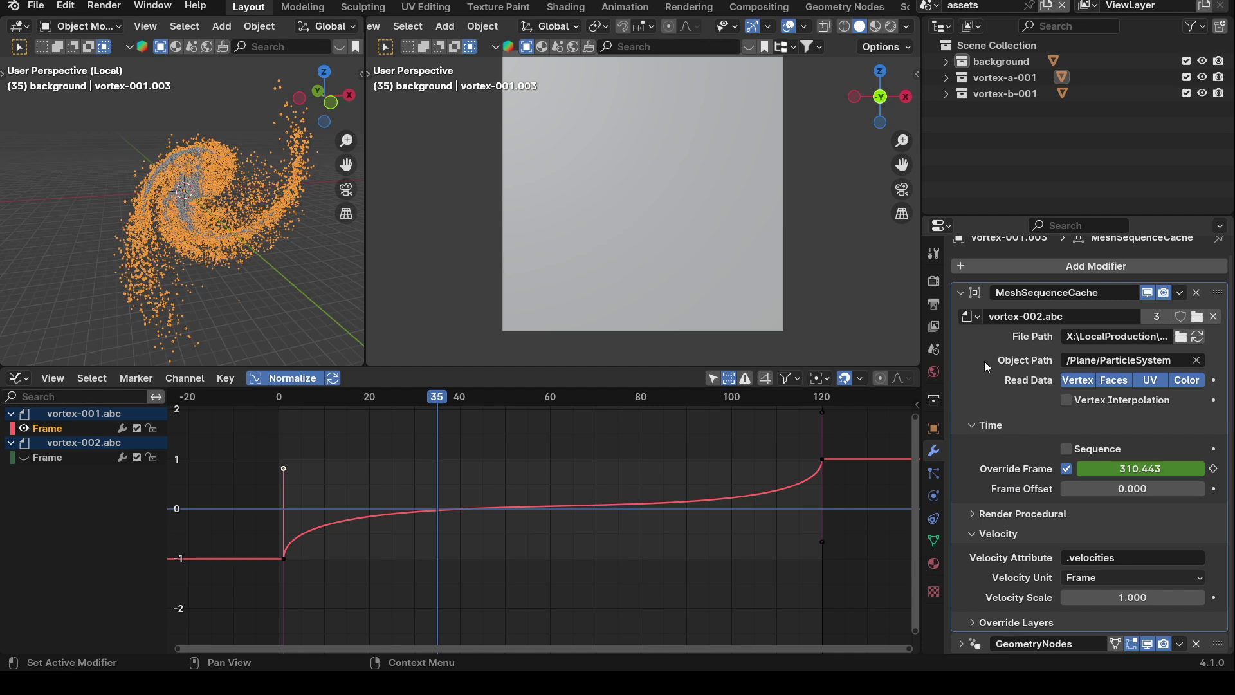
Step: Collapse the MeshSequenceCache modifier settings and switch to the shot-0100 scene
{"action": "left_click", "coordinate": [960, 292]}
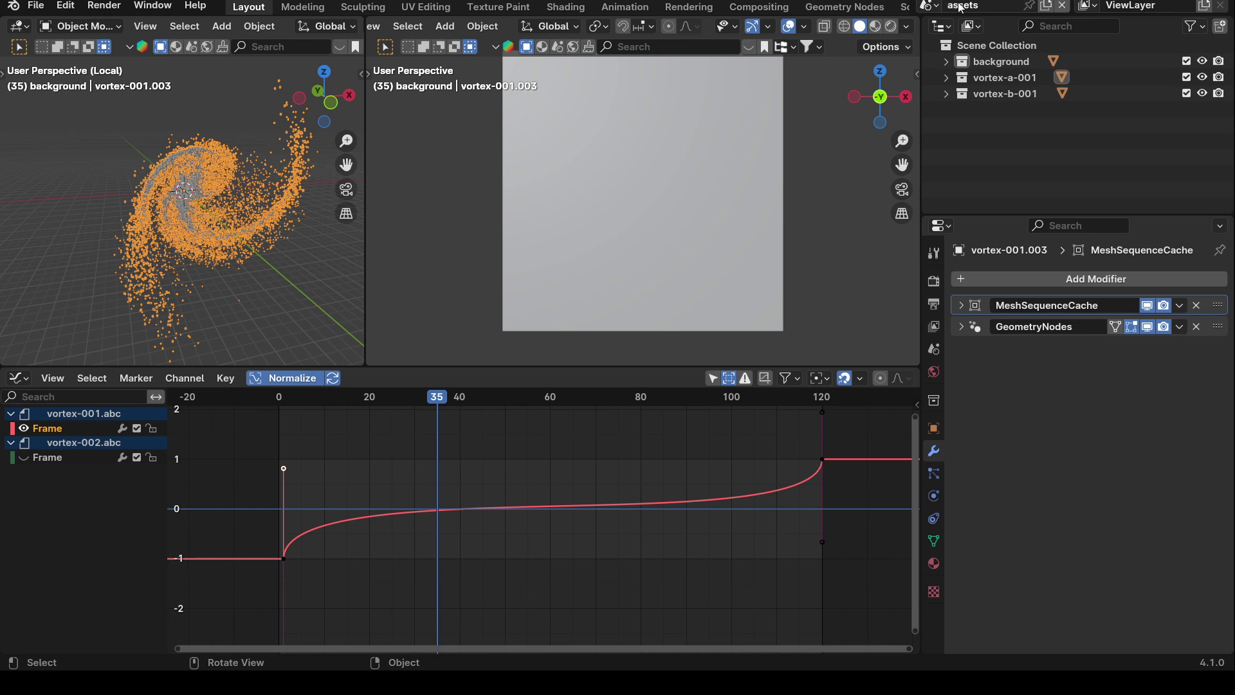
{"action": "left_click", "coordinate": [934, 10]}
{"action": "left_click", "coordinate": [955, 45]}
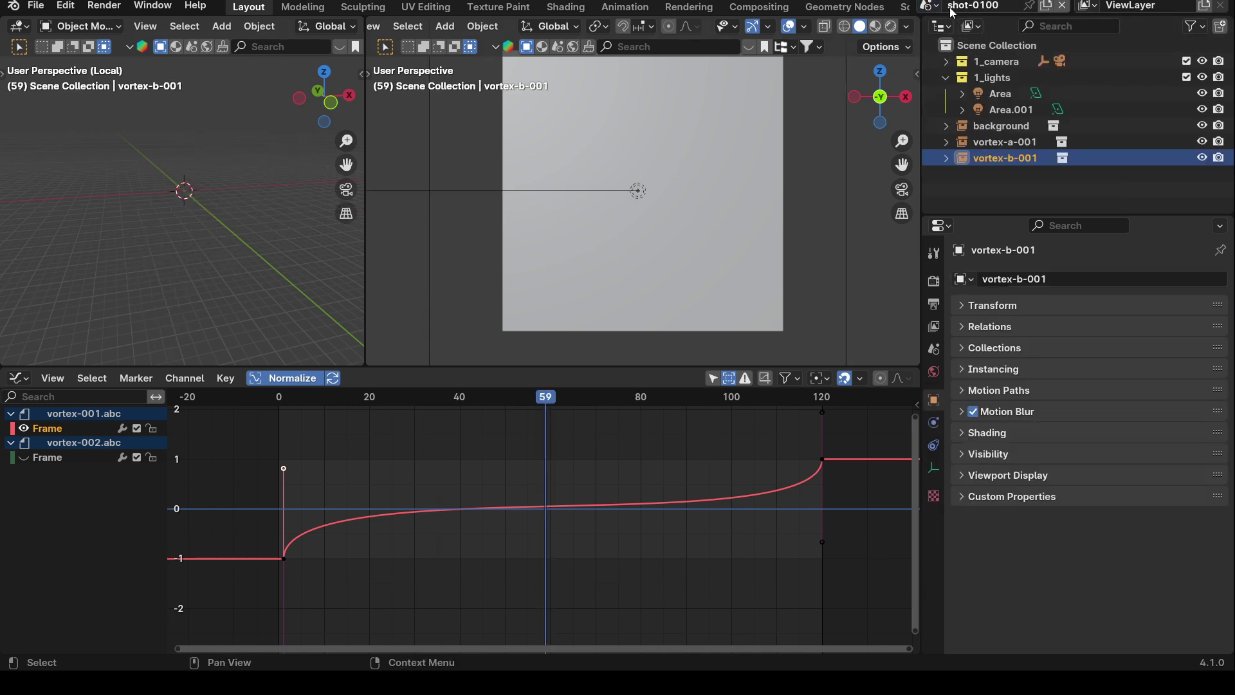
{"action": "left_click", "coordinate": [928, 8]}
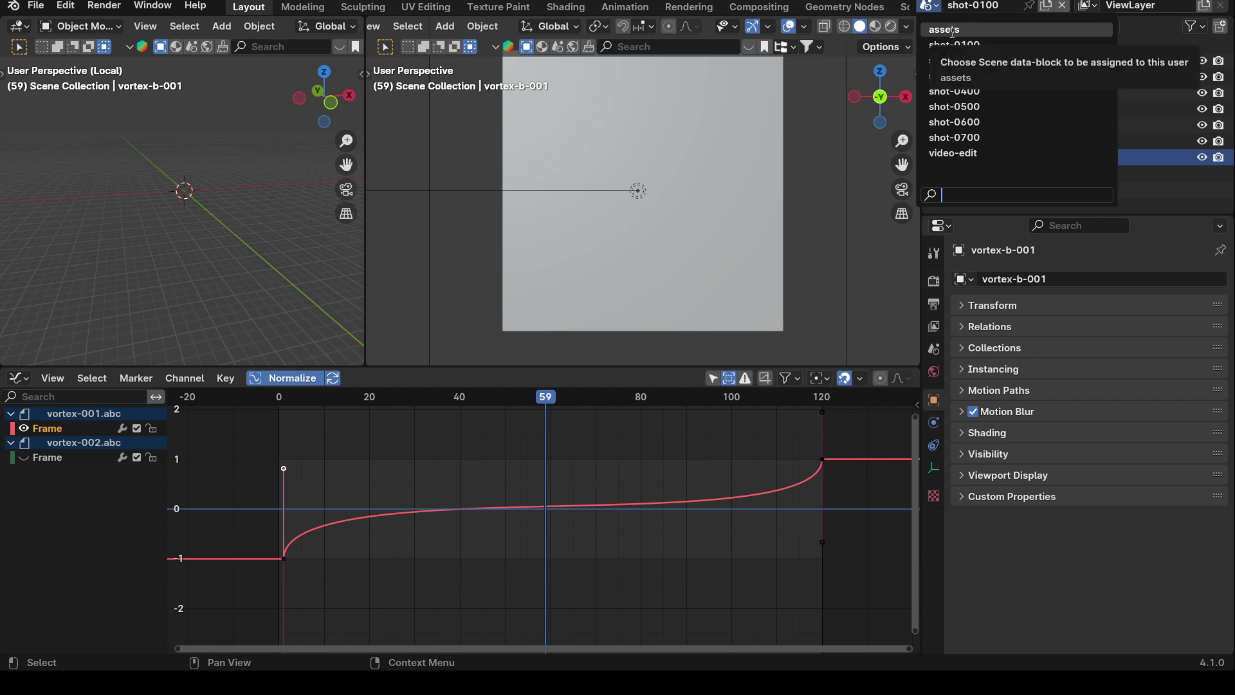
{"action": "left_click", "coordinate": [929, 8]}
{"action": "left_click", "coordinate": [929, 8]}
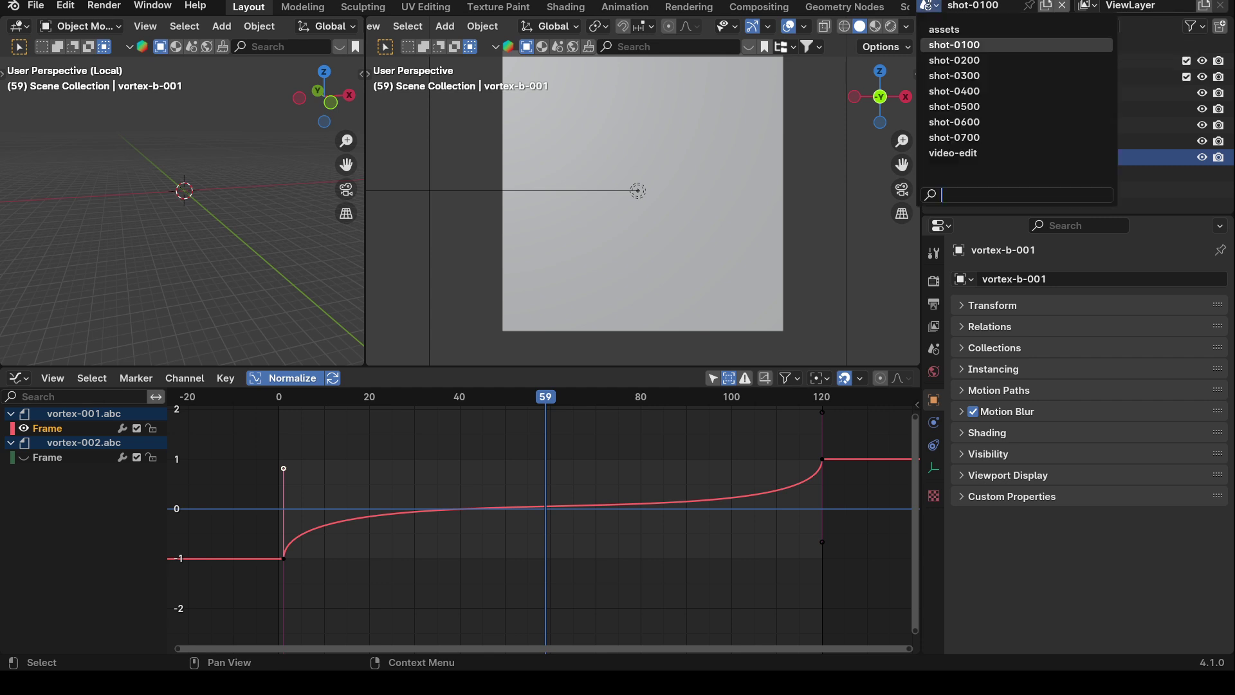
{"action": "left_click", "coordinate": [943, 45]}
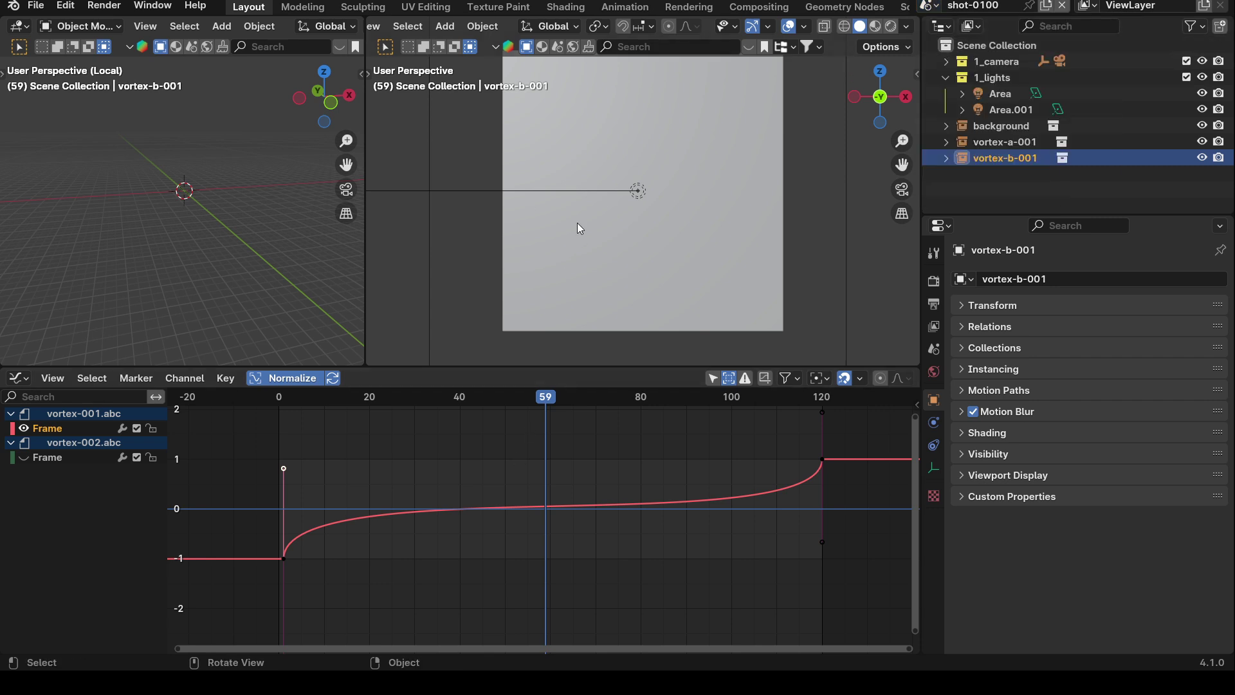
Step: Shrink the Graph Editor to a narrow strip and view shot-0100 through its camera
{"action": "left_click_drag", "start_coordinate": [562, 364], "coordinate": [588, 607]}
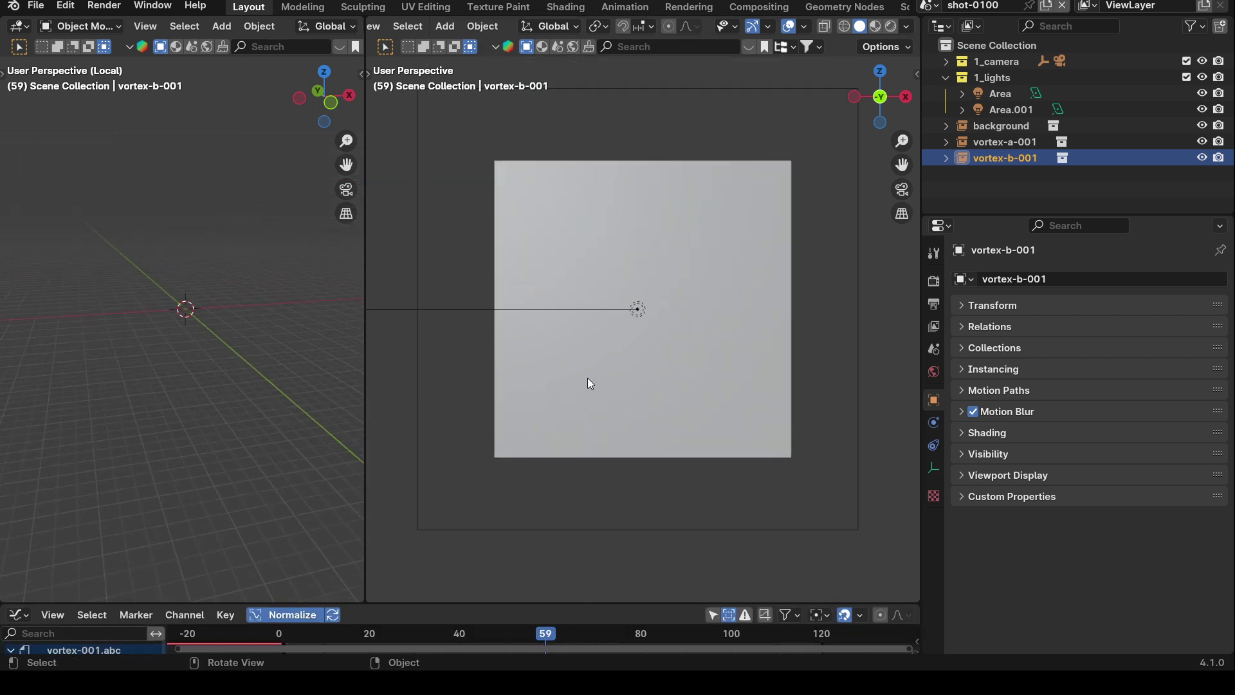
{"action": "key", "text": "KP_0"}
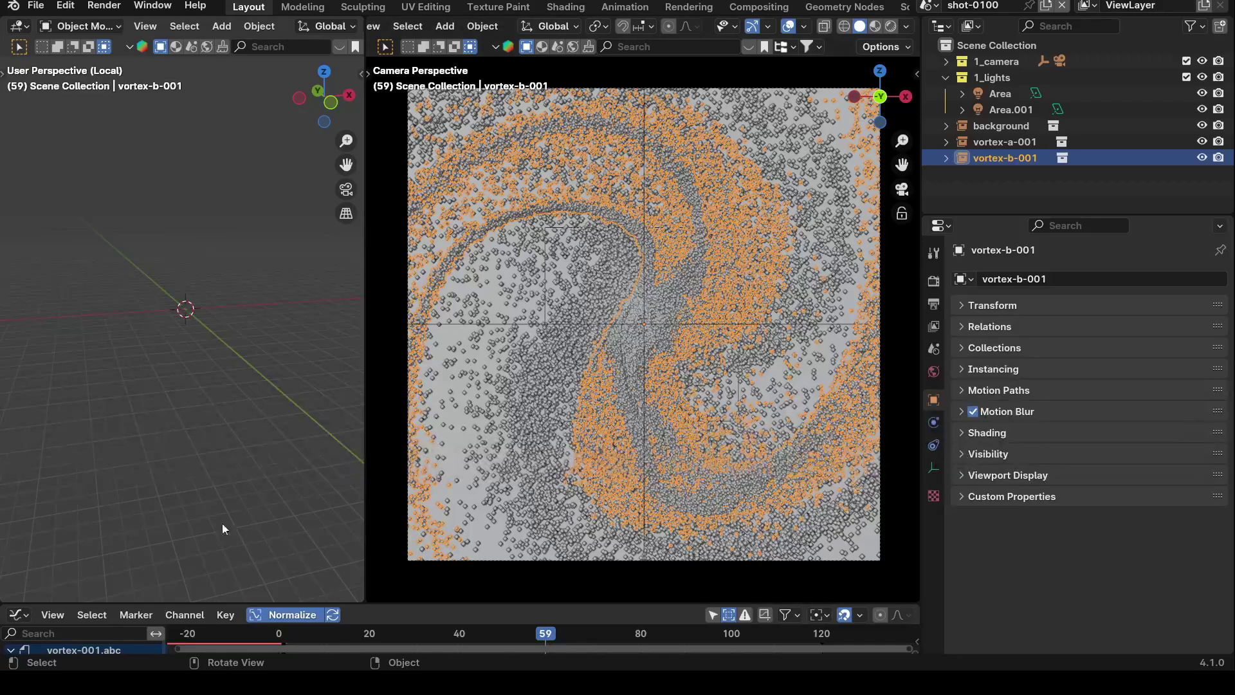
Step: Play shot-0100's animation from frame 0 with vortex-b-001 deselected and stop at frame 12
{"action": "left_click", "coordinate": [295, 647]}
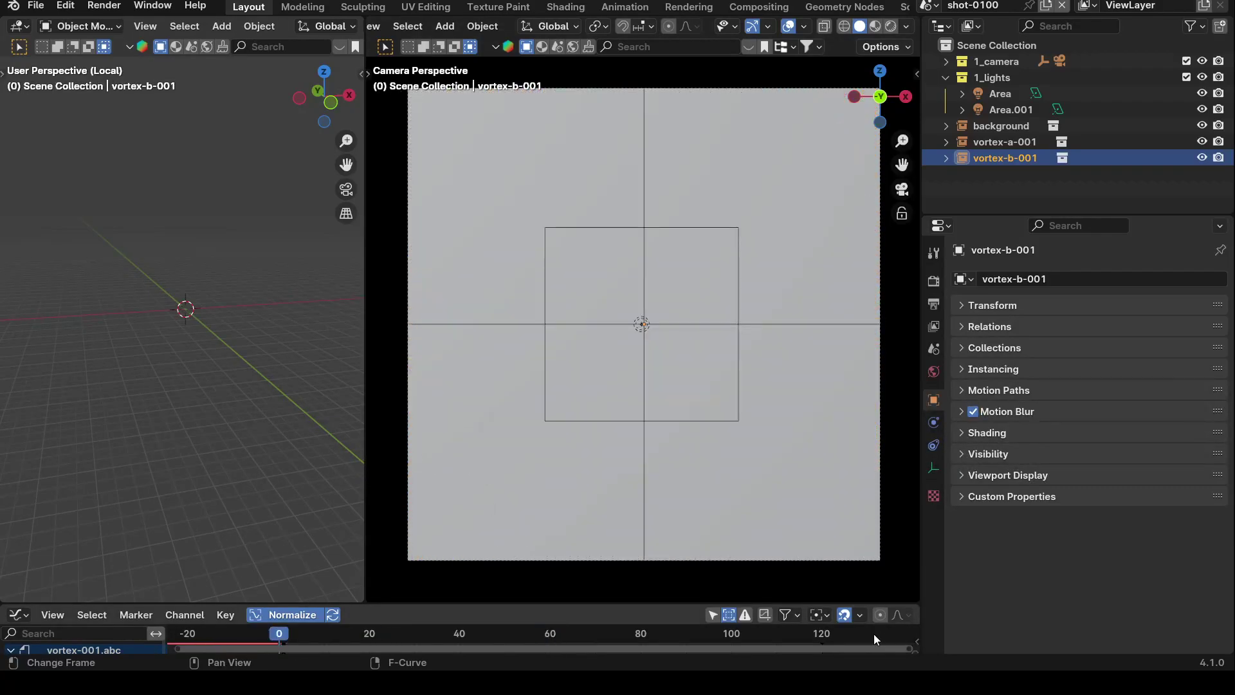
{"action": "key", "text": "space"}
{"action": "left_click", "coordinate": [668, 409]}
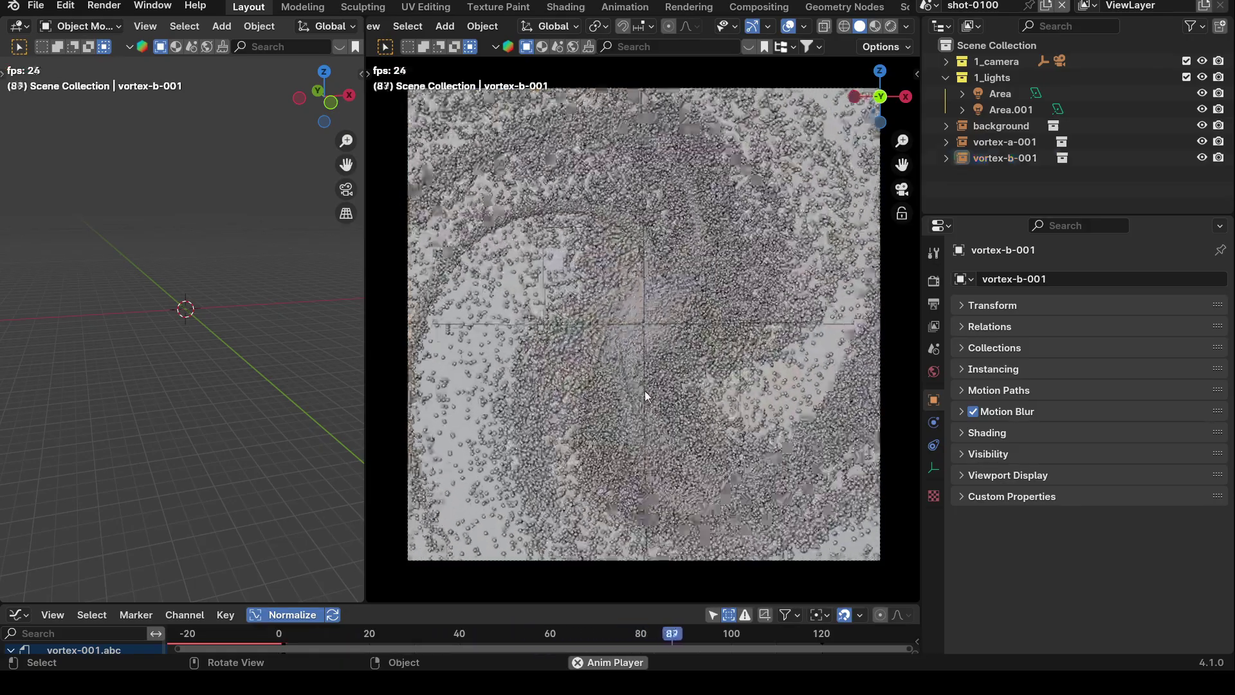
{"action": "key", "text": "space"}
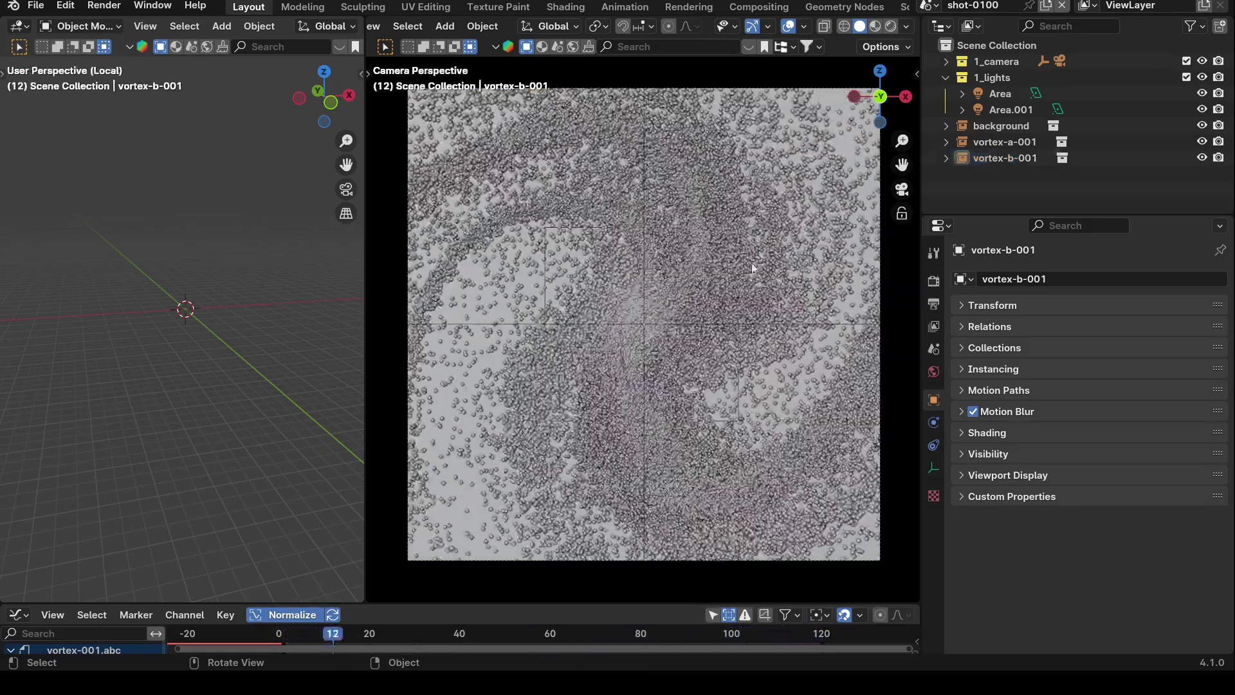
Step: Switch to the shot-0200 scene and play its animation from the start to past frame 100
{"action": "left_click", "coordinate": [930, 6]}
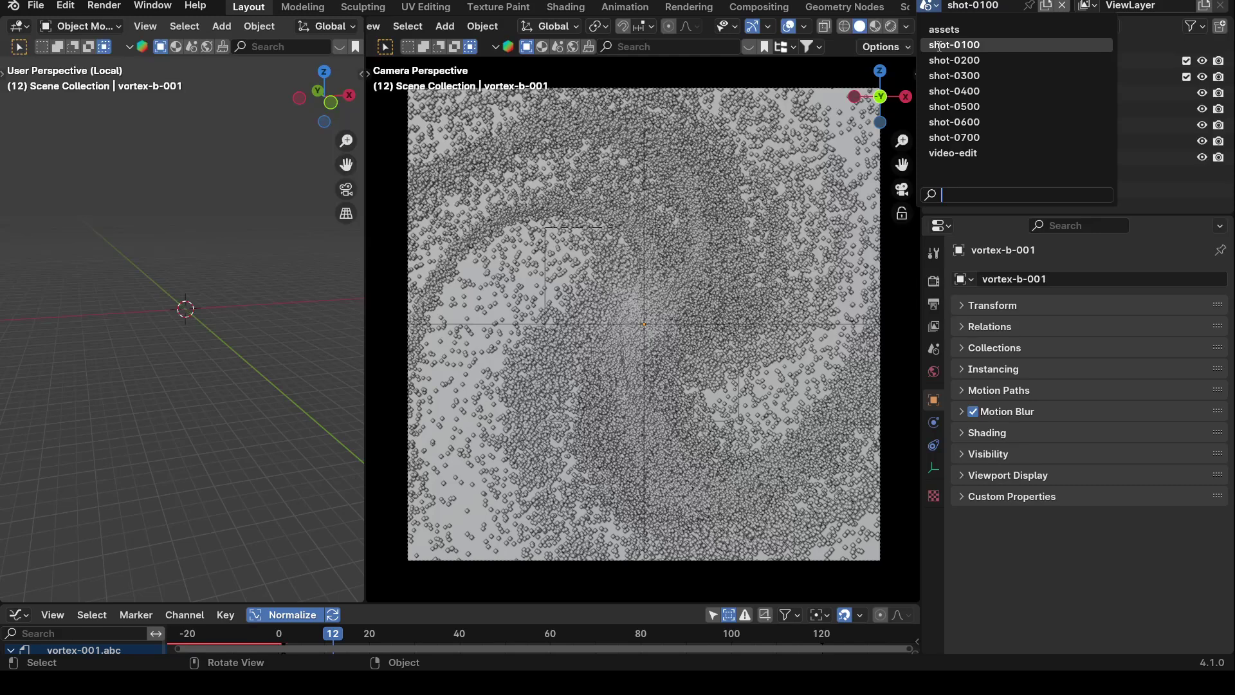
{"action": "left_click", "coordinate": [954, 60]}
{"action": "left_click", "coordinate": [290, 637]}
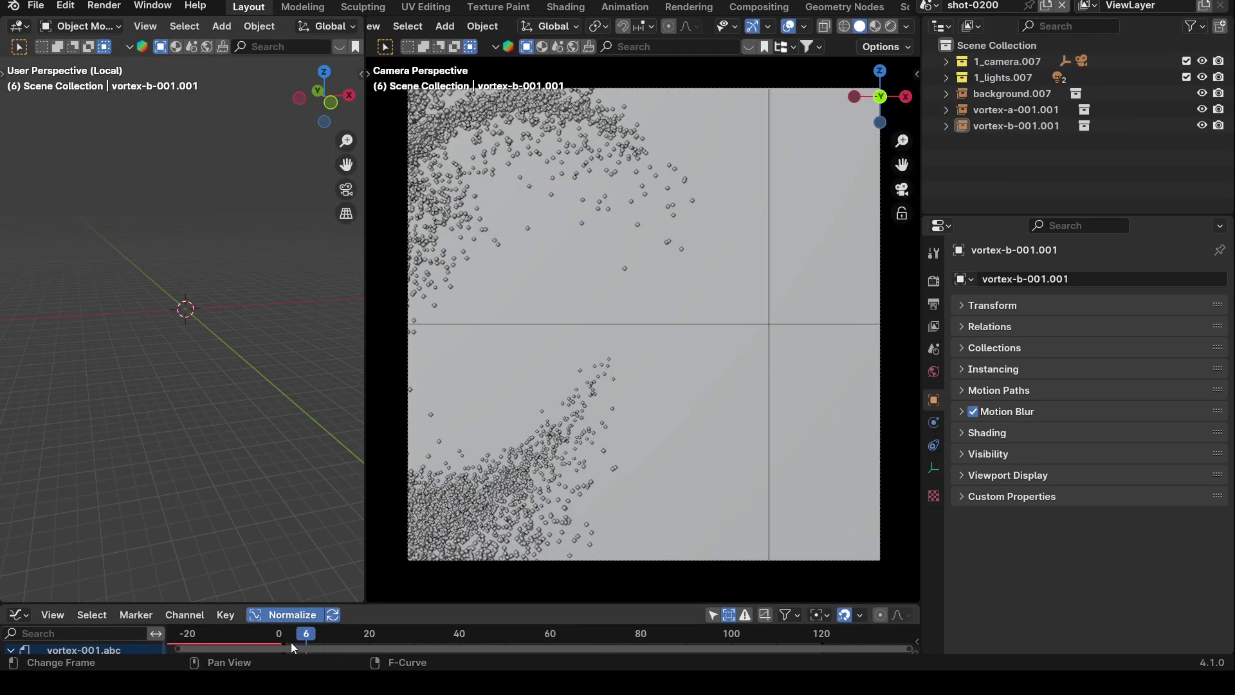
{"action": "key", "text": "shift+Left"}
{"action": "key", "text": "space"}
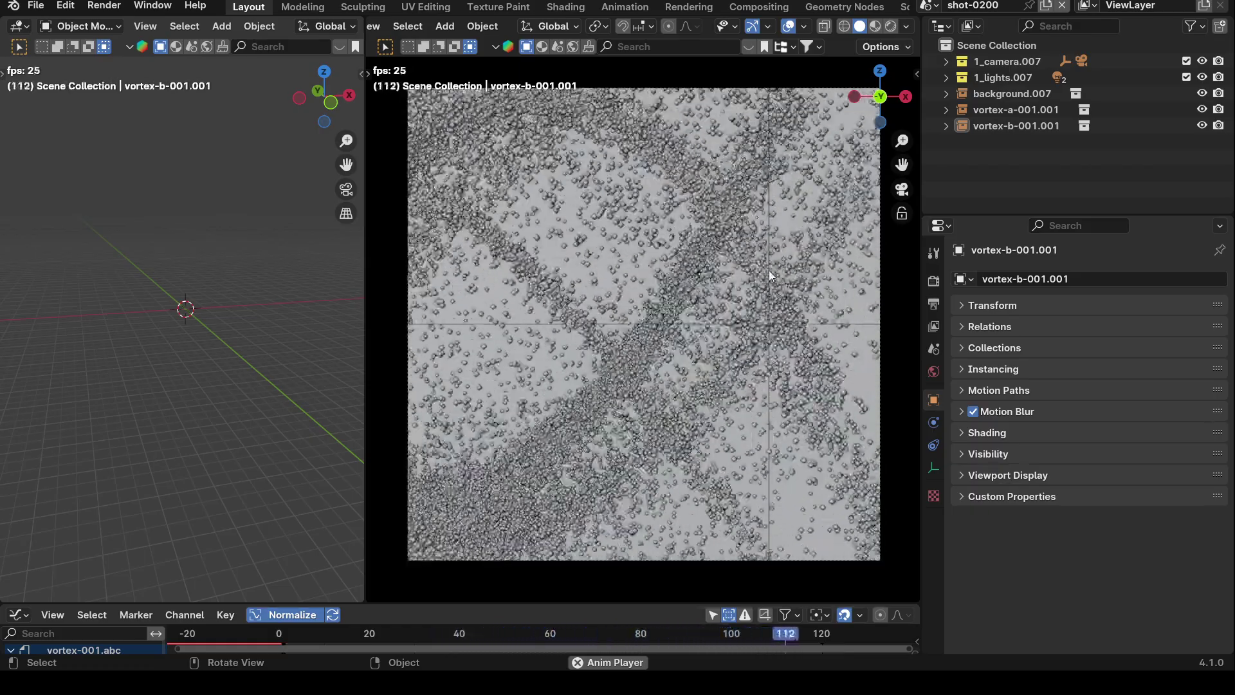
{"action": "key", "text": "space"}
Step: Replay shot-0200's animation twice from early frames to review how the particles move through the camera view
{"action": "left_click_drag", "start_coordinate": [798, 630], "coordinate": [365, 600]}
{"action": "key", "text": "space"}
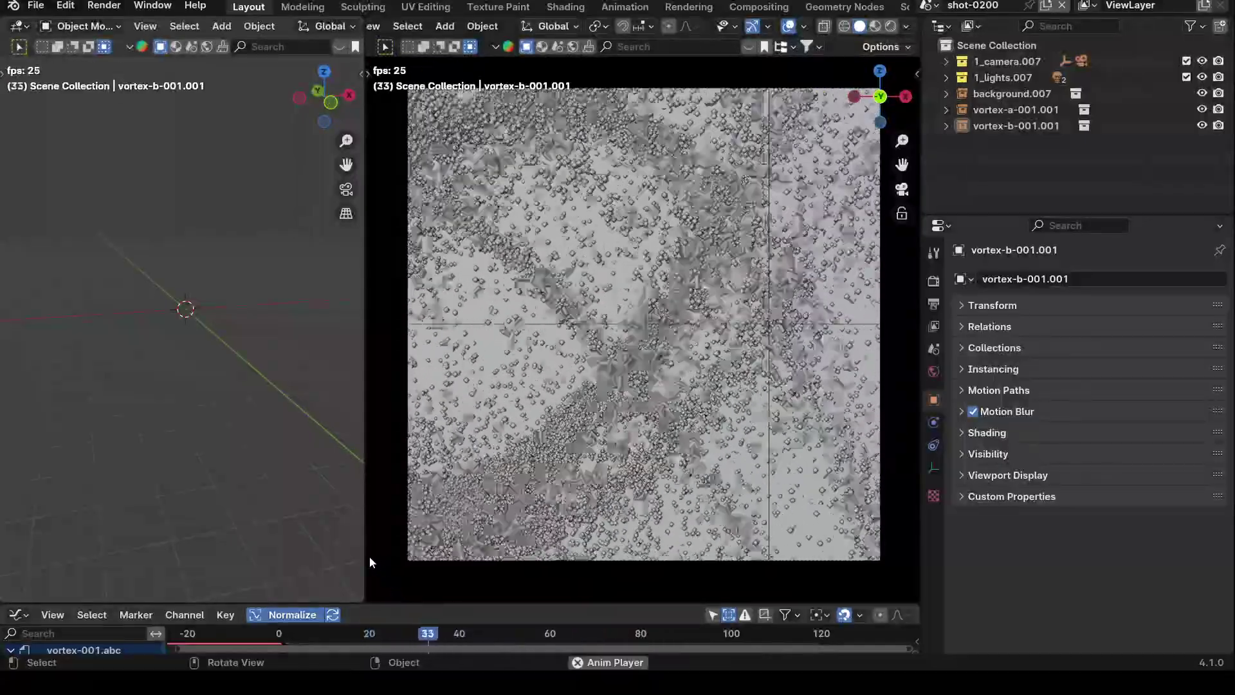
{"action": "key", "text": "space"}
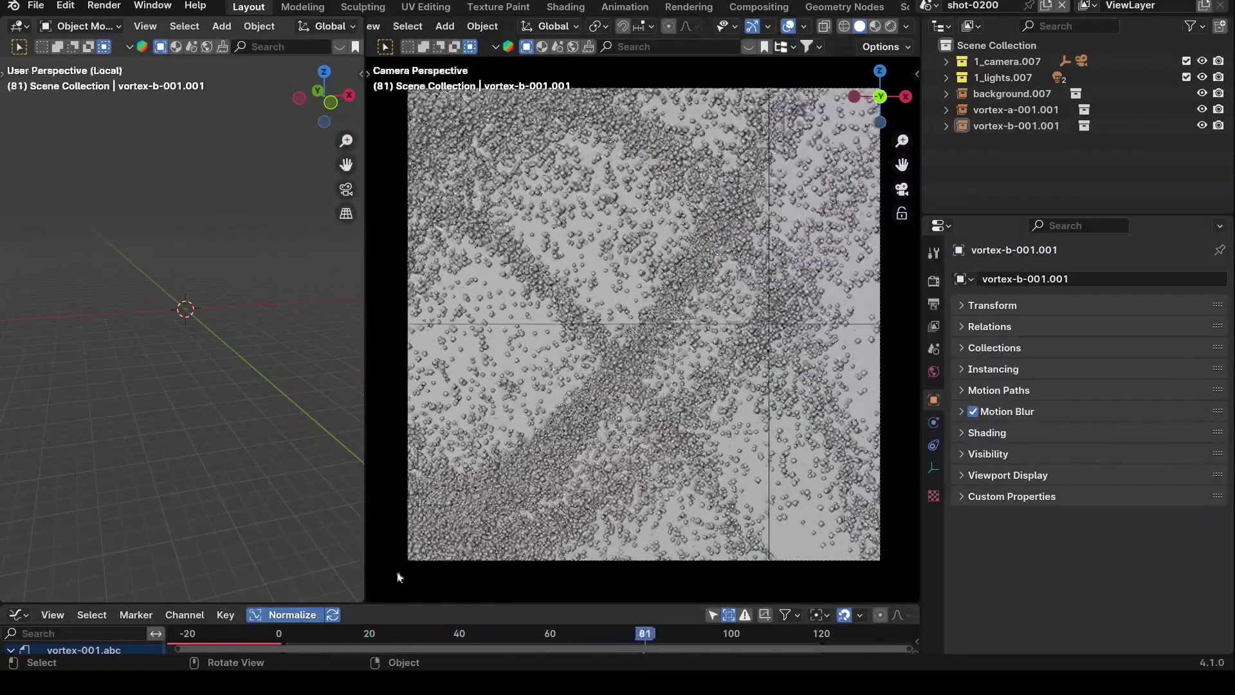
{"action": "left_click_drag", "start_coordinate": [639, 632], "coordinate": [342, 633]}
{"action": "key", "text": "space"}
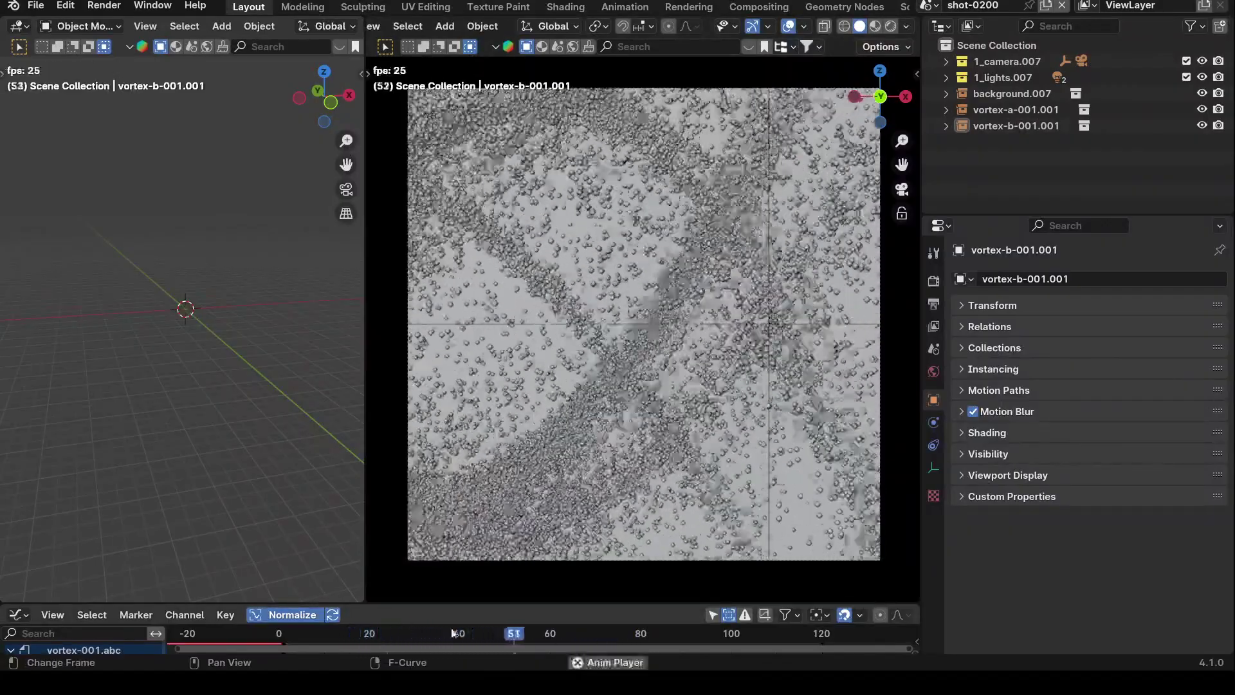
{"action": "key", "text": "space"}
Step: Play shot-0200's animation from frame 0 and stop at frame 95
{"action": "left_click_drag", "start_coordinate": [575, 638], "coordinate": [272, 657]}
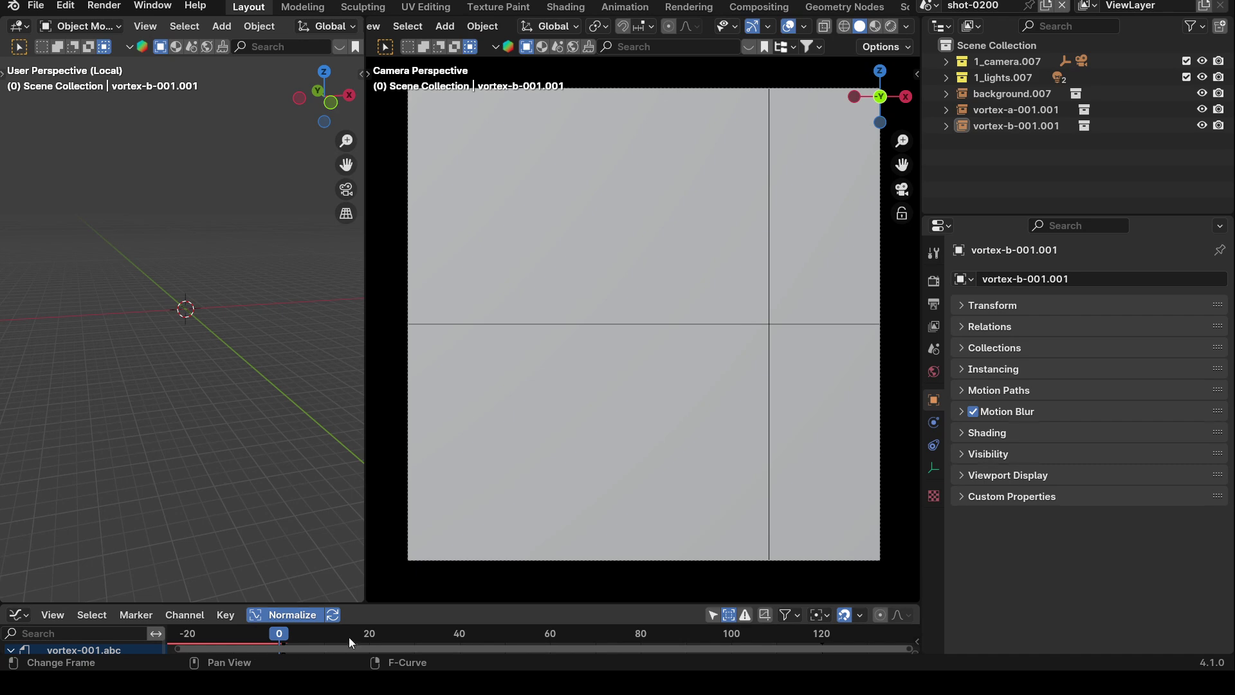
{"action": "key", "text": "space"}
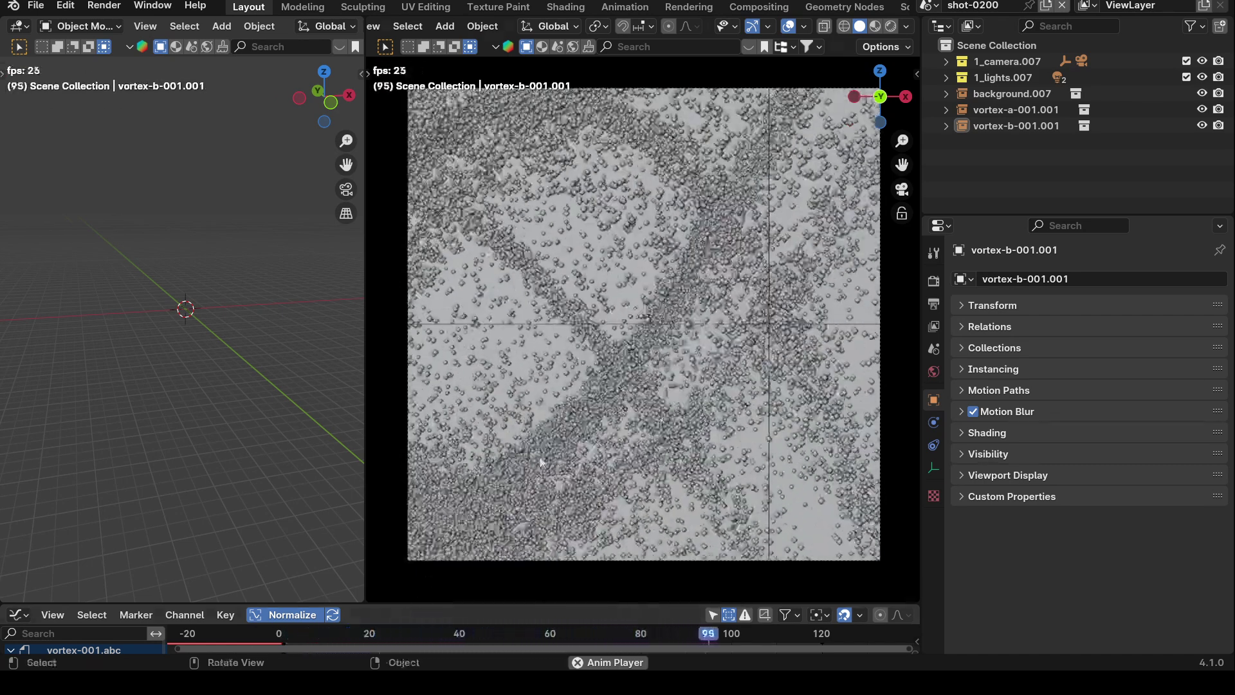
{"action": "key", "text": "space"}
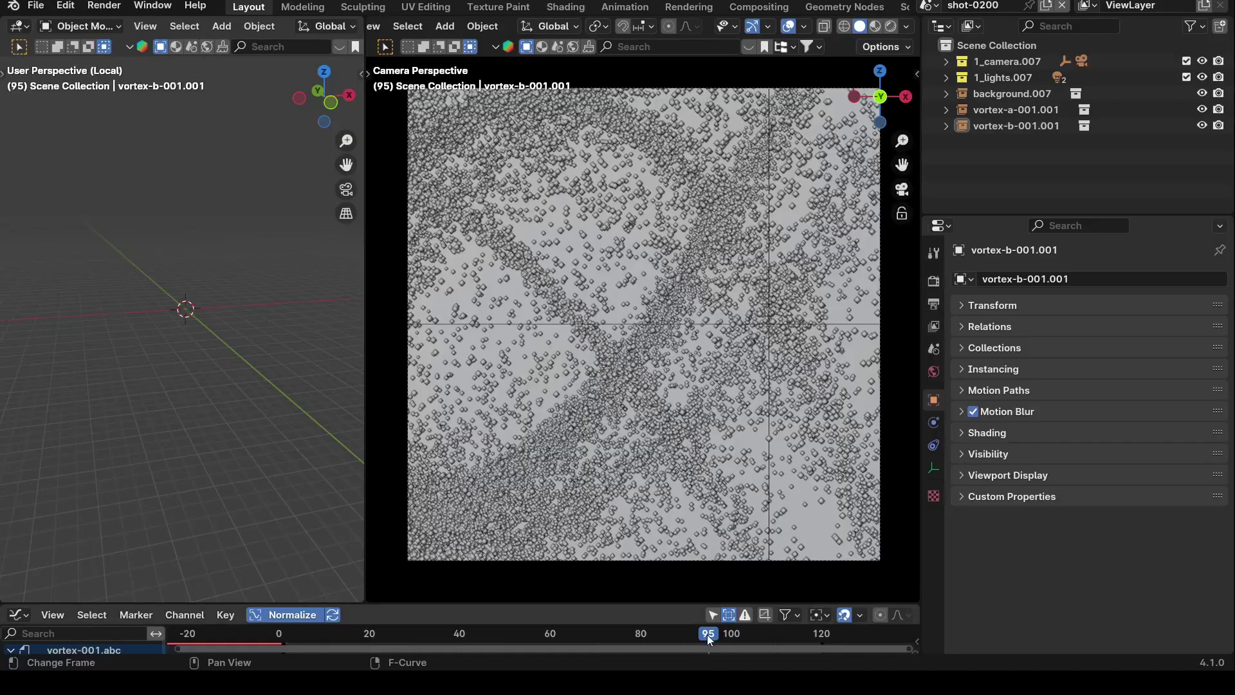
Step: Play shot-0200 from frame 6, stop at frame 78, and show the camera view in Rendered shading
{"action": "left_click_drag", "start_coordinate": [708, 634], "coordinate": [306, 623]}
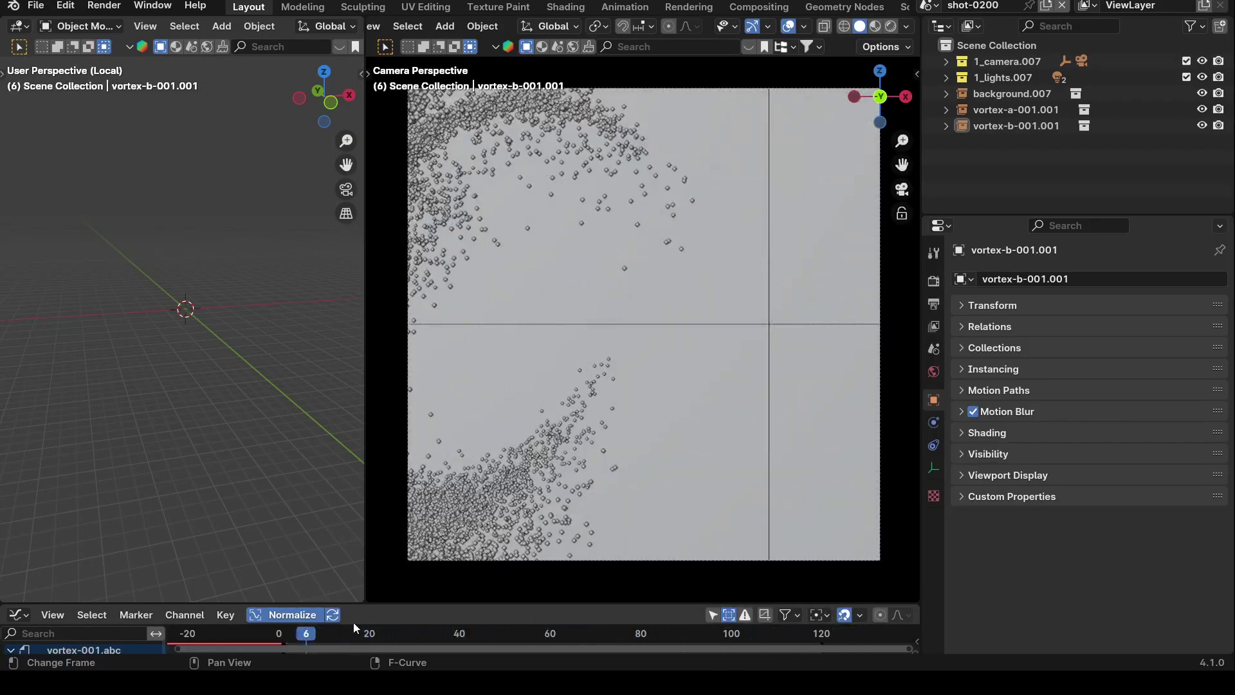
{"action": "key", "text": "space"}
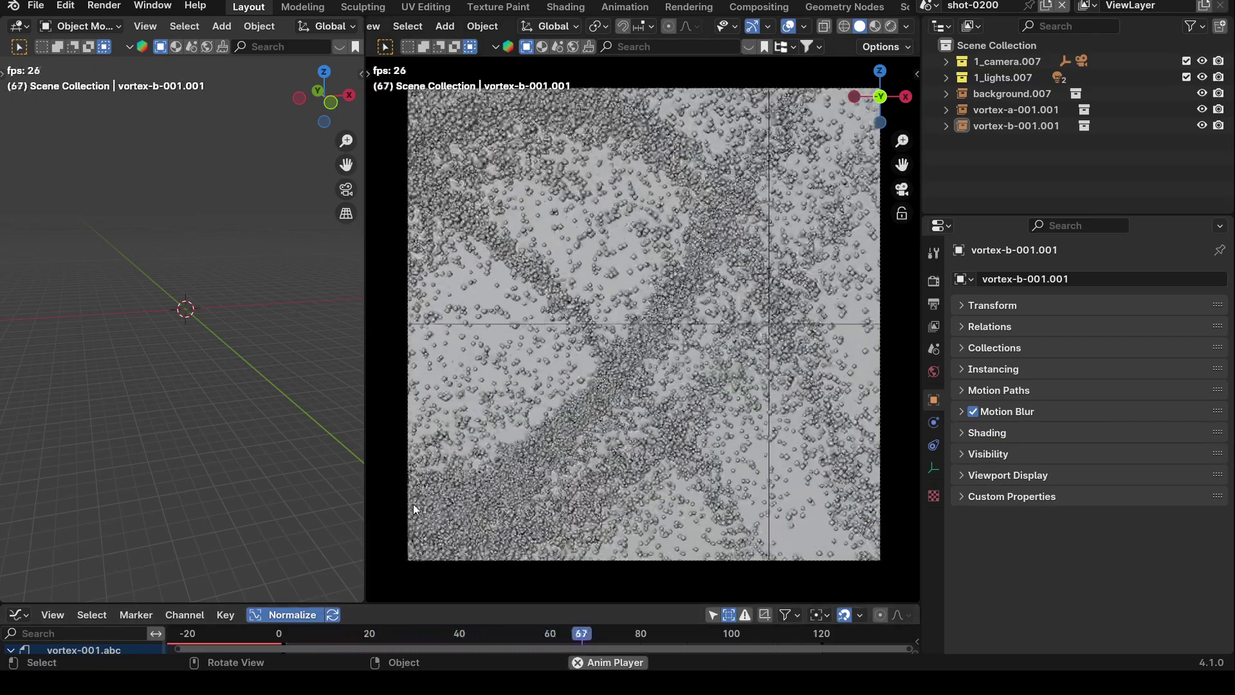
{"action": "key", "text": "space"}
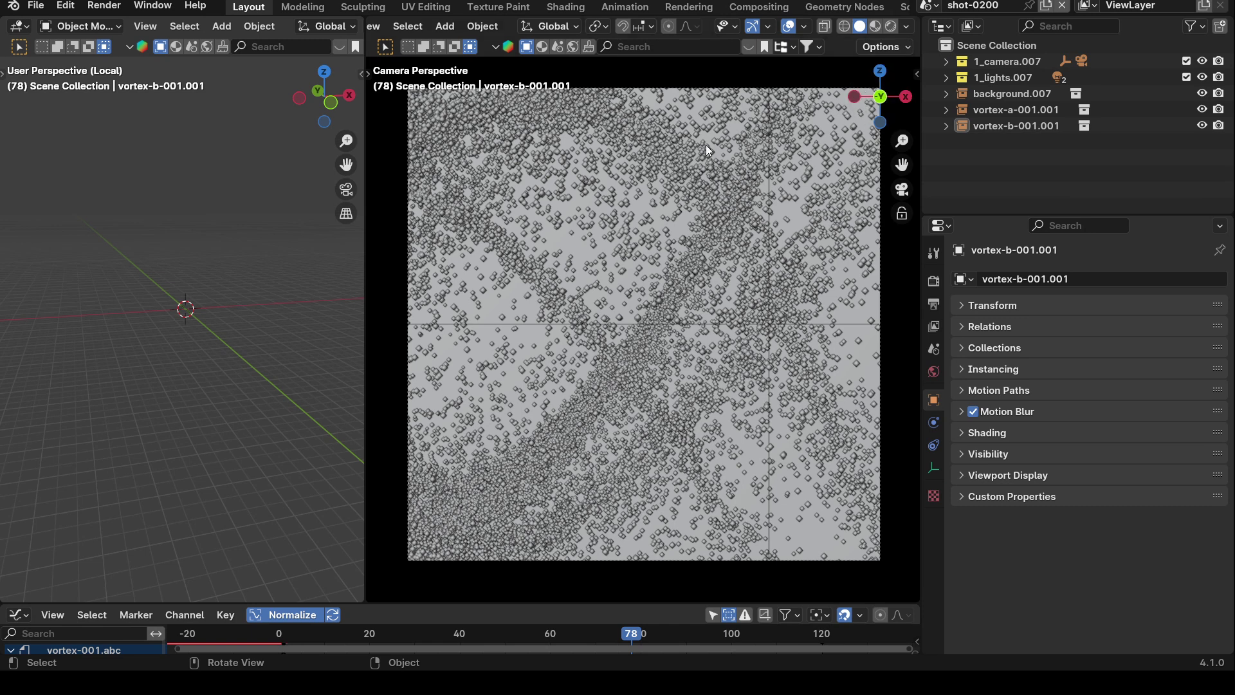
{"action": "key", "text": "z"}
{"action": "left_click", "coordinate": [689, 107]}
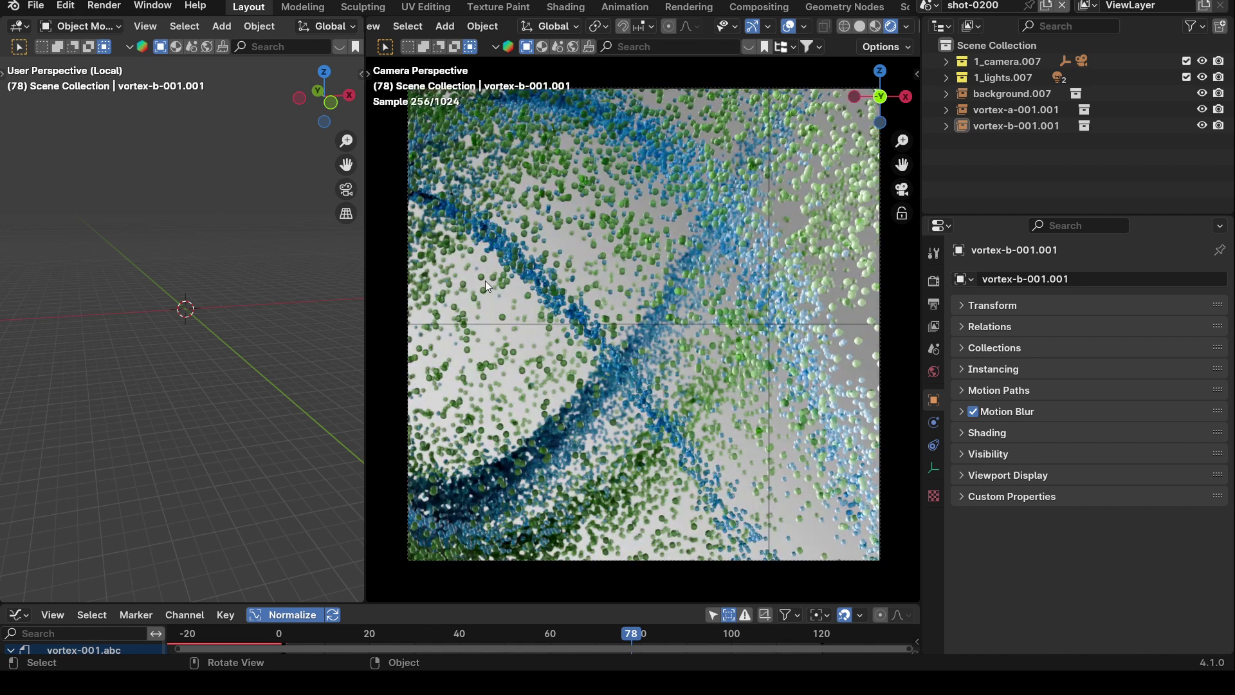
Step: Switch to the shot-0300 scene and view its rendered particles at frame 37
{"action": "left_click", "coordinate": [931, 6]}
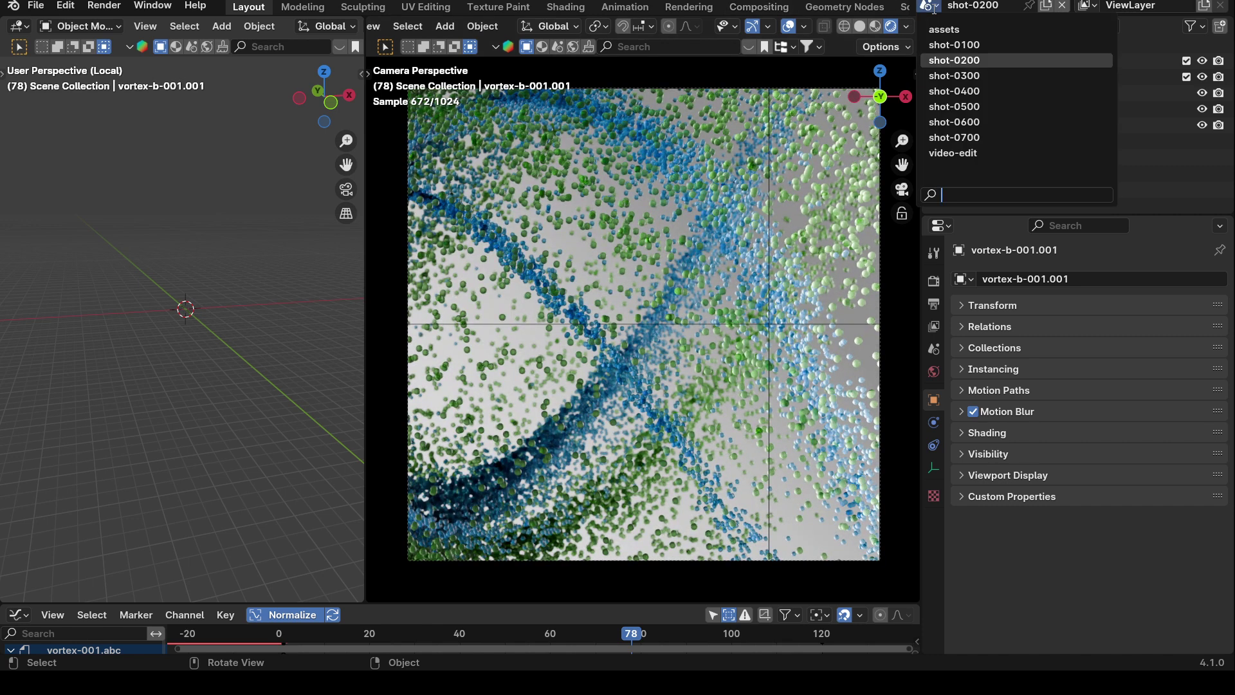
{"action": "key", "text": "Return"}
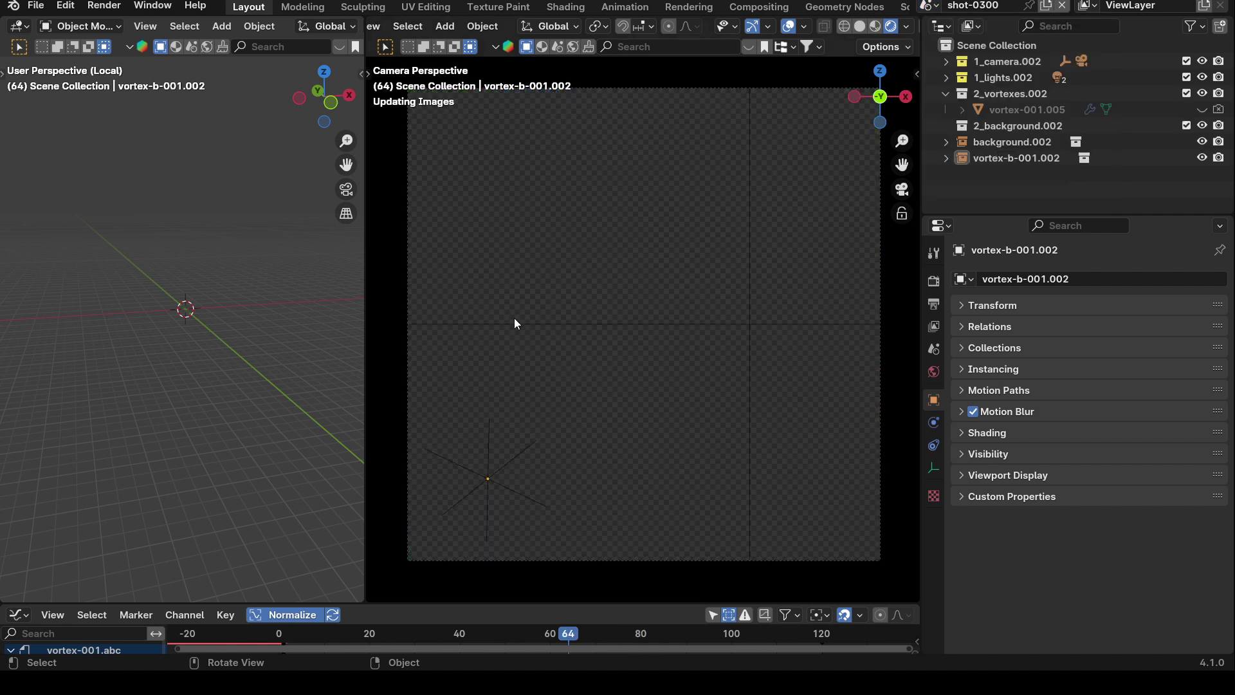
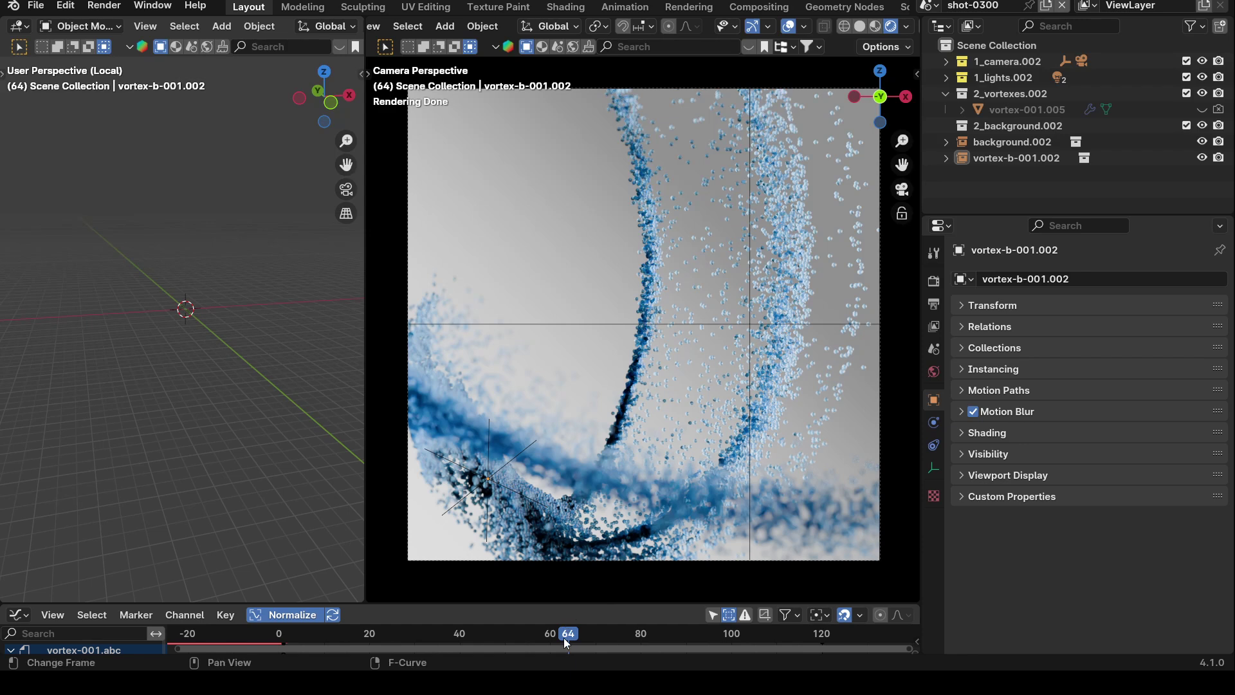
{"action": "left_click_drag", "start_coordinate": [563, 637], "coordinate": [446, 612]}
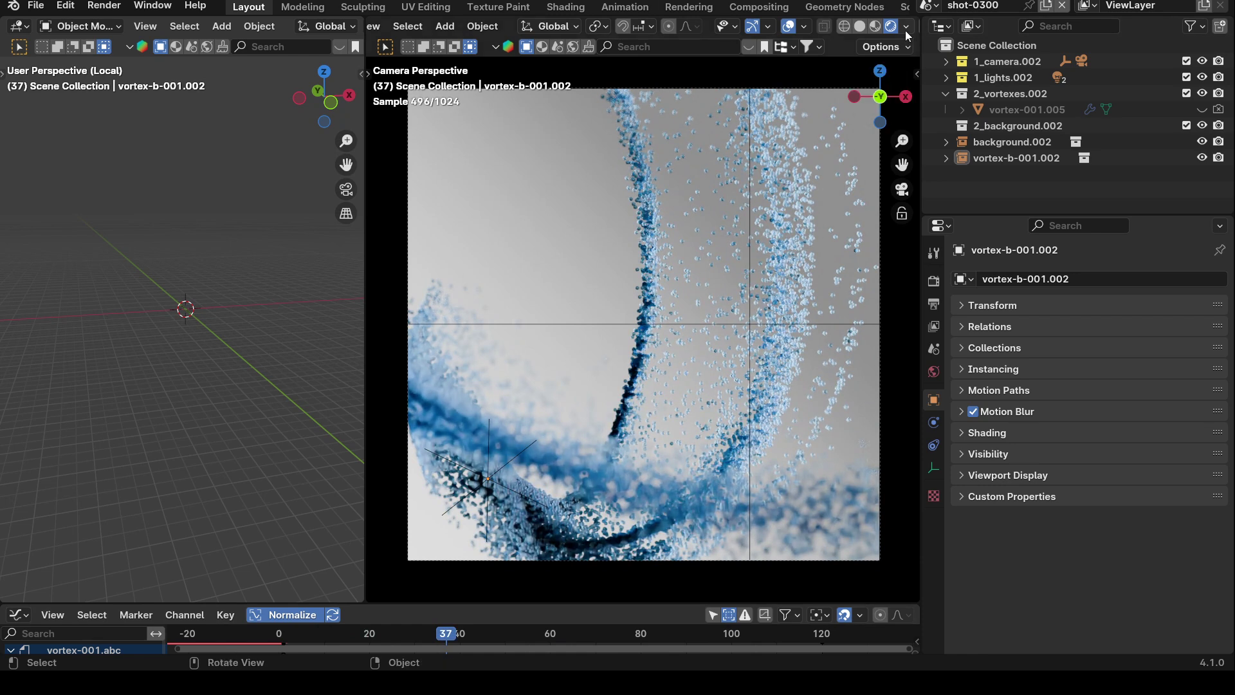
Step: Return shot-0300's camera view to Solid shading and go to frame 46
{"action": "key", "text": "z"}
{"action": "left_click", "coordinate": [791, 265]}
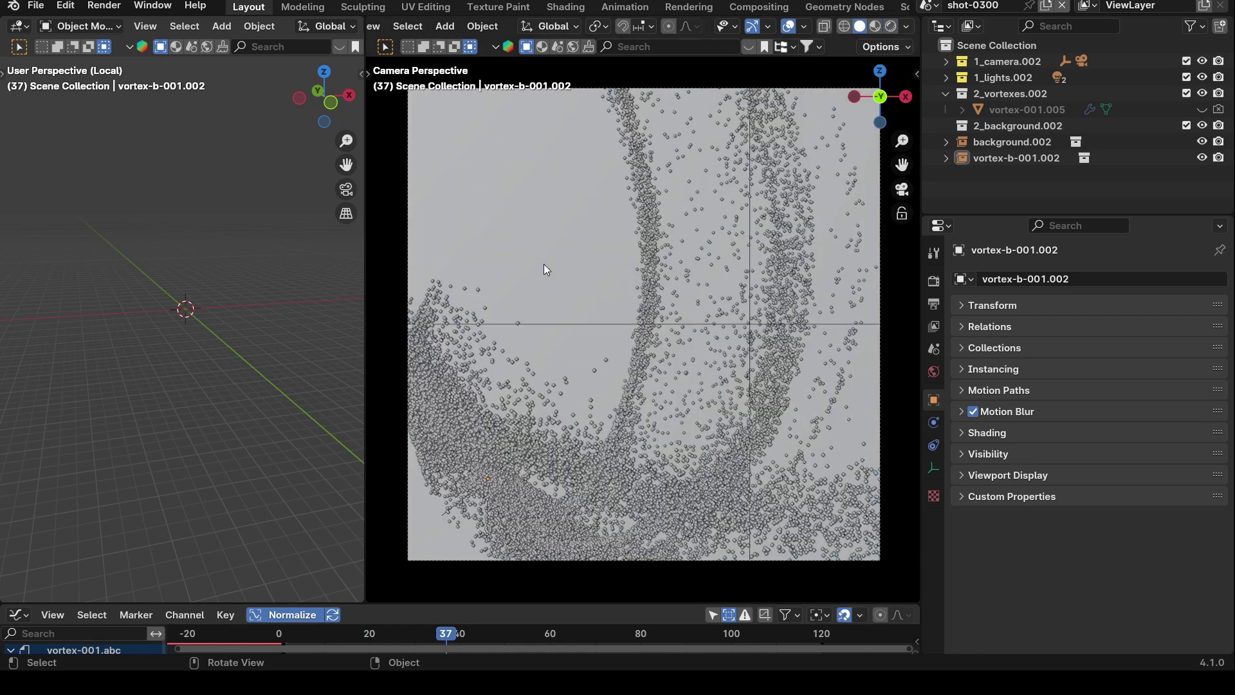
{"action": "left_click_drag", "start_coordinate": [451, 636], "coordinate": [487, 614]}
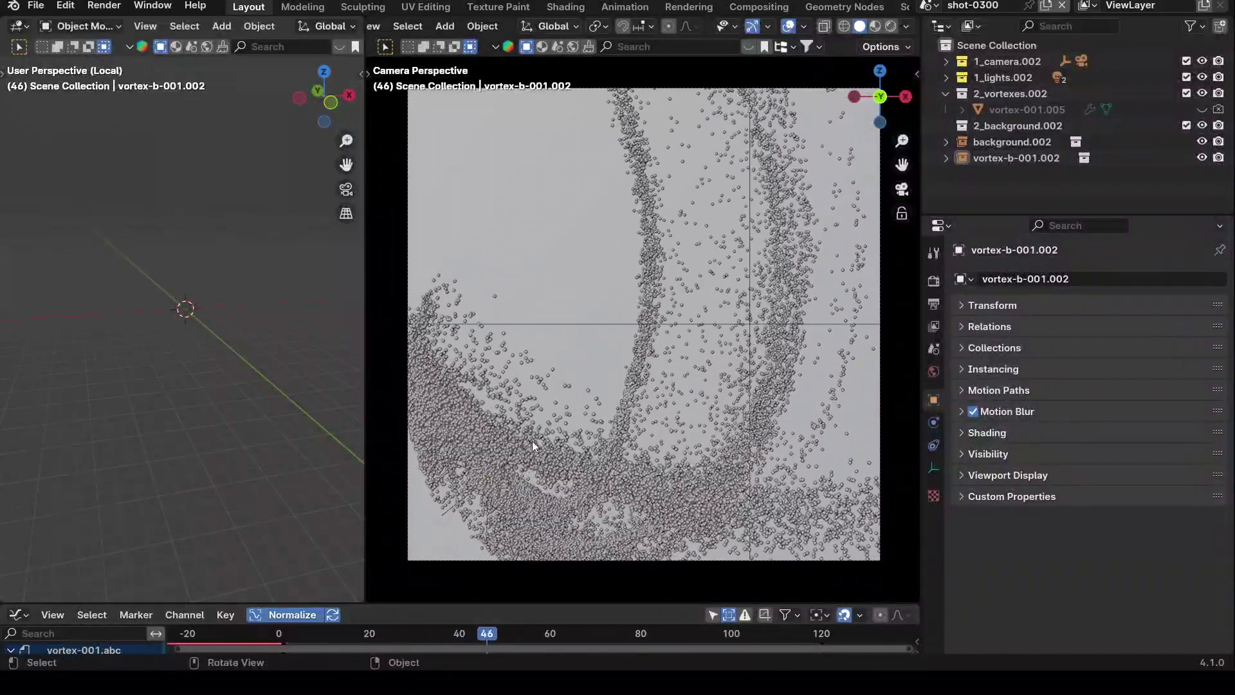
{"action": "key", "text": "z"}
{"action": "left_click", "coordinate": [528, 420]}
{"action": "left_click", "coordinate": [497, 643]}
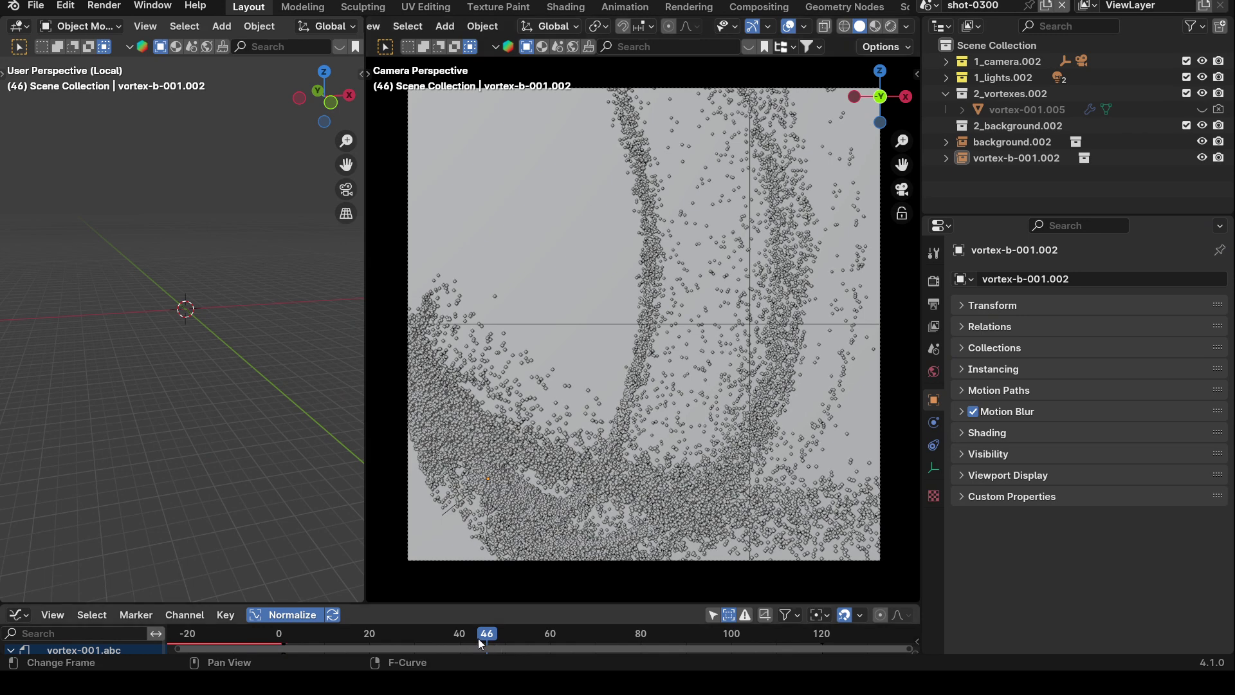
Step: Play shot-0300's animation from frame 0 through a full loop and stop at frame 15
{"action": "left_click_drag", "start_coordinate": [478, 639], "coordinate": [245, 627]}
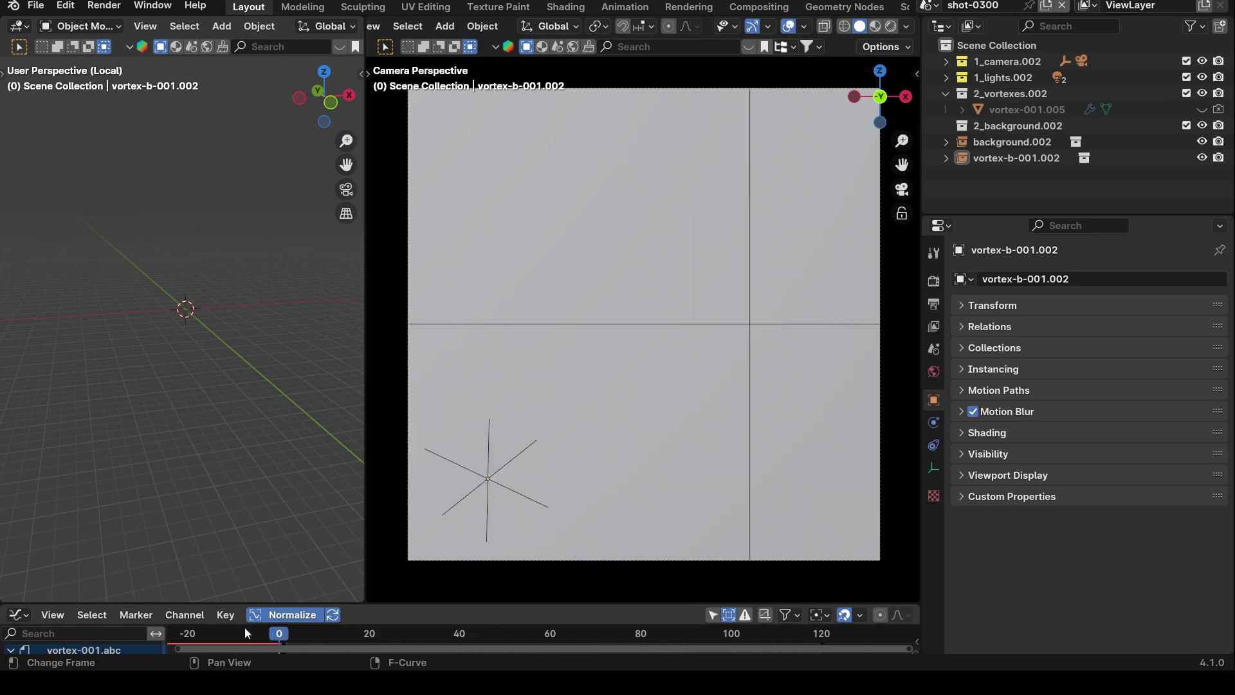
{"action": "key", "text": "space"}
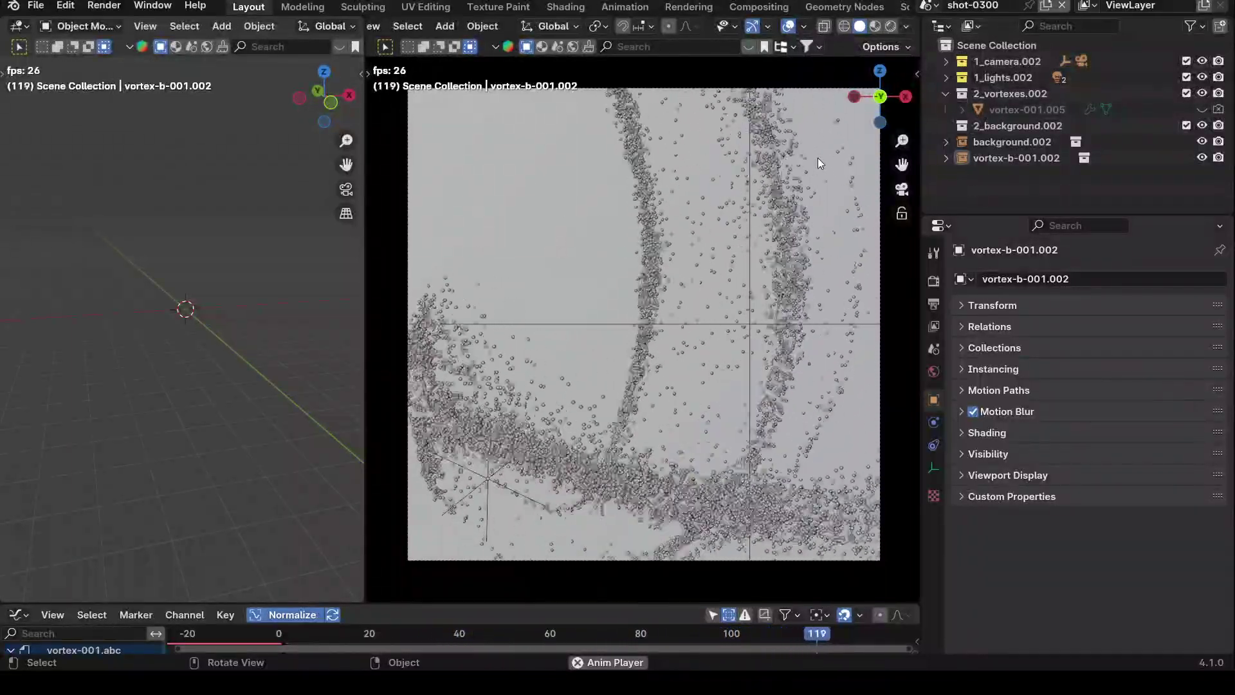
{"action": "key", "text": "space"}
Step: Switch to the shot-0400 scene and show its camera view in Rendered shading
{"action": "left_click", "coordinate": [927, 6]}
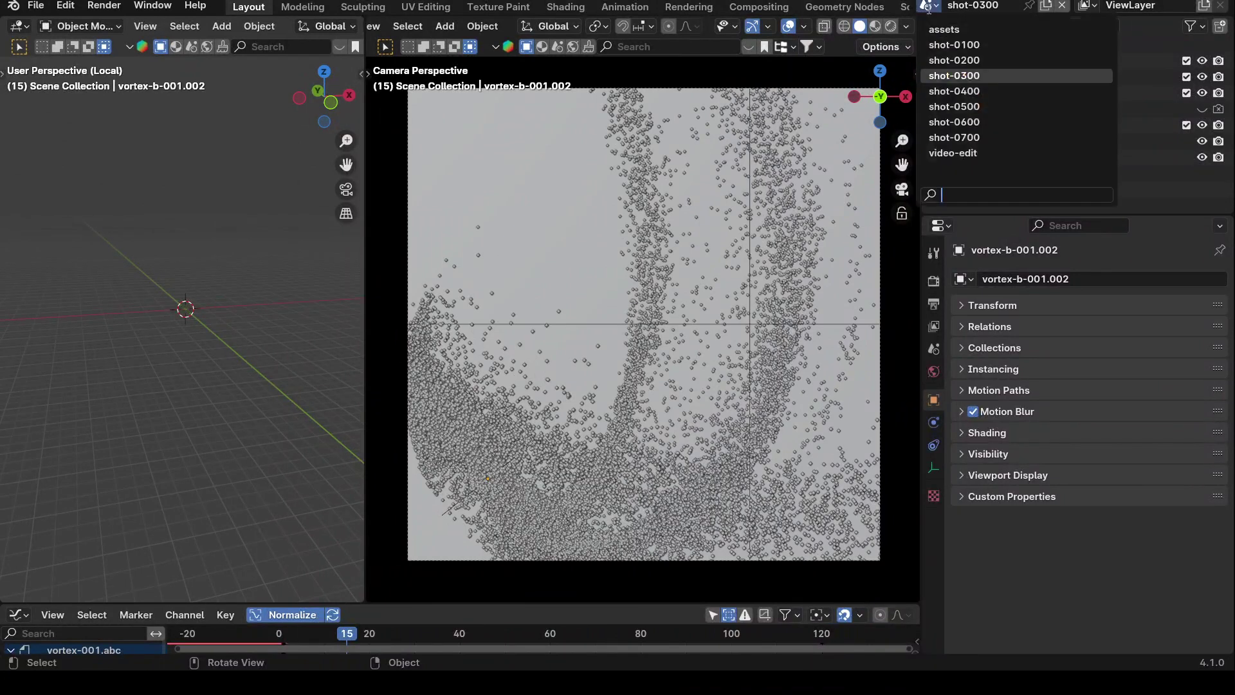
{"action": "left_click", "coordinate": [951, 91]}
{"action": "key", "text": "z"}
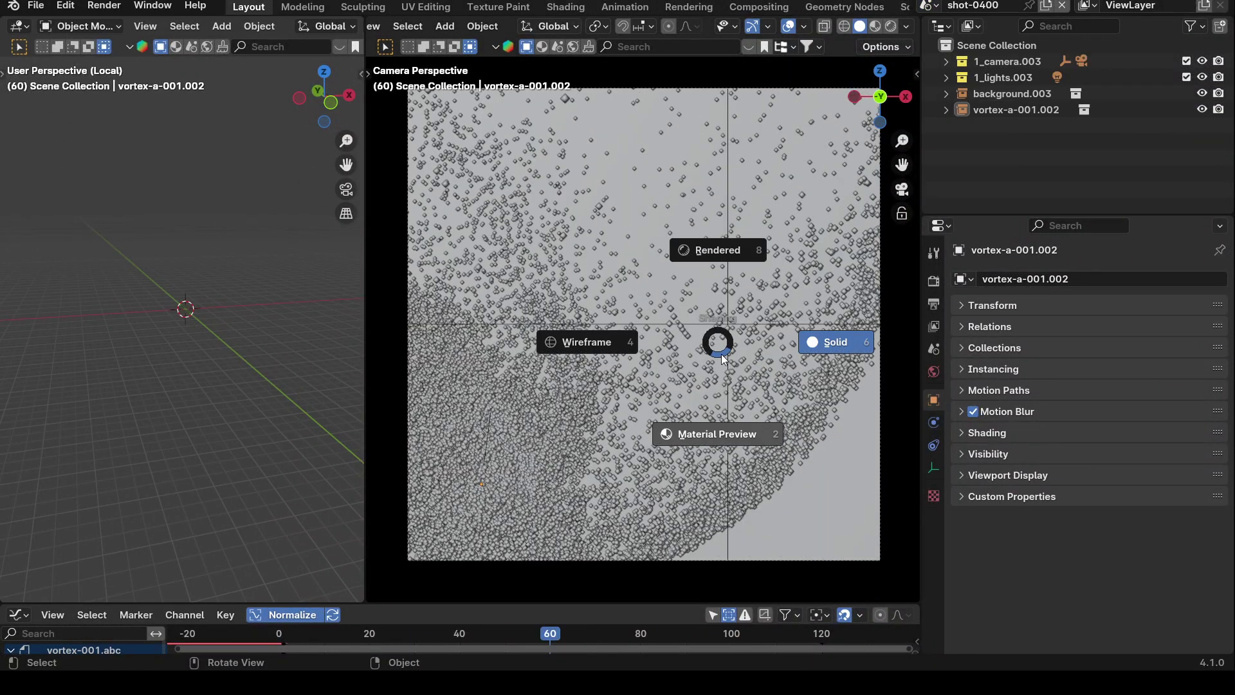
{"action": "left_click", "coordinate": [731, 274]}
{"action": "key", "text": "z"}
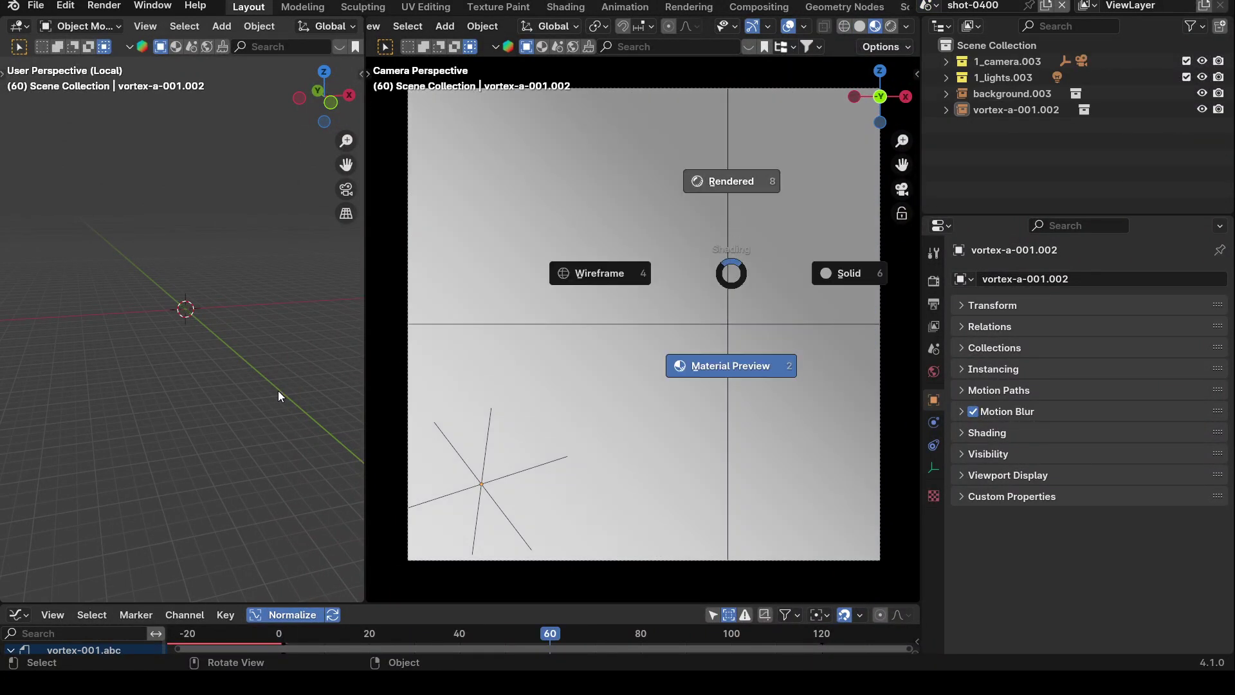
{"action": "left_click", "coordinate": [732, 187]}
Step: Play shot-0400's rendered animation from an early frame and stop at frame 103
{"action": "left_click_drag", "start_coordinate": [544, 639], "coordinate": [361, 630]}
{"action": "key", "text": "space"}
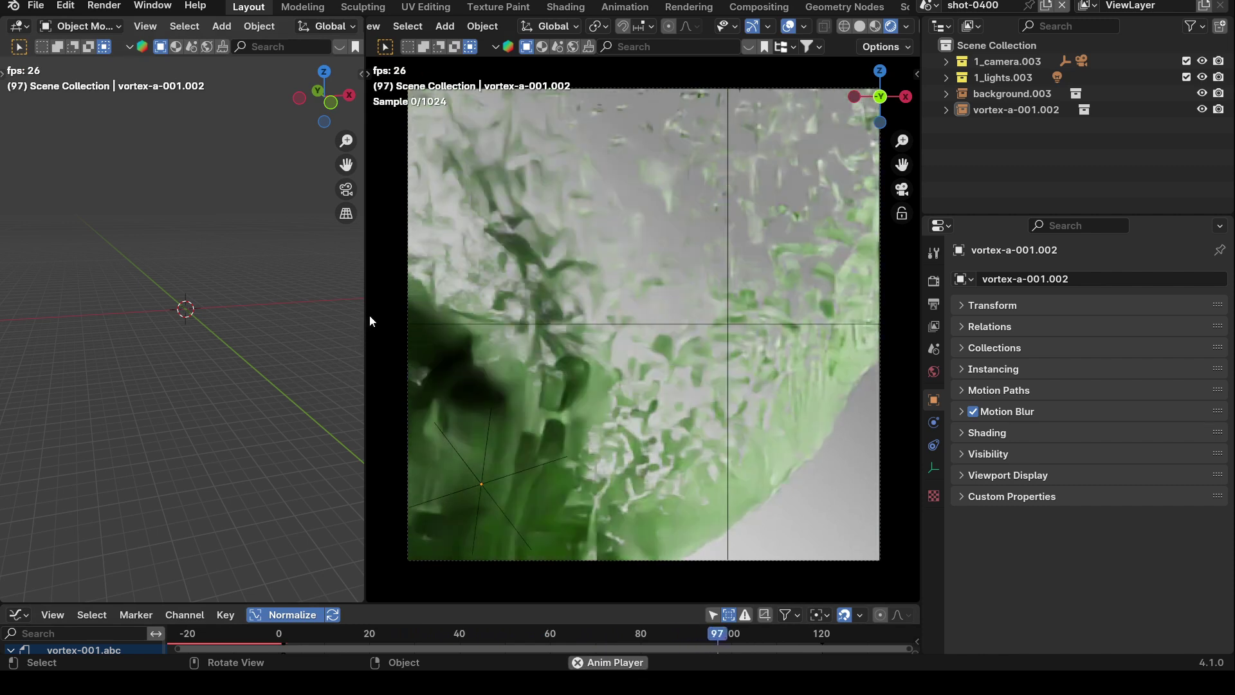
{"action": "key", "text": "space"}
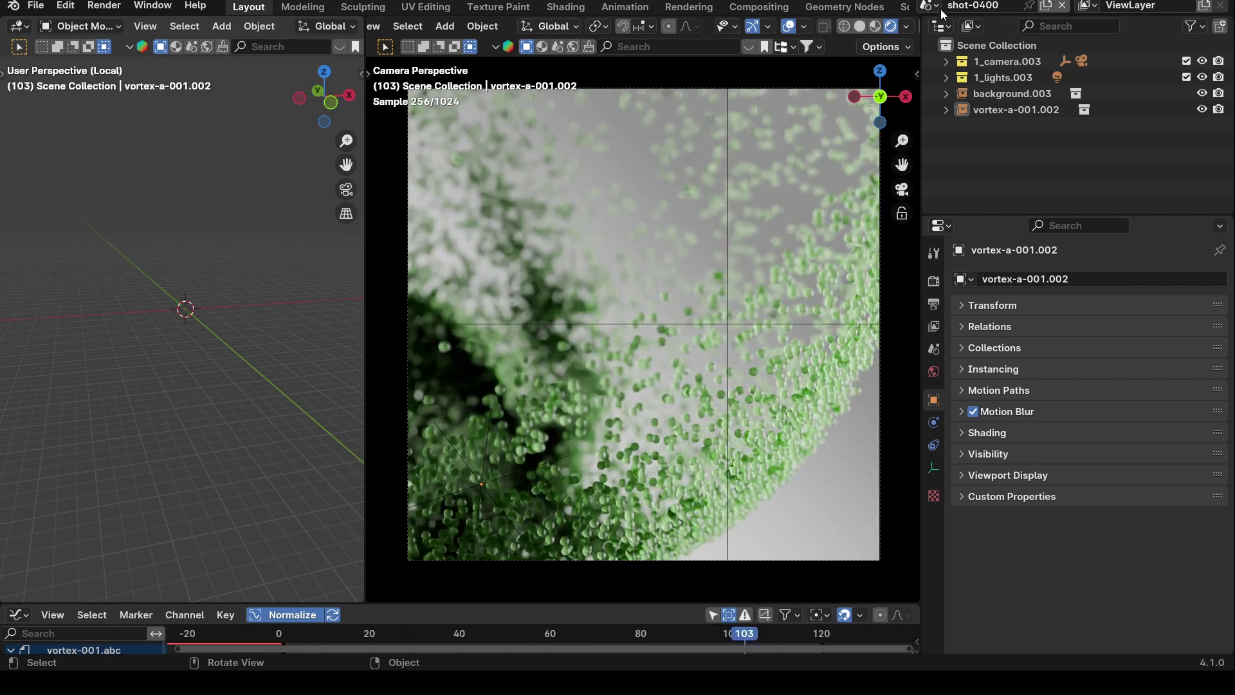
Step: Switch to the shot-0500 scene, play its rendered animation from near the start, and stop at frame 54
{"action": "left_click", "coordinate": [927, 5]}
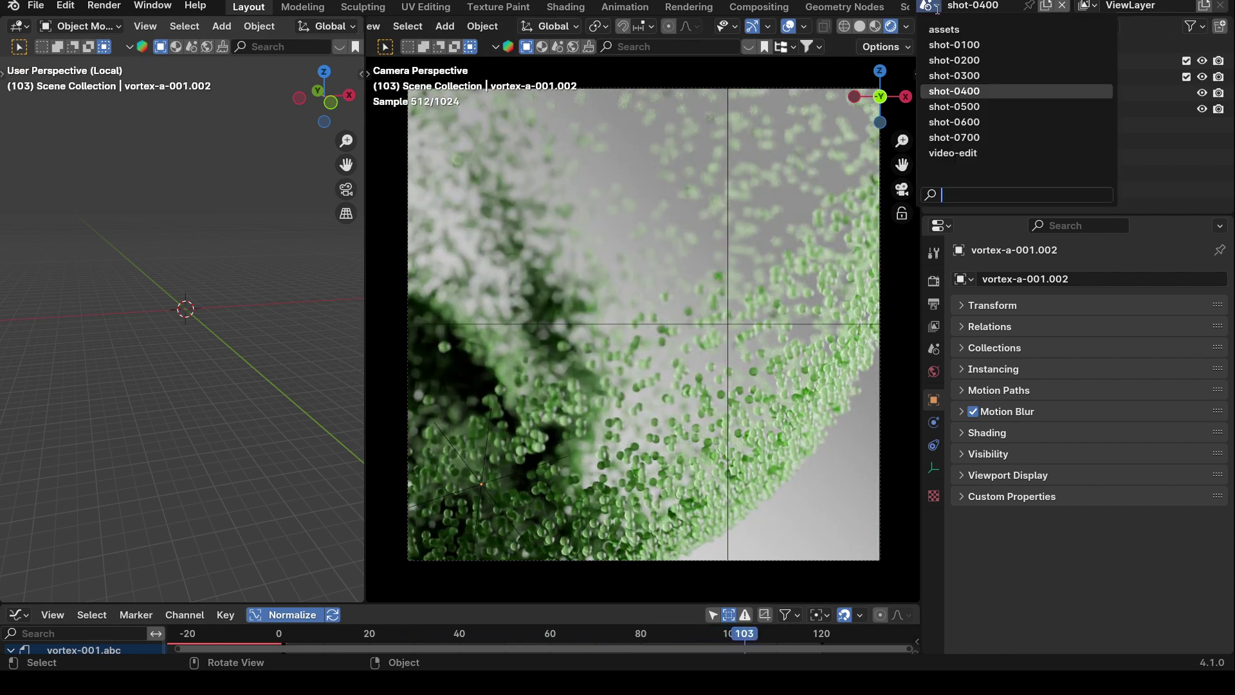
{"action": "left_click", "coordinate": [956, 105]}
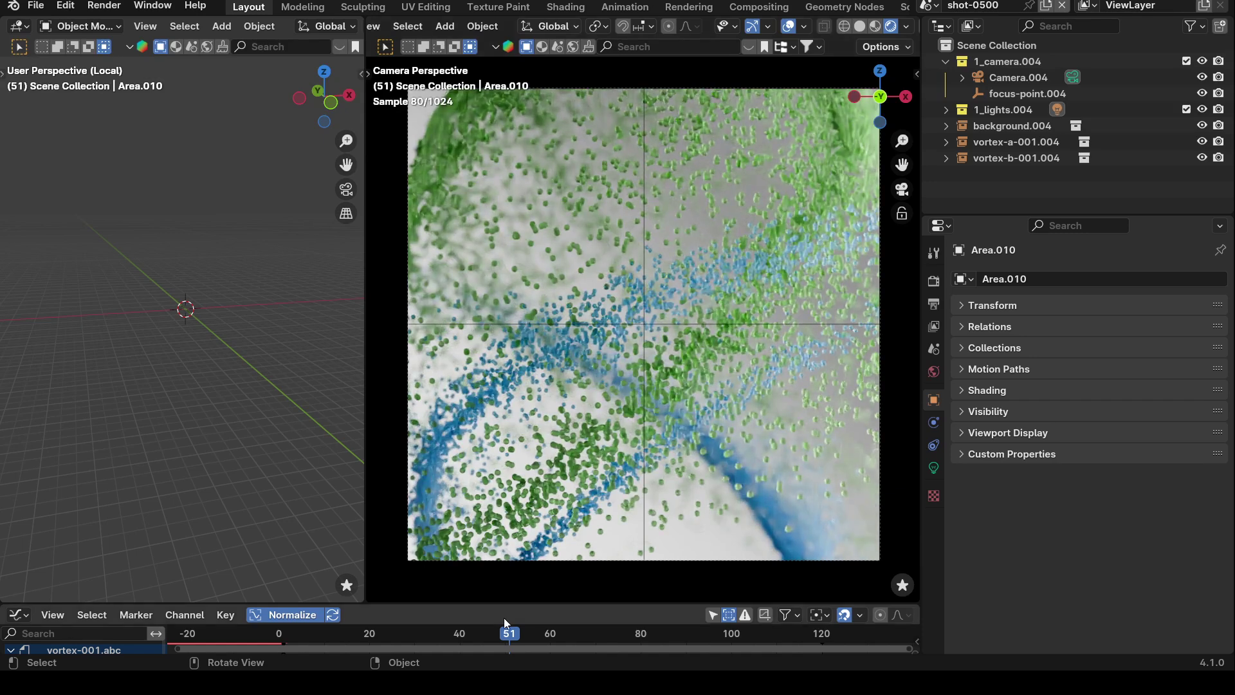
{"action": "left_click", "coordinate": [321, 632]}
{"action": "key", "text": "space"}
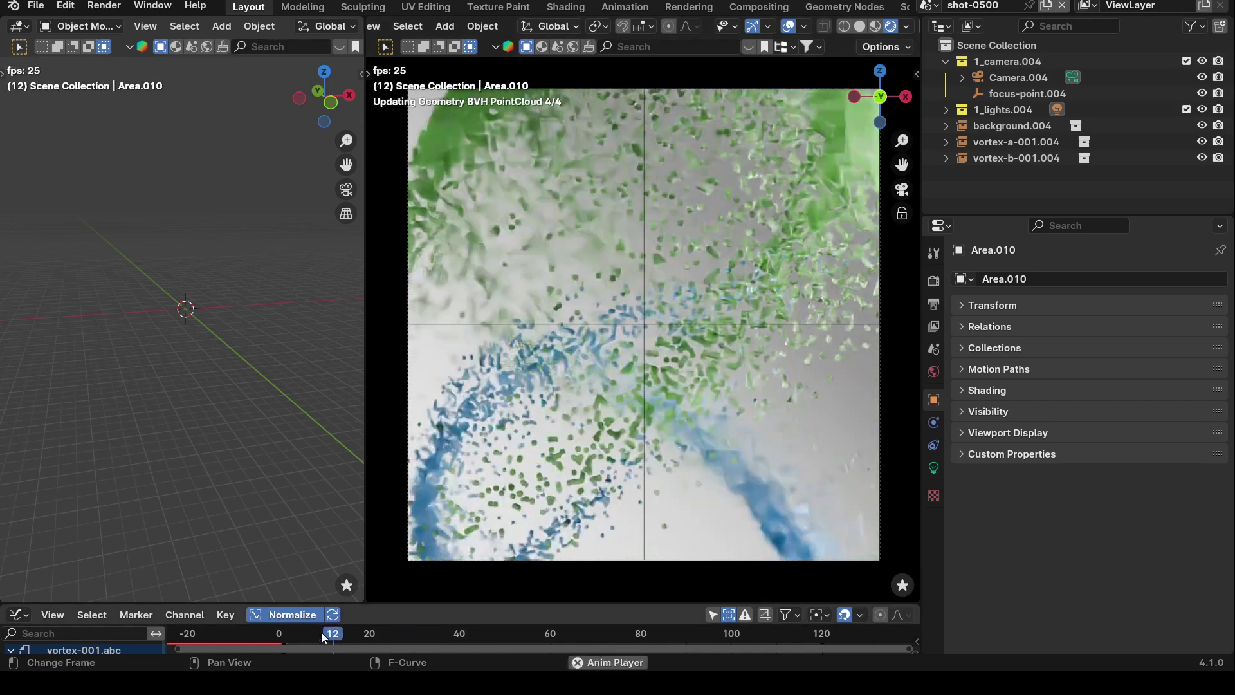
{"action": "key", "text": "space"}
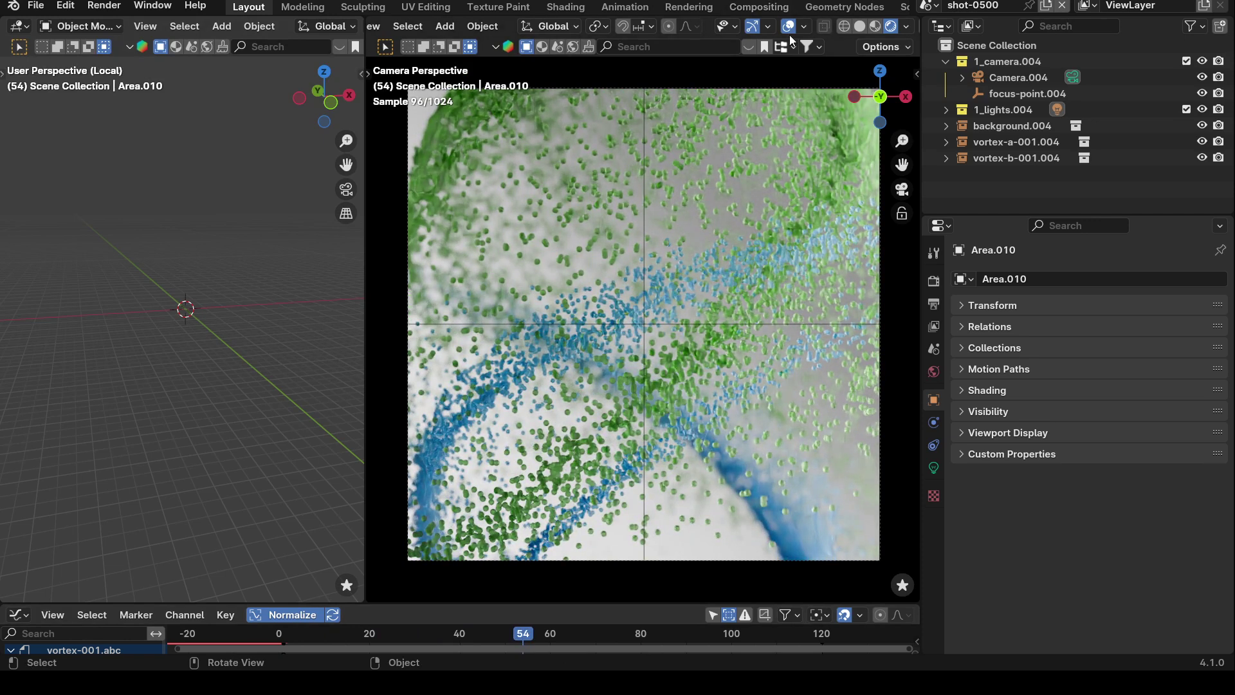
Step: Switch to the shot-0600 scene, play its rendered animation from frame 33, and stop at frame 103
{"action": "left_click", "coordinate": [928, 6]}
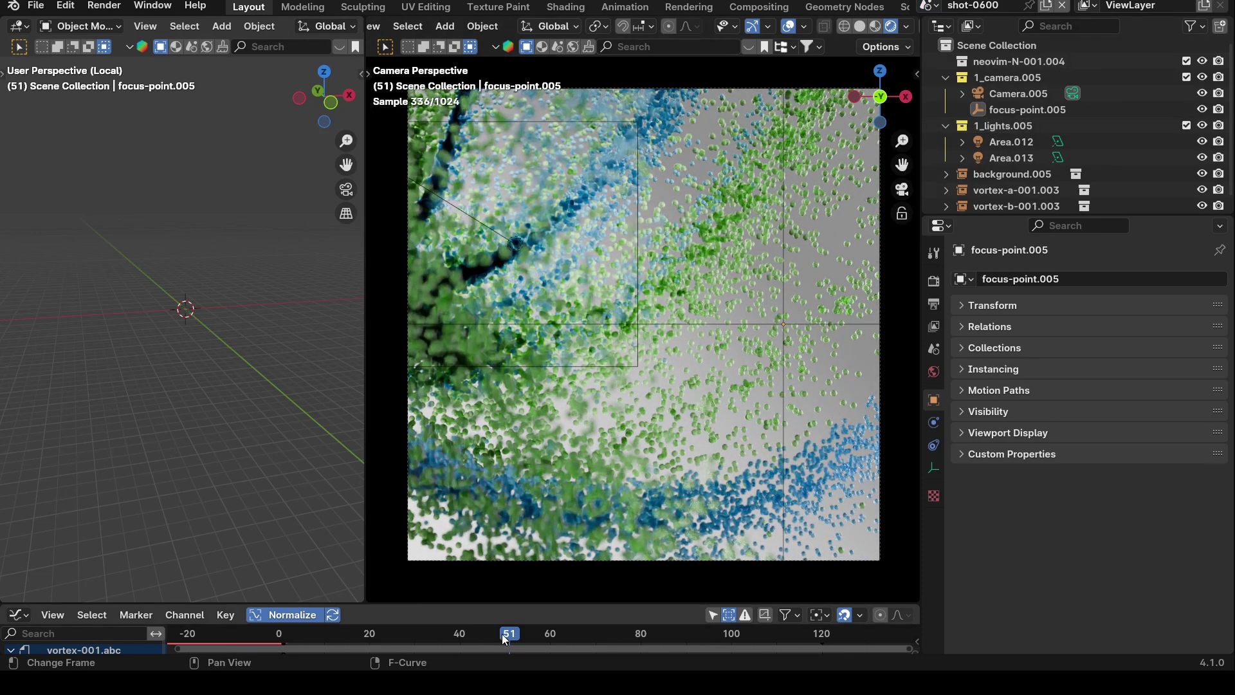
{"action": "left_click_drag", "start_coordinate": [508, 638], "coordinate": [430, 647]}
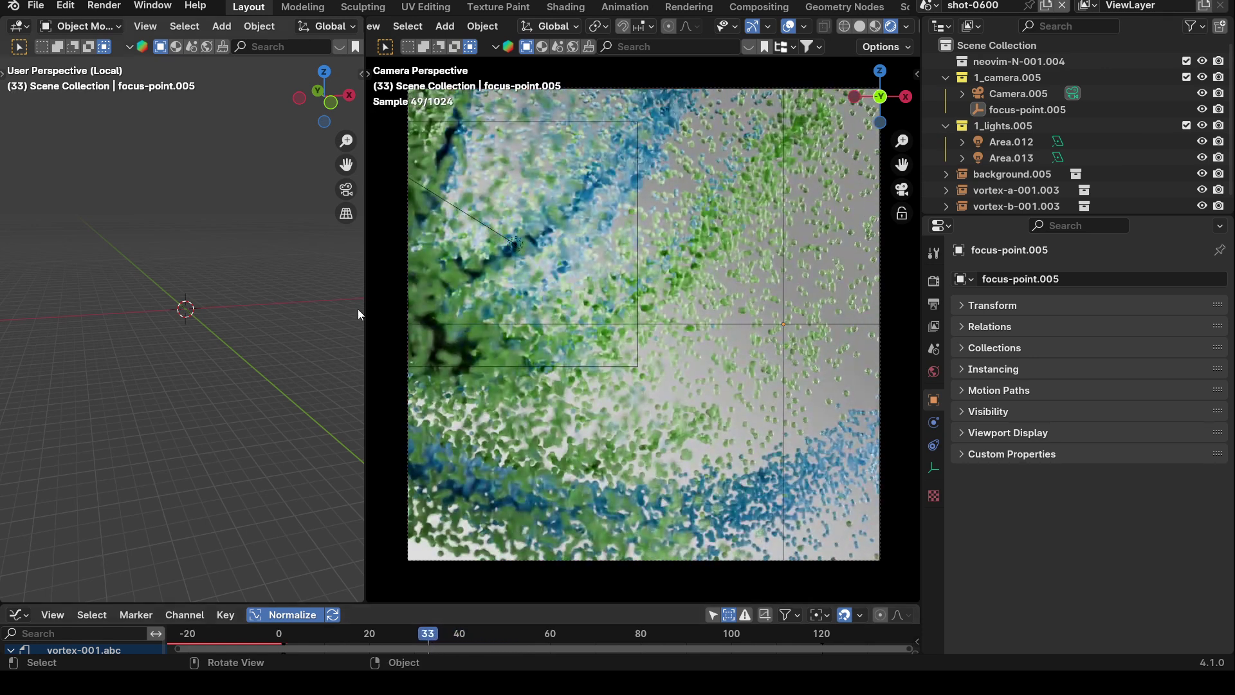
{"action": "key", "text": "space"}
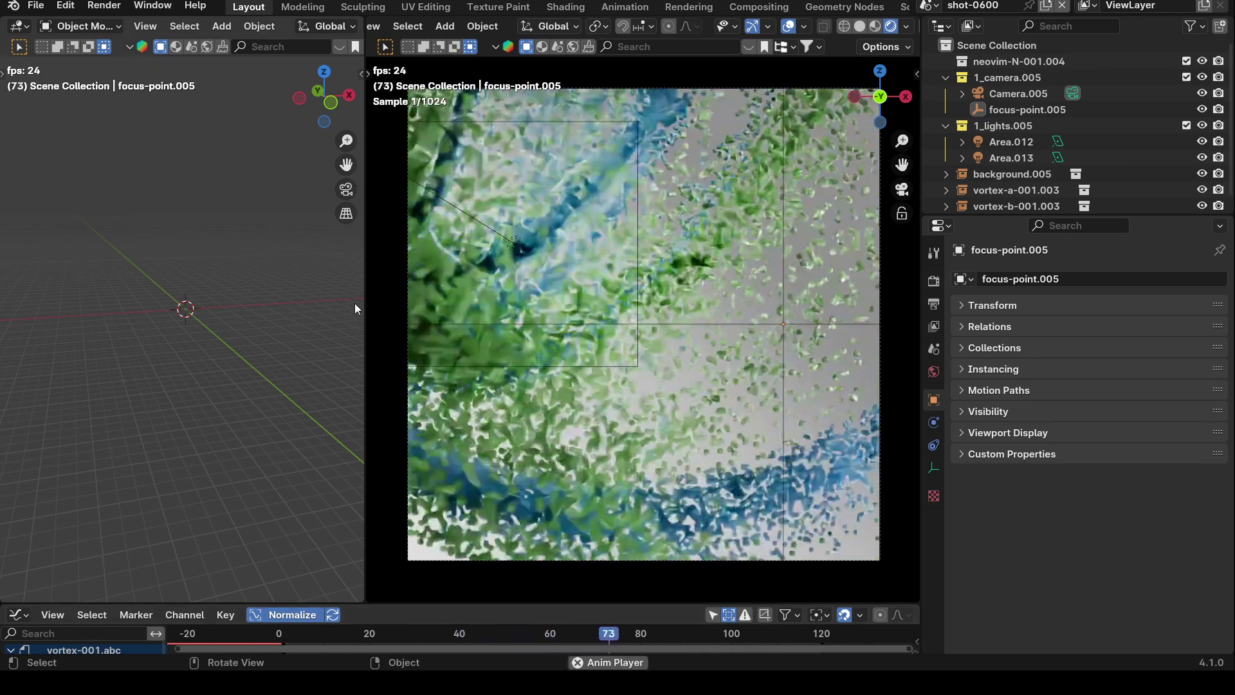
{"action": "key", "text": "space"}
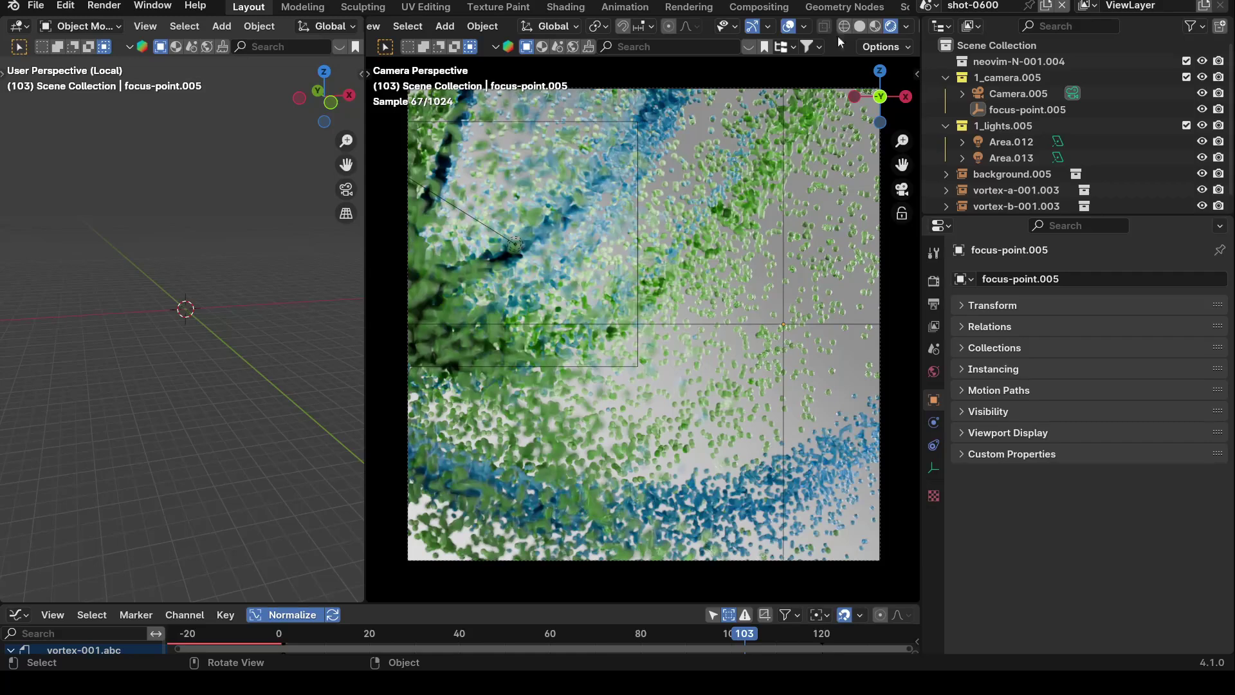
Step: View the shot-0100 scene briefly, and switch to the shot-0700 scene
{"action": "left_click", "coordinate": [927, 6]}
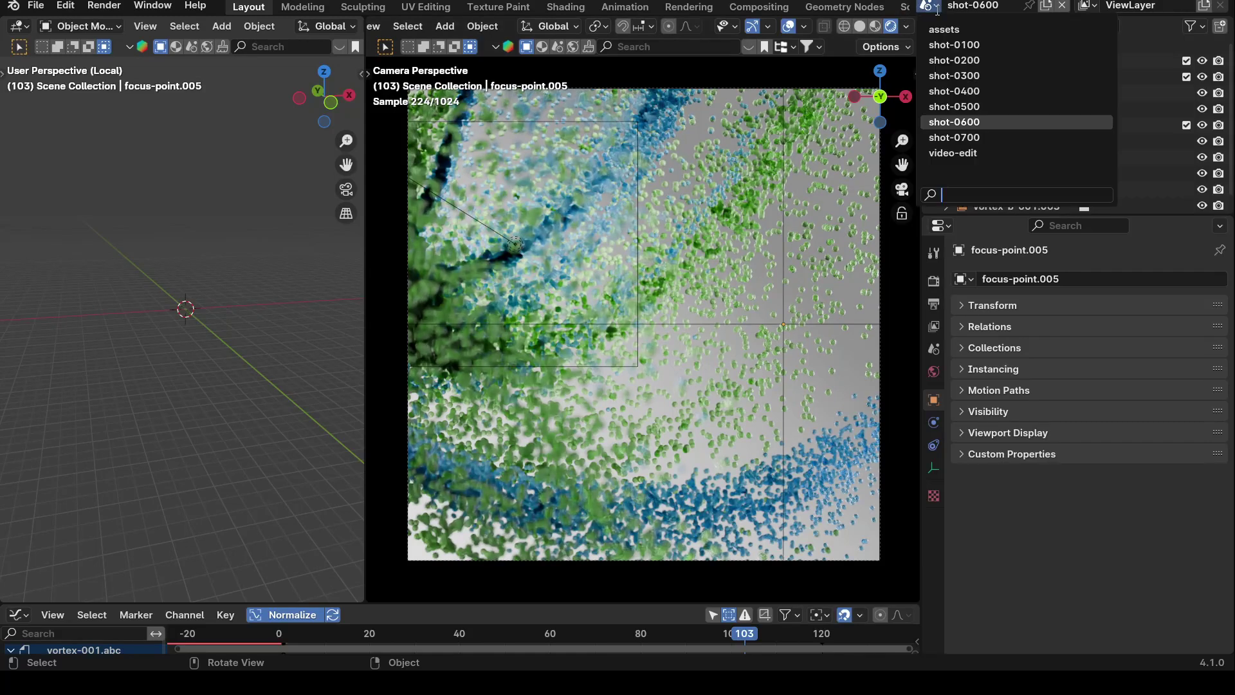
{"action": "left_click", "coordinate": [952, 44]}
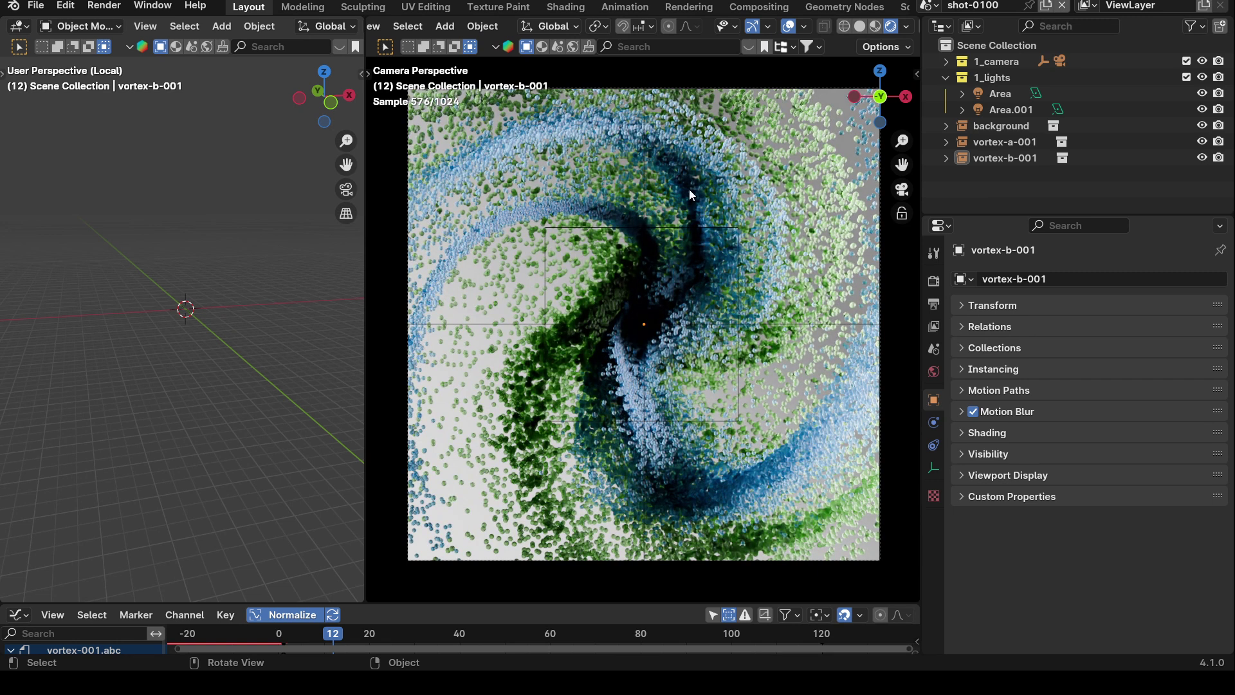
{"action": "left_click", "coordinate": [929, 6]}
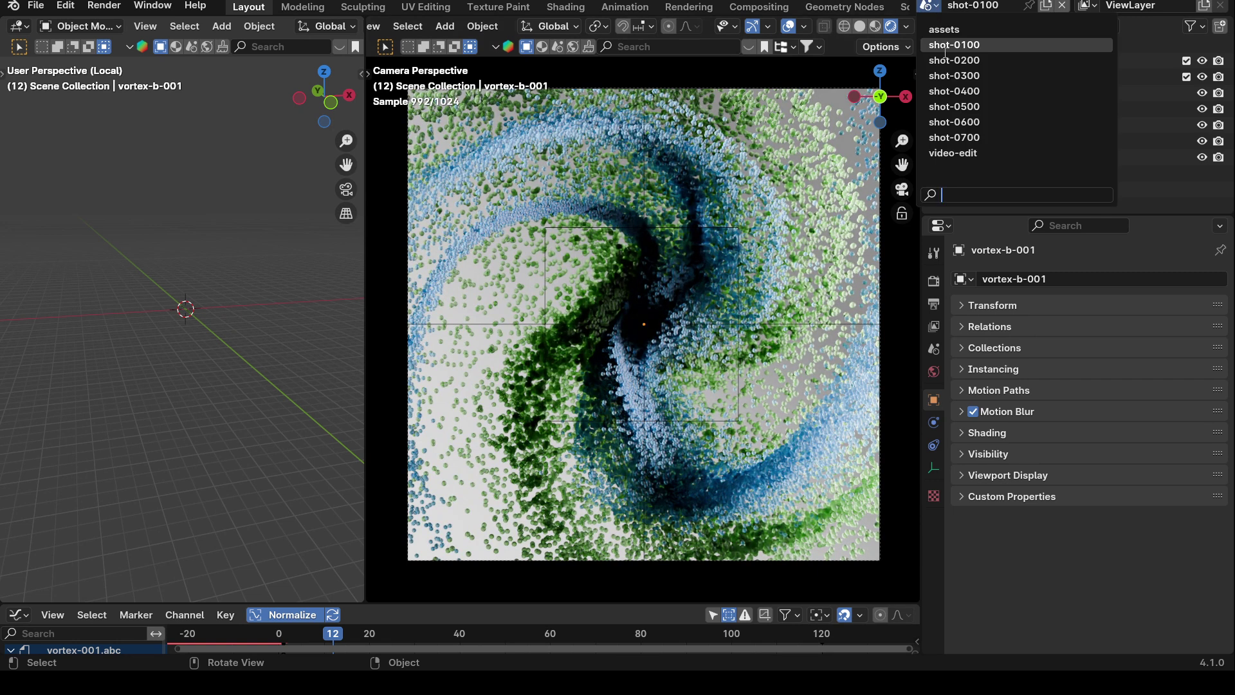
{"action": "left_click", "coordinate": [957, 138]}
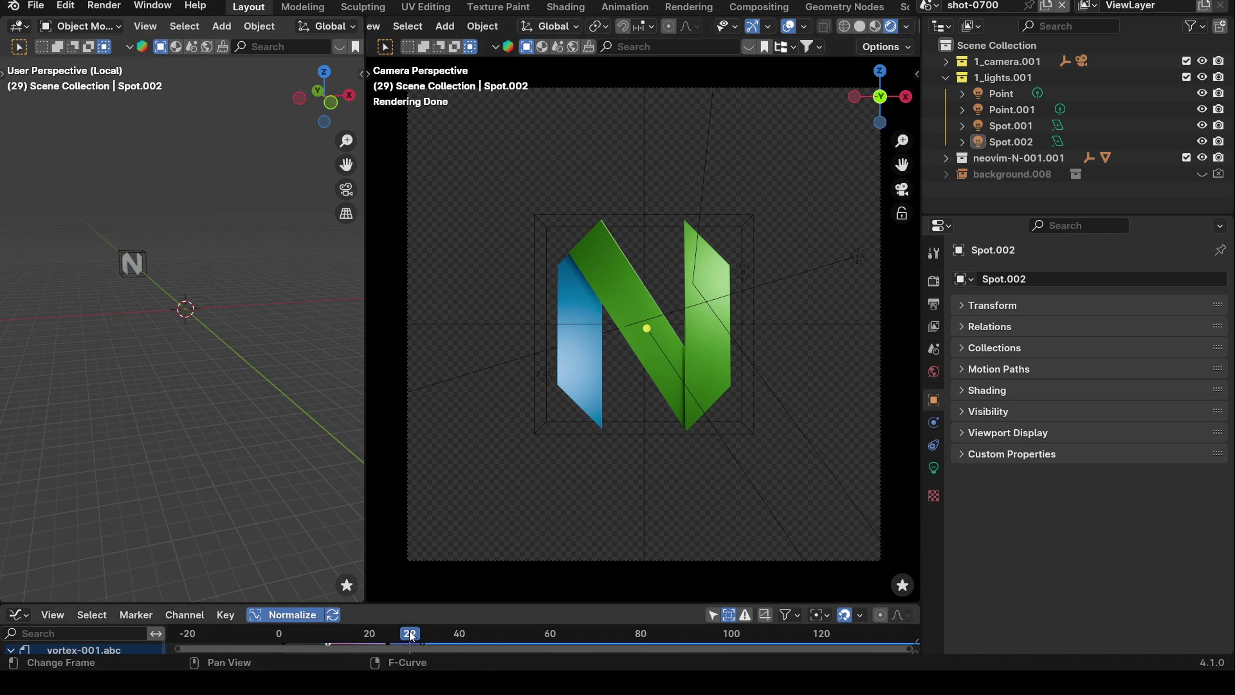
Step: Play shot-0700's rendered logo animation from frame 0 and stop at frame 14
{"action": "left_click_drag", "start_coordinate": [410, 630], "coordinate": [265, 634]}
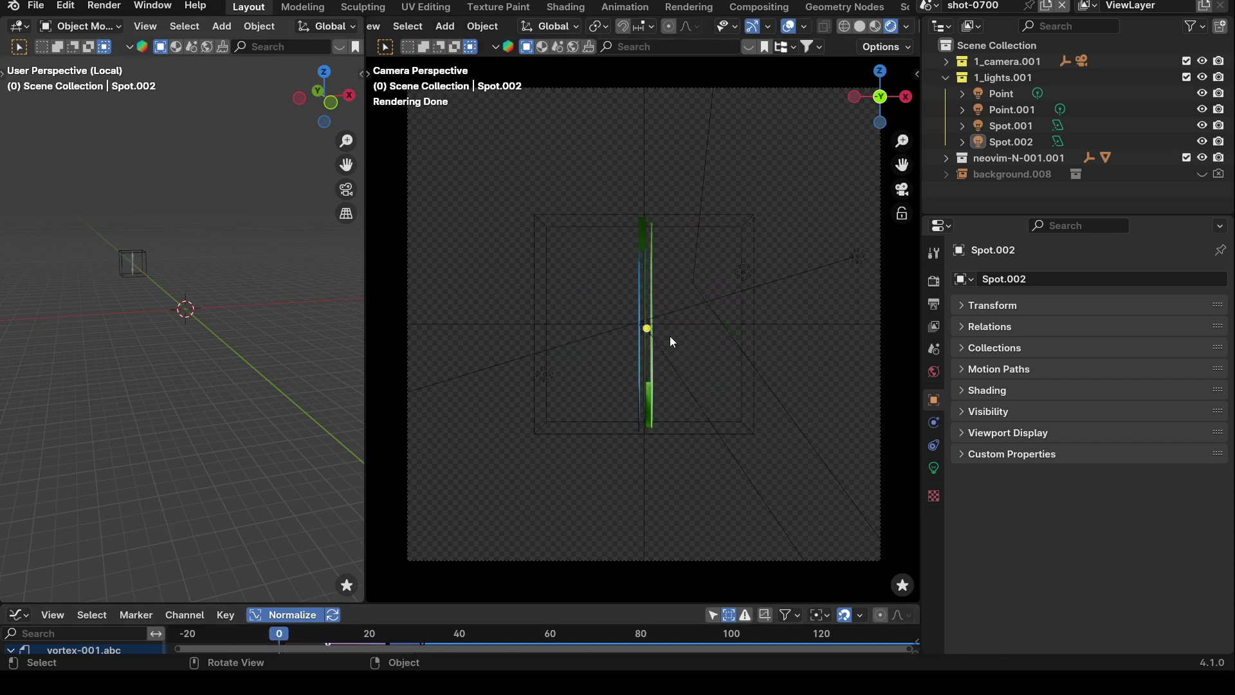
{"action": "key", "text": "space"}
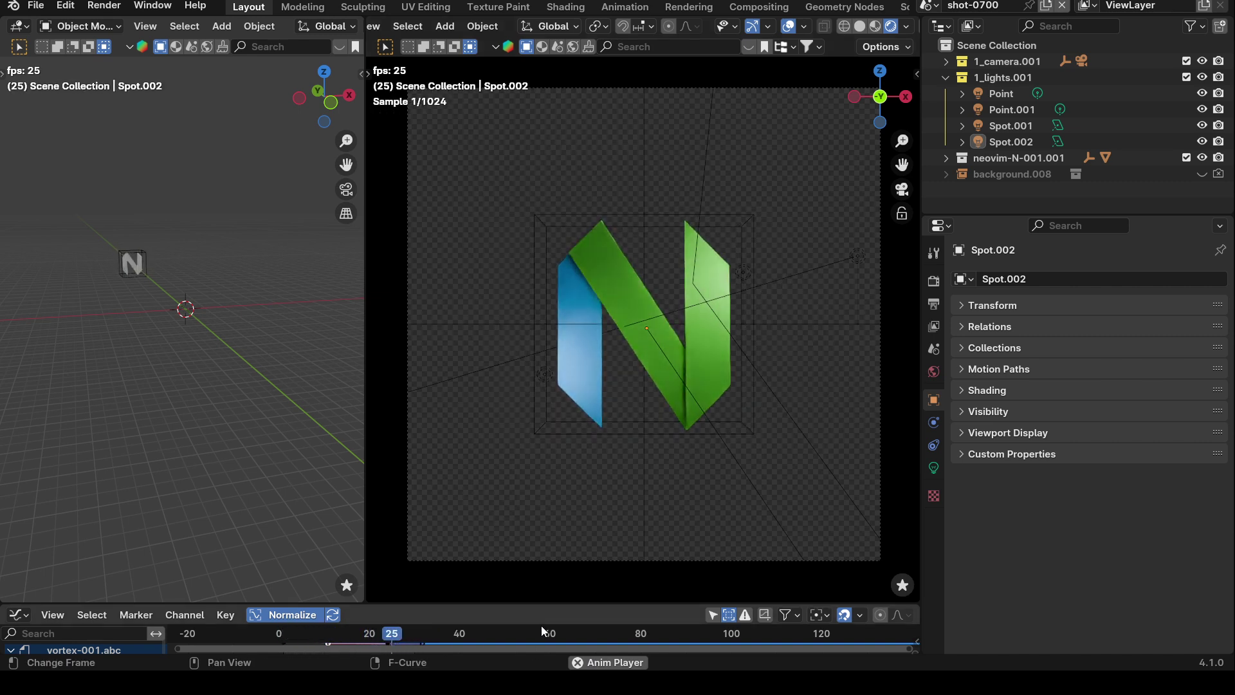
{"action": "key", "text": "space"}
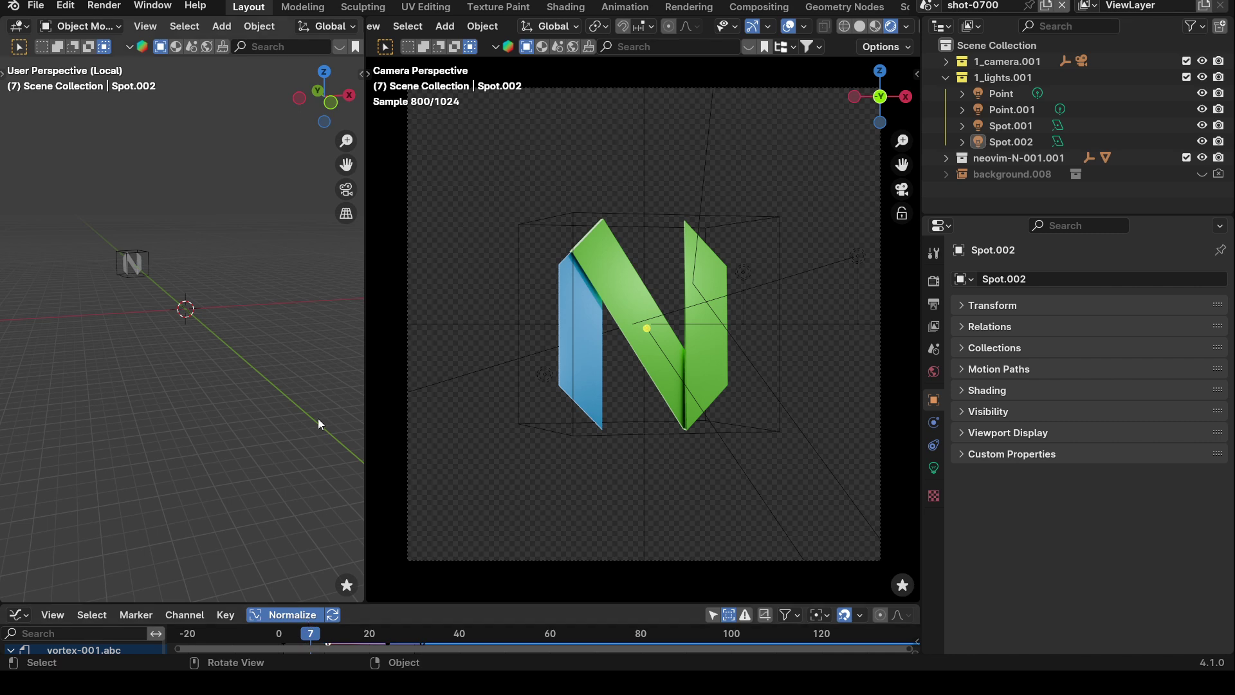
{"action": "key", "text": "space"}
{"action": "key", "text": "space"}
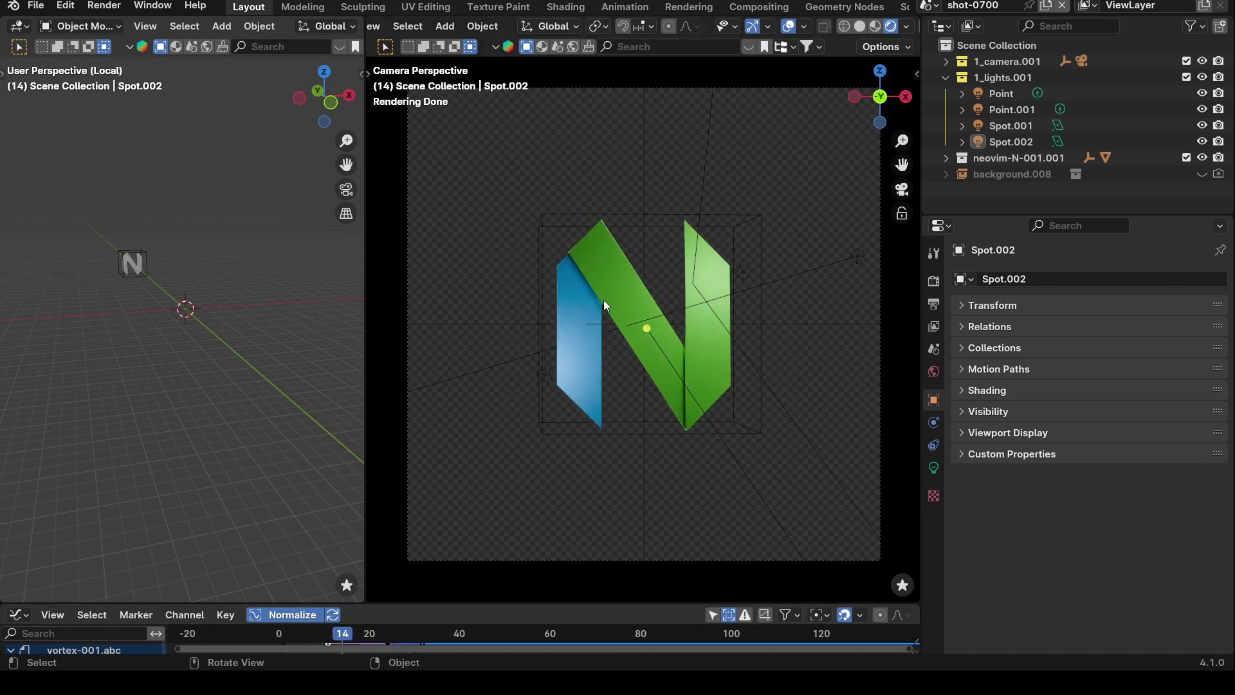
Step: Return shot-0700 to frame 0, replay the logo spin, and stop at frame 19
{"action": "left_click_drag", "start_coordinate": [342, 635], "coordinate": [279, 637]}
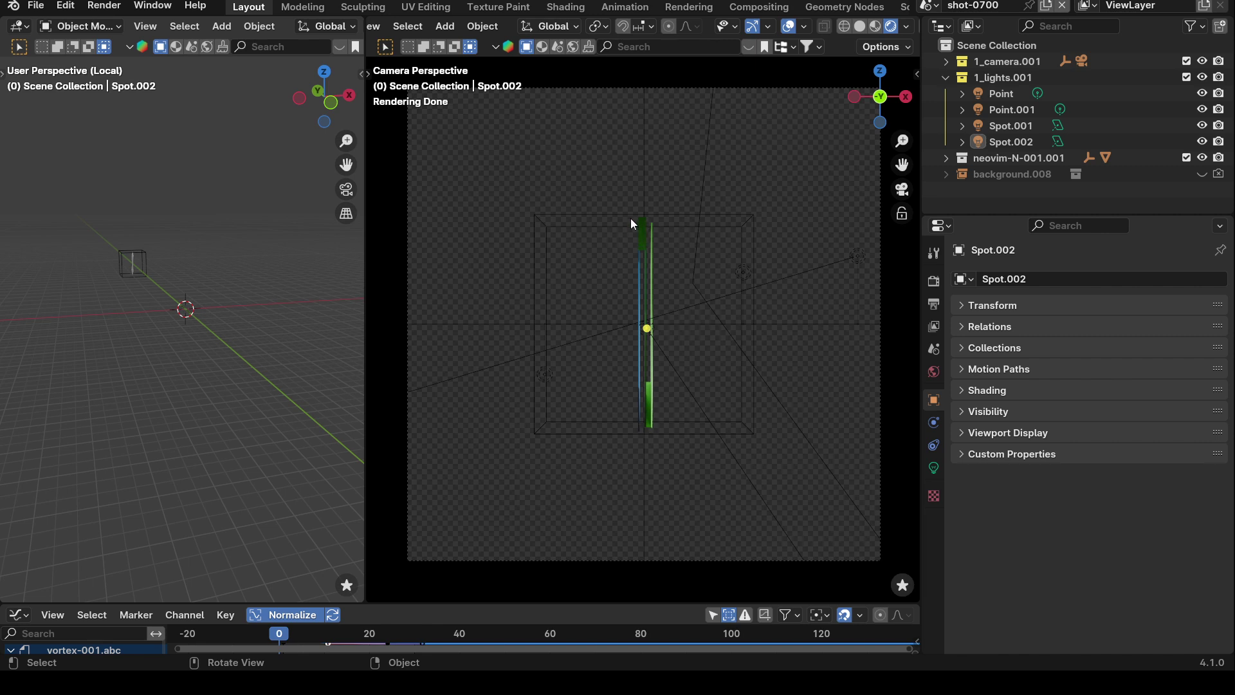
{"action": "left_click", "coordinate": [295, 635]}
{"action": "left_click_drag", "start_coordinate": [296, 630], "coordinate": [238, 617]}
{"action": "key", "text": "space"}
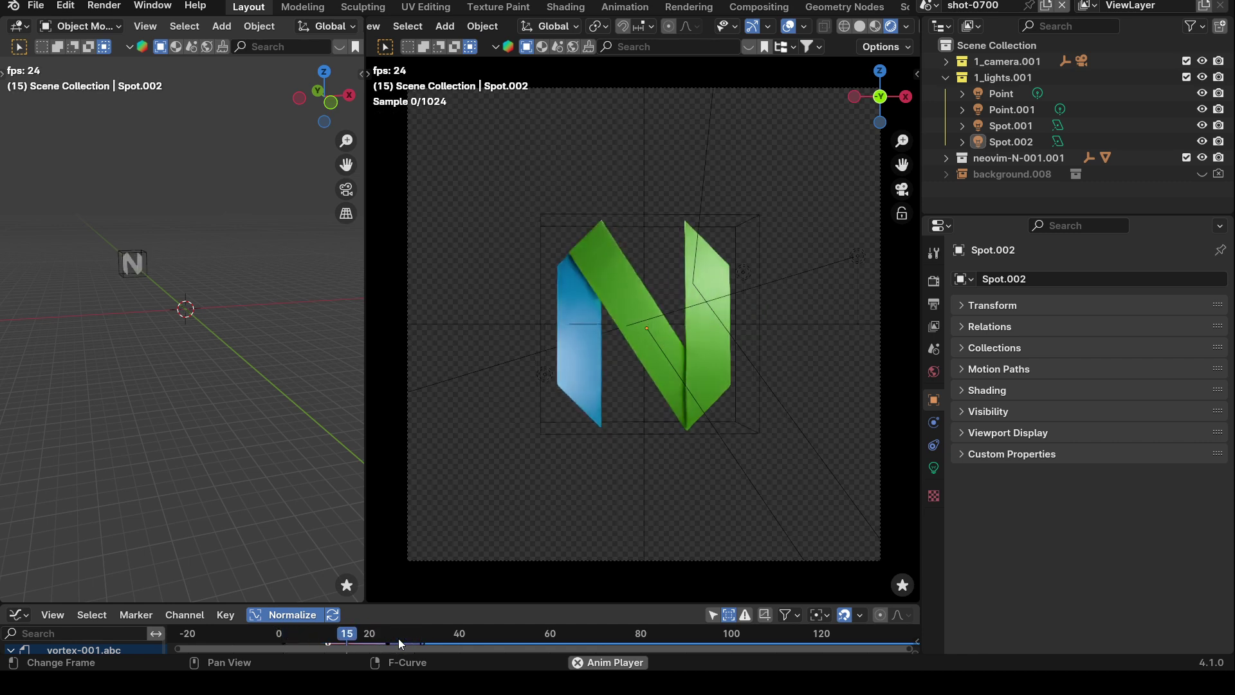
{"action": "key", "text": "space"}
Step: Enlarge the Graph Editor to show the logo's animation curve, play it from frame 0 to frame 26, and shrink the editor again
{"action": "left_click_drag", "start_coordinate": [425, 604], "coordinate": [361, 444]}
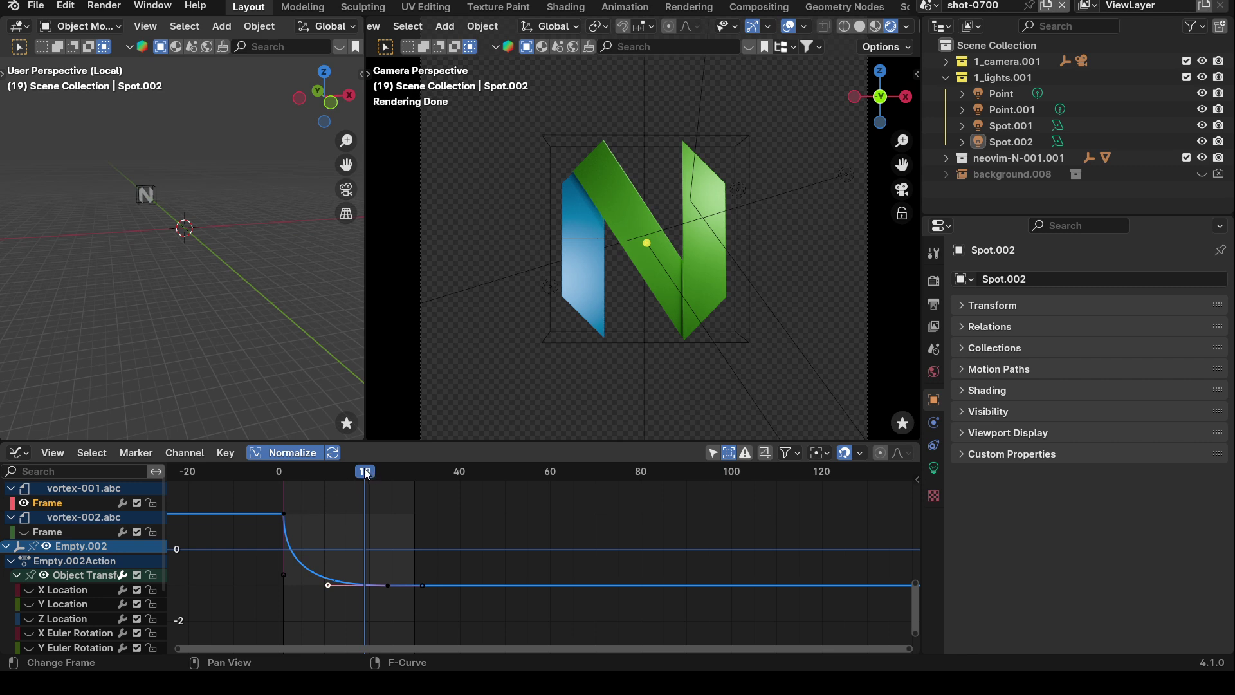
{"action": "left_click", "coordinate": [265, 472]}
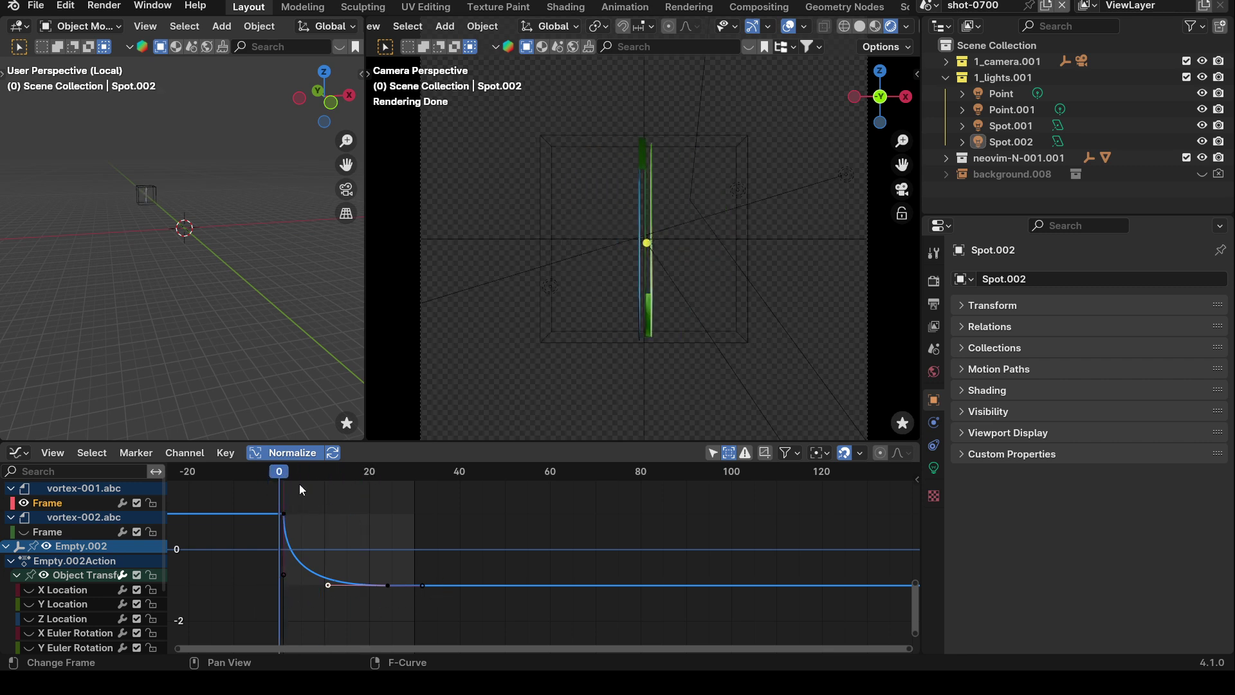
{"action": "key", "text": "space"}
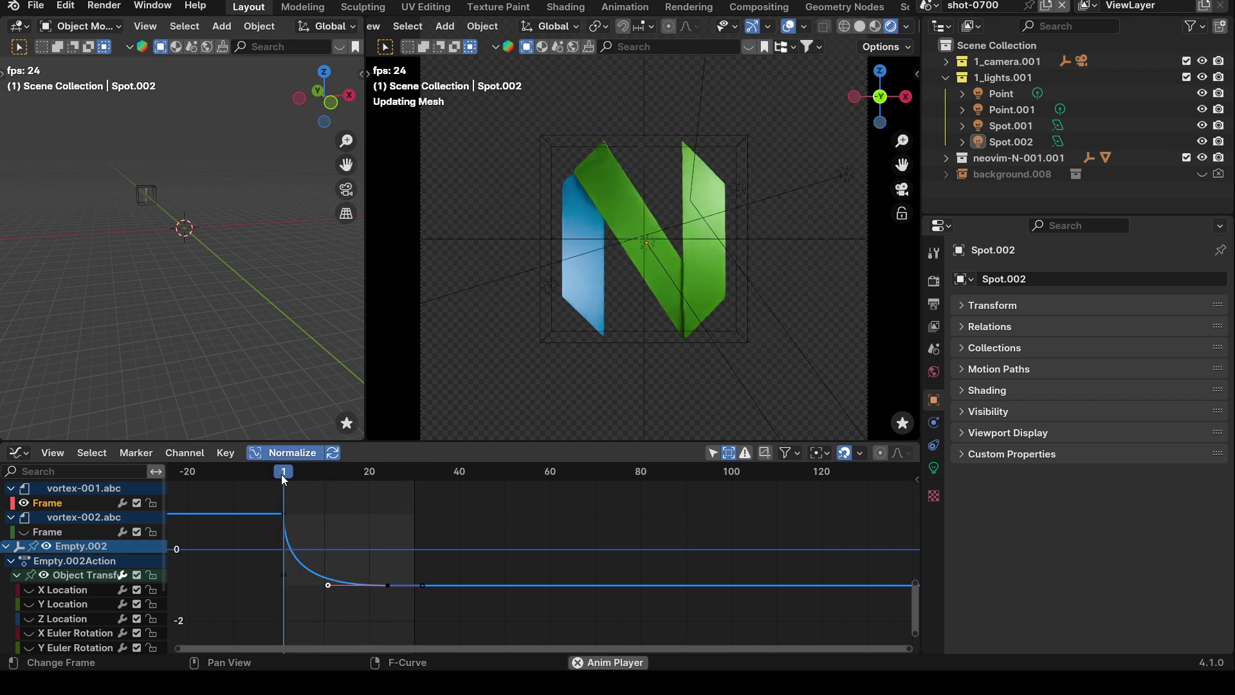
{"action": "key", "text": "space"}
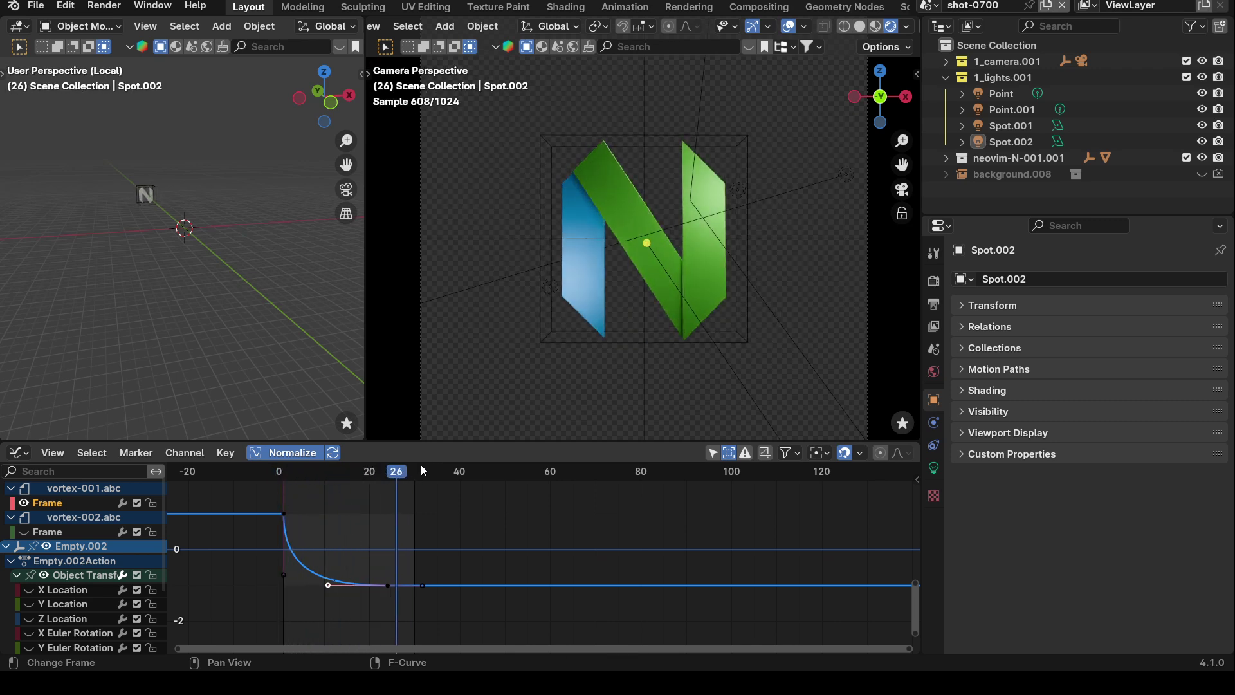
{"action": "left_click_drag", "start_coordinate": [440, 443], "coordinate": [431, 598]}
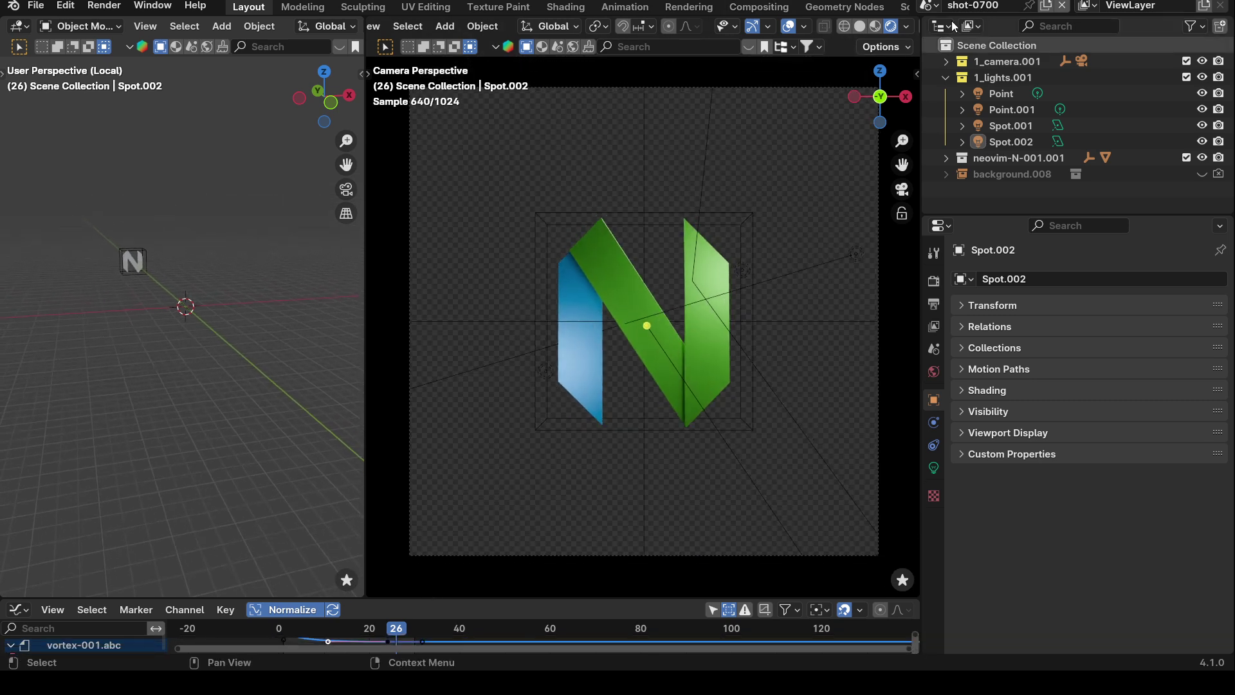
Step: Switch to the shot-0100 scene and create a Full Copy of it as a new scene
{"action": "left_click", "coordinate": [932, 8]}
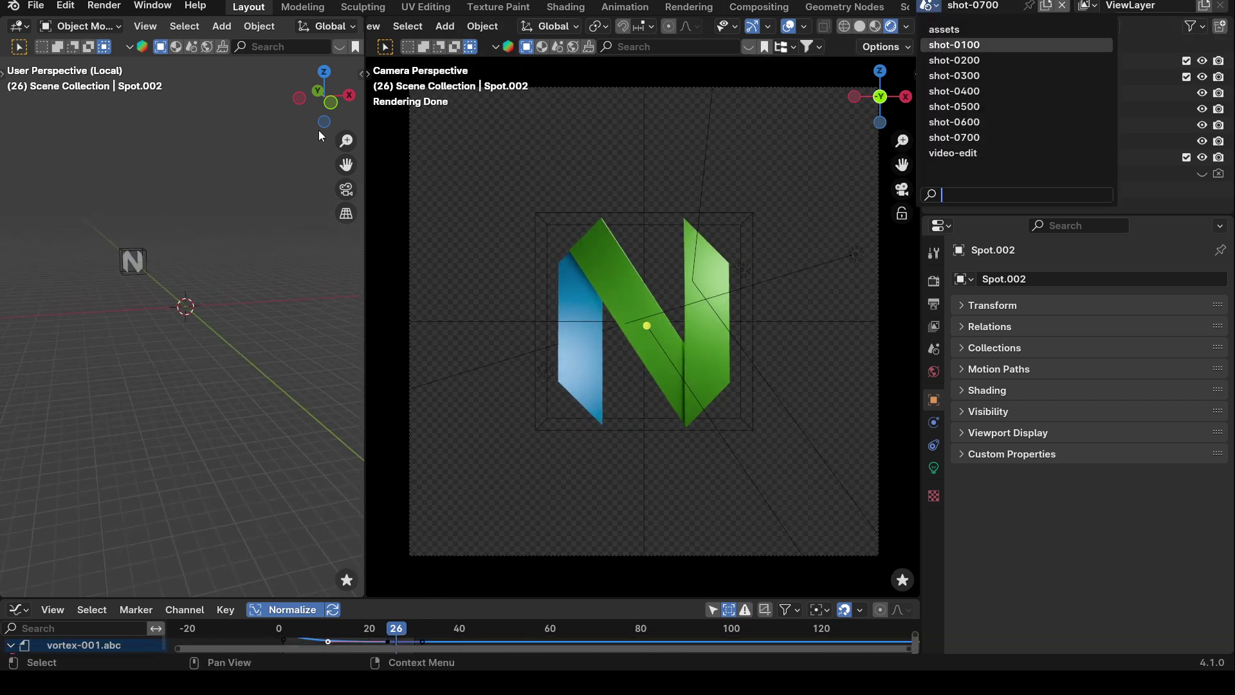
{"action": "left_click", "coordinate": [958, 29]}
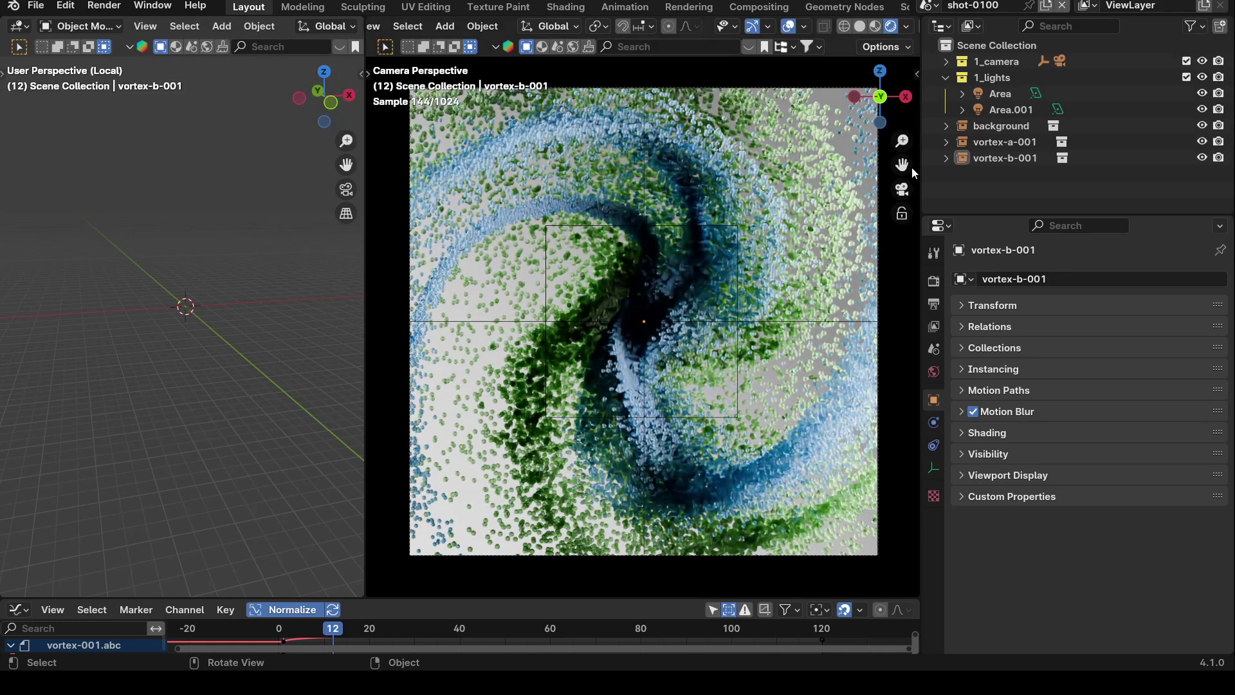
{"action": "left_click", "coordinate": [1045, 7]}
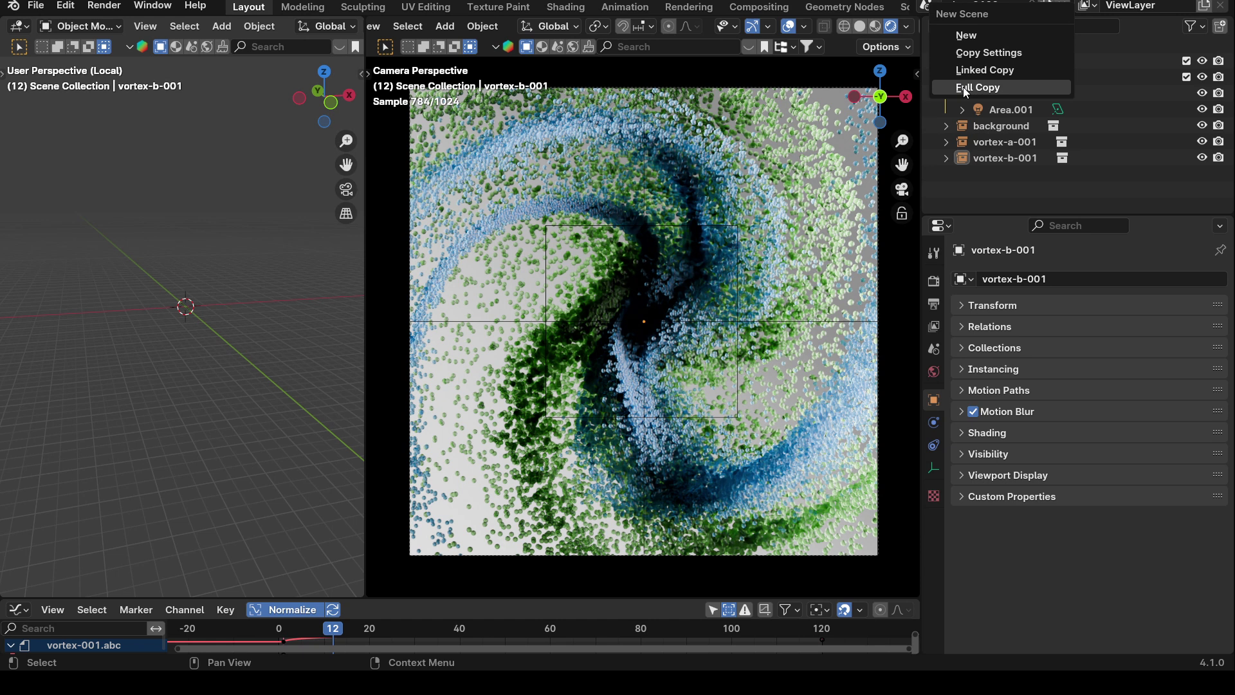
{"action": "key", "text": "Return"}
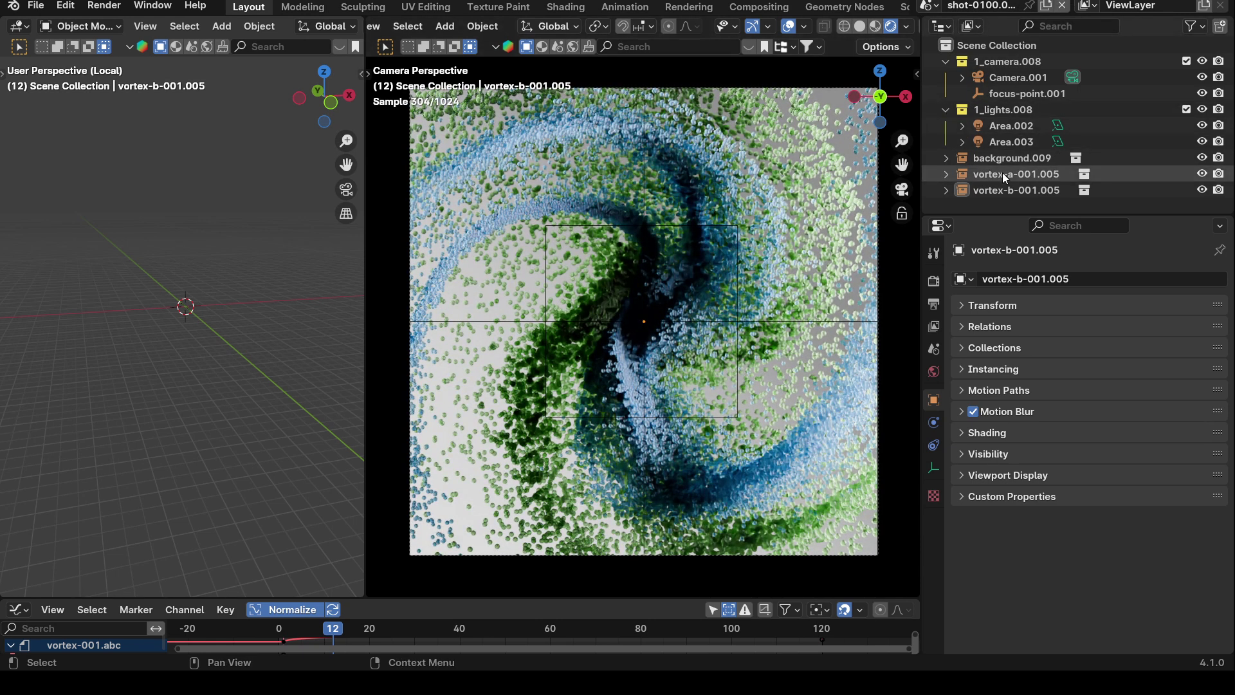
Step: Expand vortex-a-001.005 in the Outliner, select its instanced vortex-a-001 collection, and collapse the entry again
{"action": "left_click", "coordinate": [945, 174]}
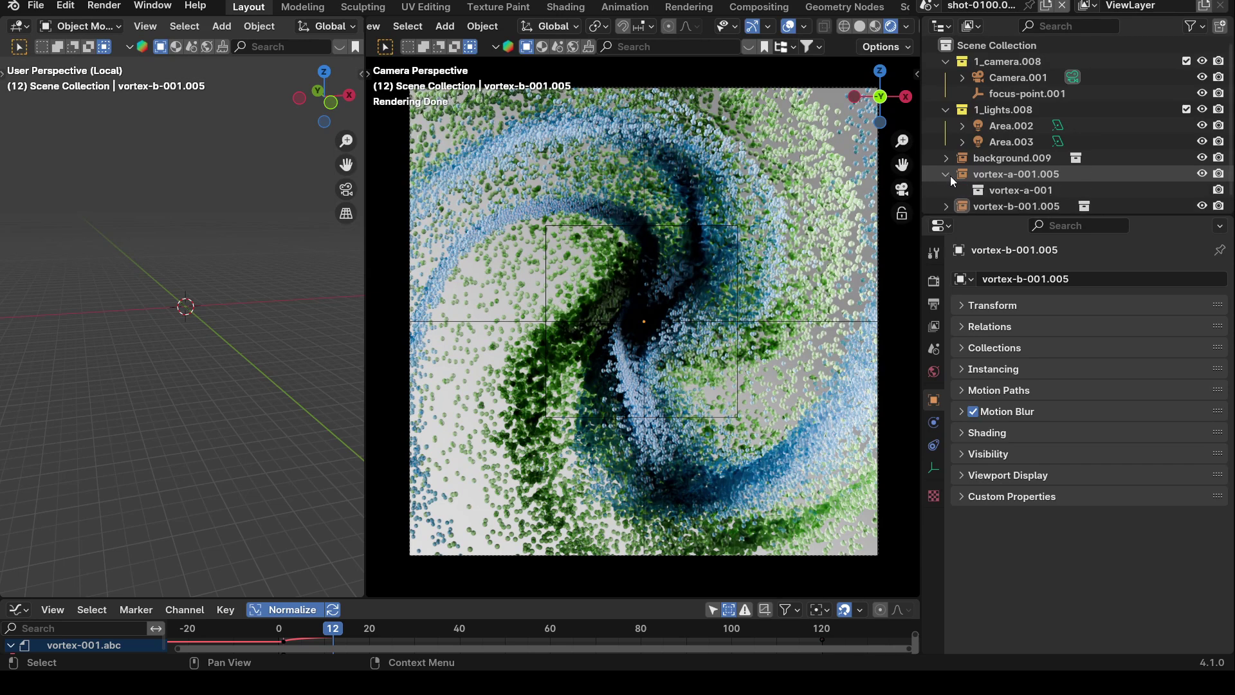
{"action": "left_click", "coordinate": [1013, 191]}
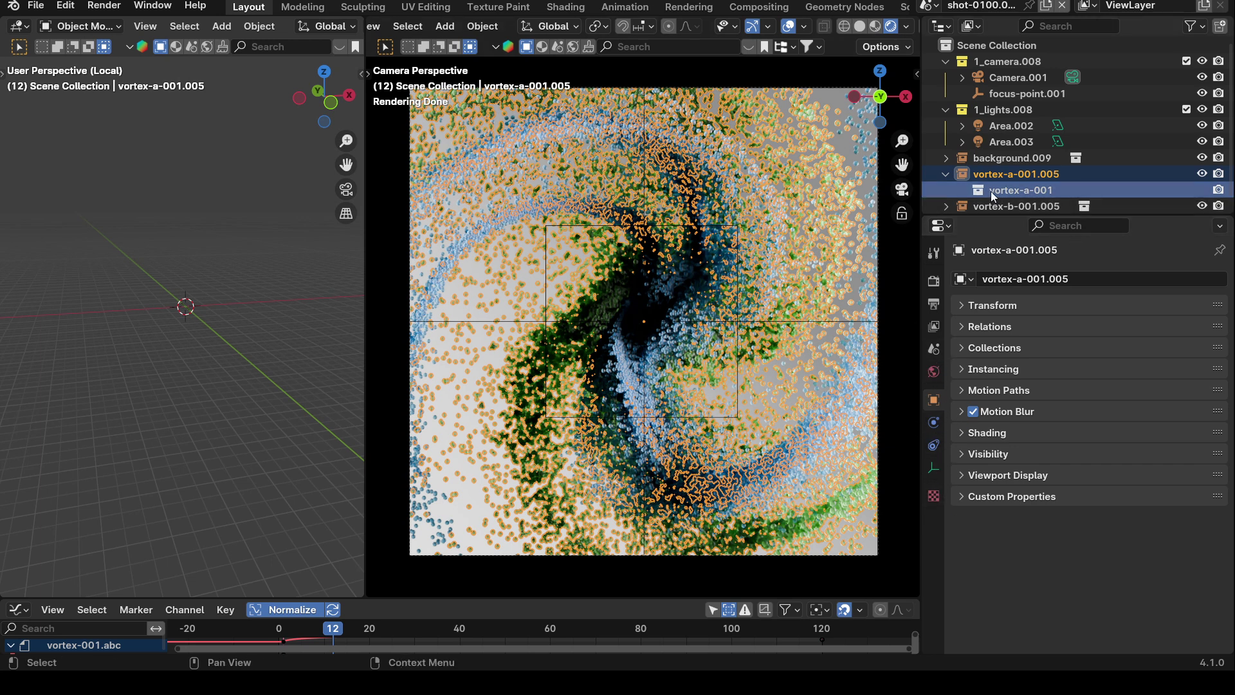
{"action": "left_click", "coordinate": [944, 175]}
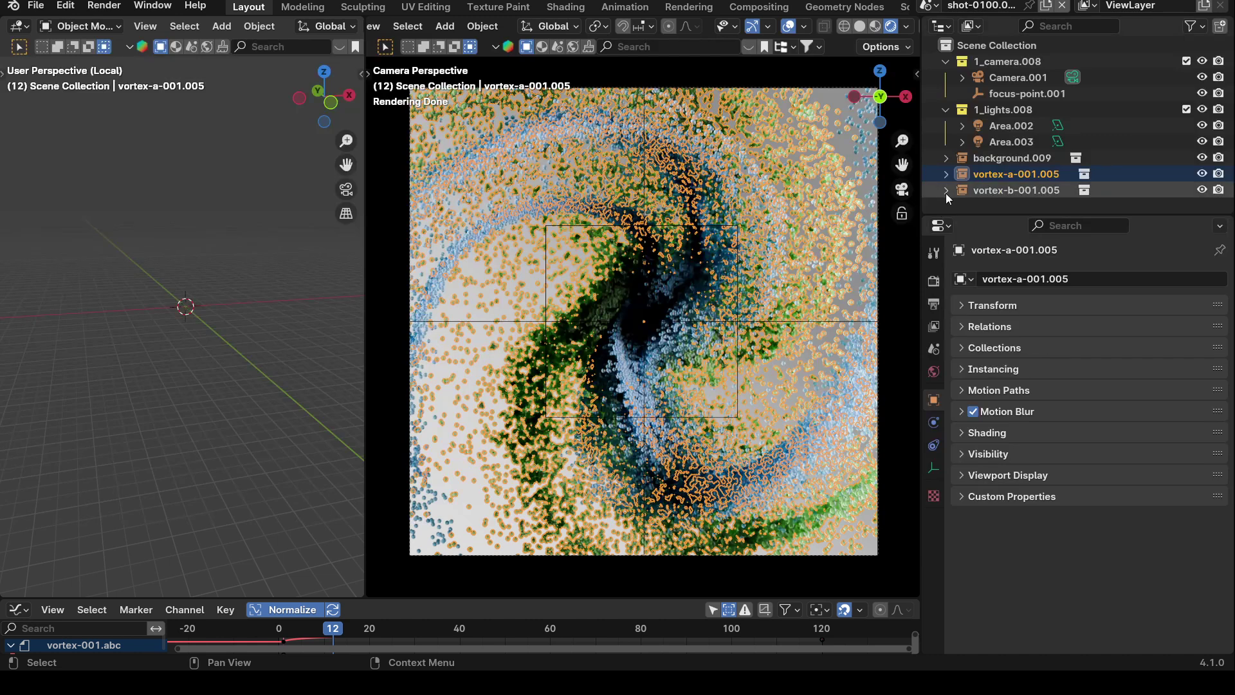
Step: Leave Local View in the user perspective viewport and select the vortex-a-001.005 particles there
{"action": "left_click", "coordinate": [280, 356]}
{"action": "middle_click_drag", "start_coordinate": [147, 341], "coordinate": [190, 353]}
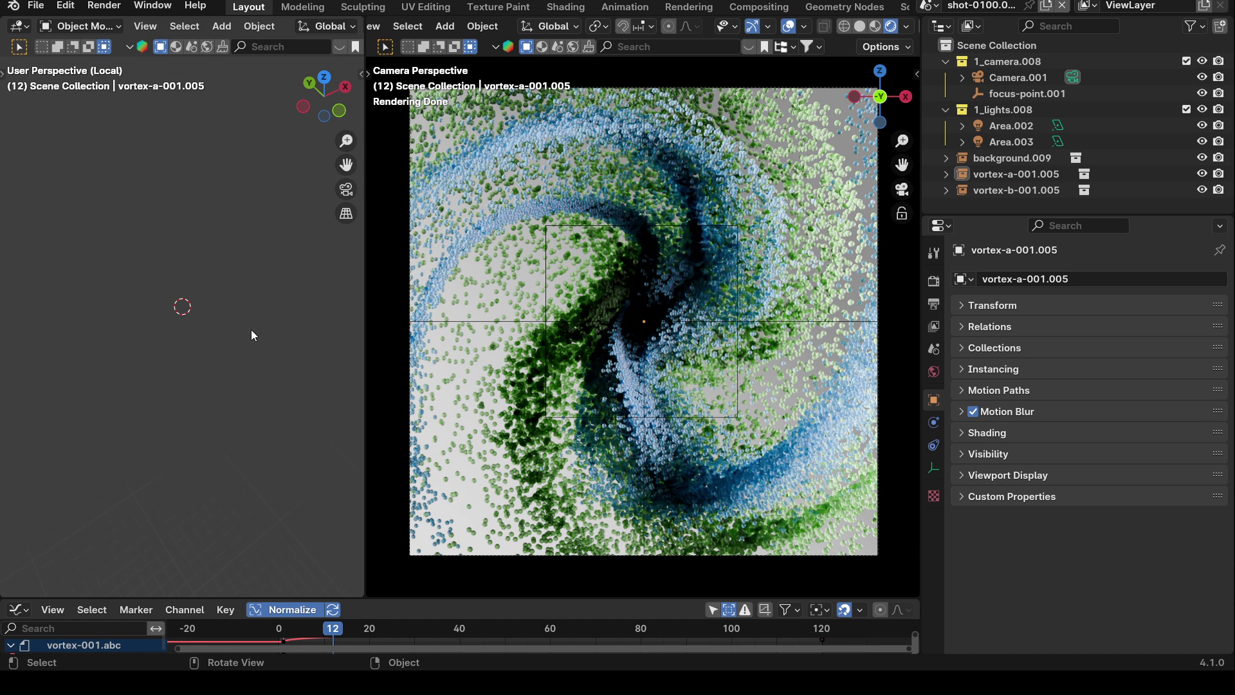
{"action": "key", "text": "KP_Divide"}
{"action": "middle_click_drag", "start_coordinate": [238, 298], "coordinate": [165, 321]}
{"action": "left_click", "coordinate": [164, 320]}
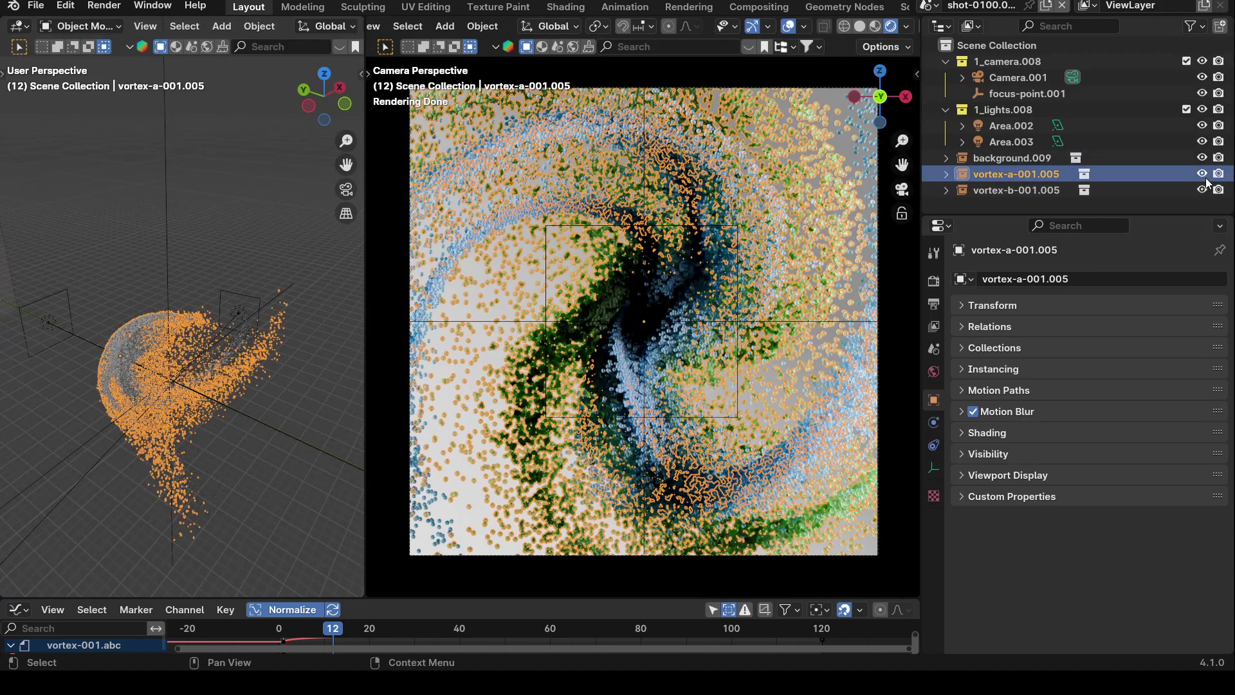
{"action": "middle_click_drag", "start_coordinate": [238, 384], "coordinate": [255, 441]}
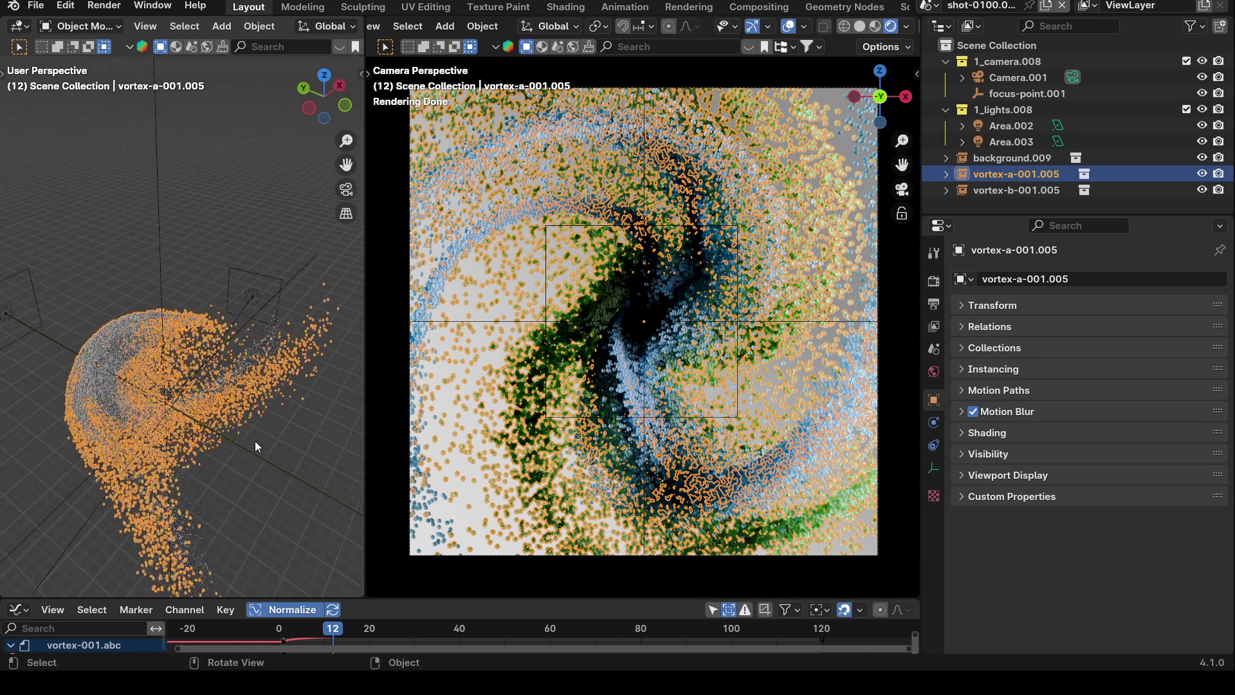
Step: Select the background.009 plane in the user perspective viewport and frame the view on the selection
{"action": "scroll", "coordinate": [218, 399], "scroll_direction": "down", "scroll_amount": 5}
{"action": "middle_click_drag", "start_coordinate": [217, 399], "coordinate": [193, 276]}
{"action": "left_click", "coordinate": [144, 326]}
{"action": "key", "text": "KP_Decimal"}
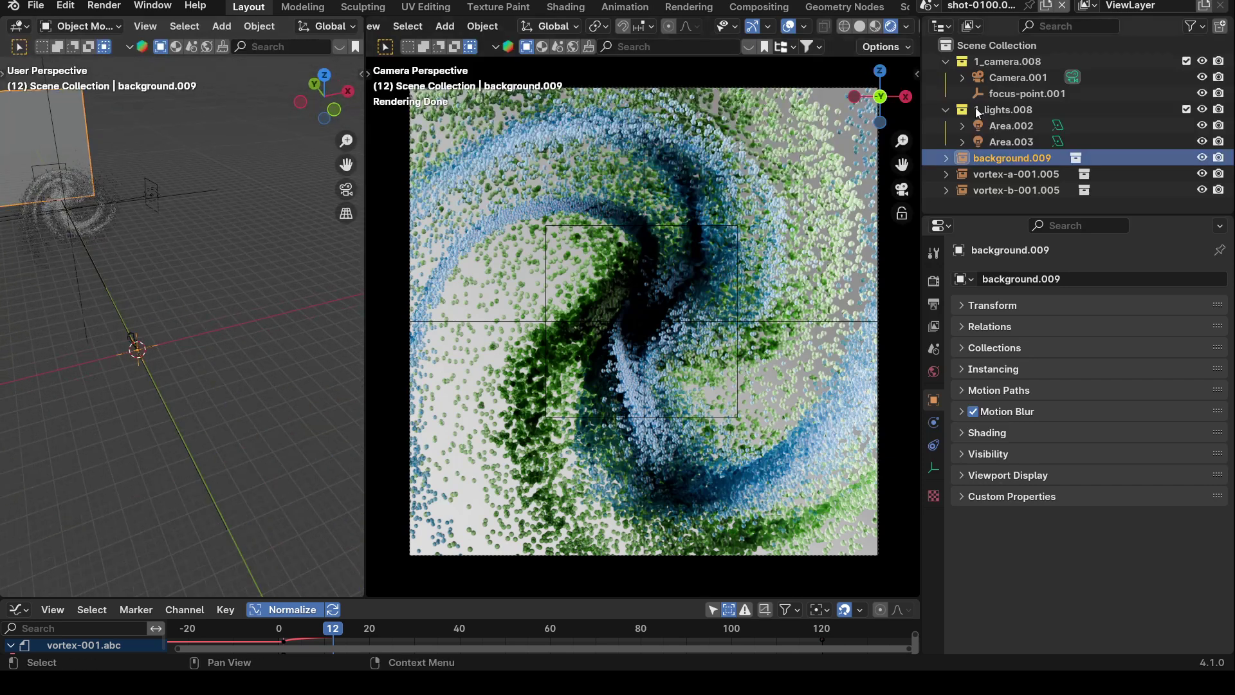
Step: Select and frame Camera.001, and show its lens and Depth of Field settings
{"action": "left_click", "coordinate": [1017, 77]}
{"action": "key", "text": "KP_Decimal"}
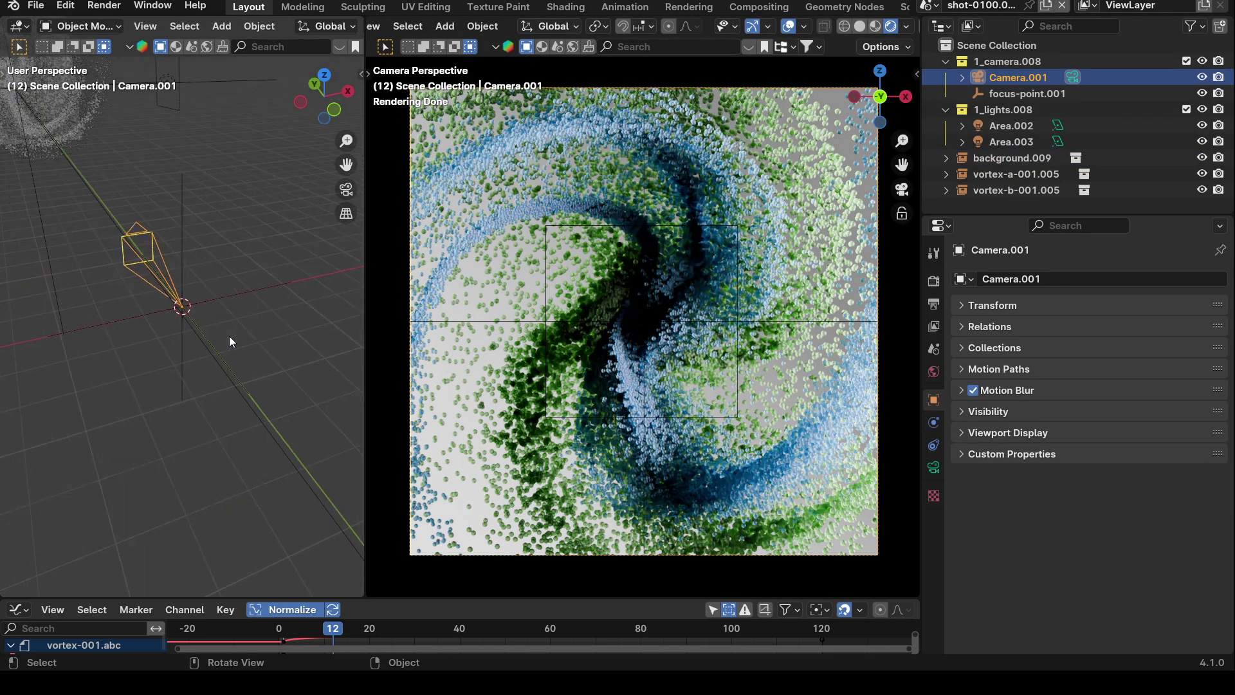
{"action": "middle_click_drag", "start_coordinate": [229, 336], "coordinate": [284, 314]}
{"action": "left_click", "coordinate": [933, 467]}
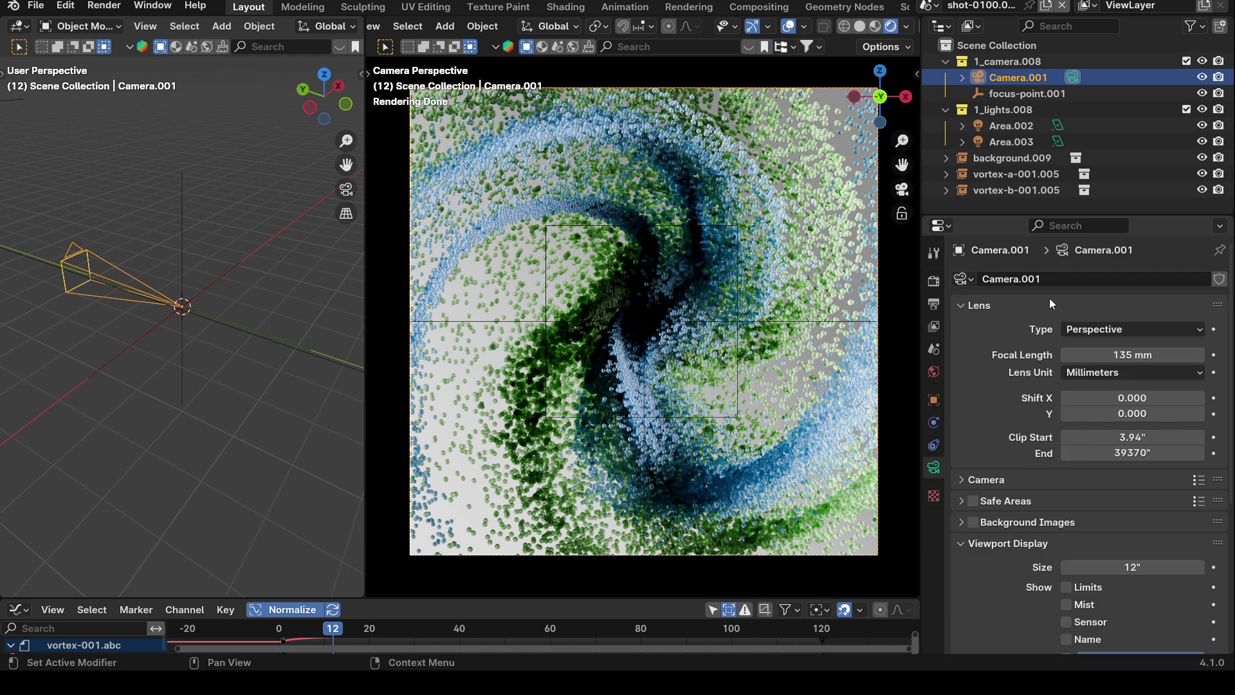
{"action": "scroll", "coordinate": [1021, 472], "scroll_direction": "down", "scroll_amount": 6}
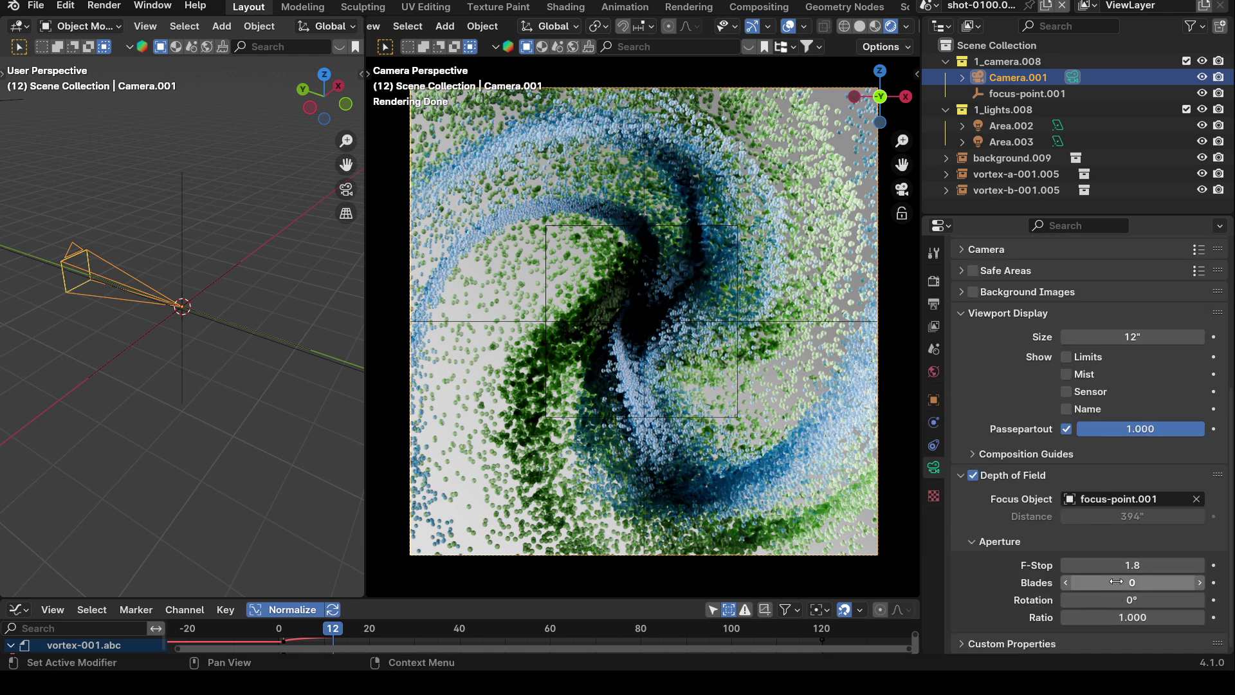
Step: Select the focus-point.001 empty and frame it in the user perspective viewport
{"action": "left_click", "coordinate": [1023, 94]}
{"action": "key", "text": "KP_Decimal"}
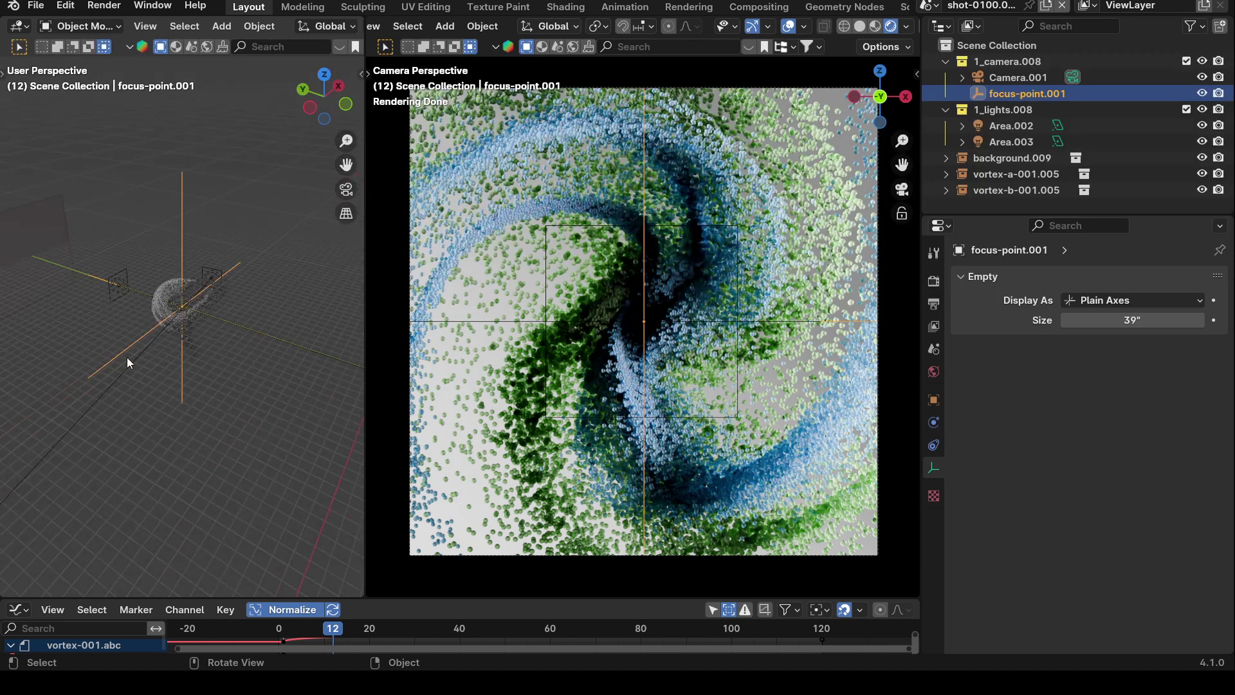
{"action": "middle_click_drag", "start_coordinate": [126, 357], "coordinate": [208, 368]}
Step: Reselect Camera.001, collapse its Viewport Display settings, and examine the Focus Object choice under Depth of Field without changing it
{"action": "left_click", "coordinate": [222, 355]}
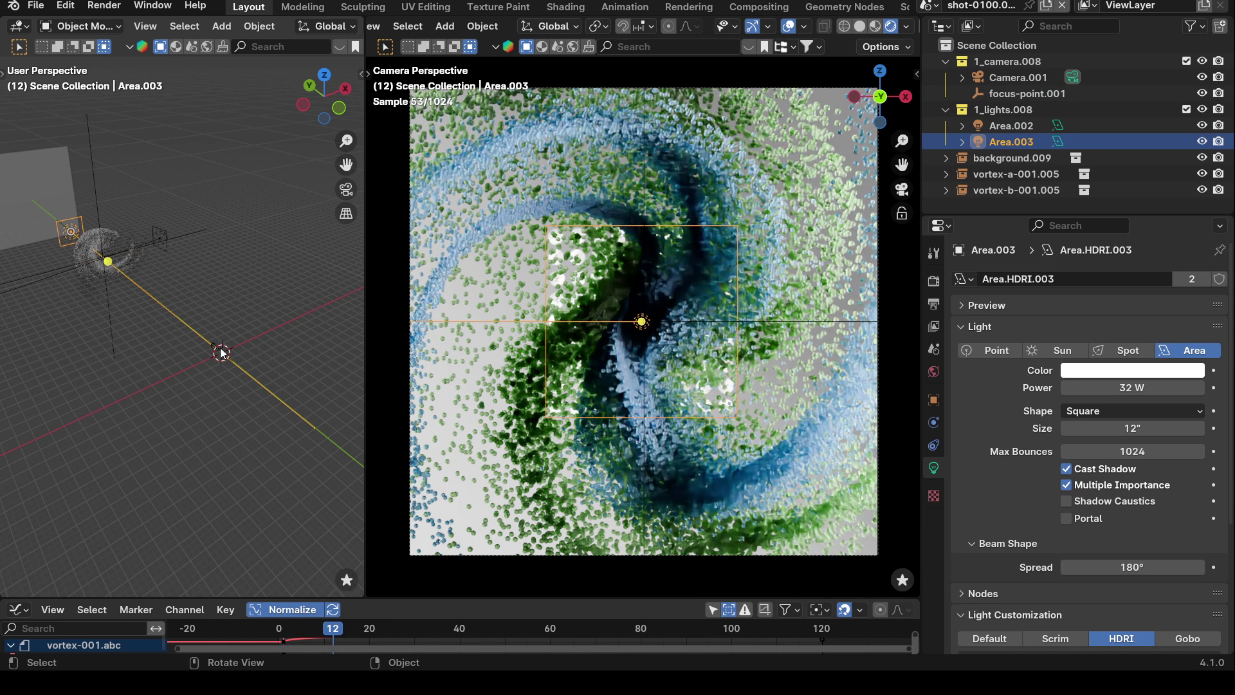
{"action": "left_click", "coordinate": [220, 353]}
{"action": "scroll", "coordinate": [978, 399], "scroll_direction": "down", "scroll_amount": 5}
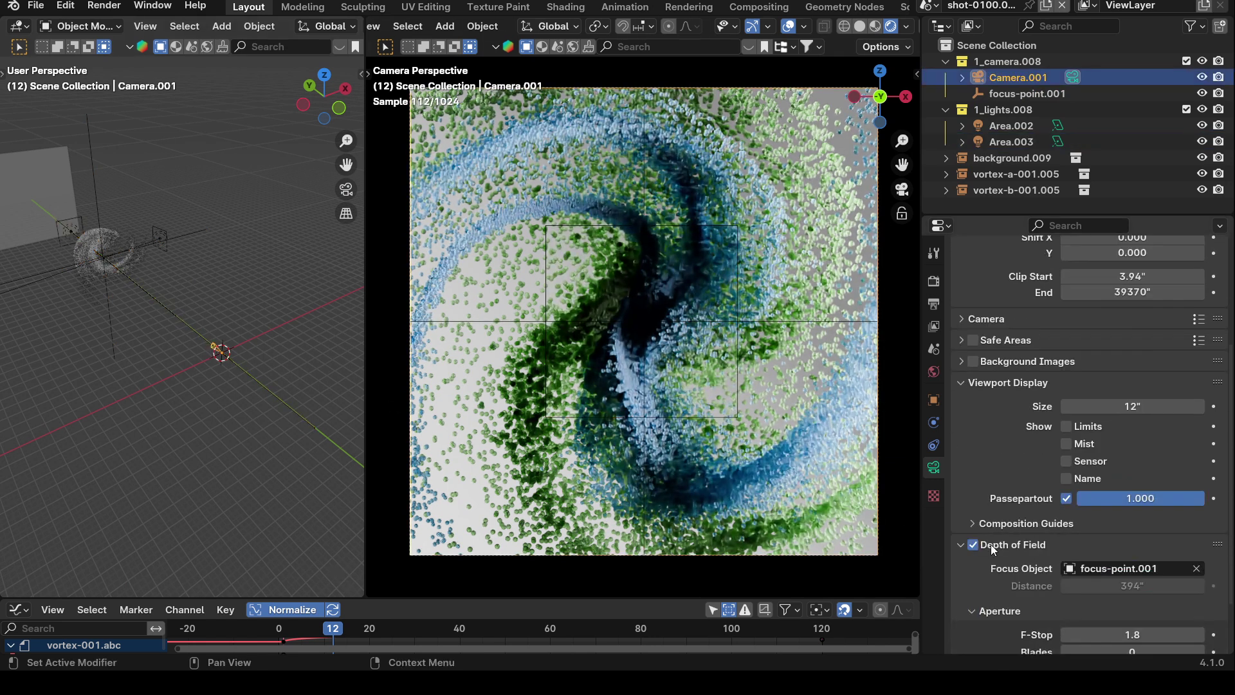
{"action": "left_click", "coordinate": [978, 383]}
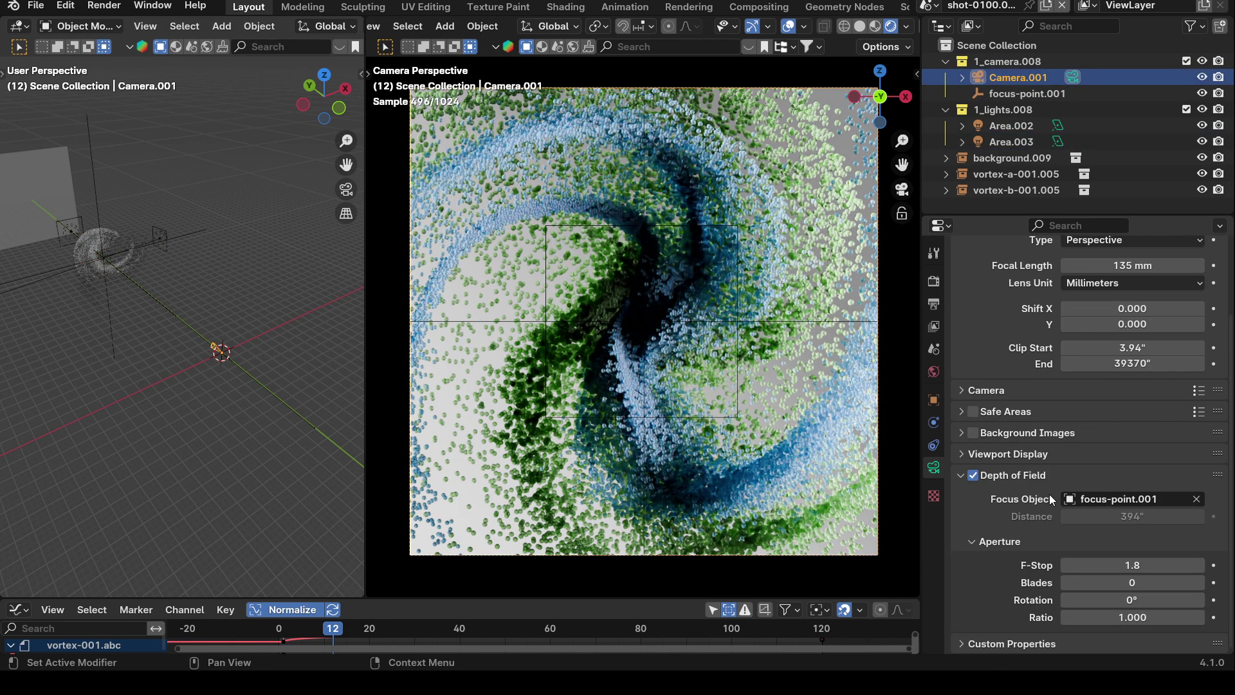
{"action": "left_click", "coordinate": [1145, 500]}
{"action": "key", "text": "Escape"}
Step: Select the vortex-a-001.005 particles in the user perspective viewport and examine them from another angle
{"action": "middle_click_drag", "start_coordinate": [289, 360], "coordinate": [118, 278]}
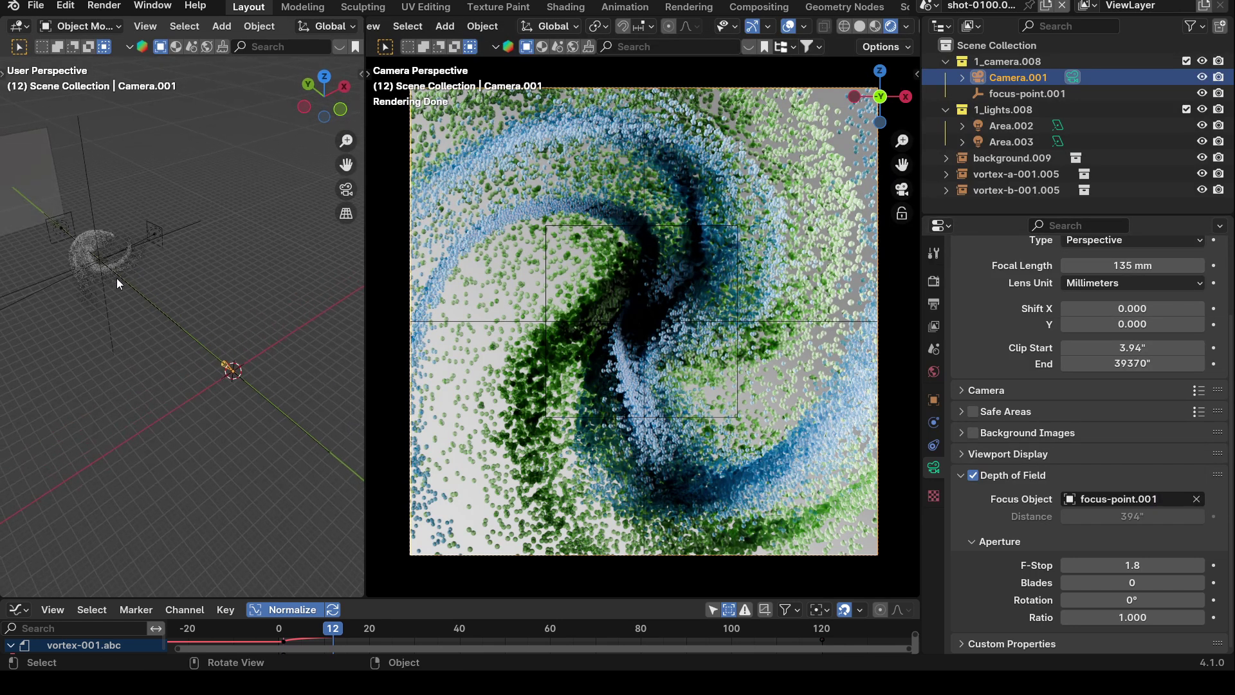
{"action": "left_click", "coordinate": [92, 246]}
{"action": "middle_click_drag", "start_coordinate": [219, 288], "coordinate": [122, 186]}
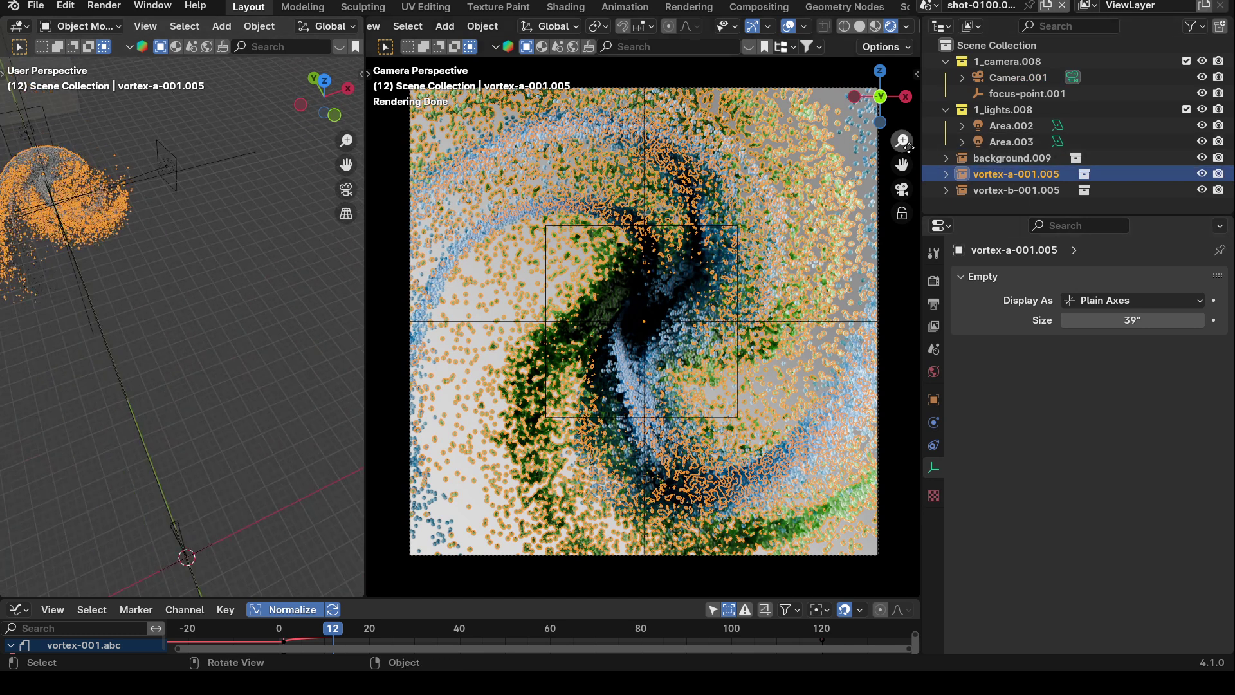
Step: Add vortex-b-001.005 to the selection and rotate both vortices by about -105° in the top view
{"action": "left_click", "coordinate": [1017, 190], "text": "ctrl"}
{"action": "middle_click_drag", "start_coordinate": [183, 267], "coordinate": [195, 258]}
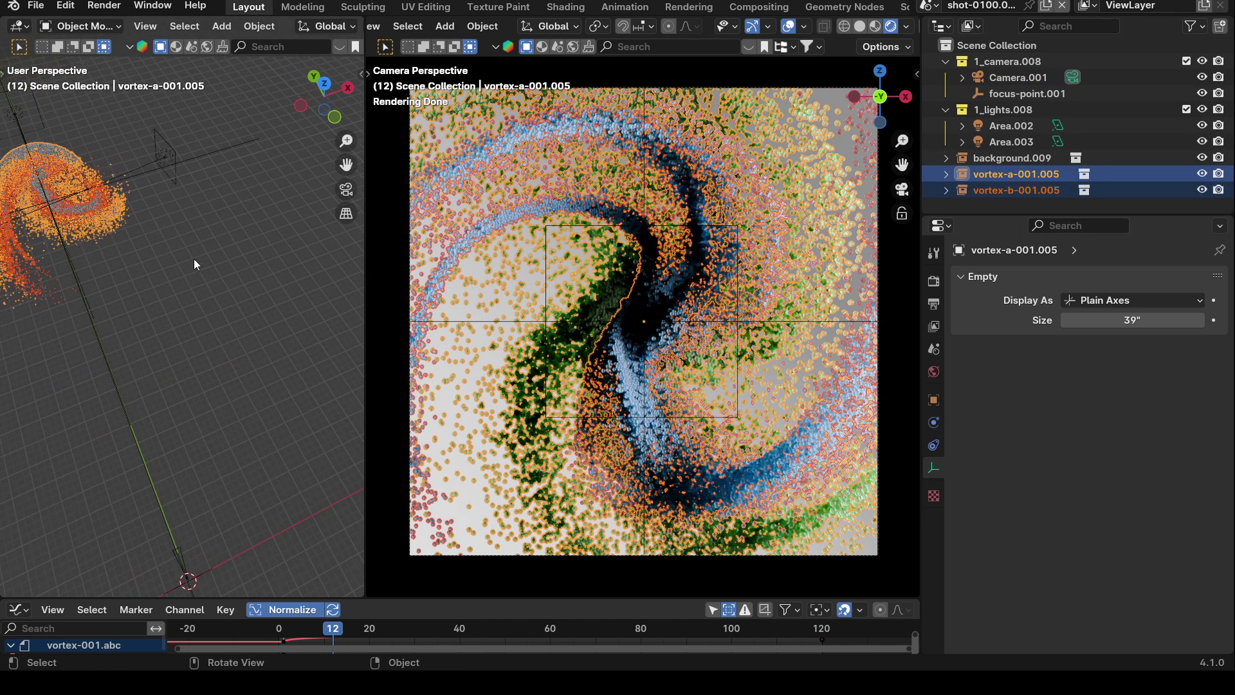
{"action": "key", "text": "grave"}
{"action": "left_click", "coordinate": [205, 154]}
{"action": "middle_click_drag", "start_coordinate": [194, 170], "coordinate": [235, 245], "text": "shift"}
{"action": "key", "text": "r"}
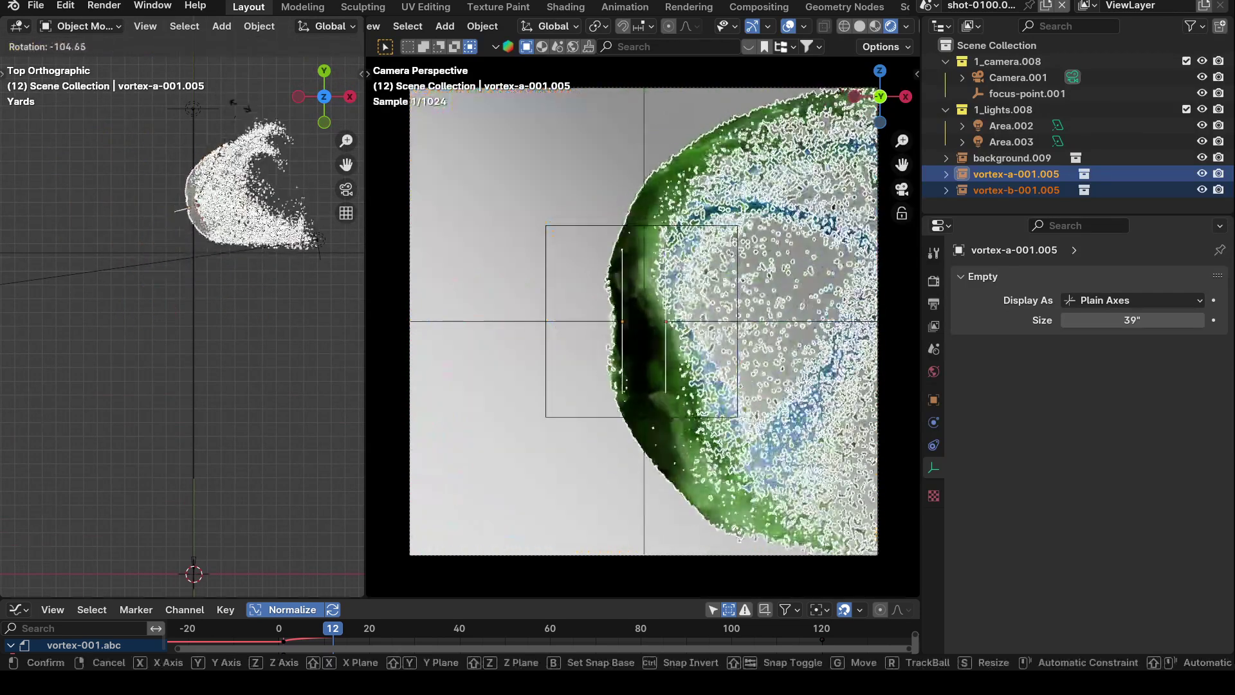
{"action": "left_click", "coordinate": [238, 107]}
Step: Move both selected vortices in the front view by about -156 inches in X and -126 inches in Z
{"action": "middle_click_drag", "start_coordinate": [256, 200], "coordinate": [202, 244]}
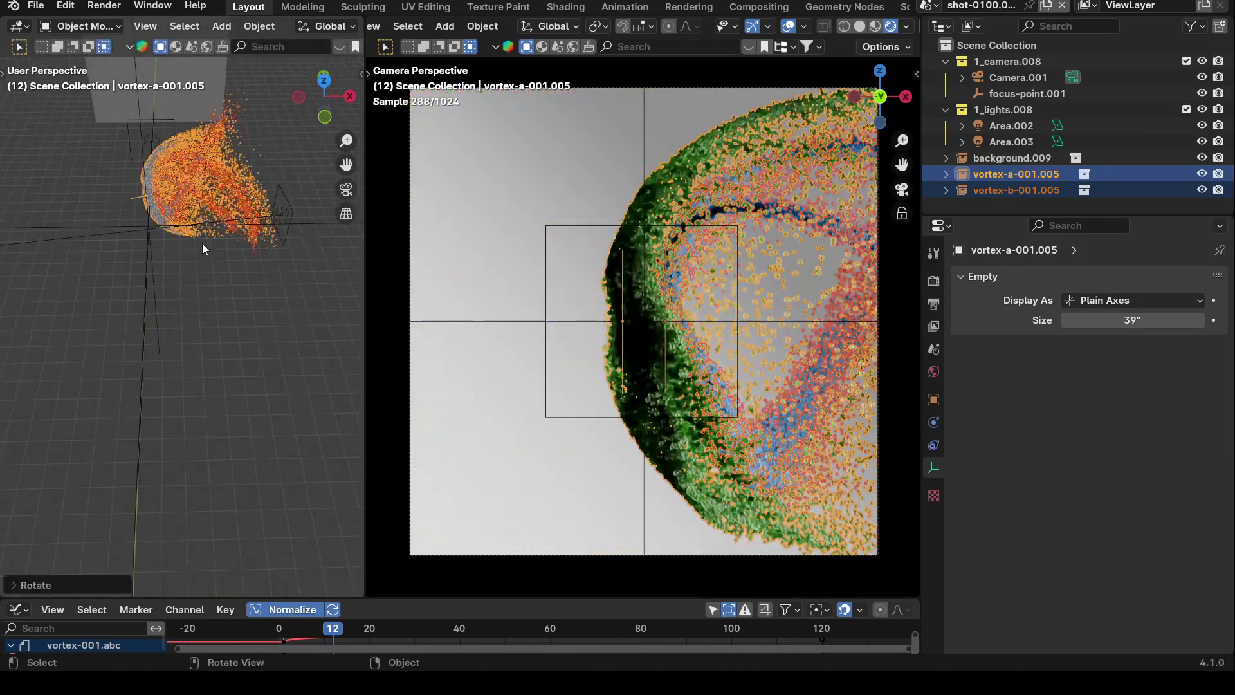
{"action": "key", "text": "grave"}
{"action": "left_click", "coordinate": [116, 198]}
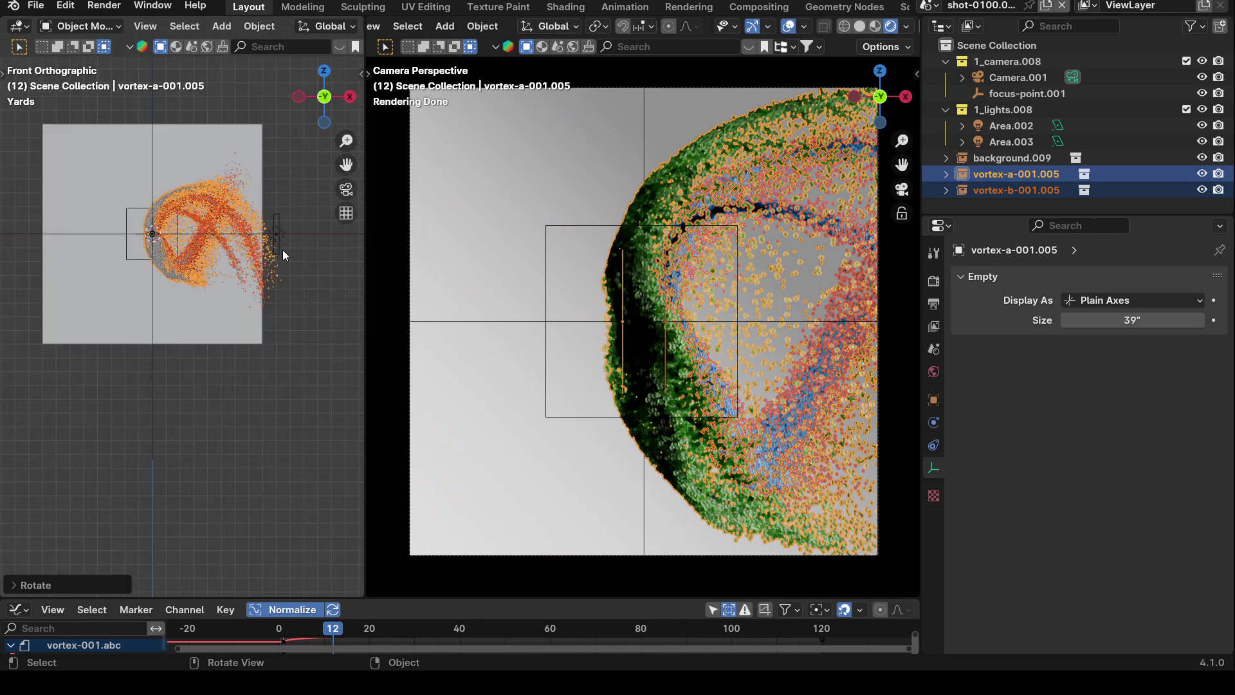
{"action": "key", "text": "g"}
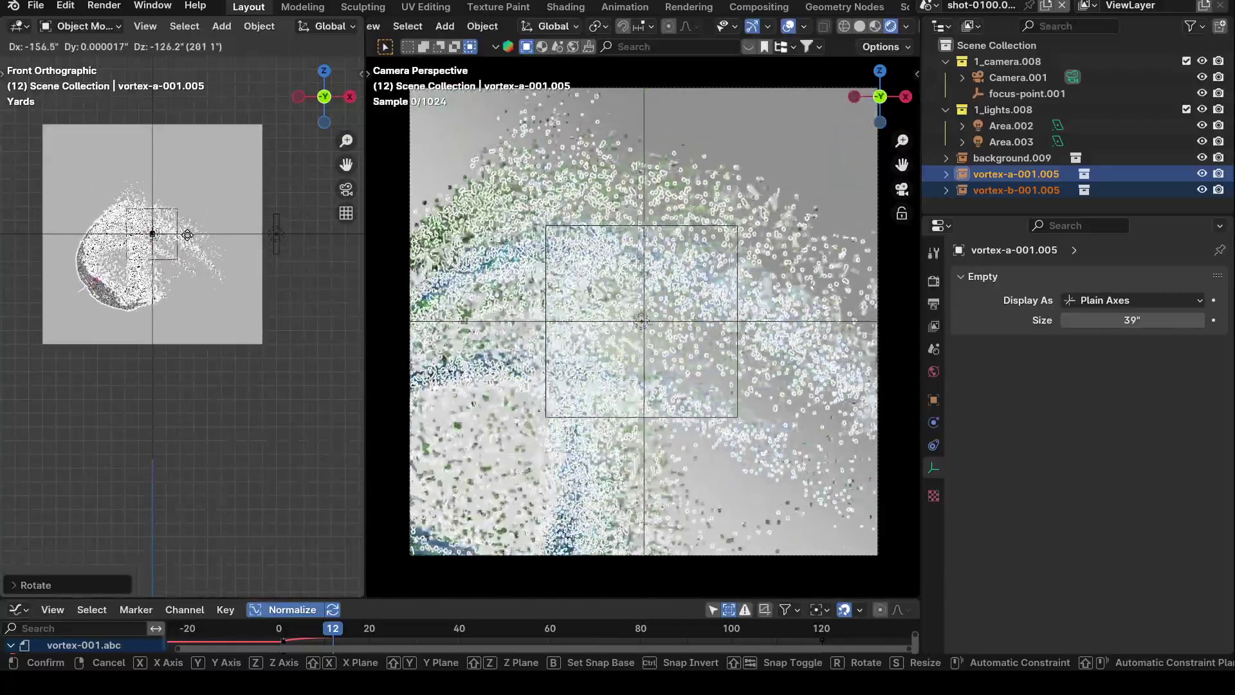
{"action": "left_click", "coordinate": [206, 251]}
Step: Rotate both vortices in the top view so the particle tail hangs down and the arm extends toward positive X
{"action": "middle_click_drag", "start_coordinate": [206, 251], "coordinate": [206, 310]}
{"action": "key", "text": "grave"}
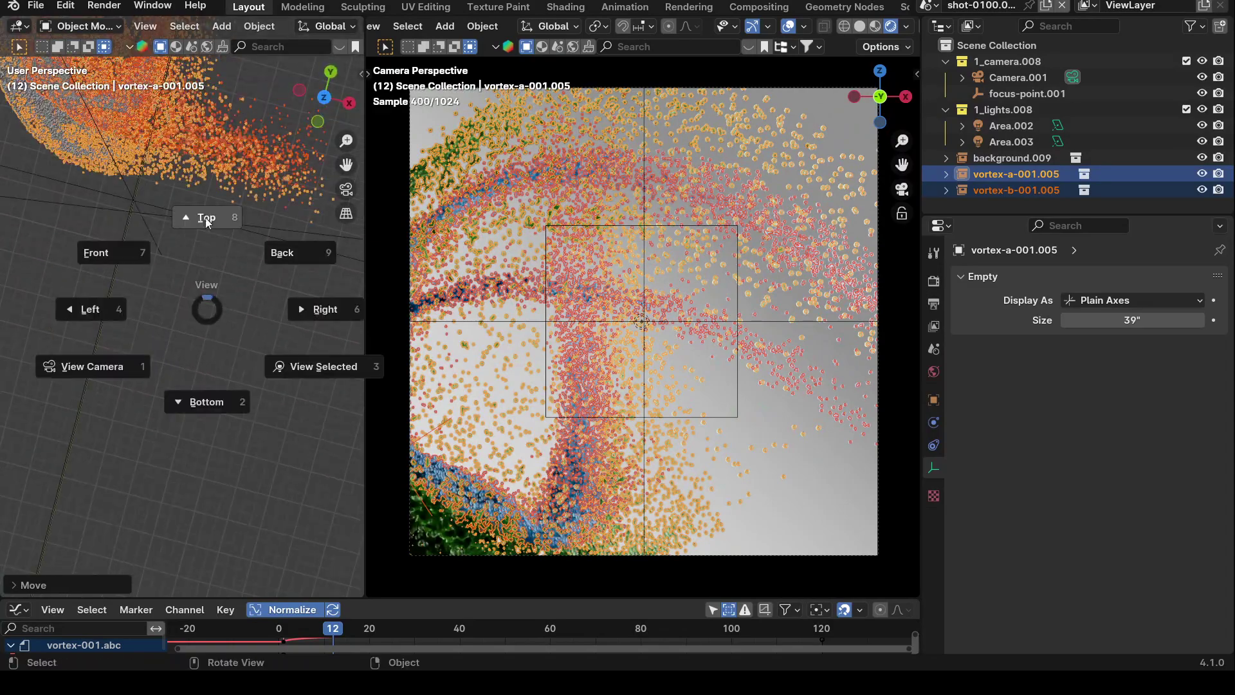
{"action": "left_click", "coordinate": [207, 219]}
{"action": "middle_click_drag", "start_coordinate": [224, 226], "coordinate": [248, 345], "text": "shift"}
{"action": "key", "text": "r"}
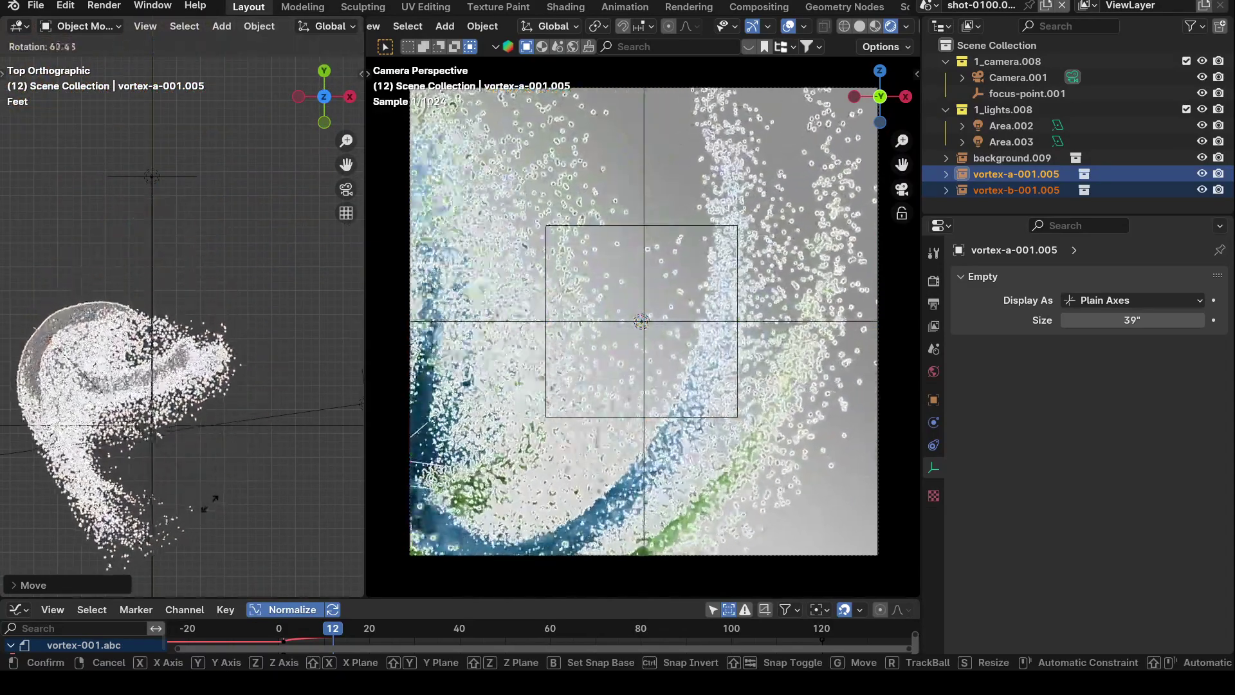
{"action": "left_click", "coordinate": [162, 460]}
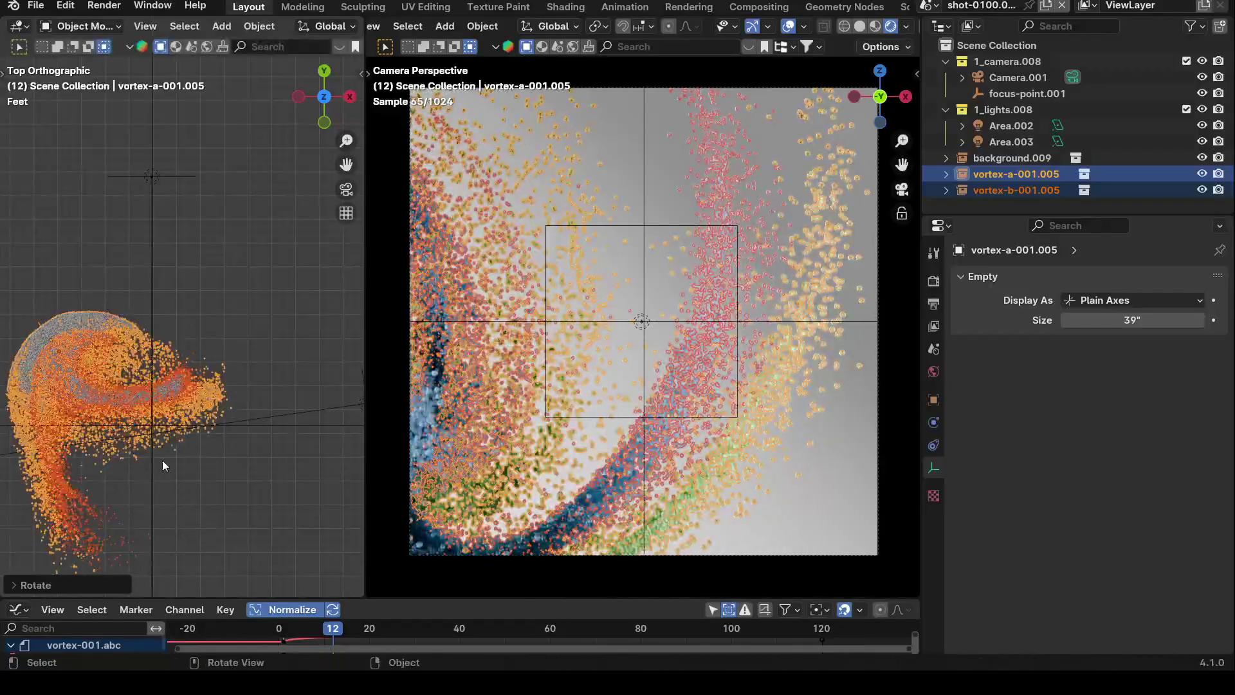
Step: Shift both vortices by about 73 inches in X and 40 inches in Y in the top view, and adjust their rotation slightly
{"action": "key", "text": "g"}
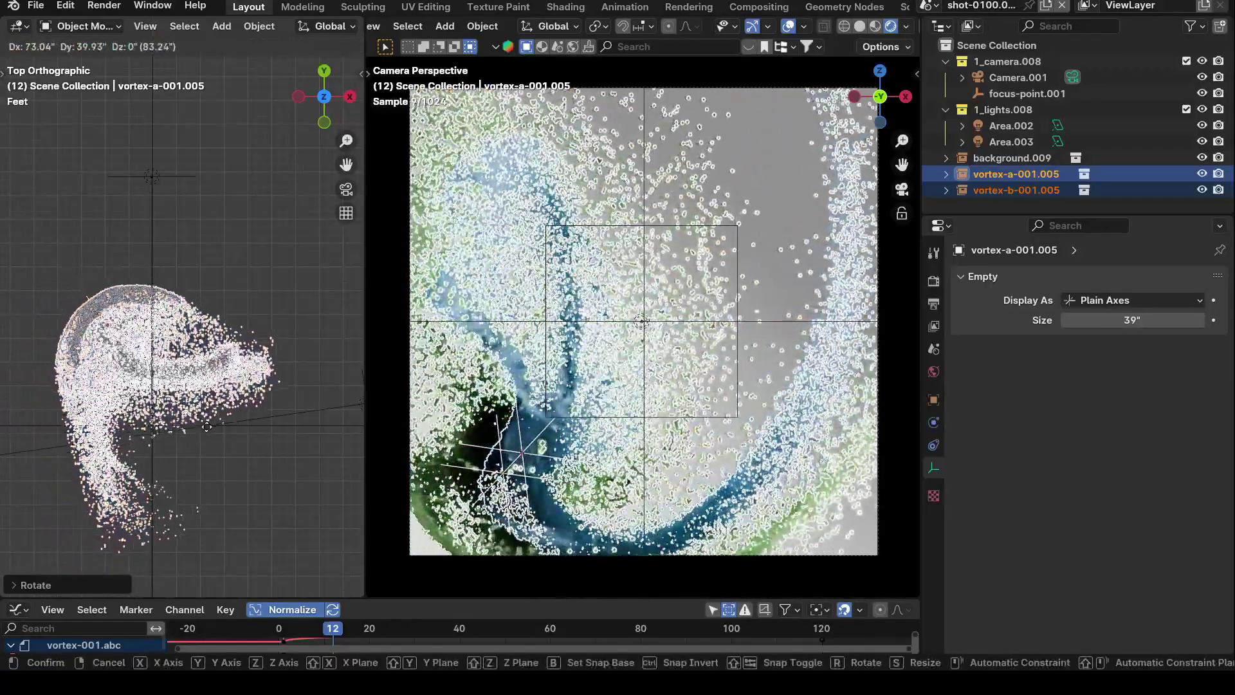
{"action": "key", "text": "Return"}
{"action": "key", "text": "r"}
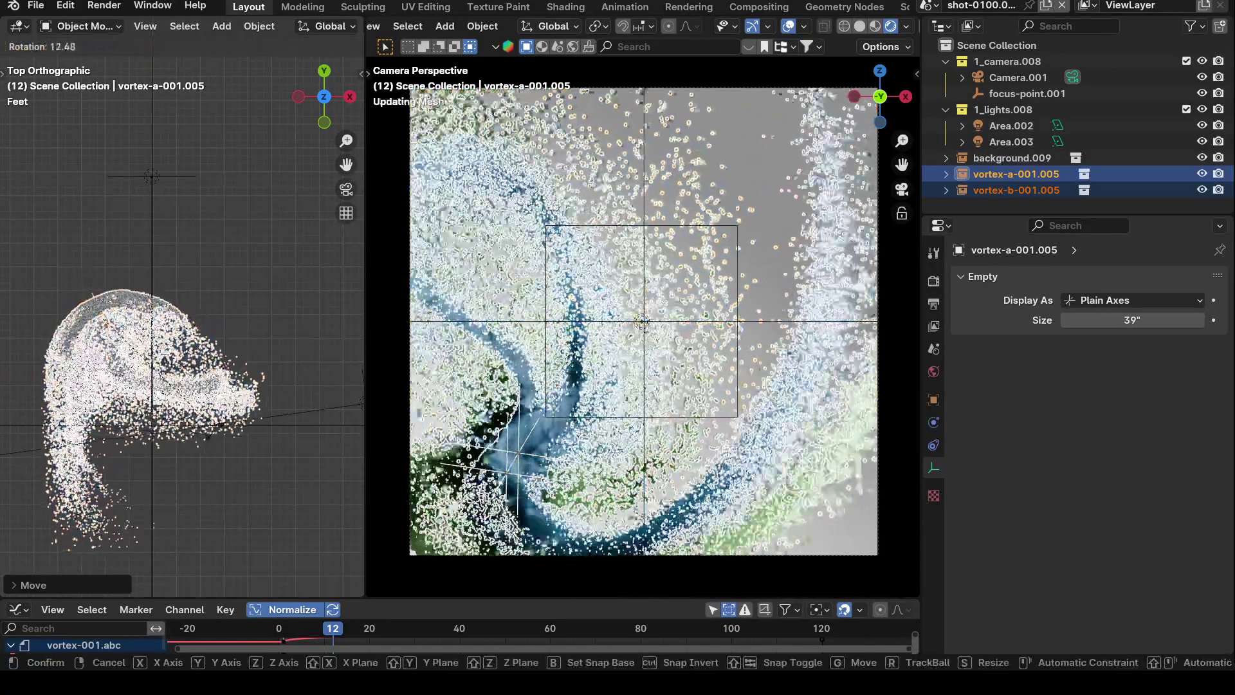
{"action": "left_click", "coordinate": [526, 167]}
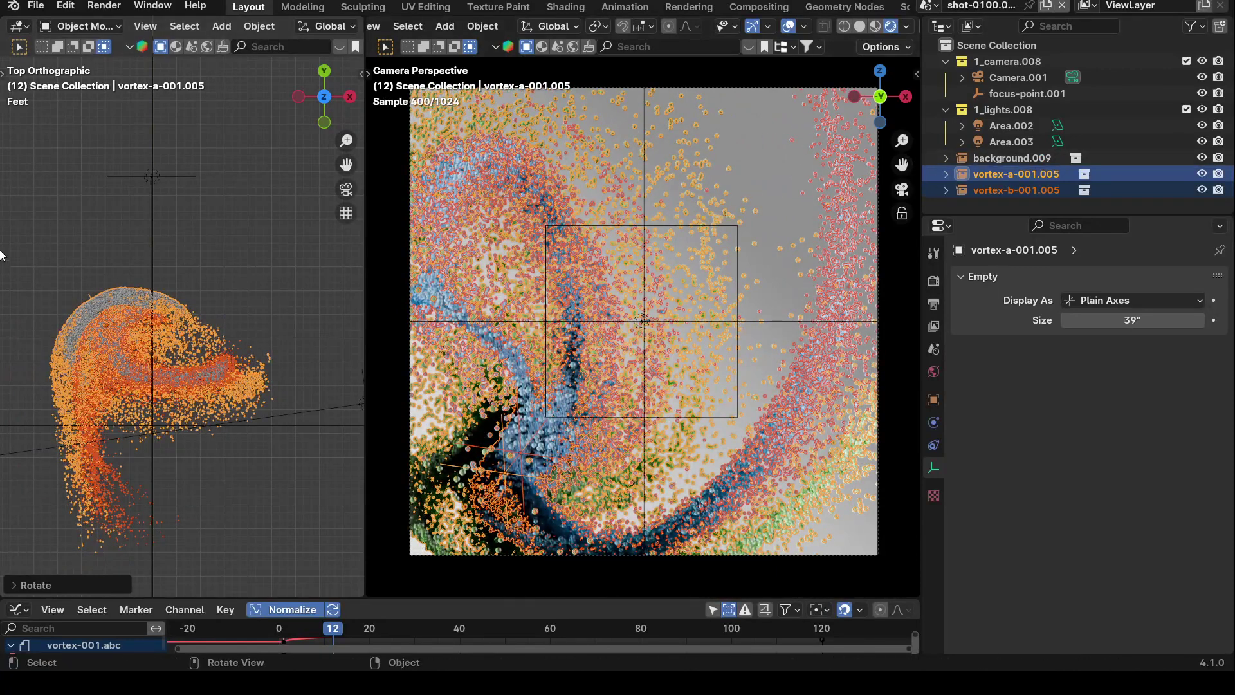
Step: Reselect both vortices, move them about -3.7 inches in X and 16.5 inches in Z in the camera view, and deselect them
{"action": "left_click", "coordinate": [204, 360]}
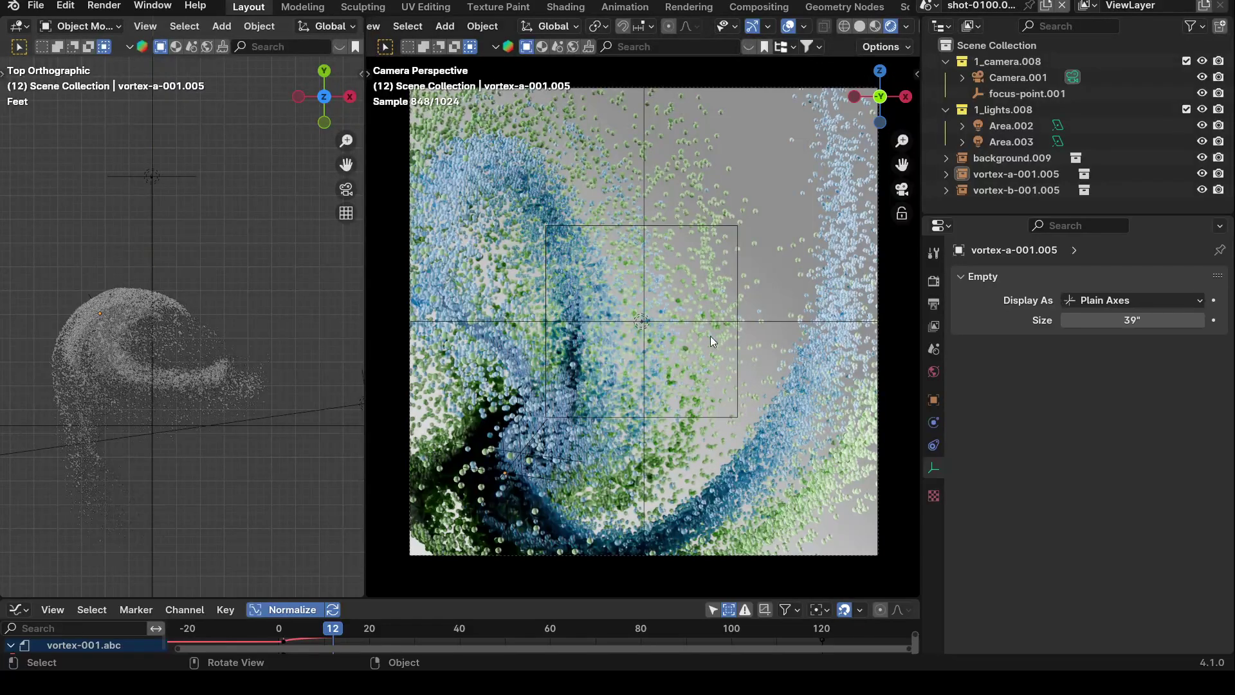
{"action": "key", "text": "ctrl+z"}
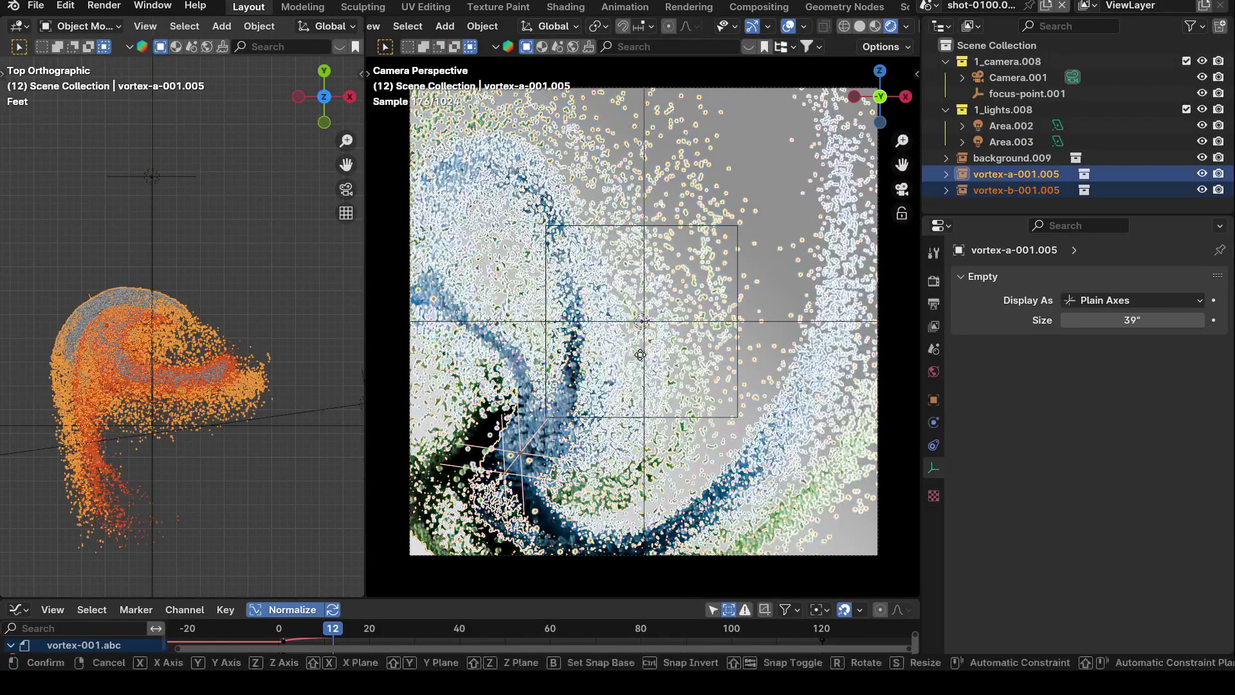
{"action": "key", "text": "g"}
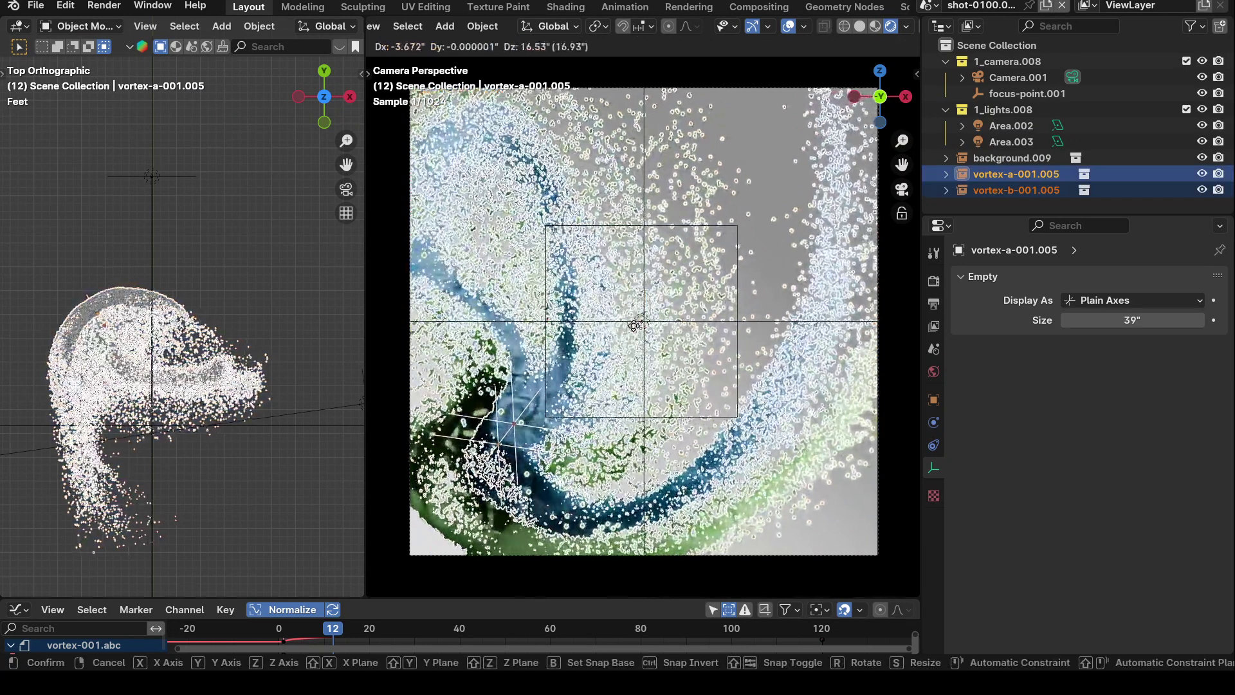
{"action": "left_click", "coordinate": [635, 329]}
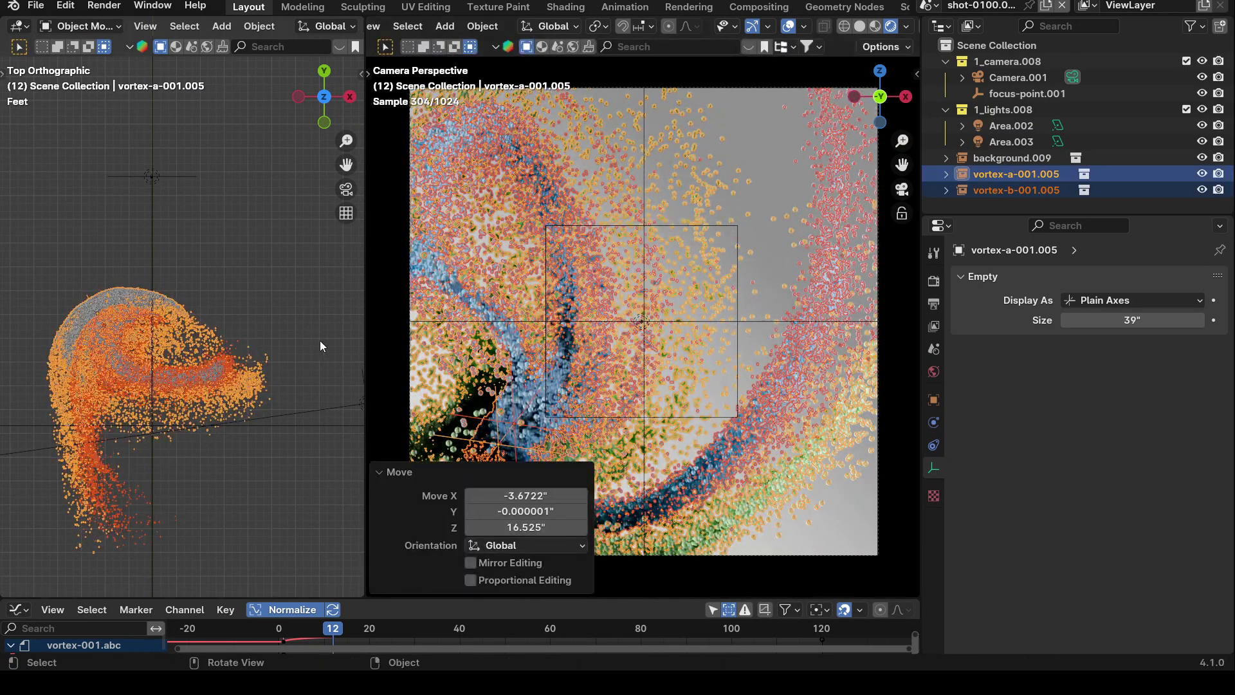
{"action": "left_click", "coordinate": [268, 265]}
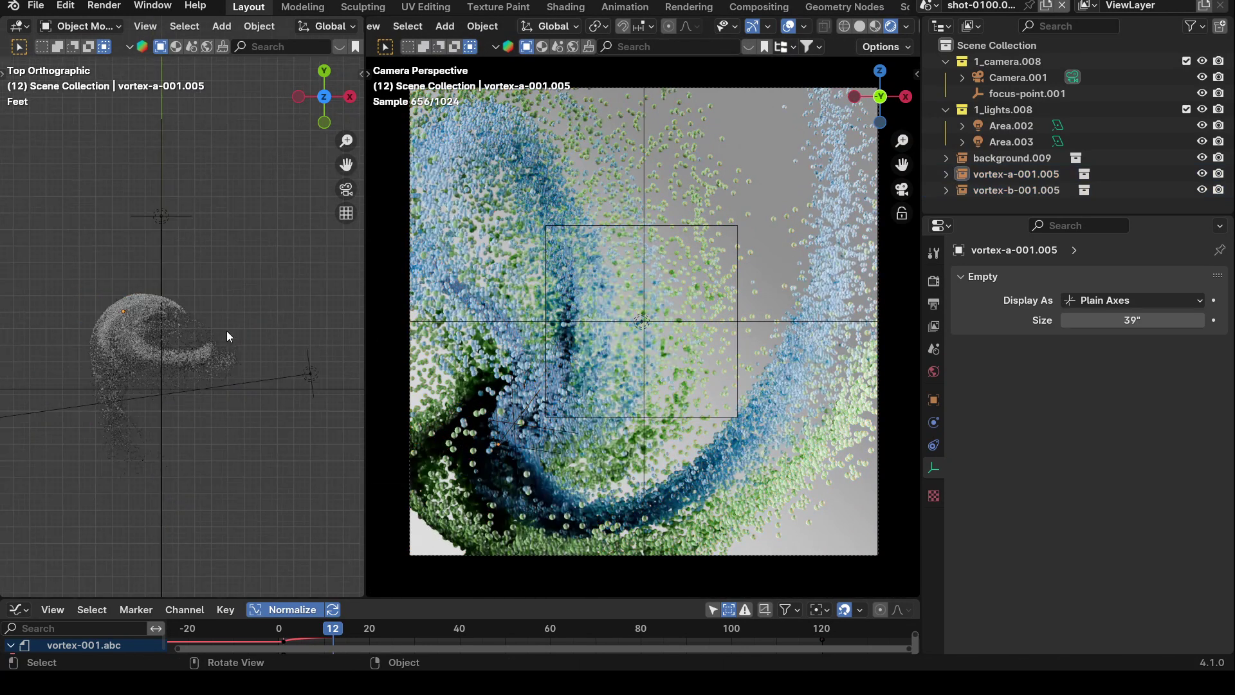
Step: Select the focus-point.001 empty and move it in the top view along Y and onto the vortex's hanging particle tail
{"action": "middle_click_drag", "start_coordinate": [218, 395], "coordinate": [218, 328]}
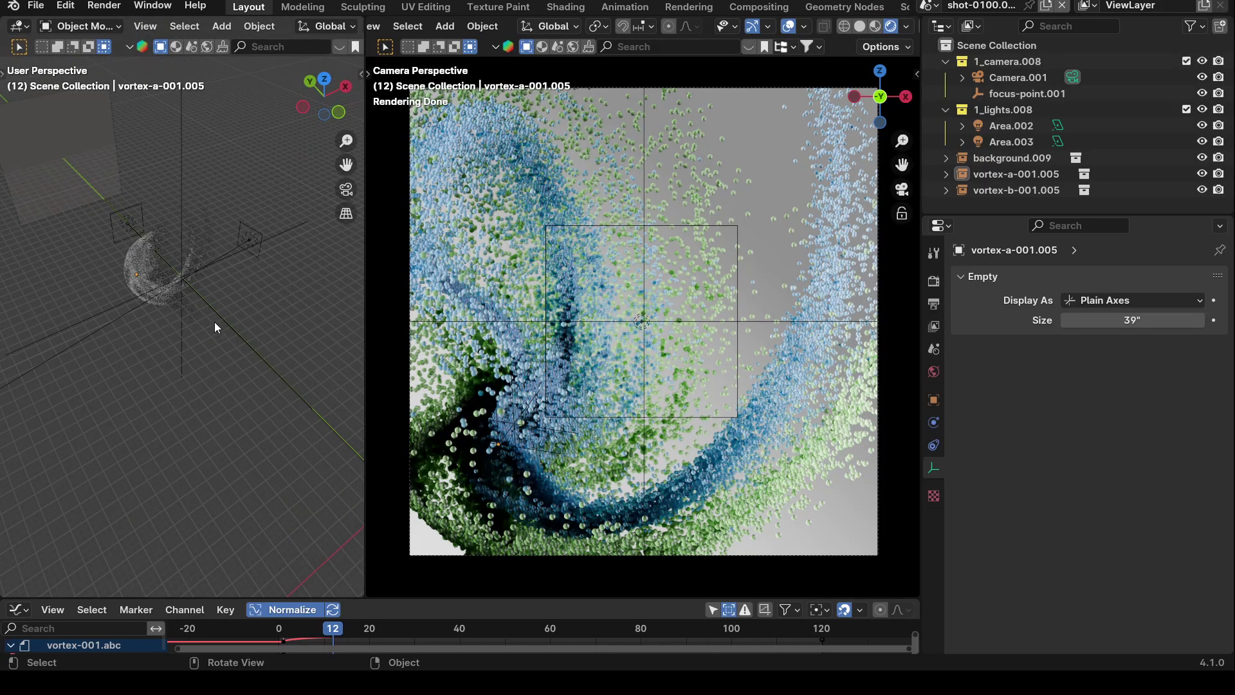
{"action": "left_click", "coordinate": [182, 185]}
{"action": "middle_click_drag", "start_coordinate": [195, 322], "coordinate": [183, 354]}
{"action": "key", "text": "grave"}
{"action": "left_click", "coordinate": [186, 267]}
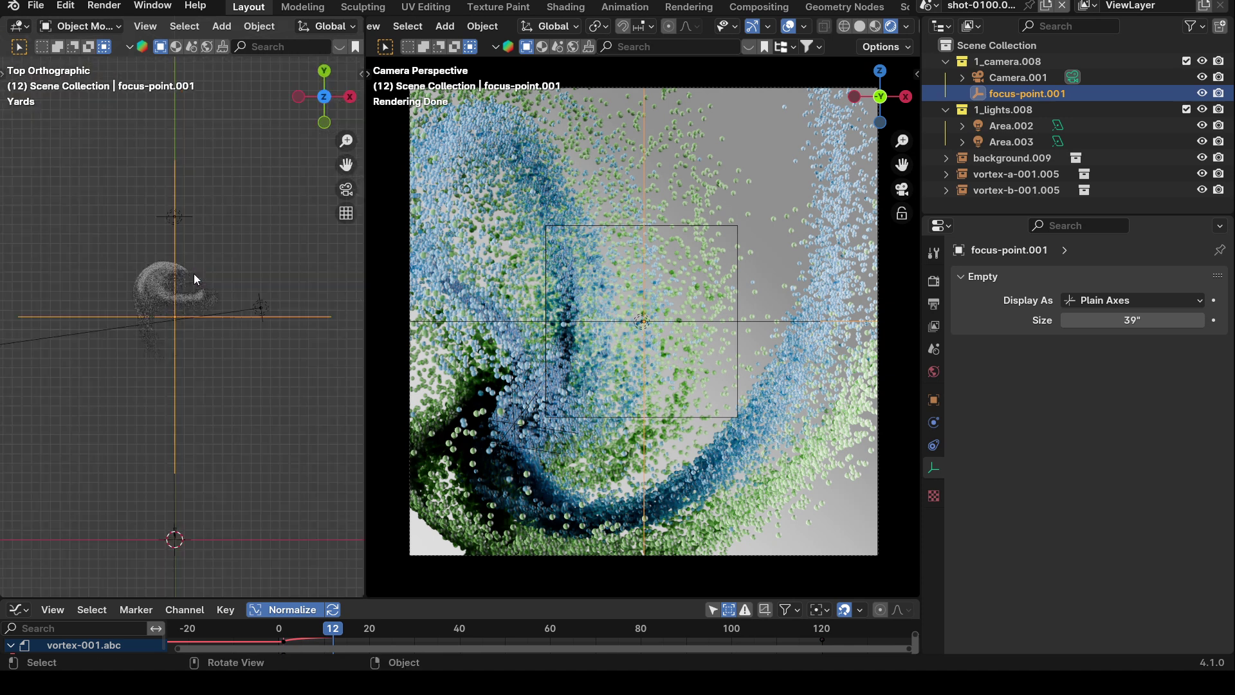
{"action": "scroll", "coordinate": [183, 310], "scroll_direction": "up", "scroll_amount": 5}
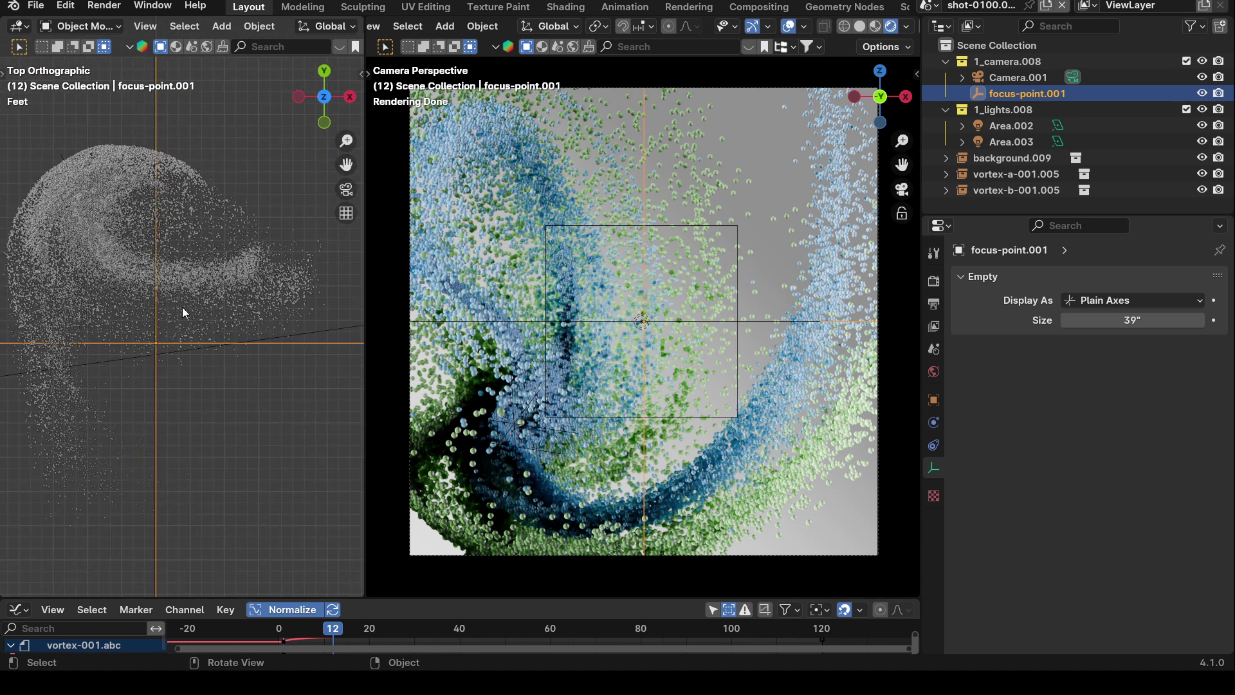
{"action": "key", "text": "g"}
{"action": "key", "text": "y"}
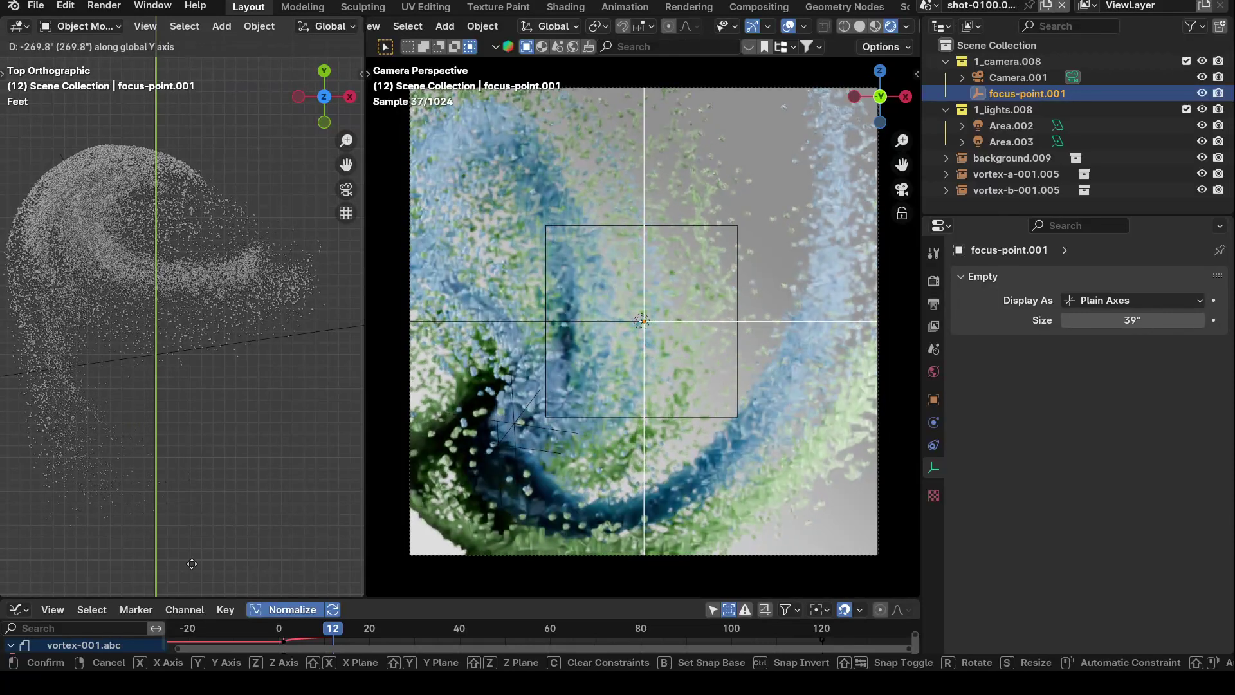
{"action": "left_click", "coordinate": [165, 423]}
{"action": "key", "text": "g"}
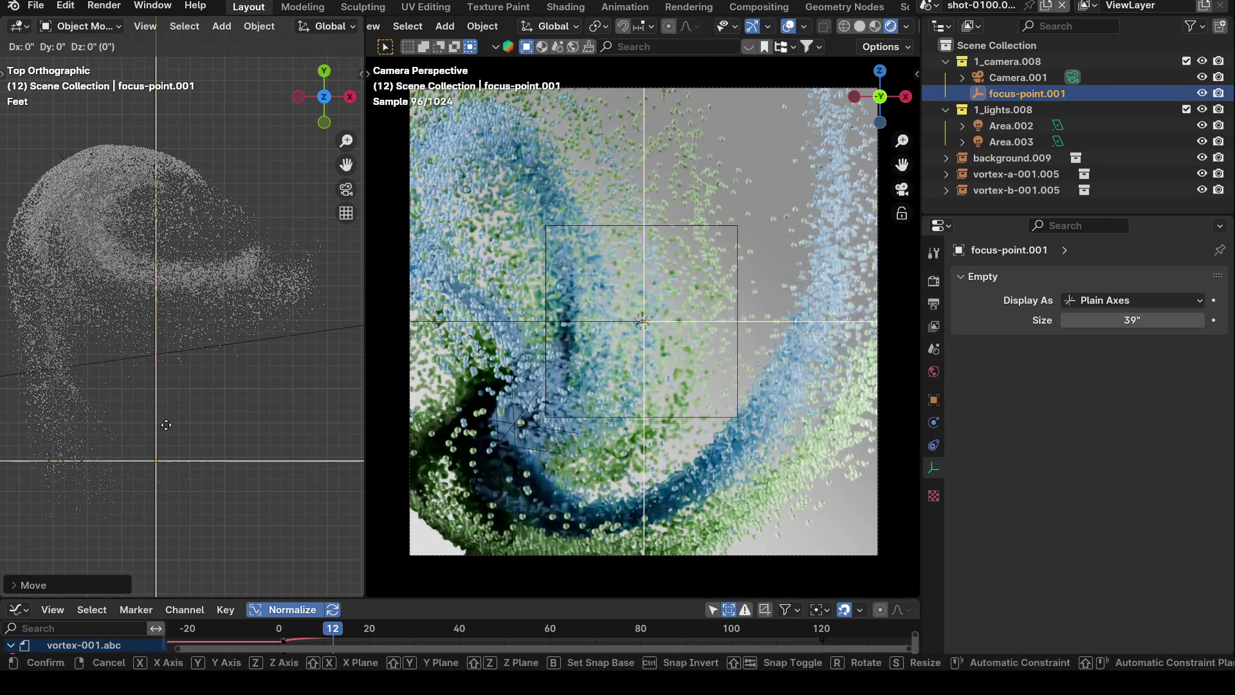
{"action": "left_click", "coordinate": [107, 401]}
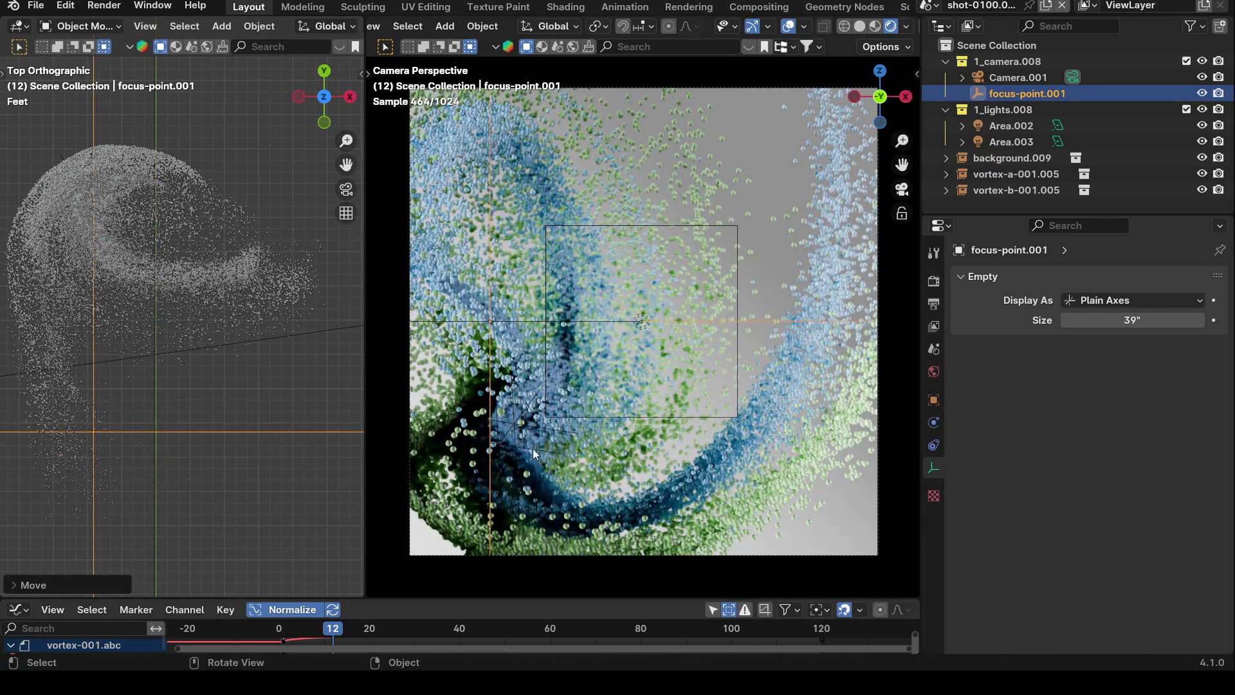
Step: Move focus-point.001 in the top view onto the vortex's outer arm near its tip
{"action": "key", "text": "g"}
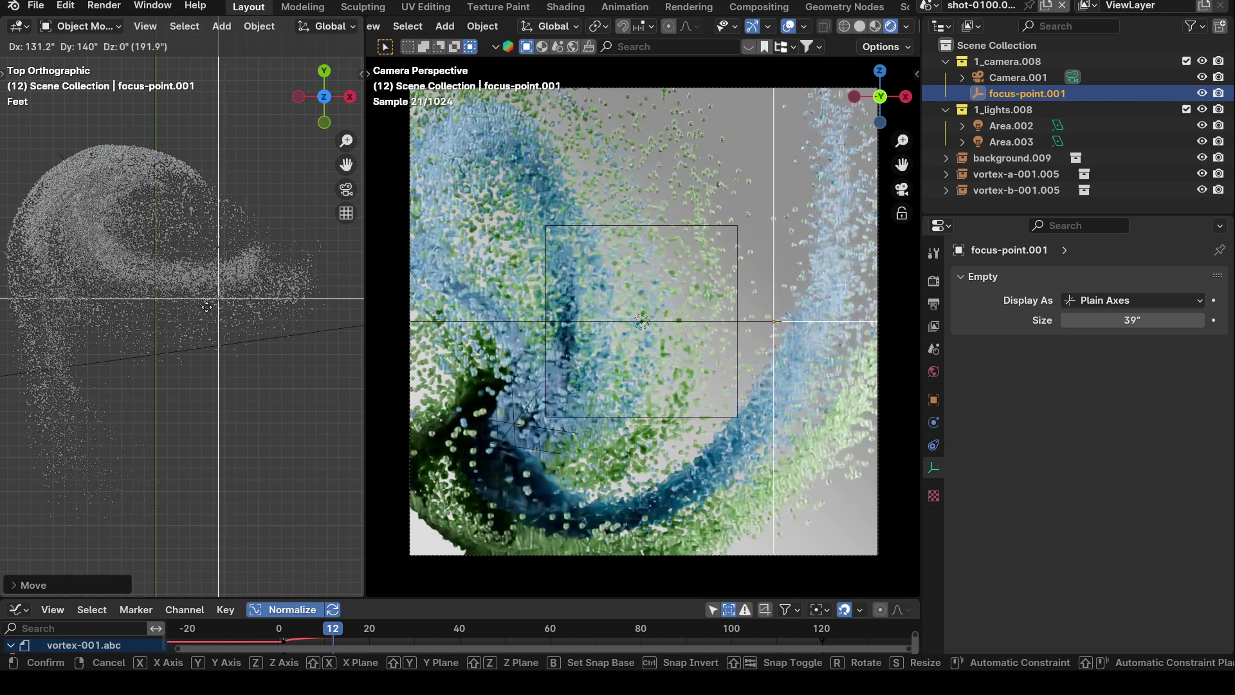
{"action": "left_click", "coordinate": [216, 272]}
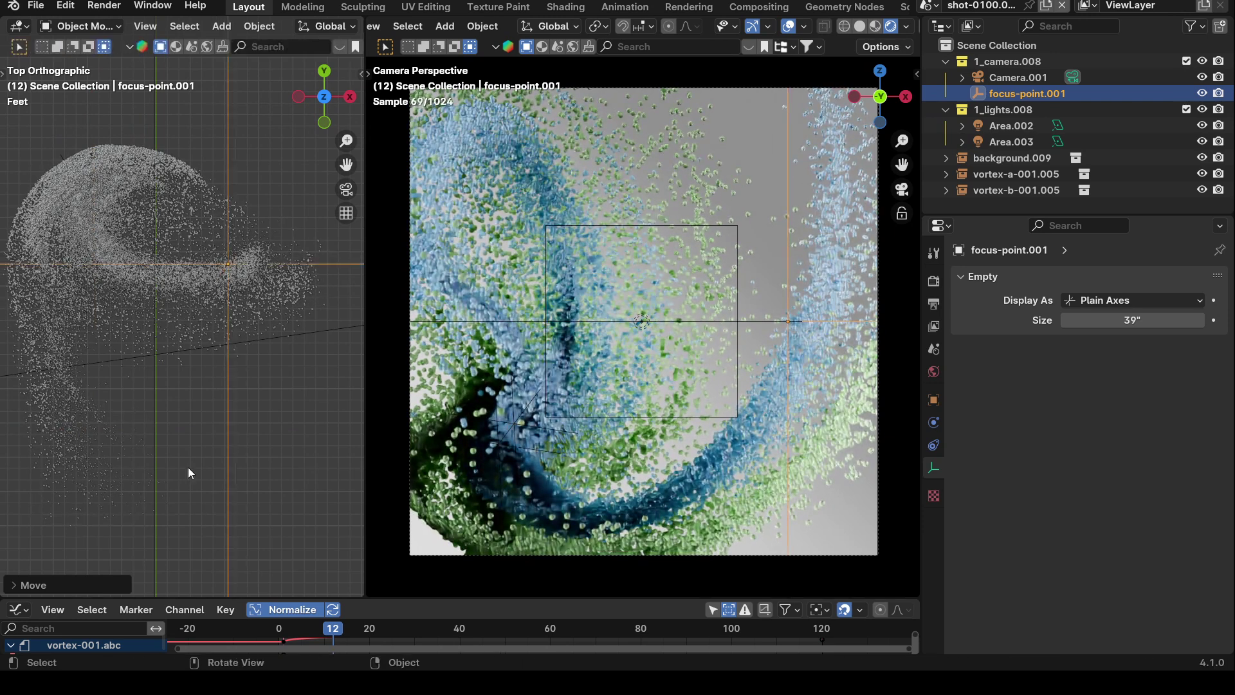
{"action": "key", "text": "g"}
{"action": "left_click", "coordinate": [179, 418]}
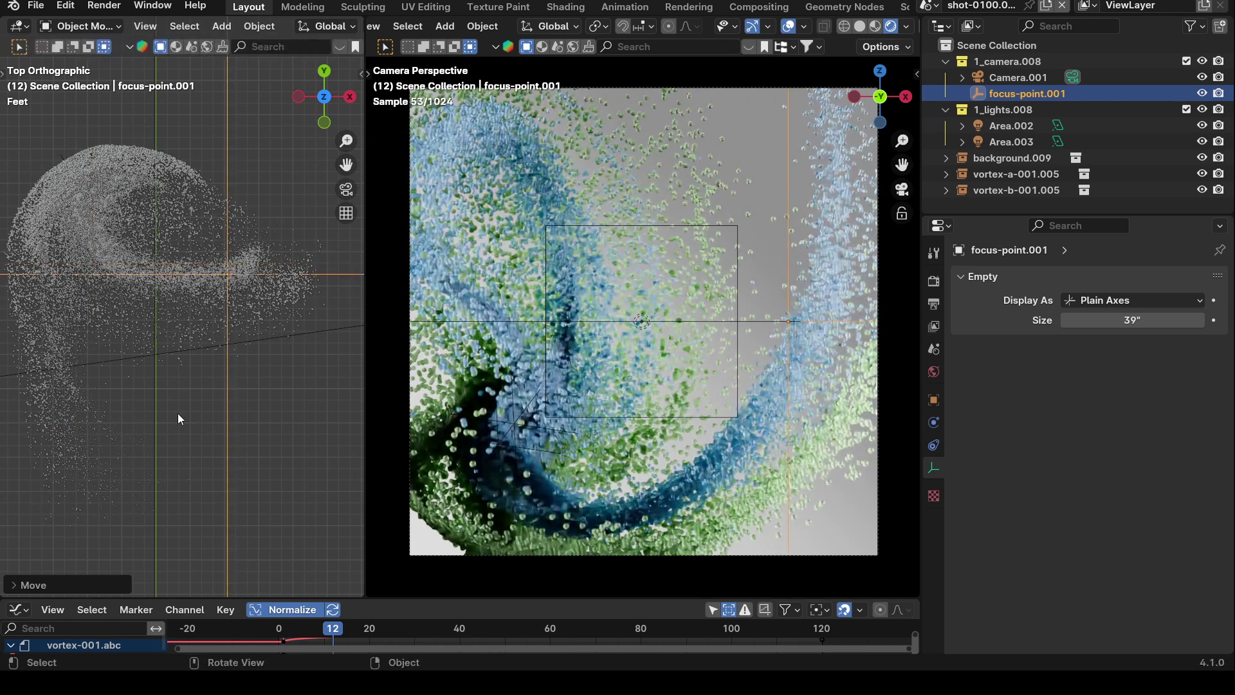
Step: Examine the focus point from perspective angles, and toggle the Area.003 light's viewport visibility off and back on
{"action": "middle_click_drag", "start_coordinate": [86, 273], "coordinate": [183, 339]}
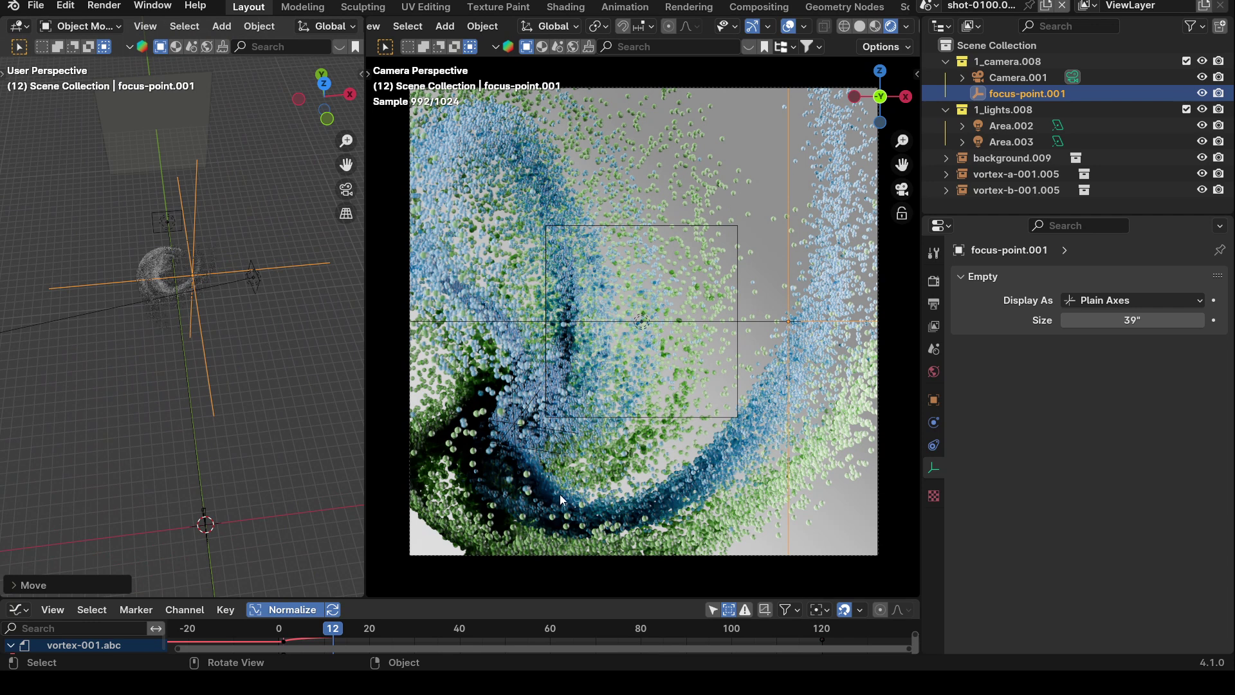
{"action": "middle_click_drag", "start_coordinate": [32, 285], "coordinate": [131, 344]}
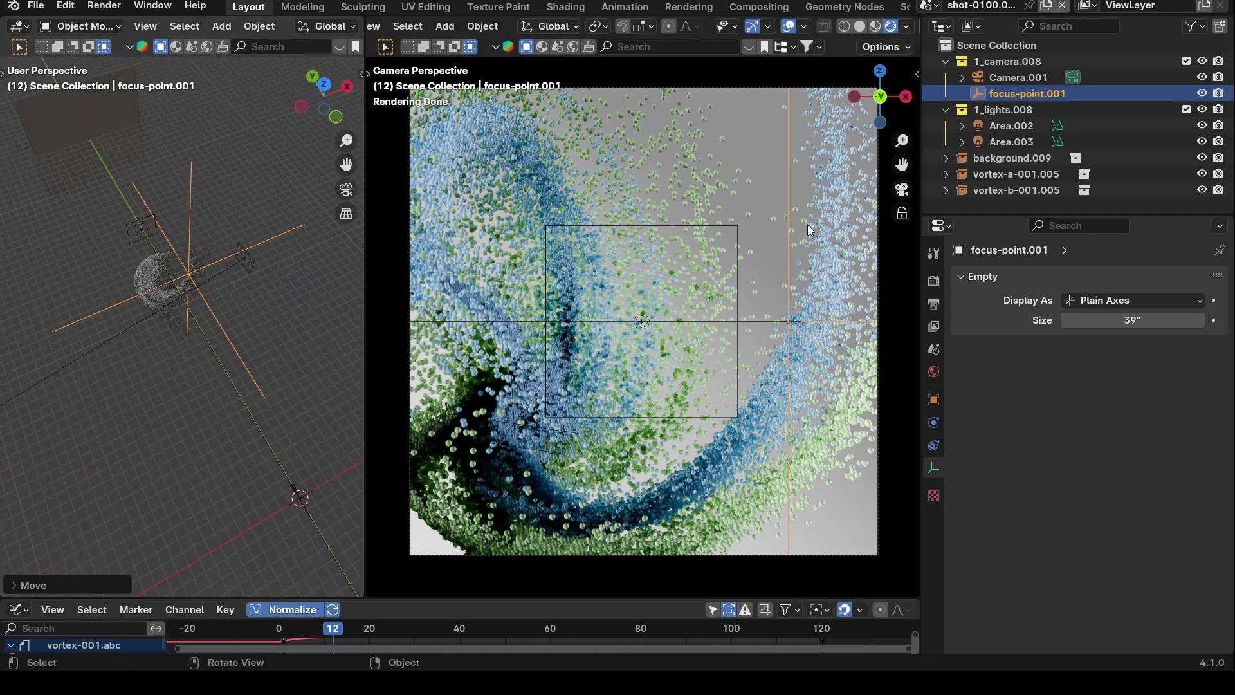
{"action": "left_click", "coordinate": [1199, 144]}
{"action": "left_click", "coordinate": [1199, 144]}
Step: Select the Area.002 light, move it about 35 inches in X and 226 inches in Y in the top view, and rotate it toward the vortex
{"action": "middle_click_drag", "start_coordinate": [271, 258], "coordinate": [258, 271]}
{"action": "left_click", "coordinate": [251, 269]}
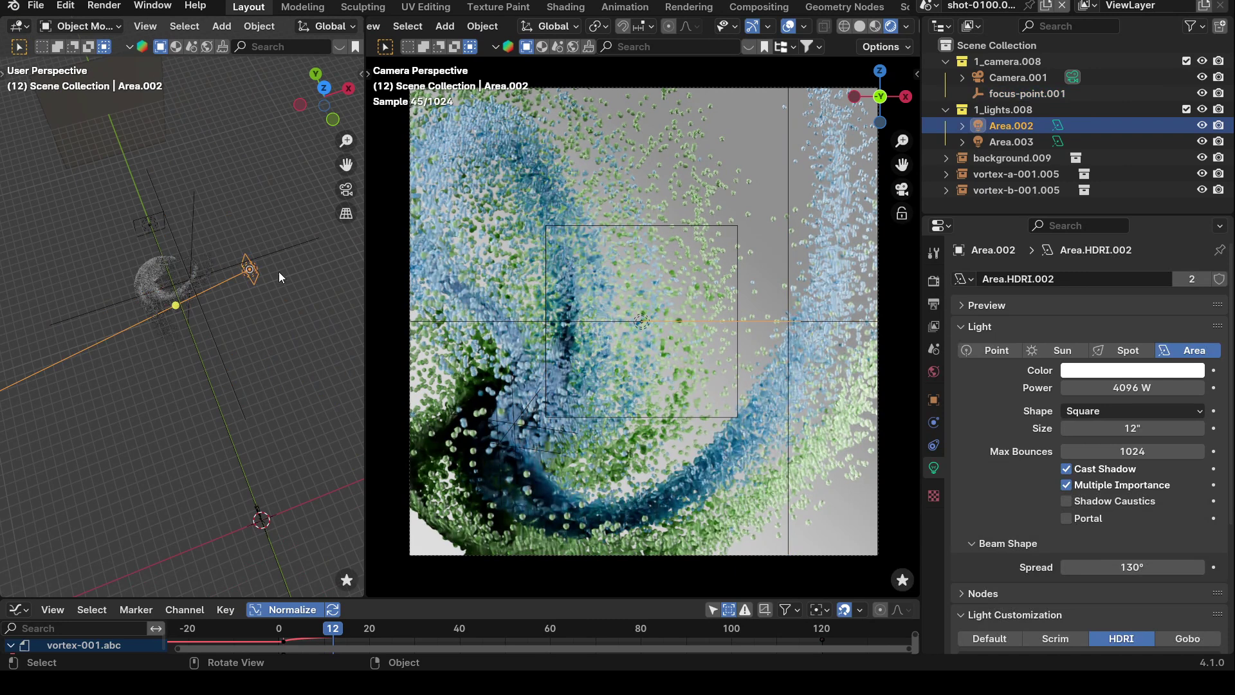
{"action": "key", "text": "grave"}
{"action": "left_click", "coordinate": [283, 177]}
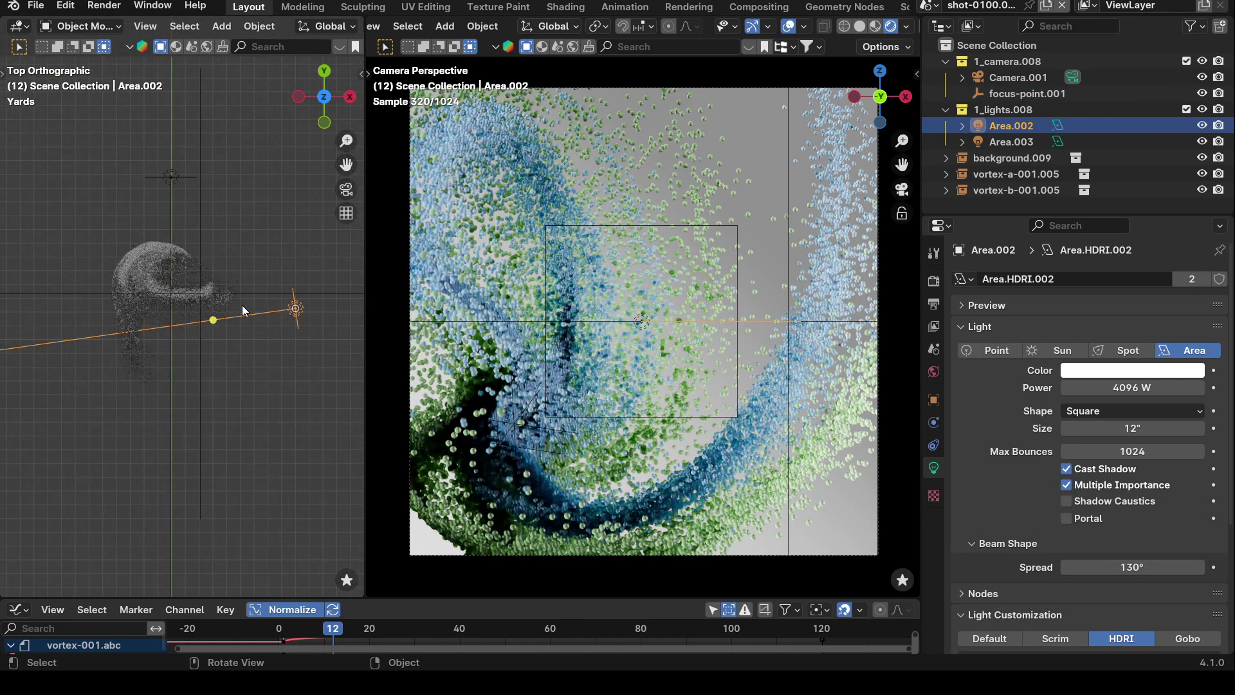
{"action": "key", "text": "g"}
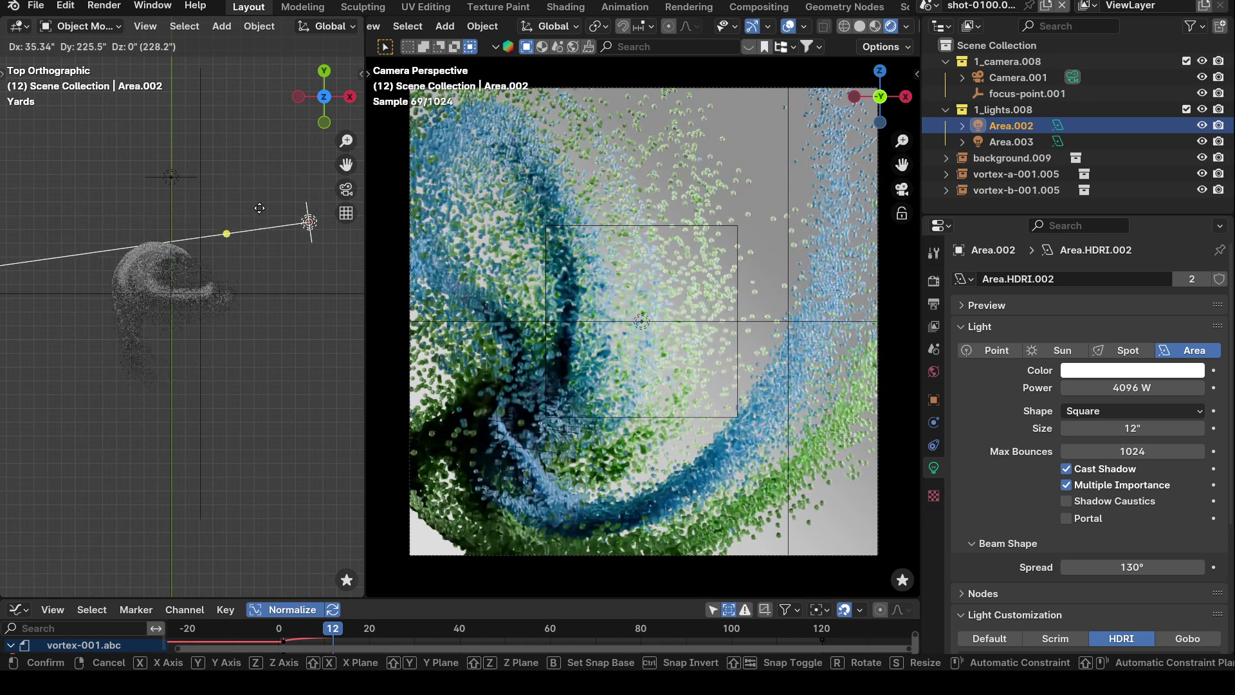
{"action": "left_click", "coordinate": [258, 209]}
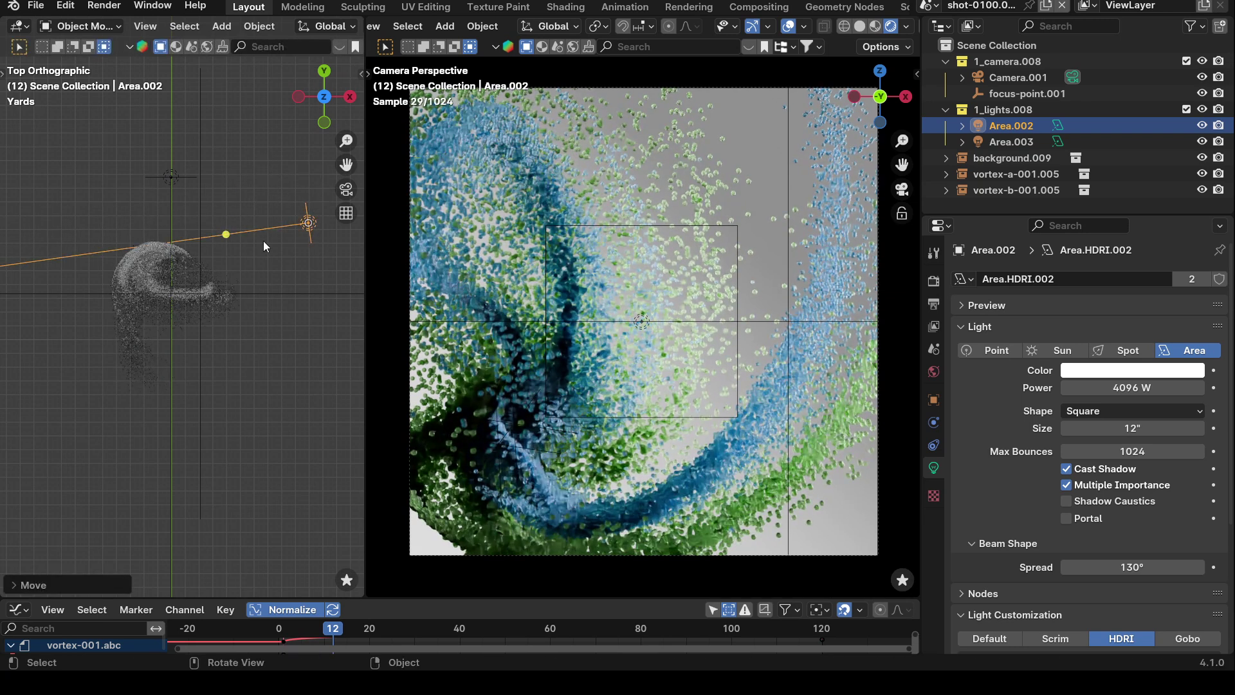
{"action": "key", "text": "r"}
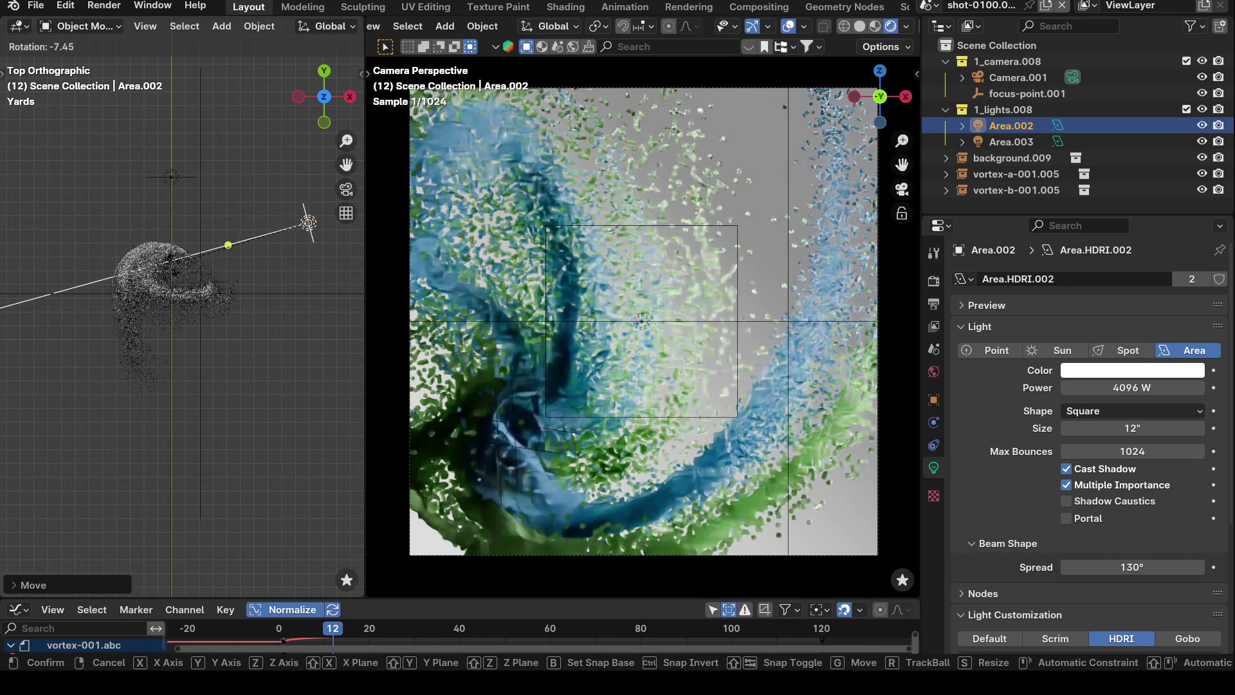
{"action": "left_click", "coordinate": [172, 272]}
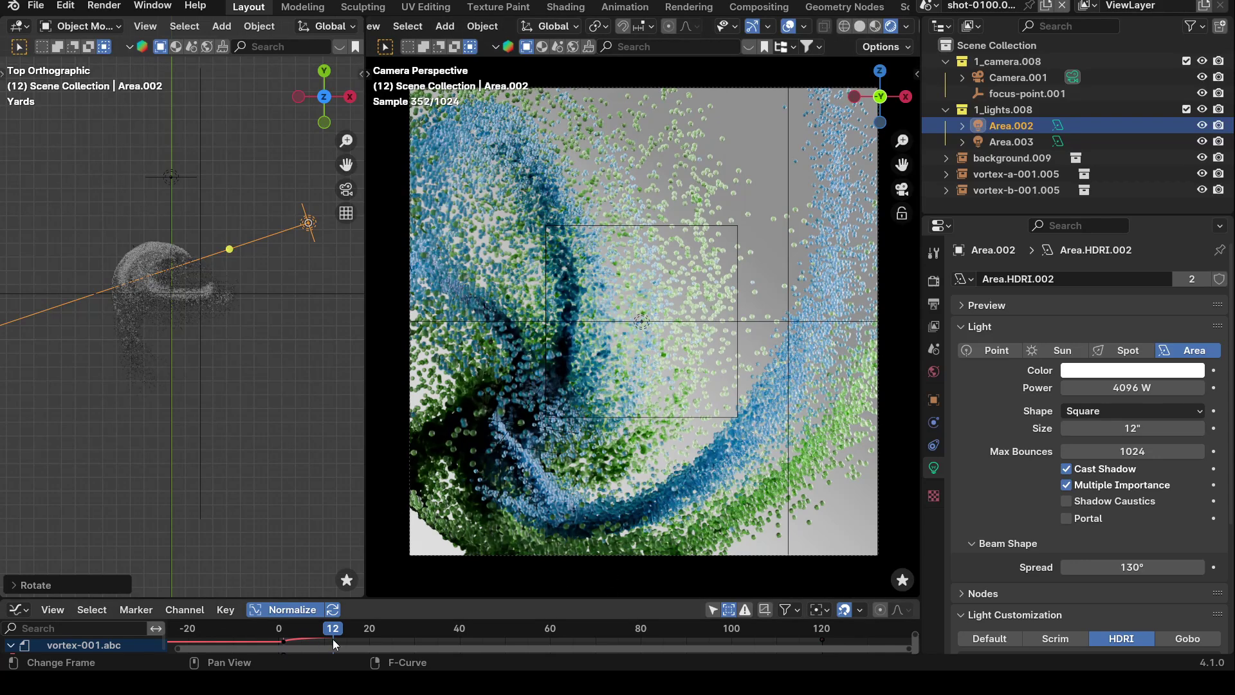
Step: Scrub the timeline, return to frame 1, and play the animation to frame 49 to review the new composition
{"action": "left_click_drag", "start_coordinate": [338, 631], "coordinate": [364, 623]}
{"action": "key", "text": "shift+Left"}
{"action": "key", "text": "space"}
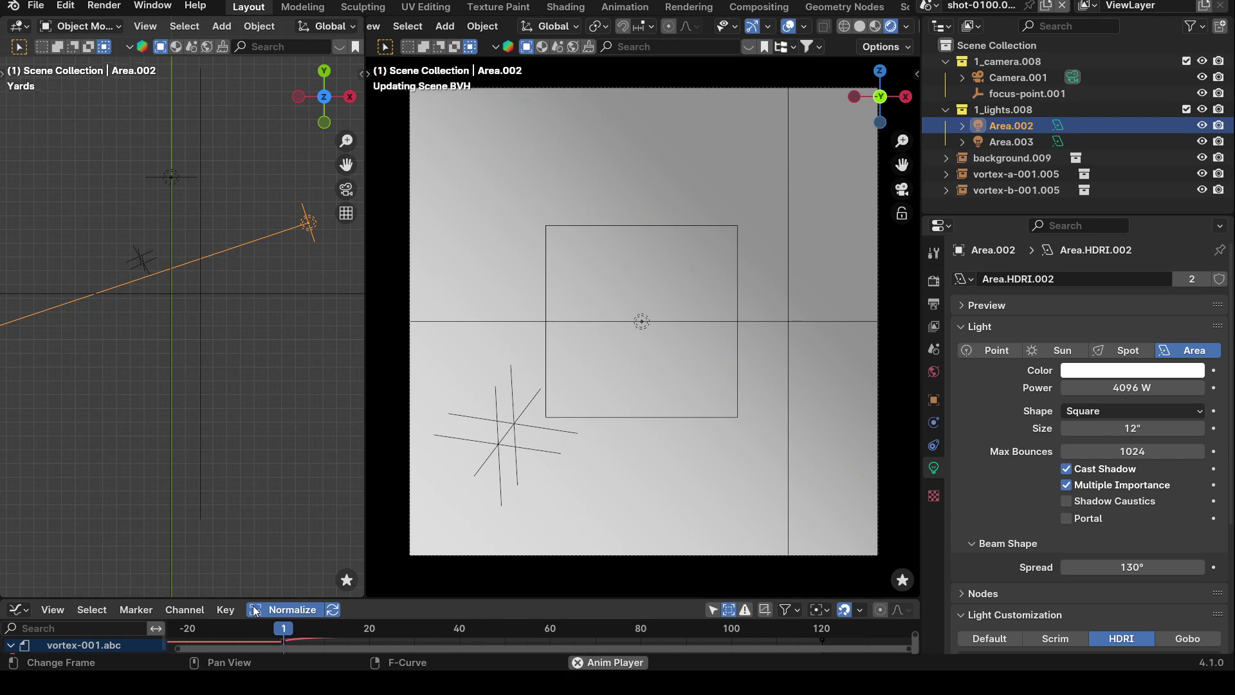
{"action": "key", "text": "space"}
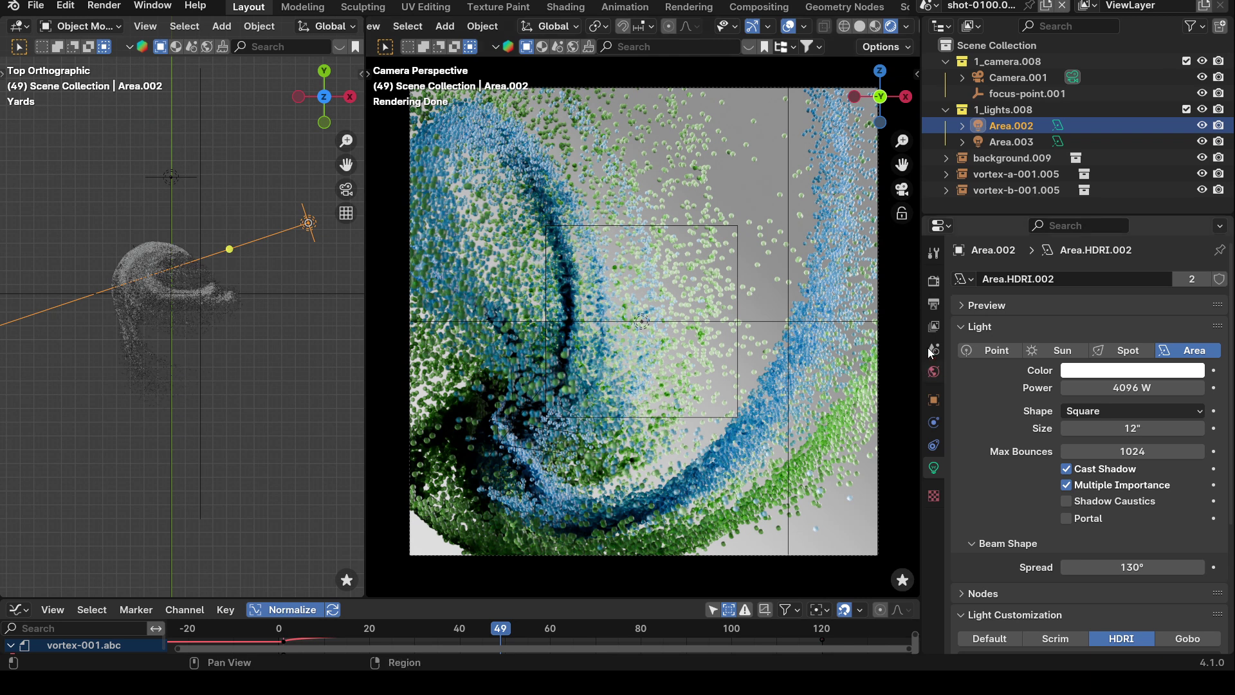
Step: Set the scene's output resolution width to 1080 px for a vertical 1080 by 1920 frame and inspect the framing
{"action": "left_click", "coordinate": [933, 283]}
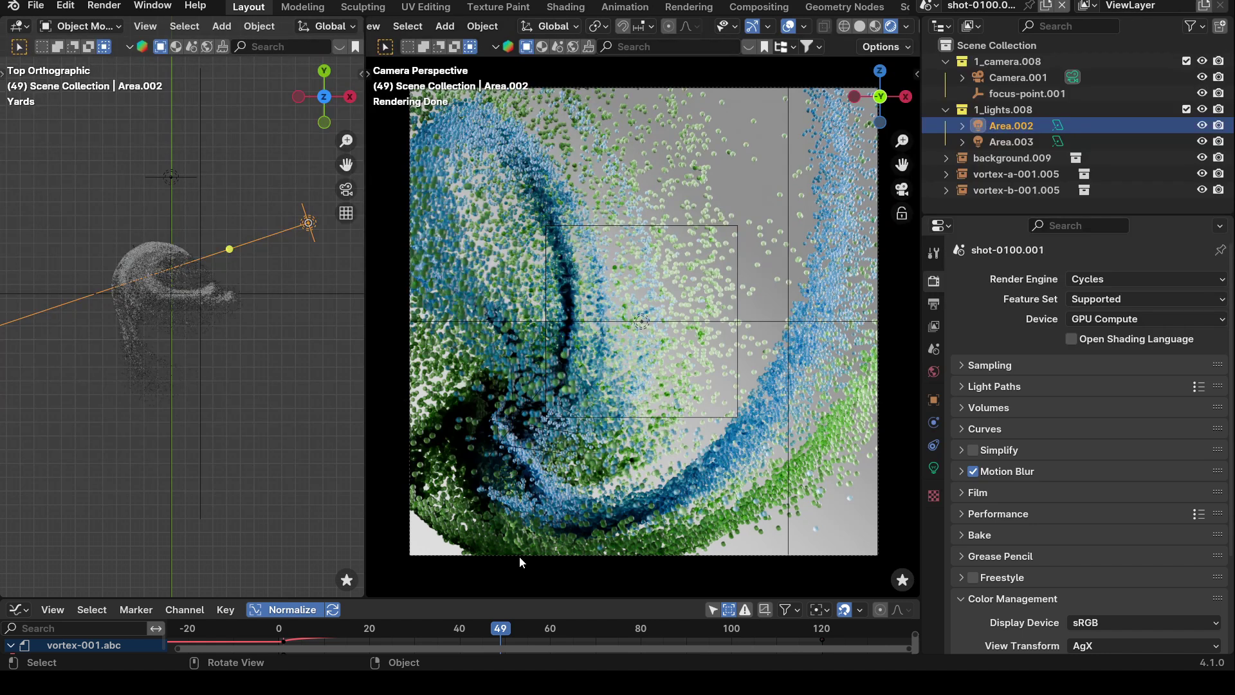
{"action": "left_click", "coordinate": [931, 303]}
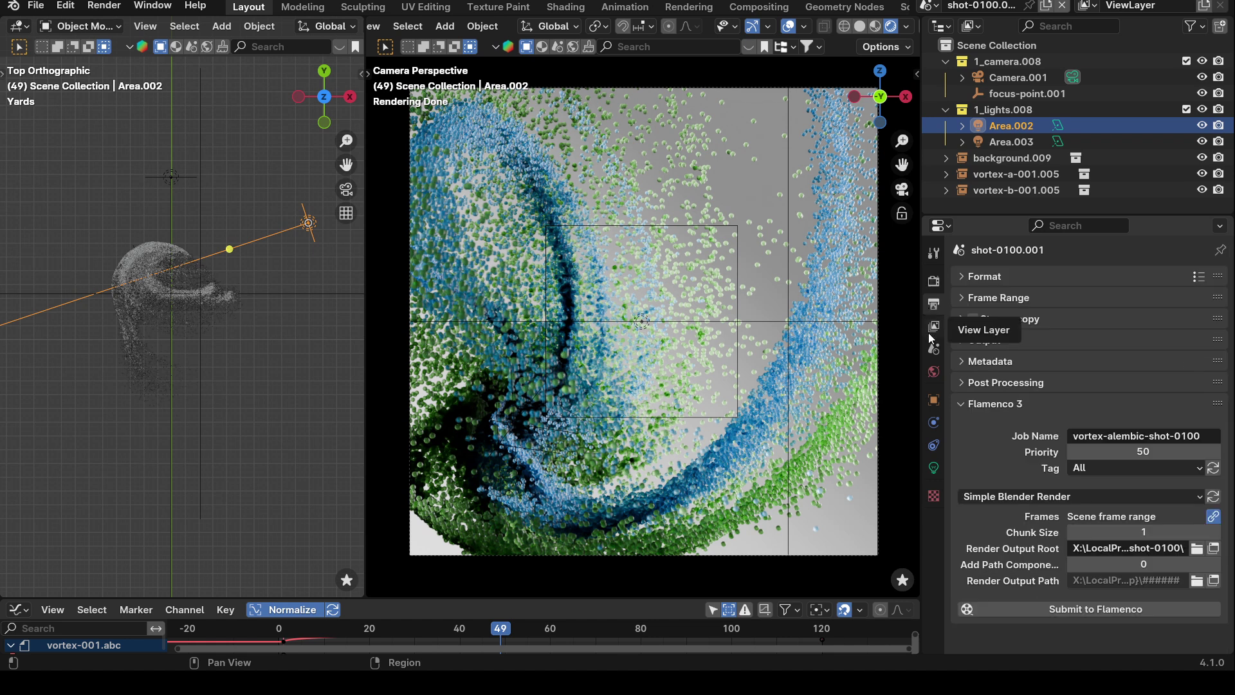
{"action": "left_click", "coordinate": [932, 326]}
{"action": "left_click", "coordinate": [933, 303]}
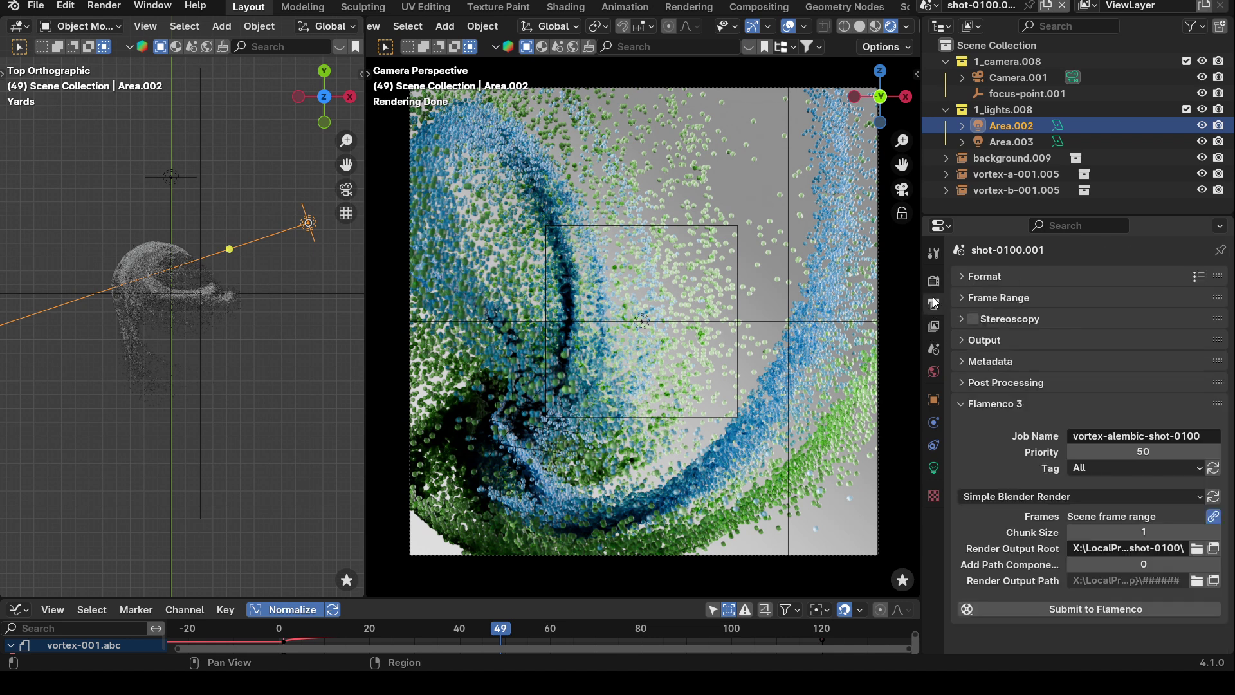
{"action": "left_click", "coordinate": [1015, 284]}
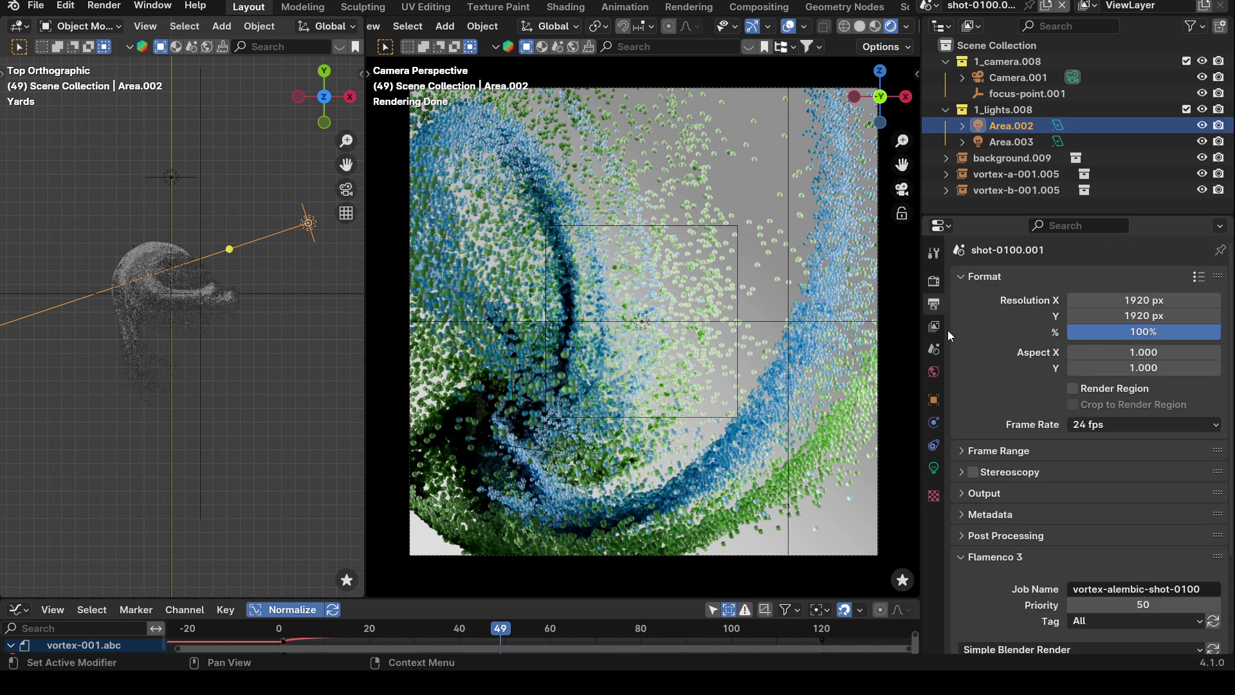
{"action": "left_click", "coordinate": [1133, 315]}
{"action": "key", "text": "shift+Tab"}
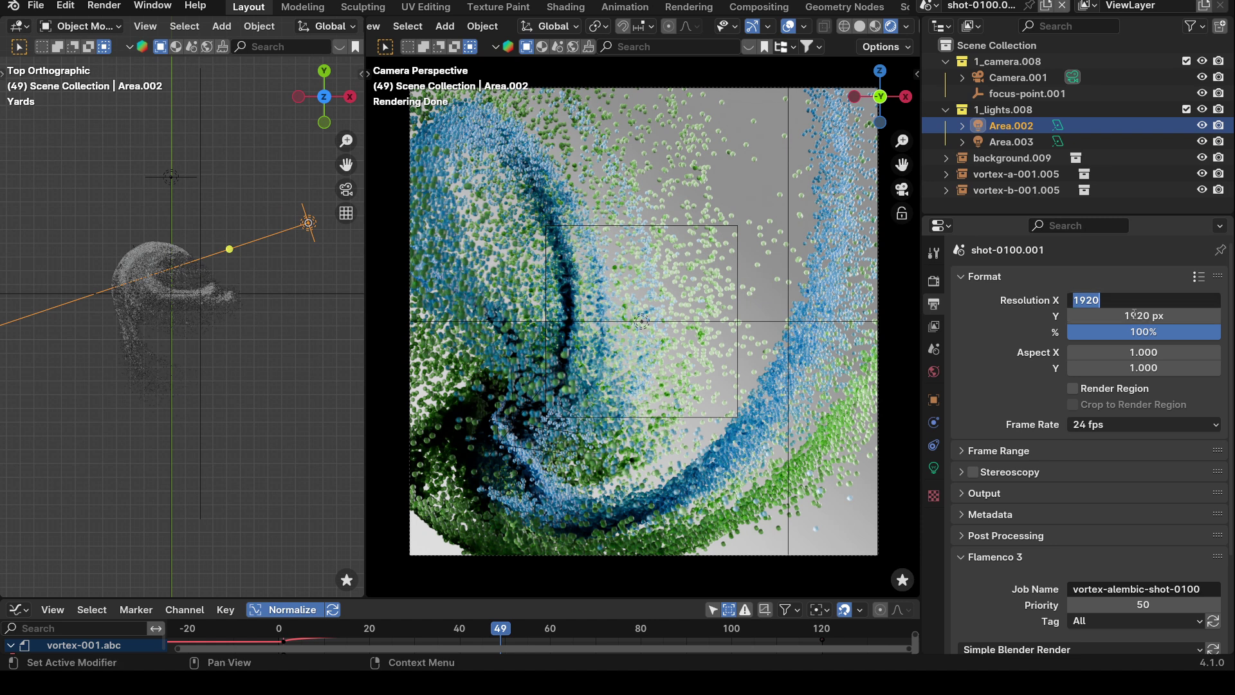
{"action": "type", "text": "1080"}
{"action": "key", "text": "Return"}
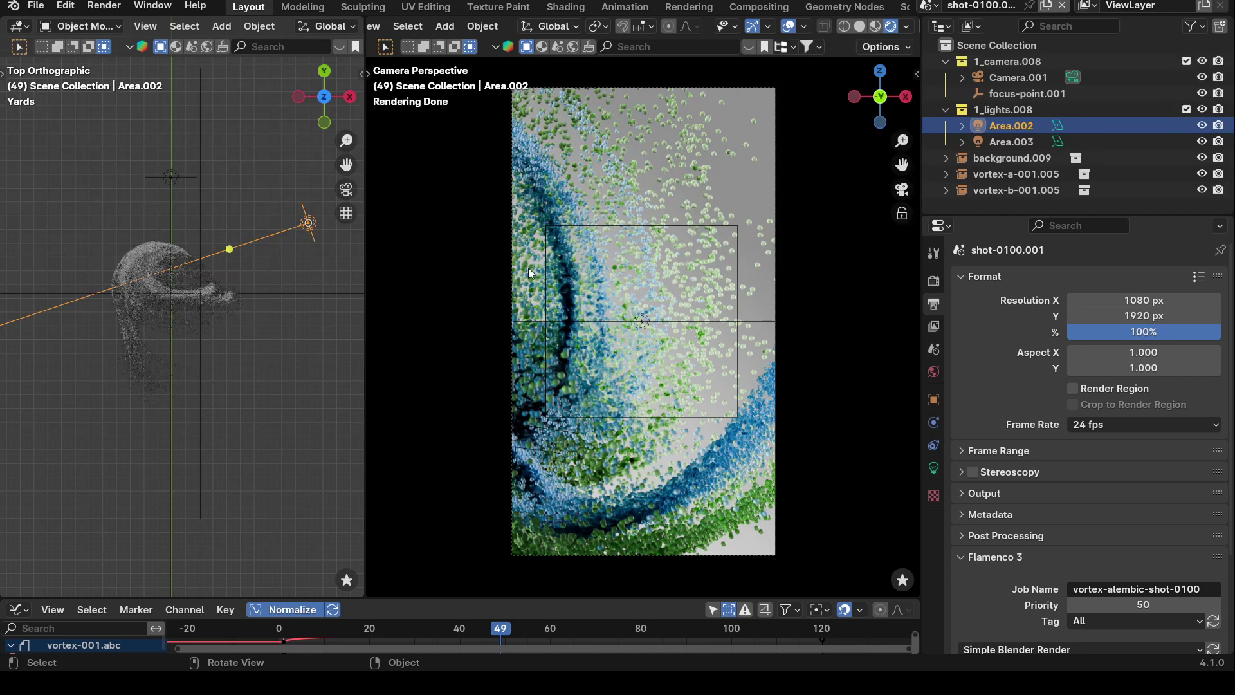
{"action": "scroll", "coordinate": [588, 225], "scroll_direction": "up", "scroll_amount": 1}
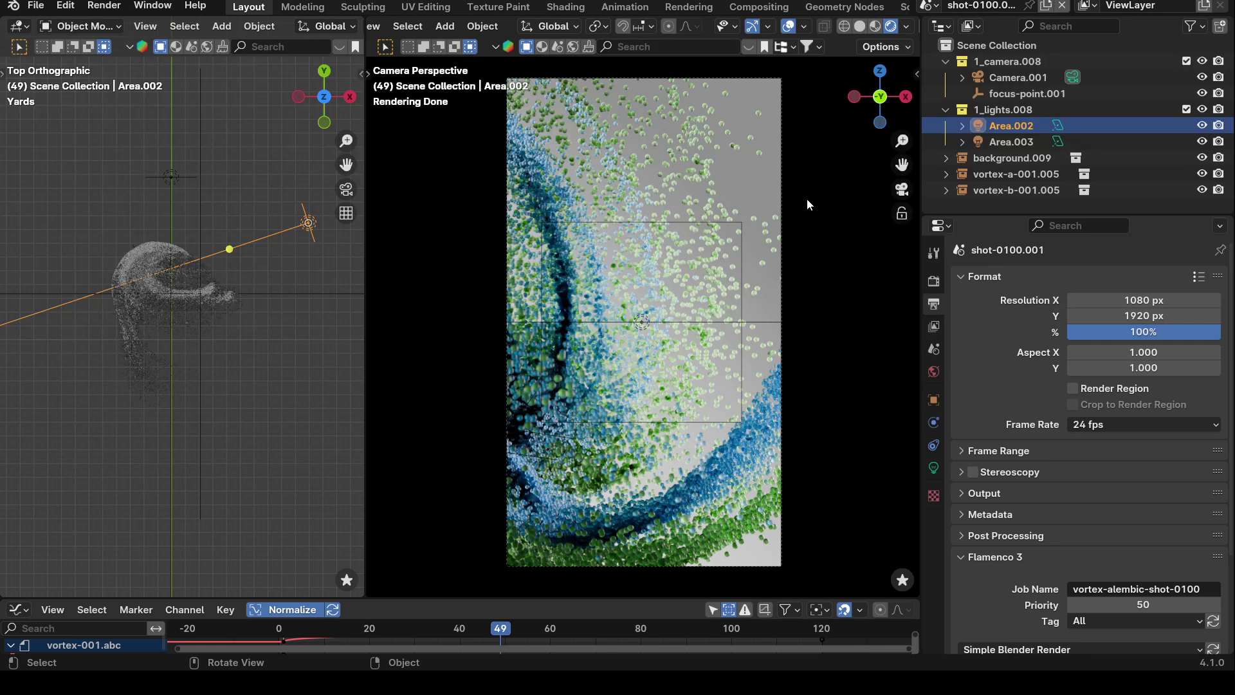
Step: Change the output resolution to 1920 px in X and 1080 px in Y for a landscape frame
{"action": "left_click", "coordinate": [1129, 298]}
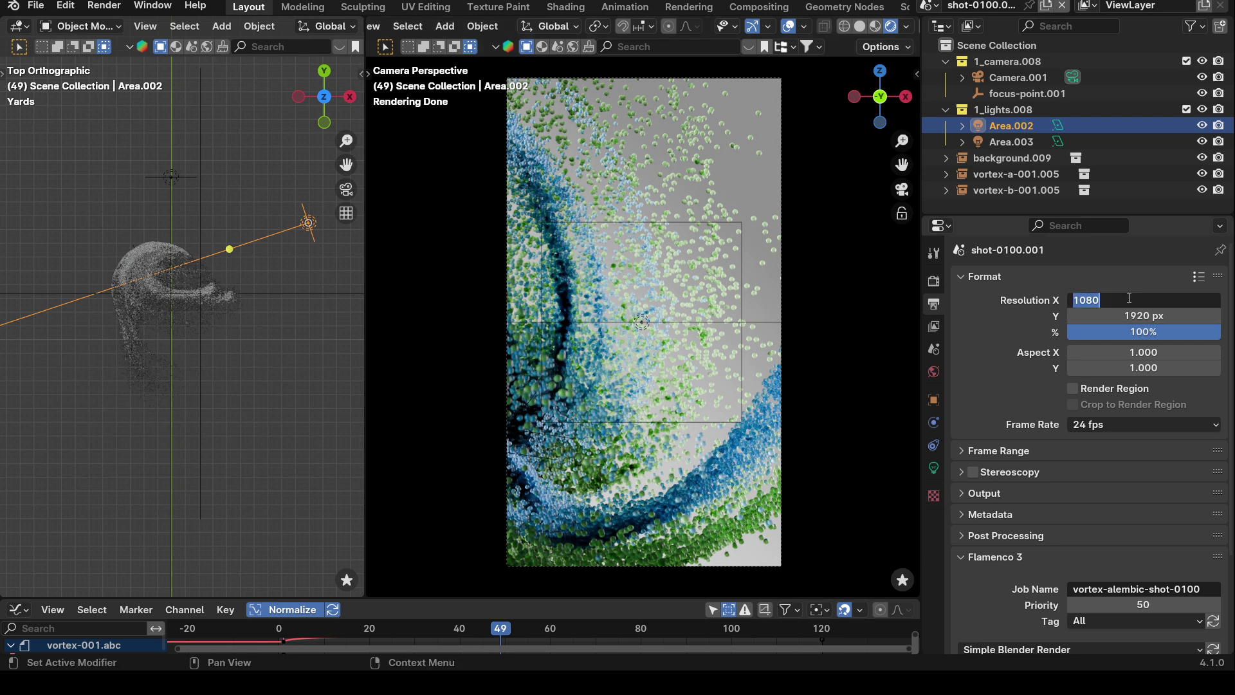
{"action": "type", "text": "19020."}
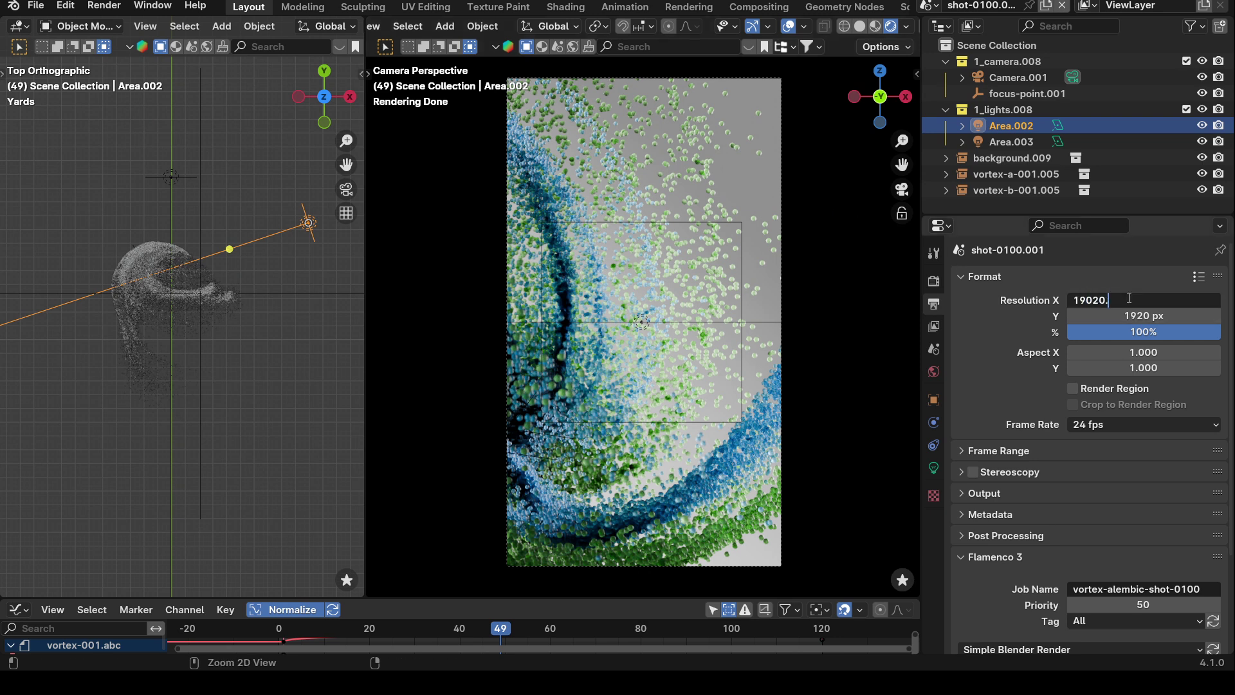
{"action": "key", "text": "BackSpace"}
{"action": "key", "text": "BackSpace"}
{"action": "key", "text": "BackSpace"}
{"action": "type", "text": "20"}
{"action": "key", "text": "Tab"}
{"action": "type", "text": "1080"}
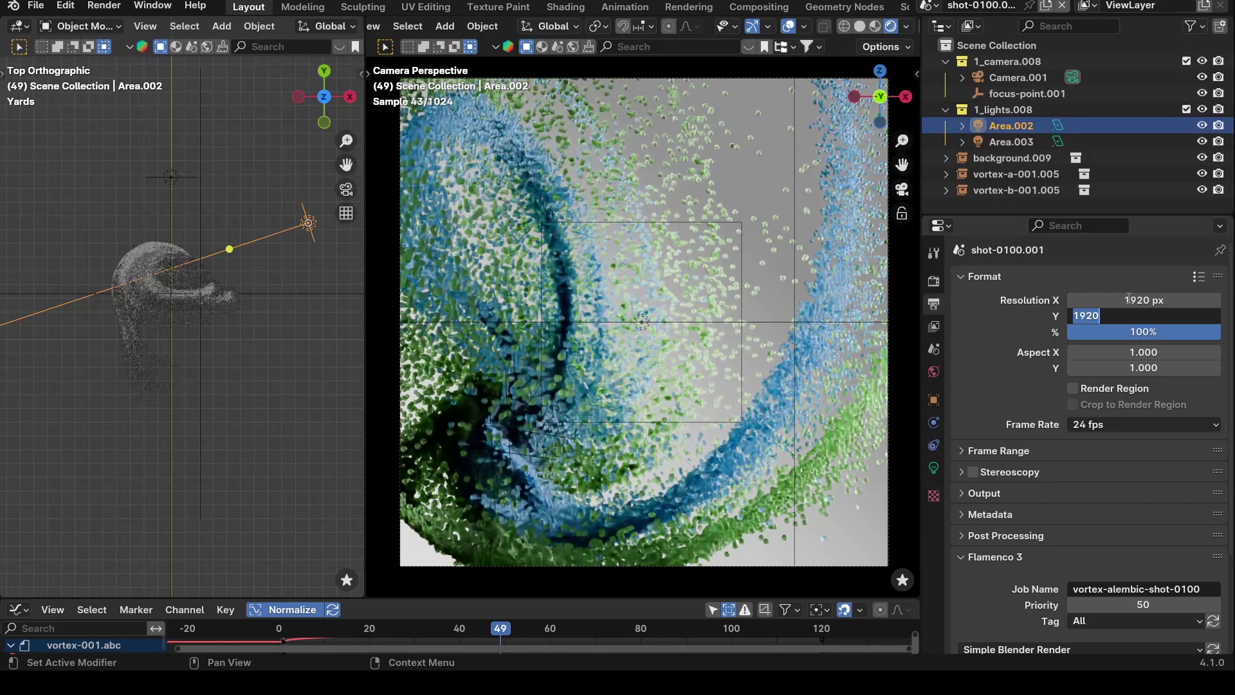
{"action": "key", "text": "Return"}
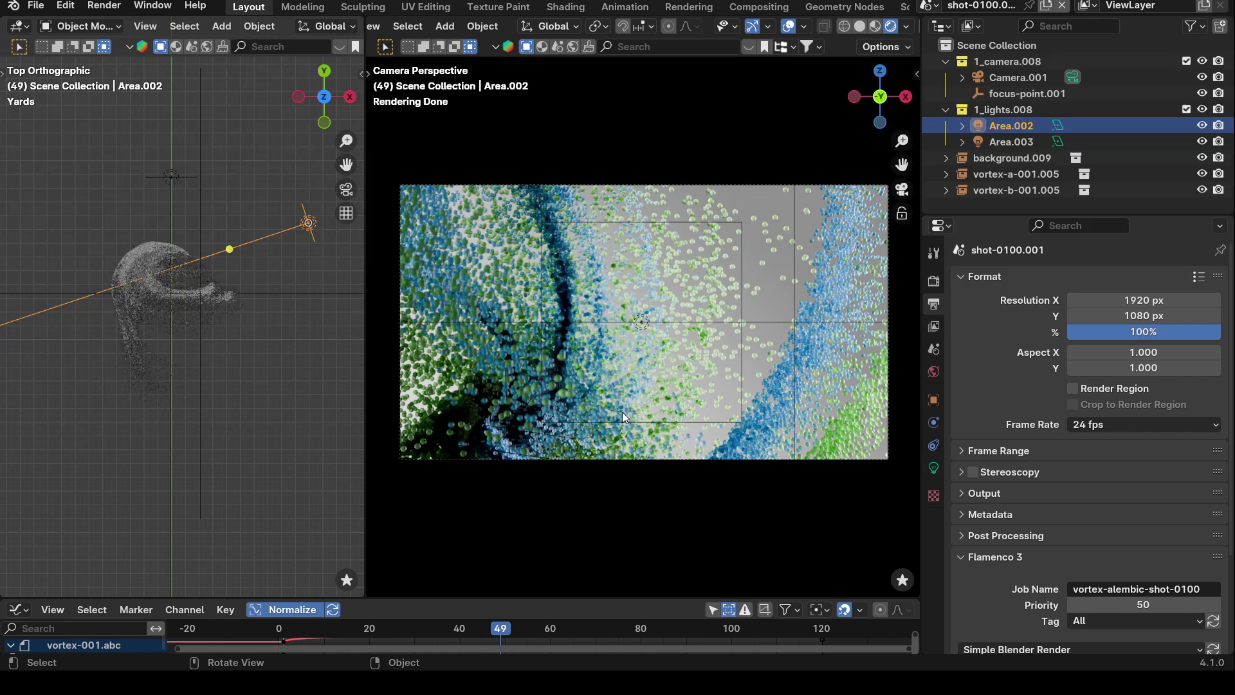
Step: Set the output resolution to a square 1920 px in X and 1920 px in Y
{"action": "left_click", "coordinate": [1119, 300]}
{"action": "type", "text": "108"}
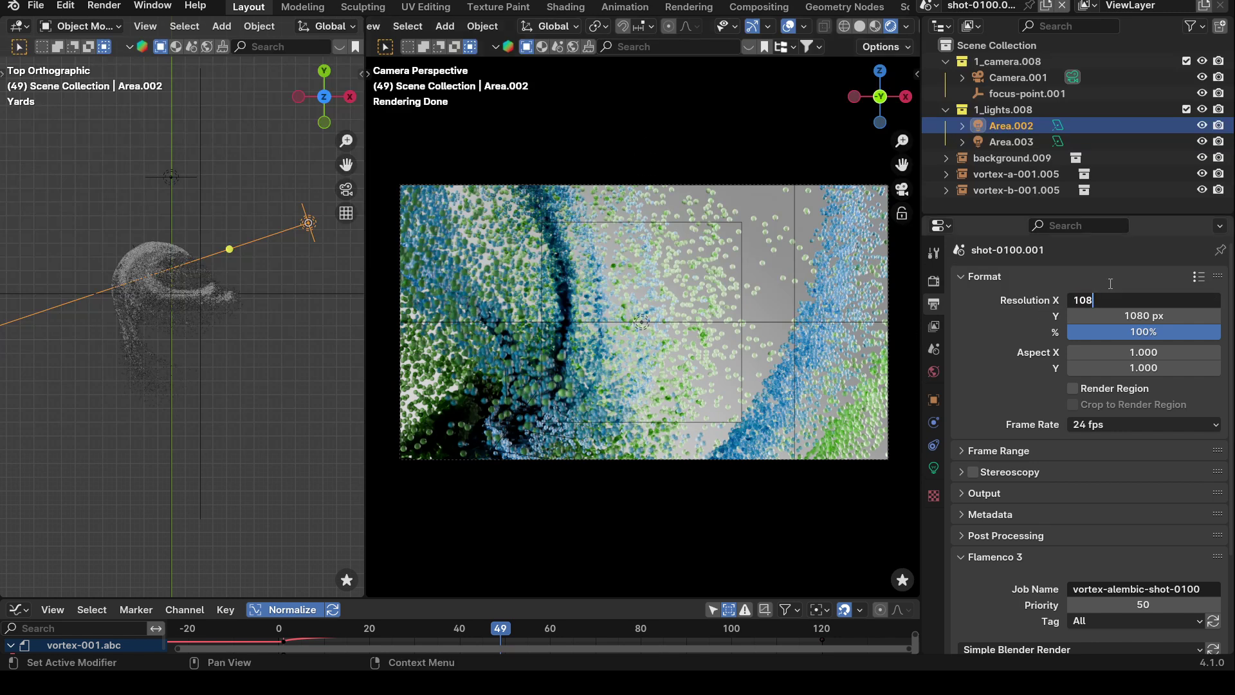
{"action": "type", "text": "0"}
{"action": "key", "text": "BackSpace"}
{"action": "key", "text": "BackSpace"}
{"action": "key", "text": "BackSpace"}
{"action": "key", "text": "BackSpace"}
{"action": "type", "text": "1920"}
{"action": "key", "text": "Tab"}
{"action": "type", "text": "1920"}
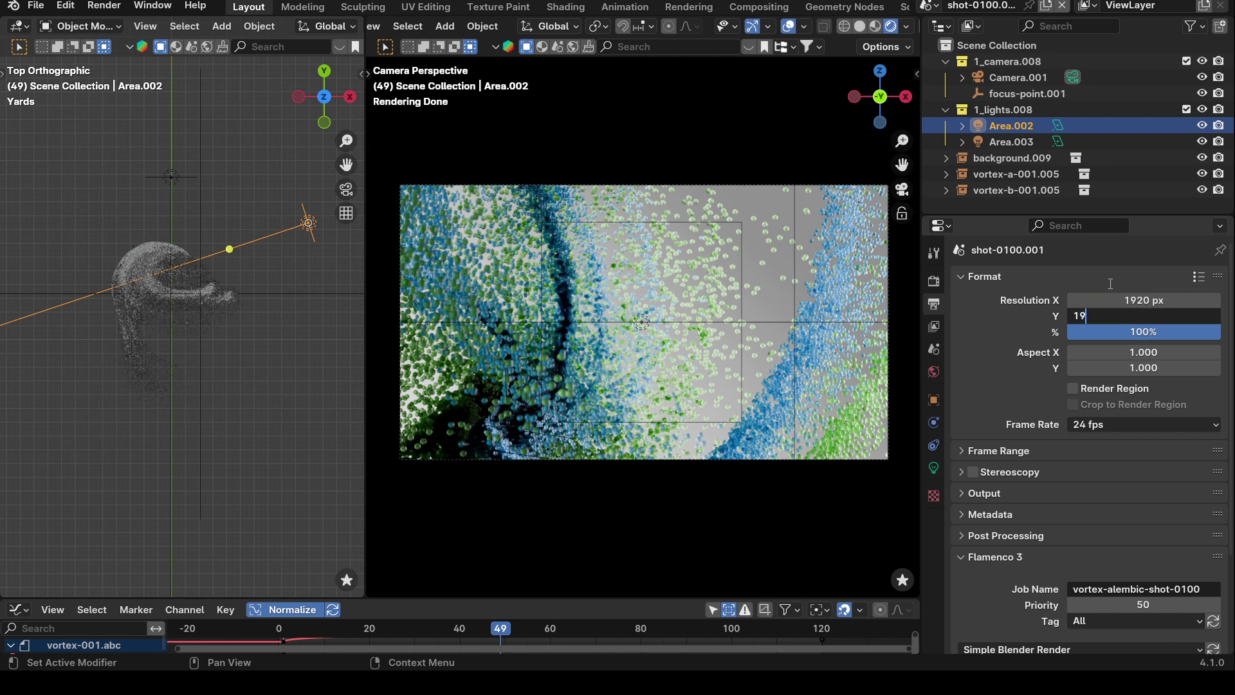
{"action": "key", "text": "Return"}
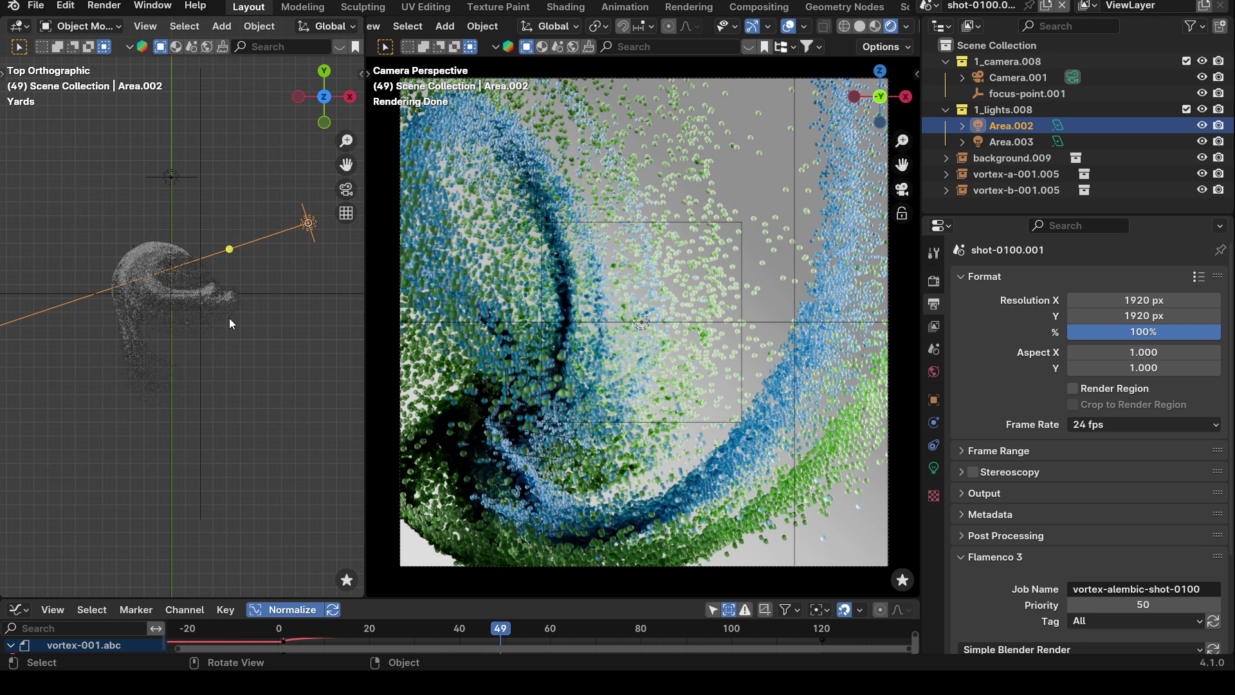
Step: Select the Area.002 light and examine its placement relative to the vortex from perspective angles
{"action": "left_click", "coordinate": [153, 311]}
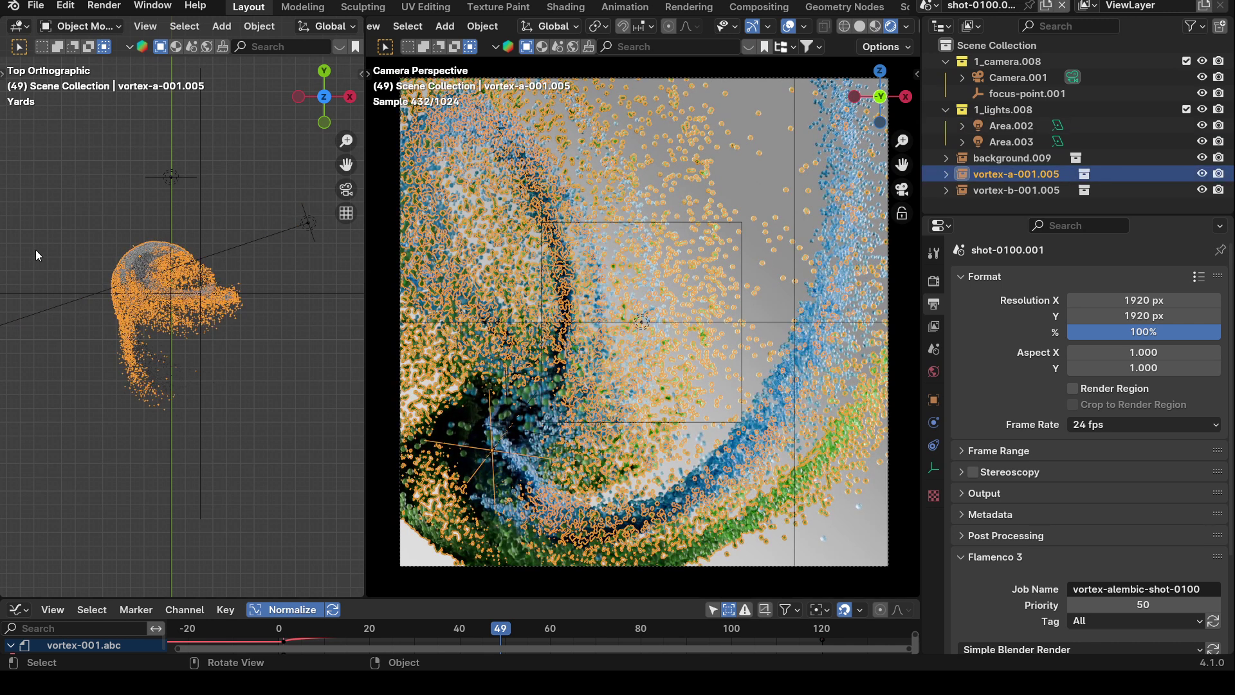
{"action": "middle_click_drag", "start_coordinate": [151, 389], "coordinate": [244, 281]}
{"action": "left_click", "coordinate": [244, 281]}
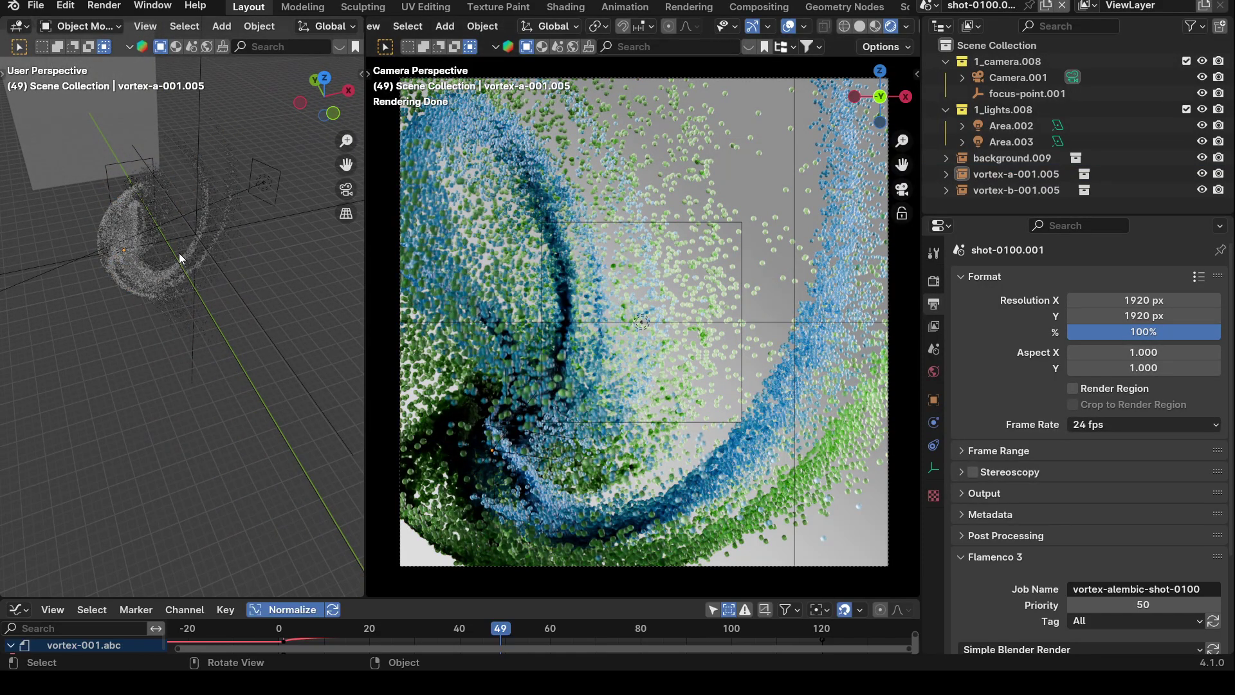
{"action": "middle_click_drag", "start_coordinate": [179, 262], "coordinate": [219, 206]}
{"action": "left_click", "coordinate": [282, 194]}
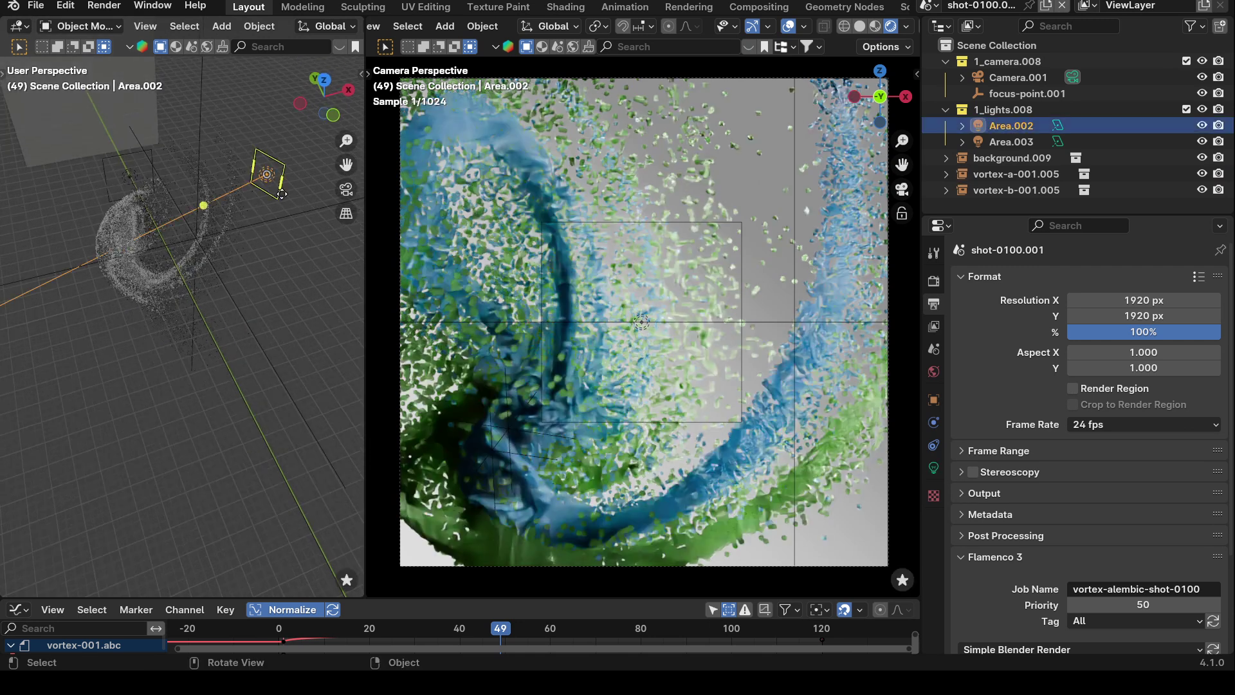
{"action": "middle_click_drag", "start_coordinate": [276, 217], "coordinate": [267, 241]}
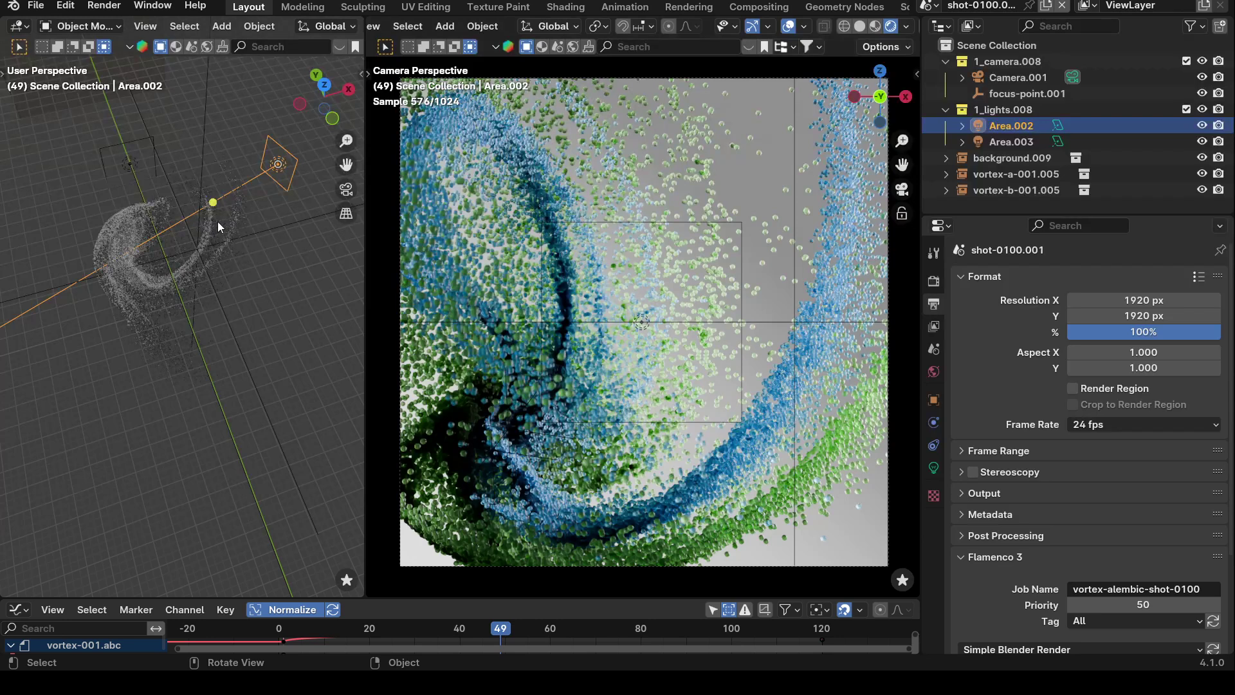
{"action": "middle_click_drag", "start_coordinate": [217, 221], "coordinate": [216, 244]}
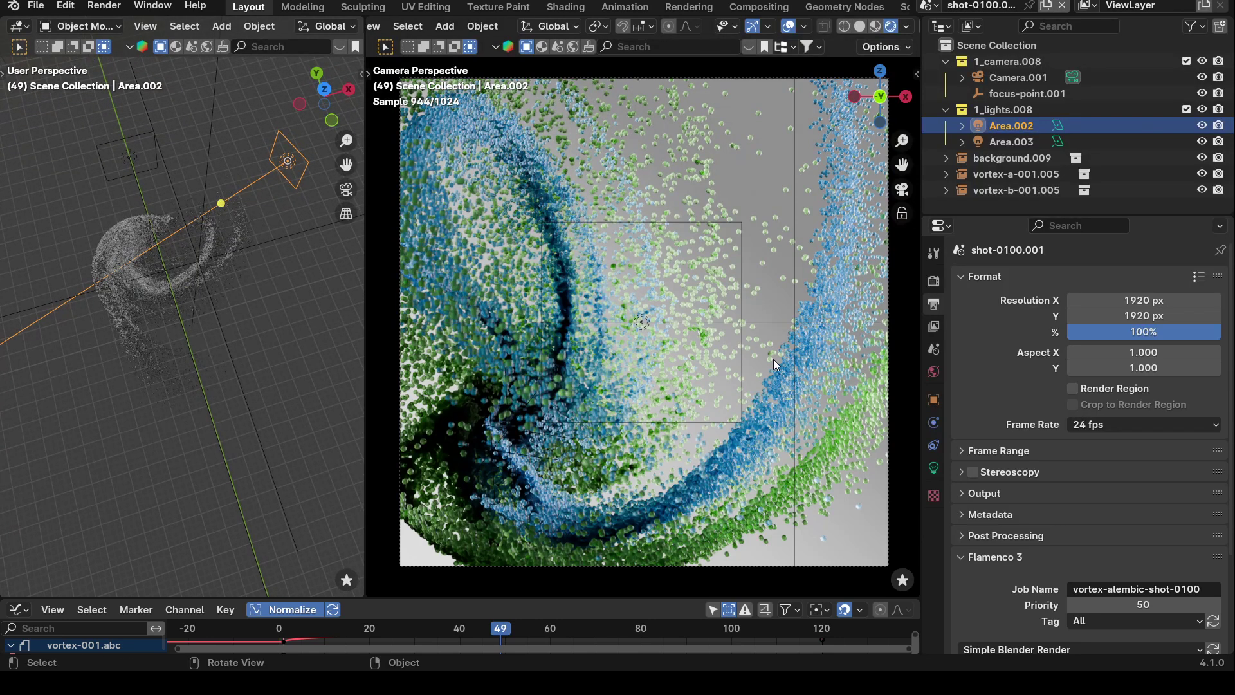
{"action": "middle_click_drag", "start_coordinate": [188, 258], "coordinate": [186, 276]}
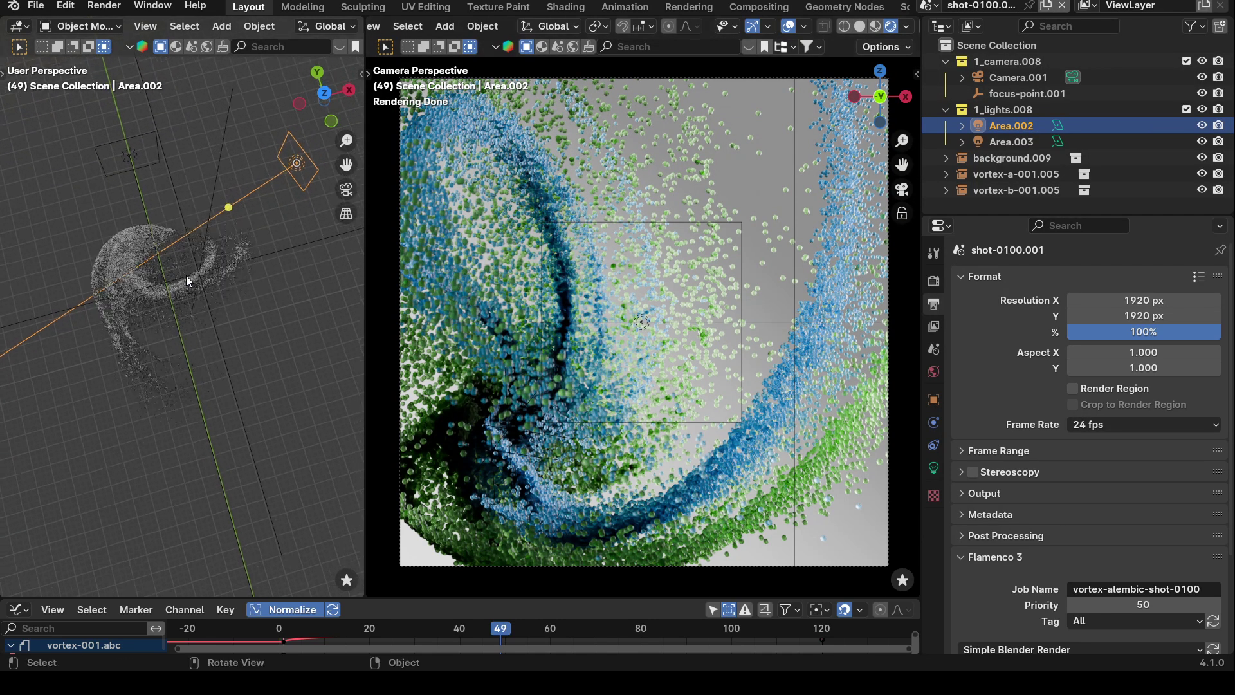
Step: Move the Area.002 light about 40 inches in negative Y in the top view, then deselect it
{"action": "key", "text": "grave"}
{"action": "left_click", "coordinate": [190, 199]}
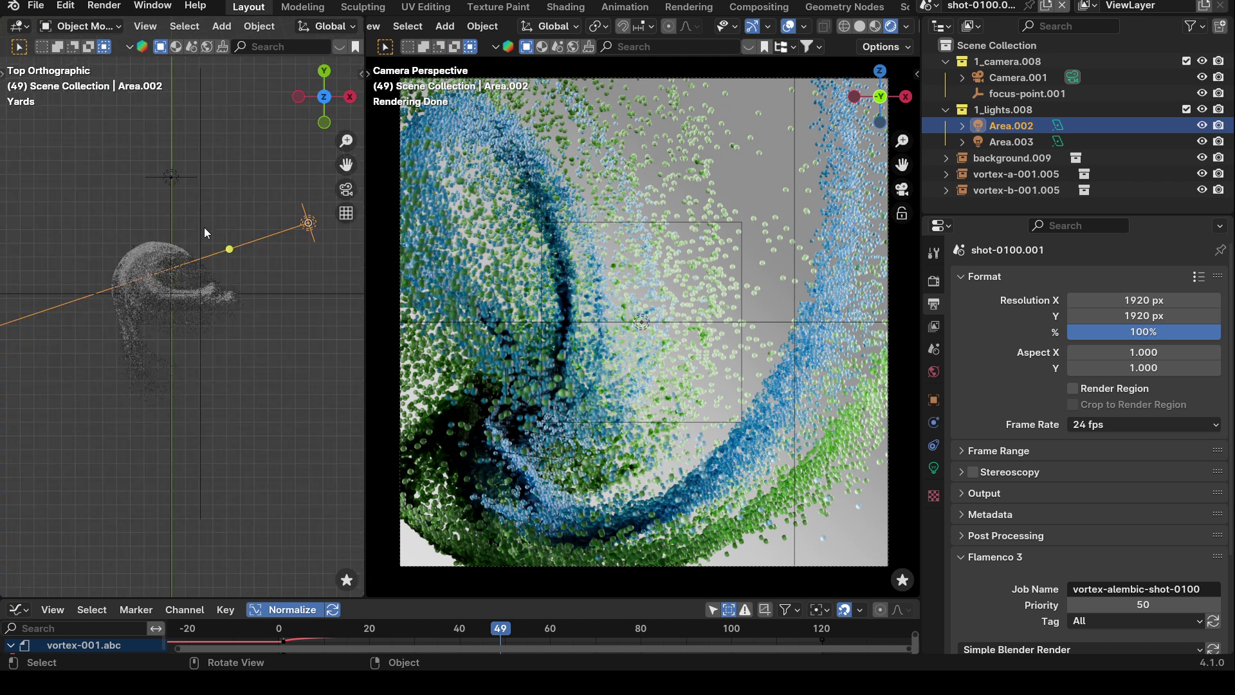
{"action": "key", "text": "g"}
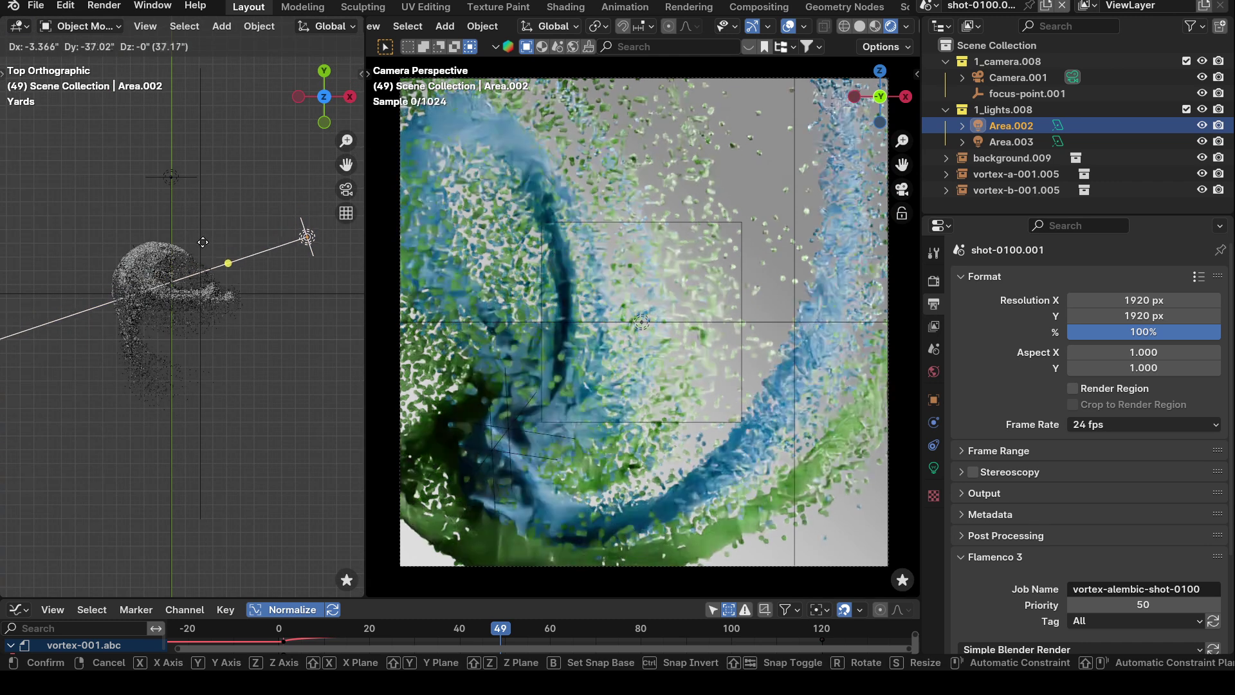
{"action": "left_click", "coordinate": [201, 248]}
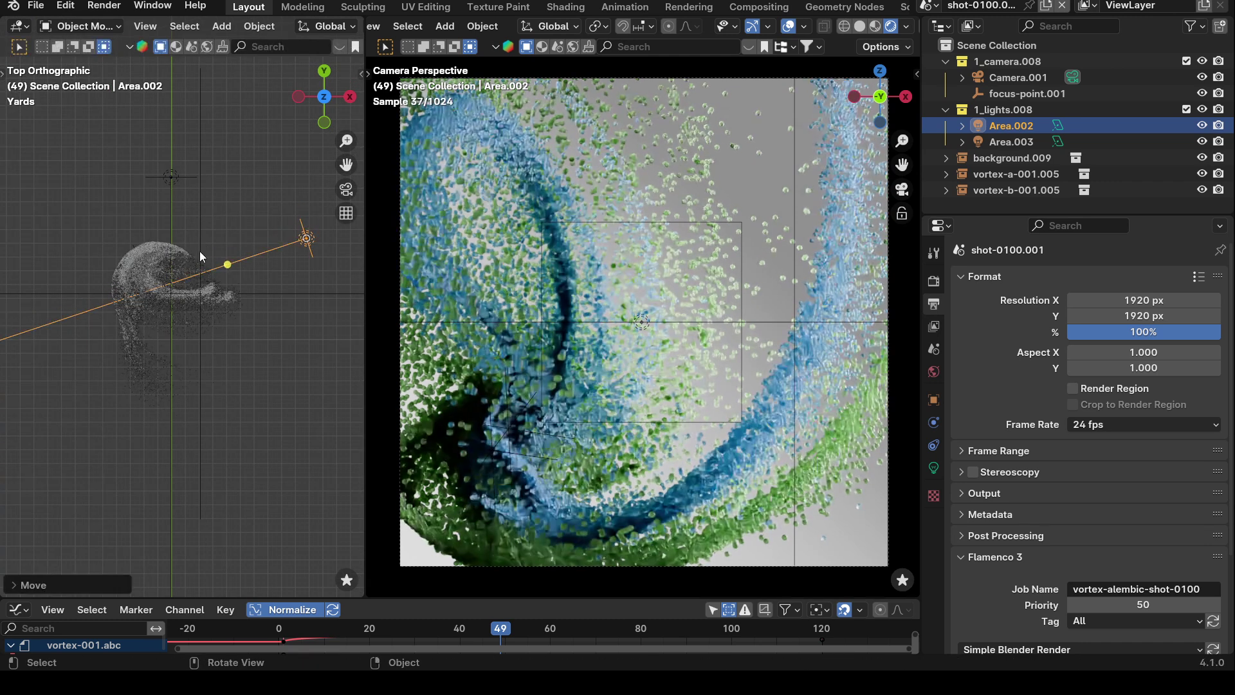
{"action": "left_click", "coordinate": [243, 358]}
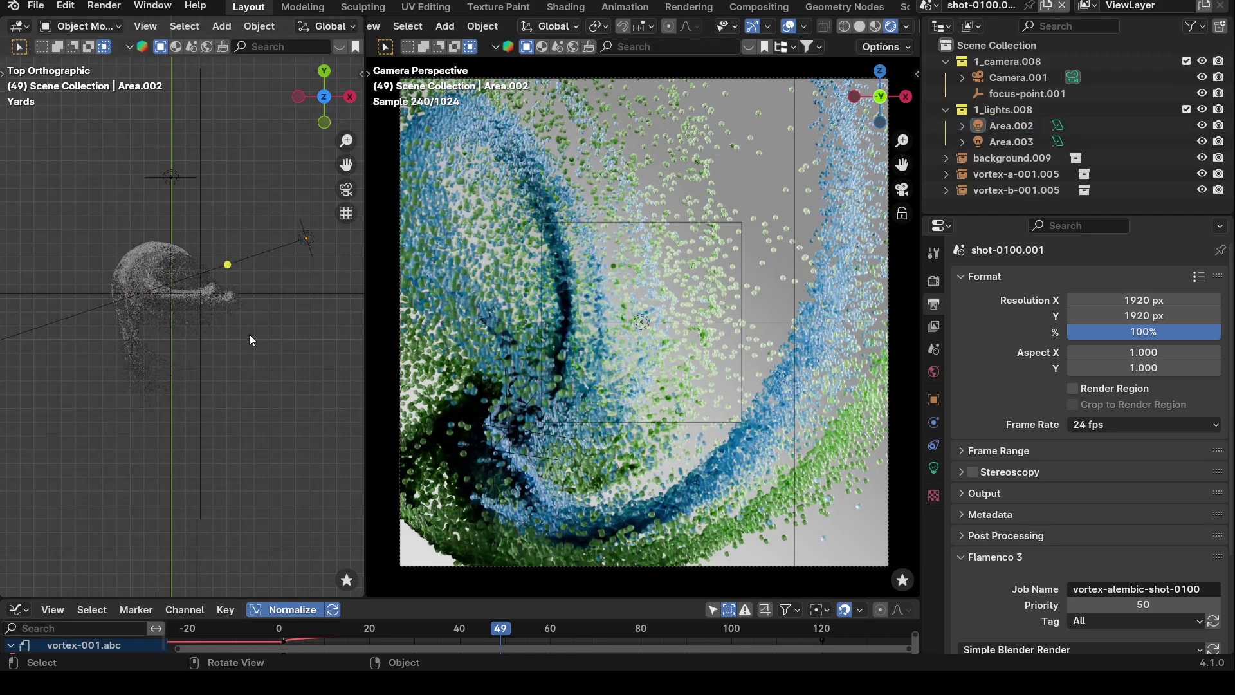
{"action": "left_click", "coordinate": [297, 252]}
{"action": "left_click", "coordinate": [277, 381]}
Step: Rename the scene as shot-0800 and check it in the list of scenes
{"action": "left_click", "coordinate": [978, 5]}
{"action": "key", "text": "BackSpace"}
{"action": "key", "text": "BackSpace"}
{"action": "key", "text": "BackSpace"}
{"action": "key", "text": "BackSpace"}
{"action": "key", "text": "BackSpace"}
{"action": "key", "text": "BackSpace"}
{"action": "key", "text": "BackSpace"}
{"action": "key", "text": "BackSpace"}
{"action": "type", "text": "08"}
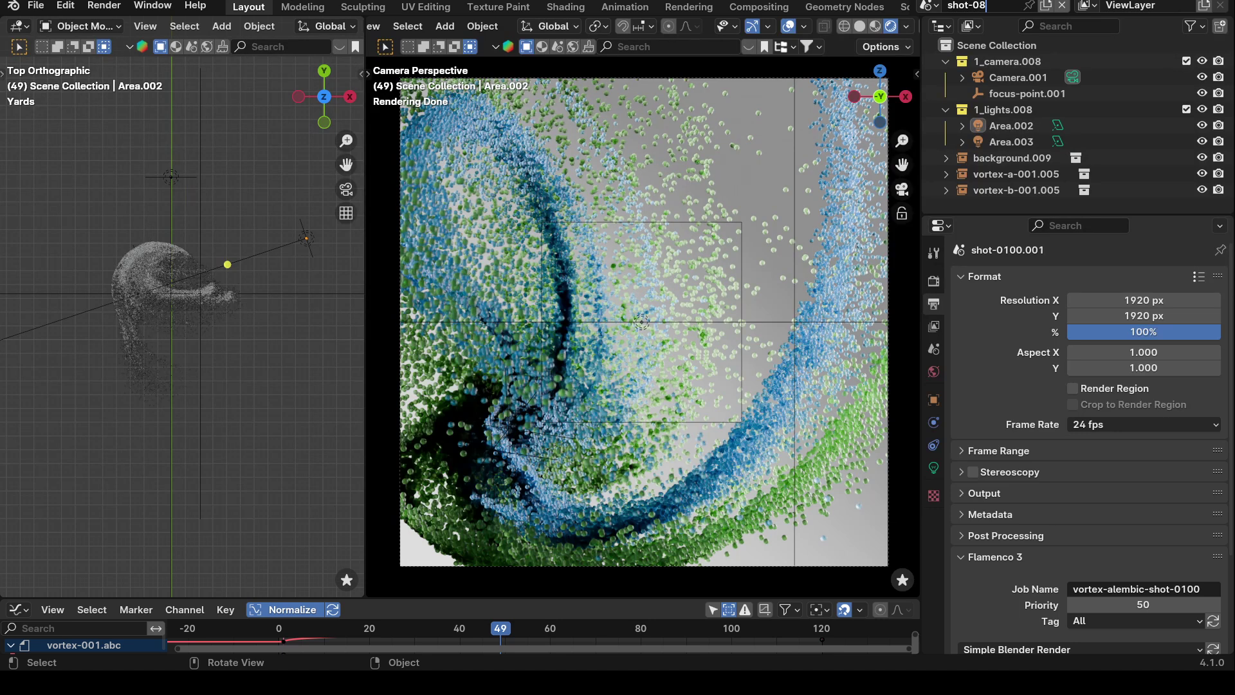
{"action": "type", "text": "00"}
{"action": "key", "text": "Return"}
{"action": "left_click", "coordinate": [927, 6]}
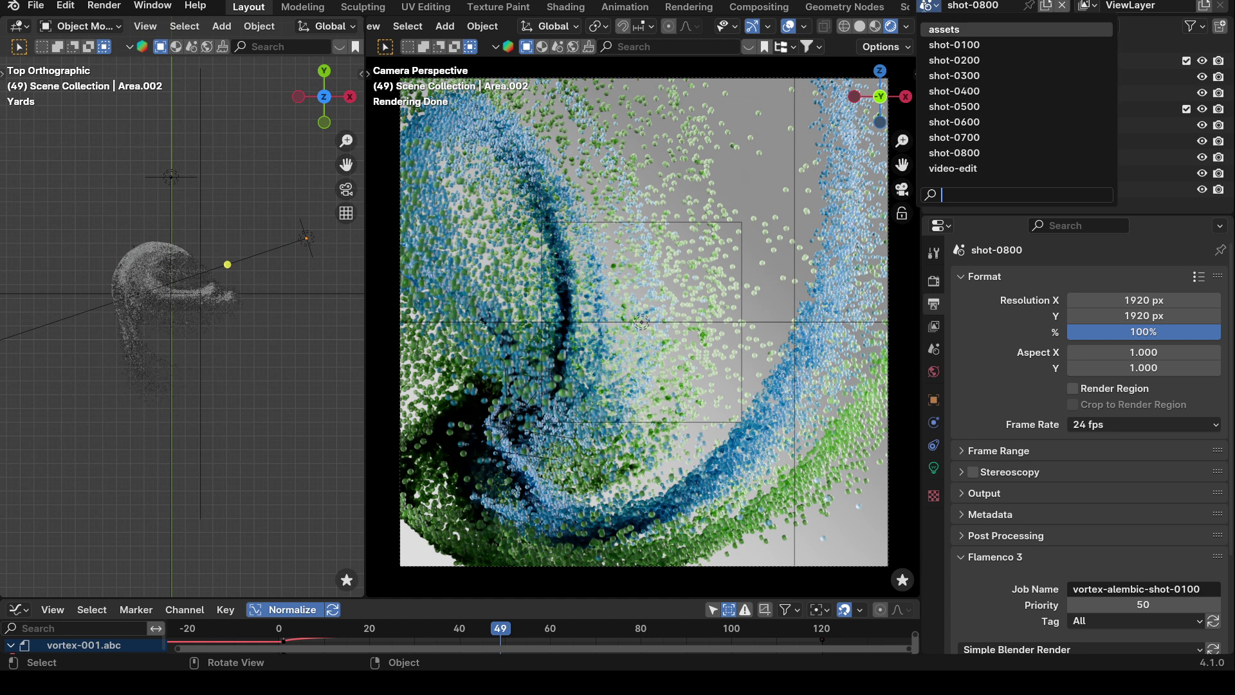
{"action": "left_click", "coordinate": [927, 6]}
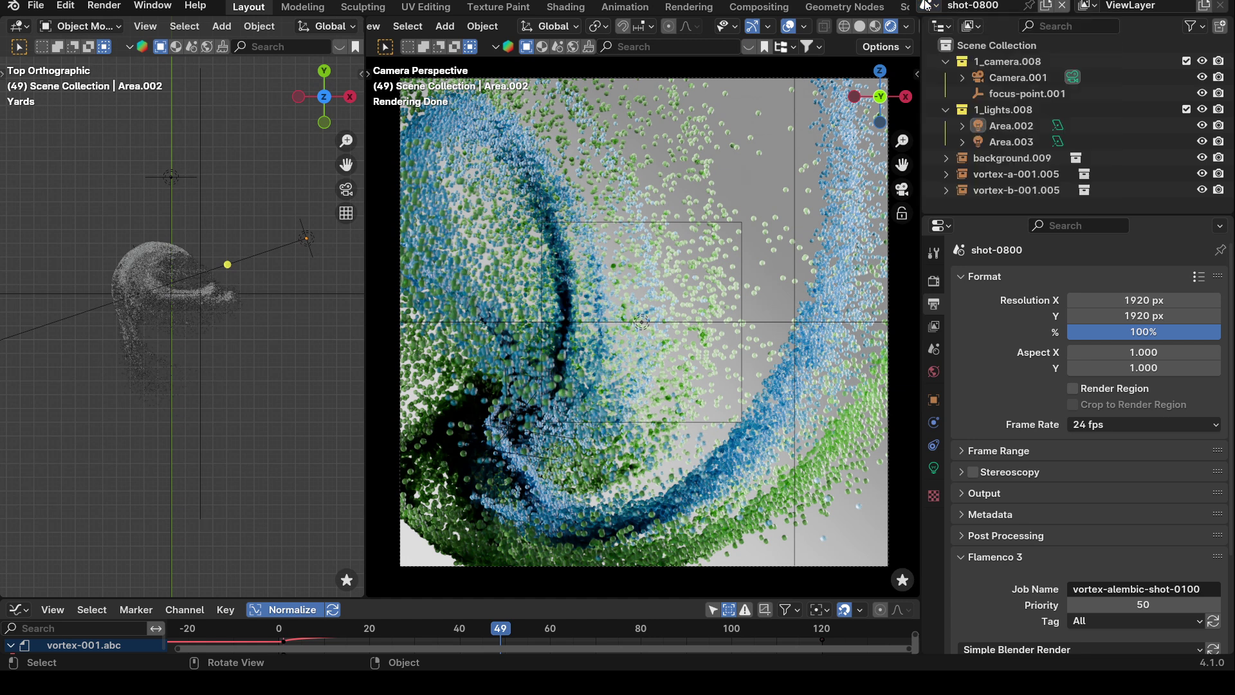
Step: Collapse the 1_camera.008 and 1_lights.008 collections and the output Format settings, leaving the Flamenco 3 settings expanded
{"action": "left_click", "coordinate": [945, 62]}
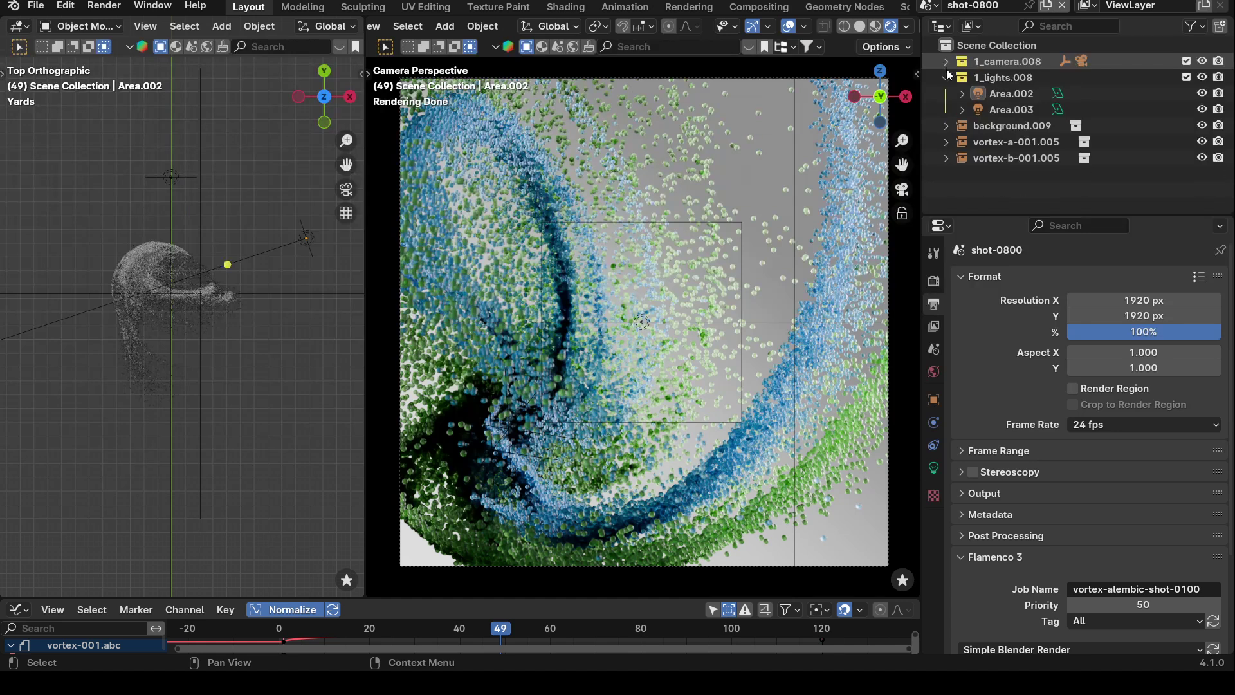
{"action": "left_click", "coordinate": [945, 76]}
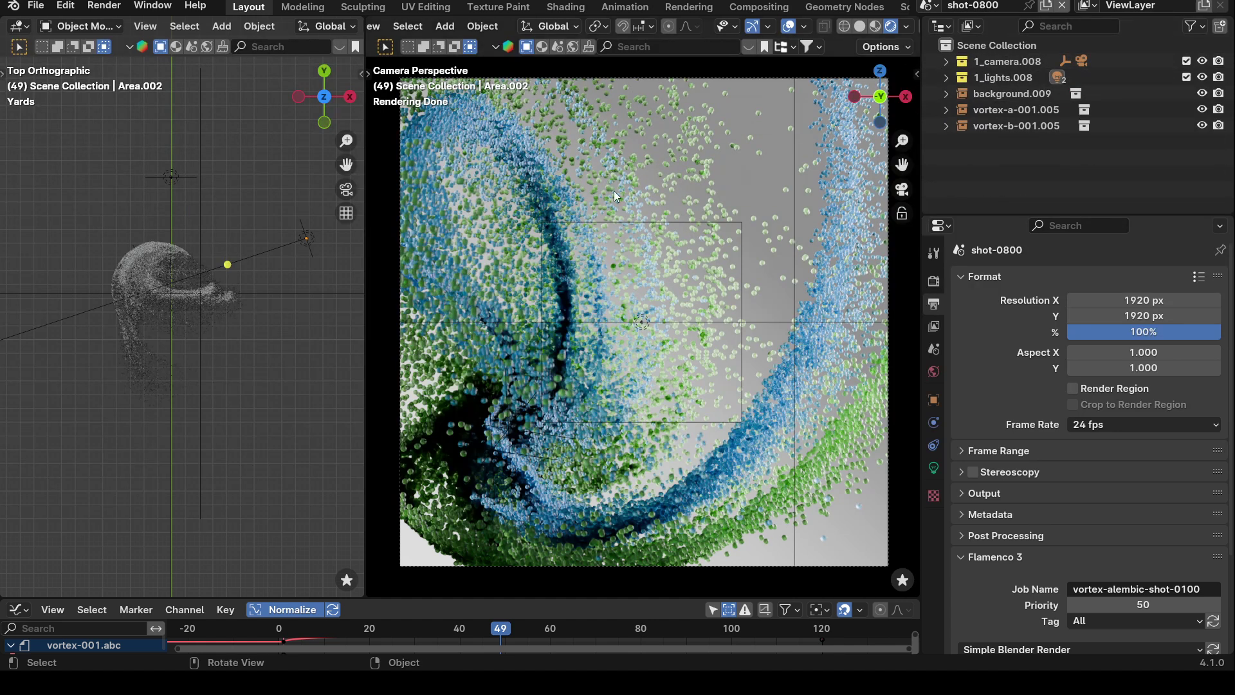
{"action": "left_click", "coordinate": [961, 278]}
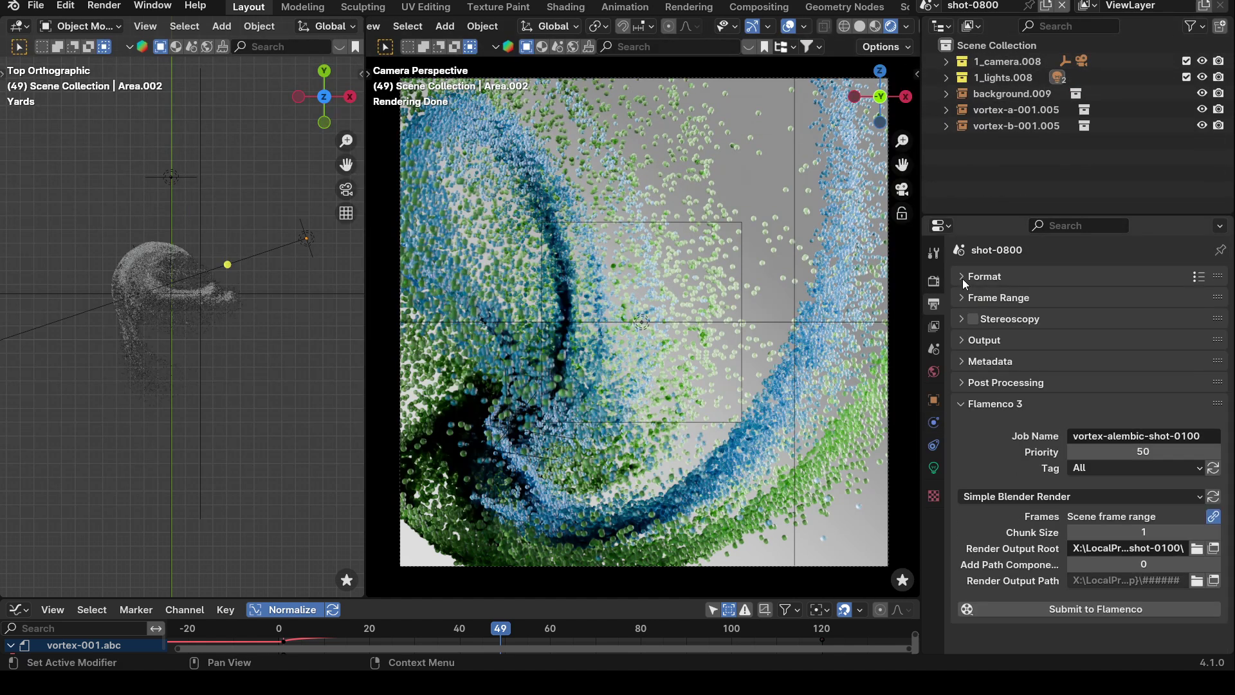
{"action": "left_click", "coordinate": [969, 409]}
{"action": "left_click", "coordinate": [969, 409]}
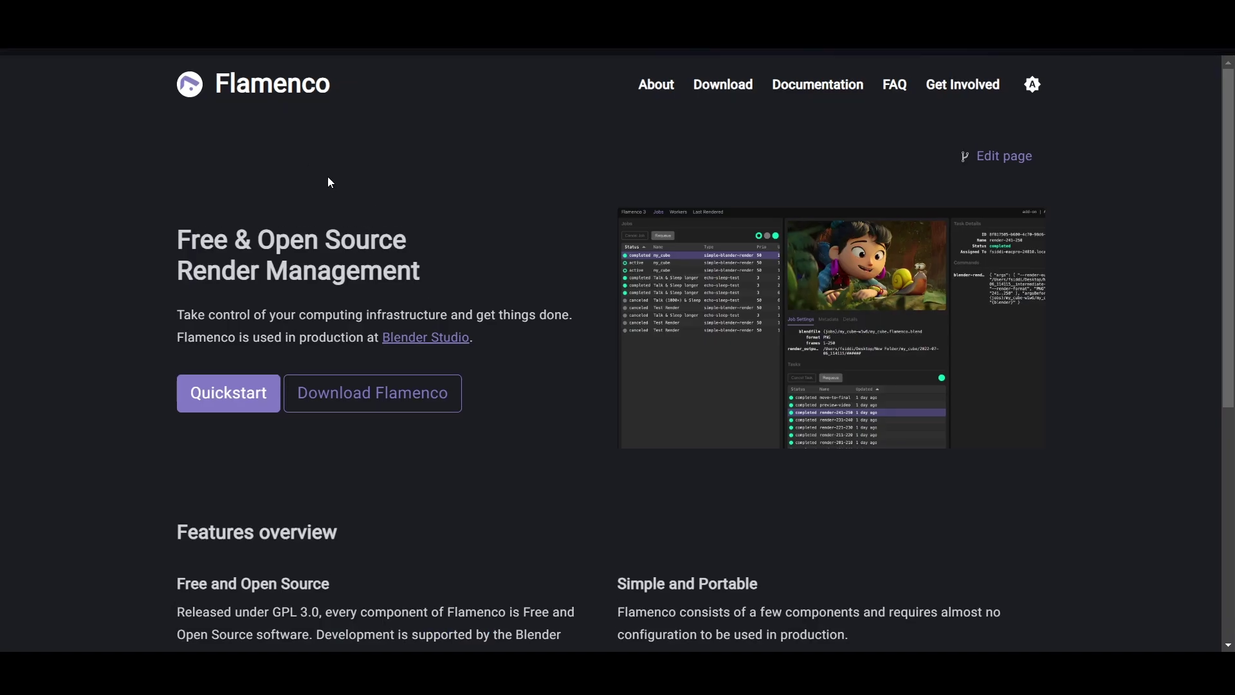
Step: Switch to the Flamenco website and look through its introduction and features overview
{"action": "scroll", "coordinate": [328, 175], "scroll_direction": "down", "scroll_amount": 2}
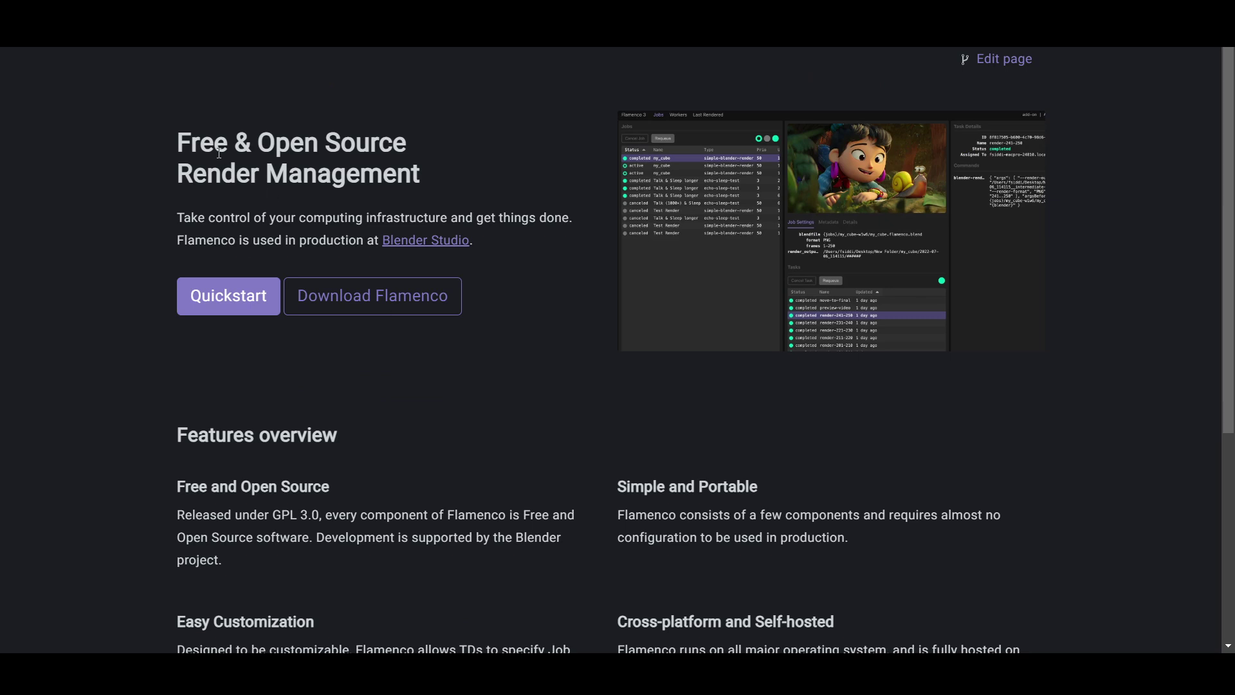
{"action": "scroll", "coordinate": [202, 163], "scroll_direction": "down", "scroll_amount": 4}
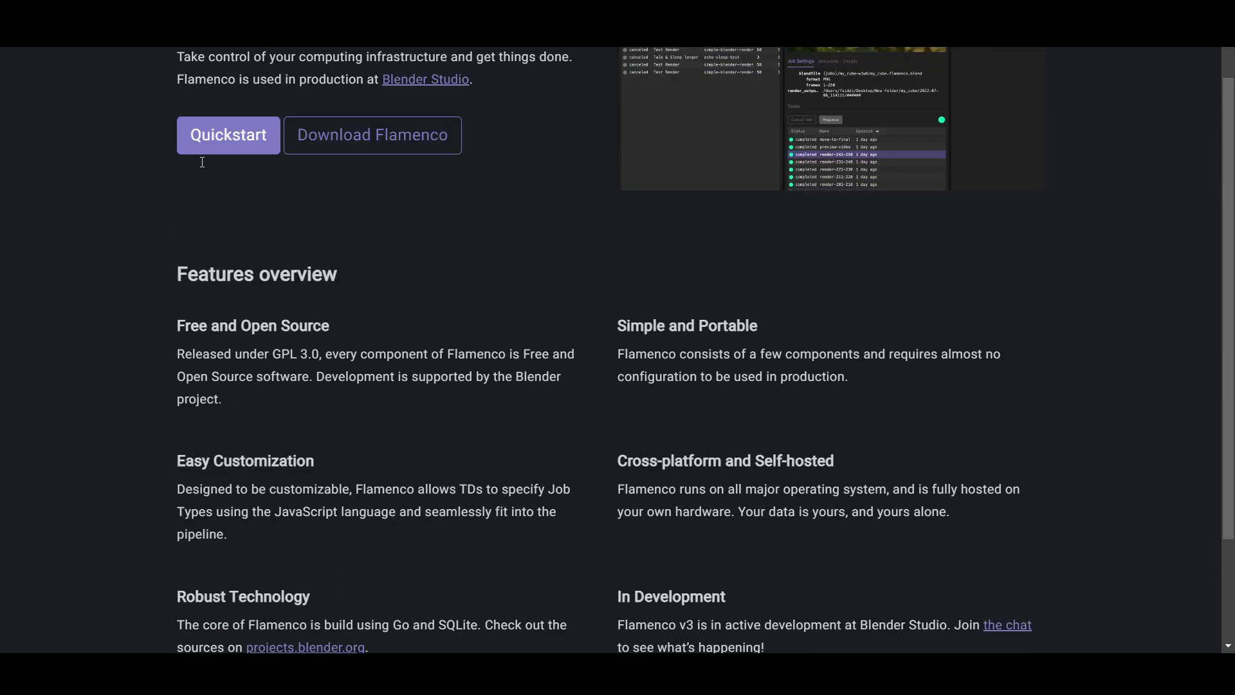
{"action": "scroll", "coordinate": [244, 172], "scroll_direction": "up", "scroll_amount": 2}
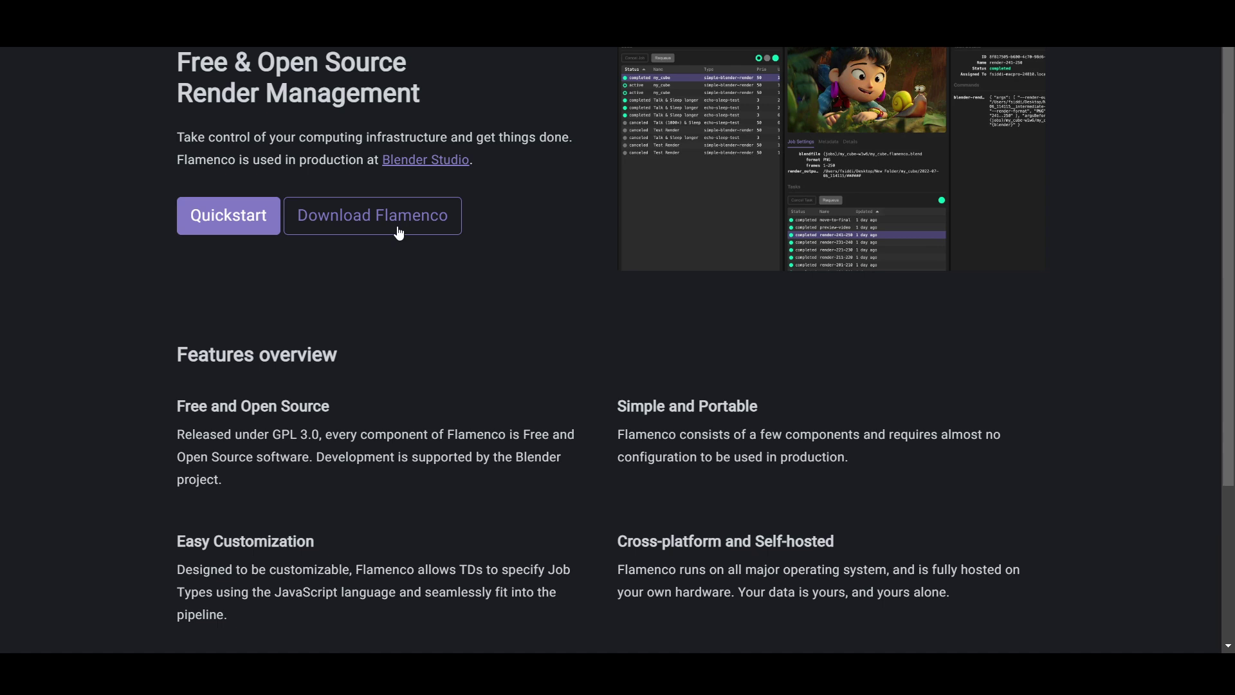